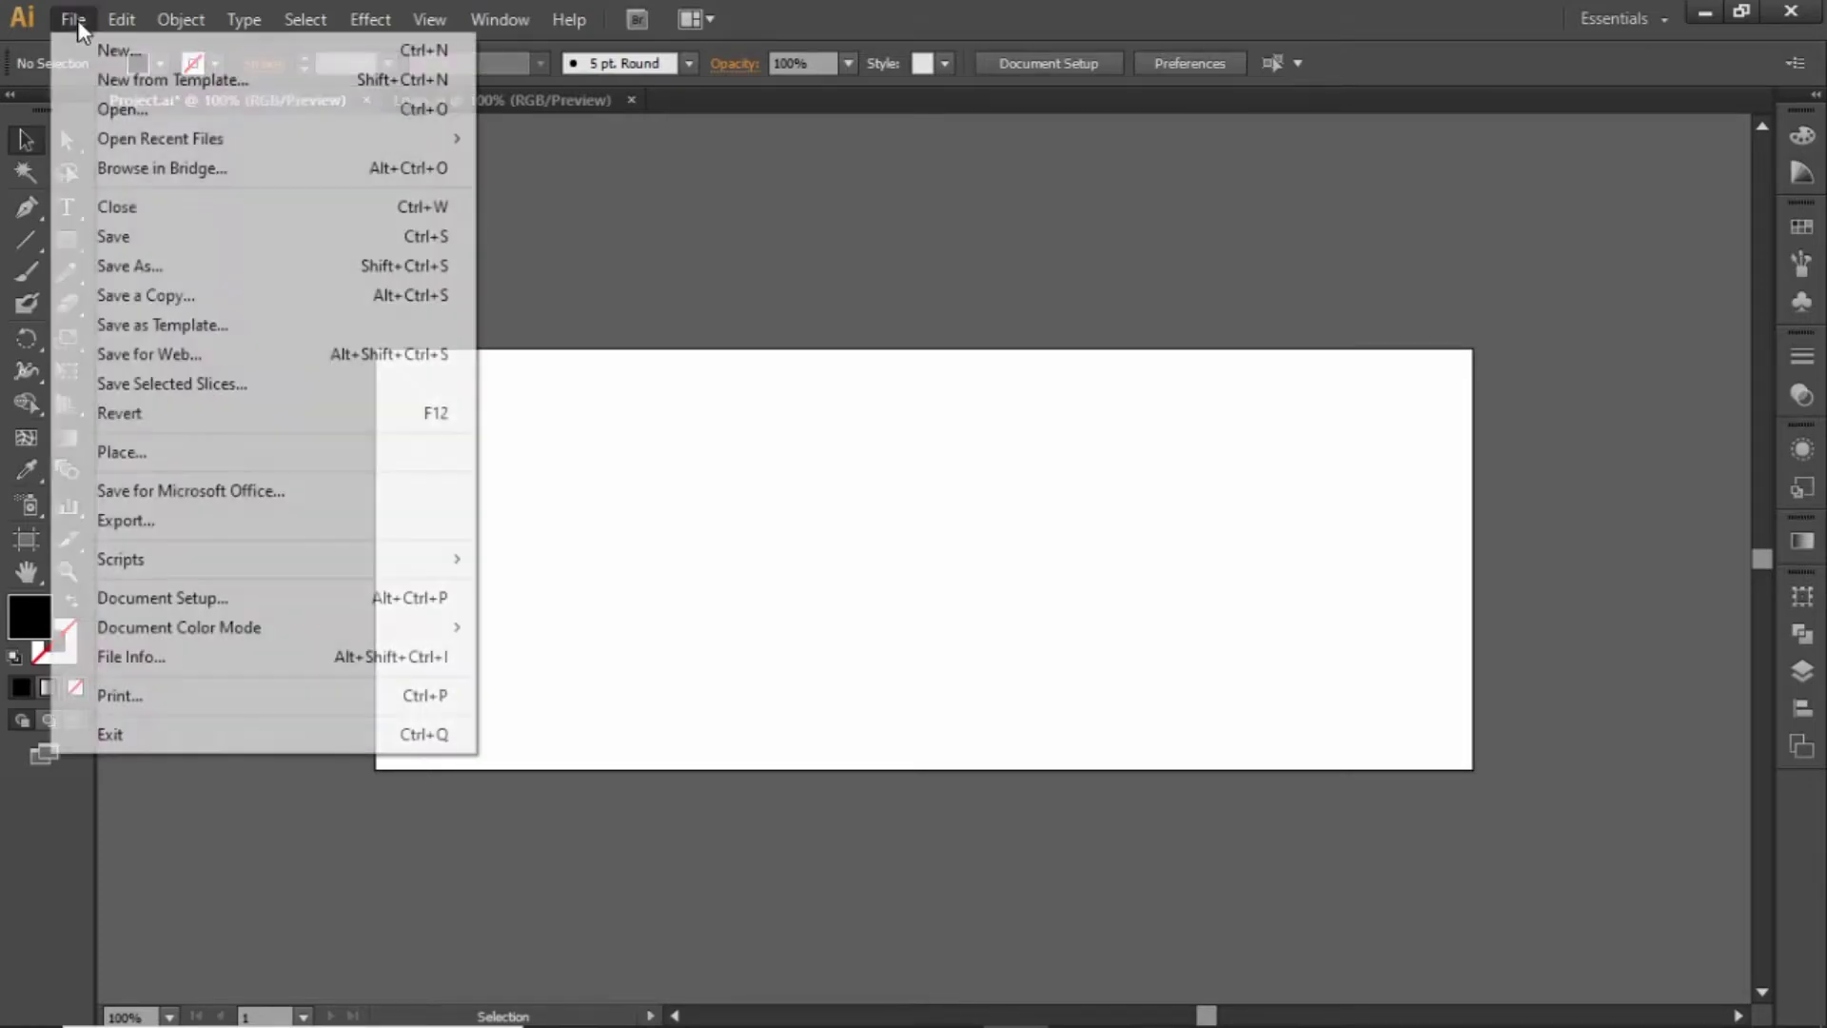
- Review the settings for creating a new document and cancel without creating one
click(98, 48)
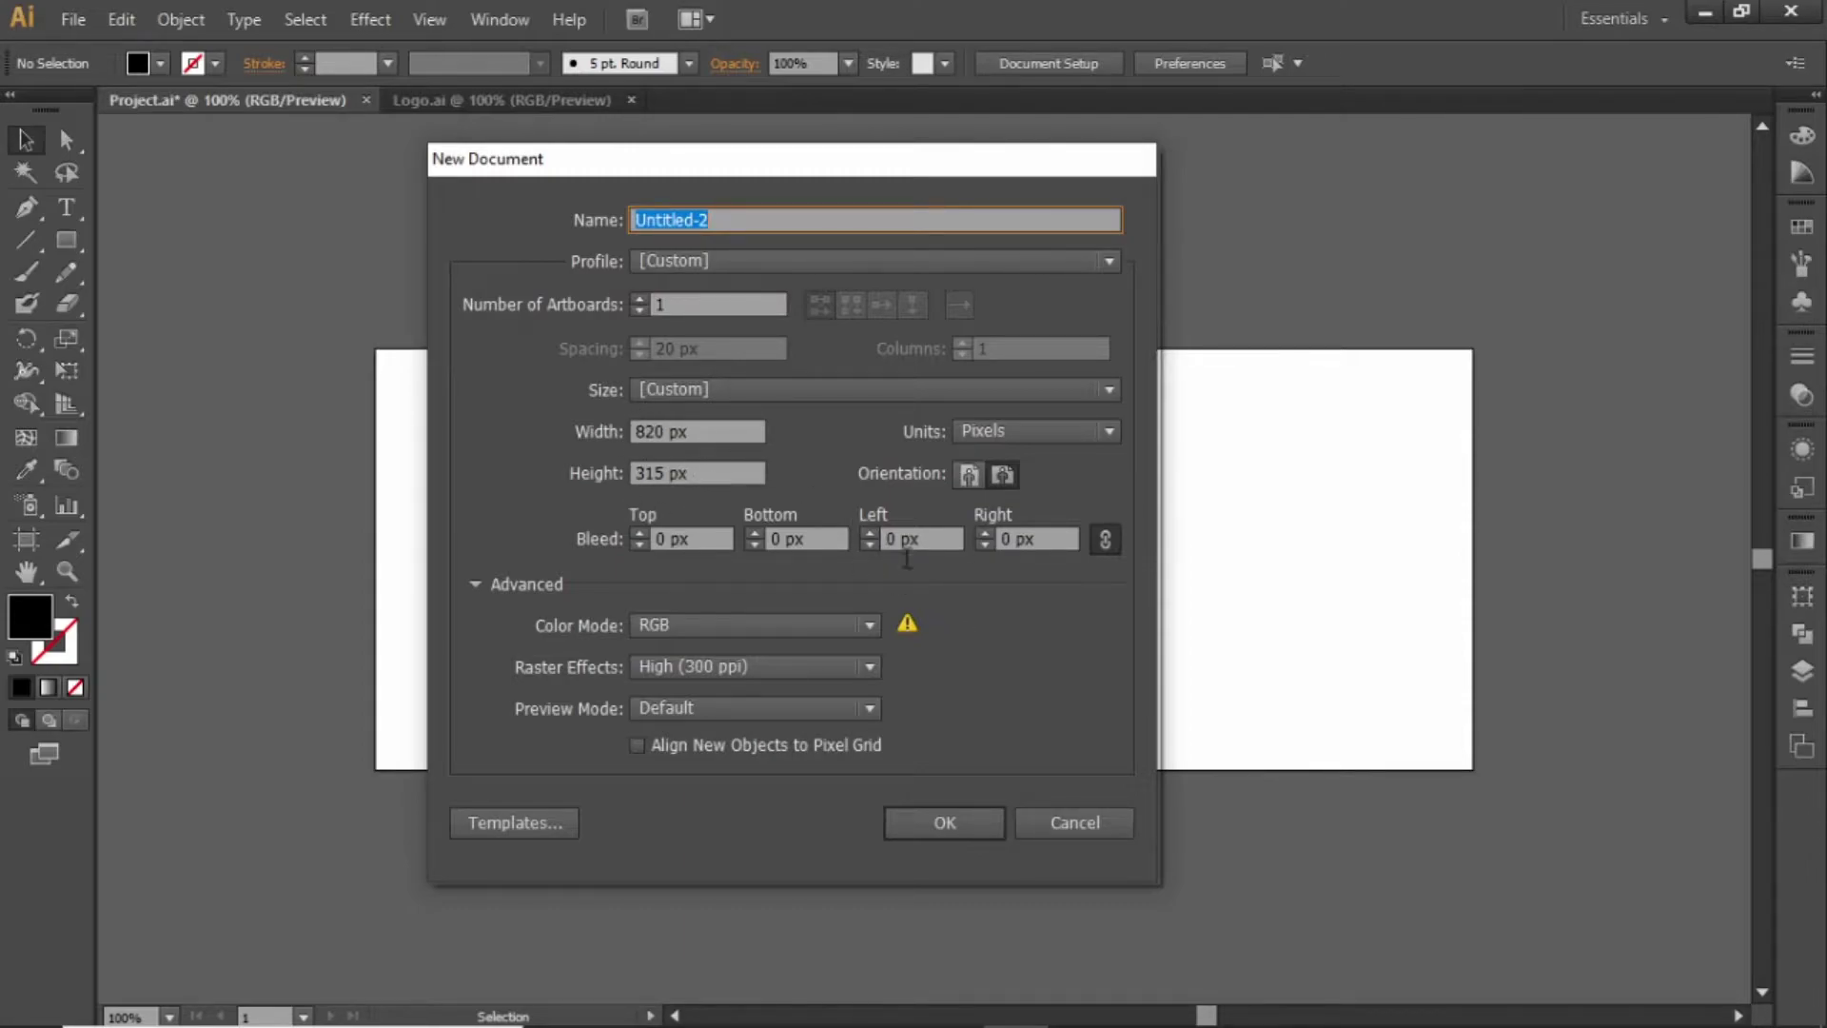
click(1072, 815)
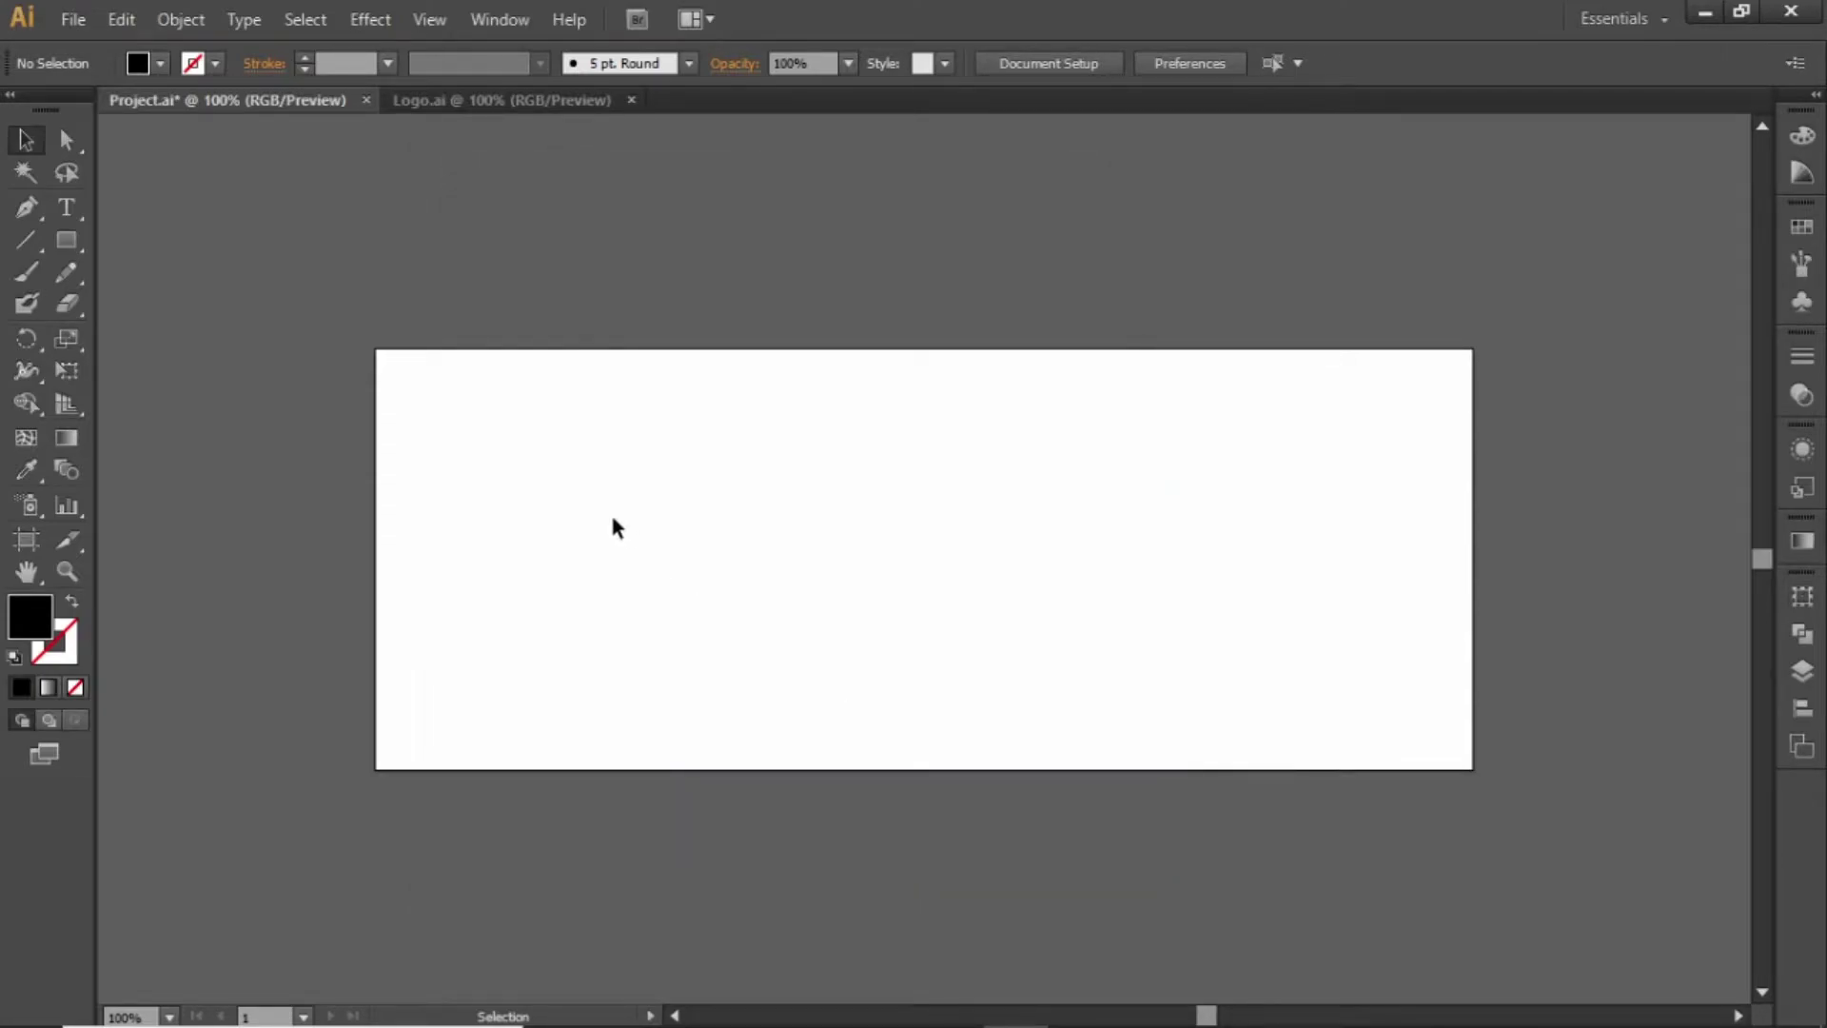
- Draw a rectangle covering the whole artboard and fill it with the dark swatch R=14 G=27 B=33
click(71, 243)
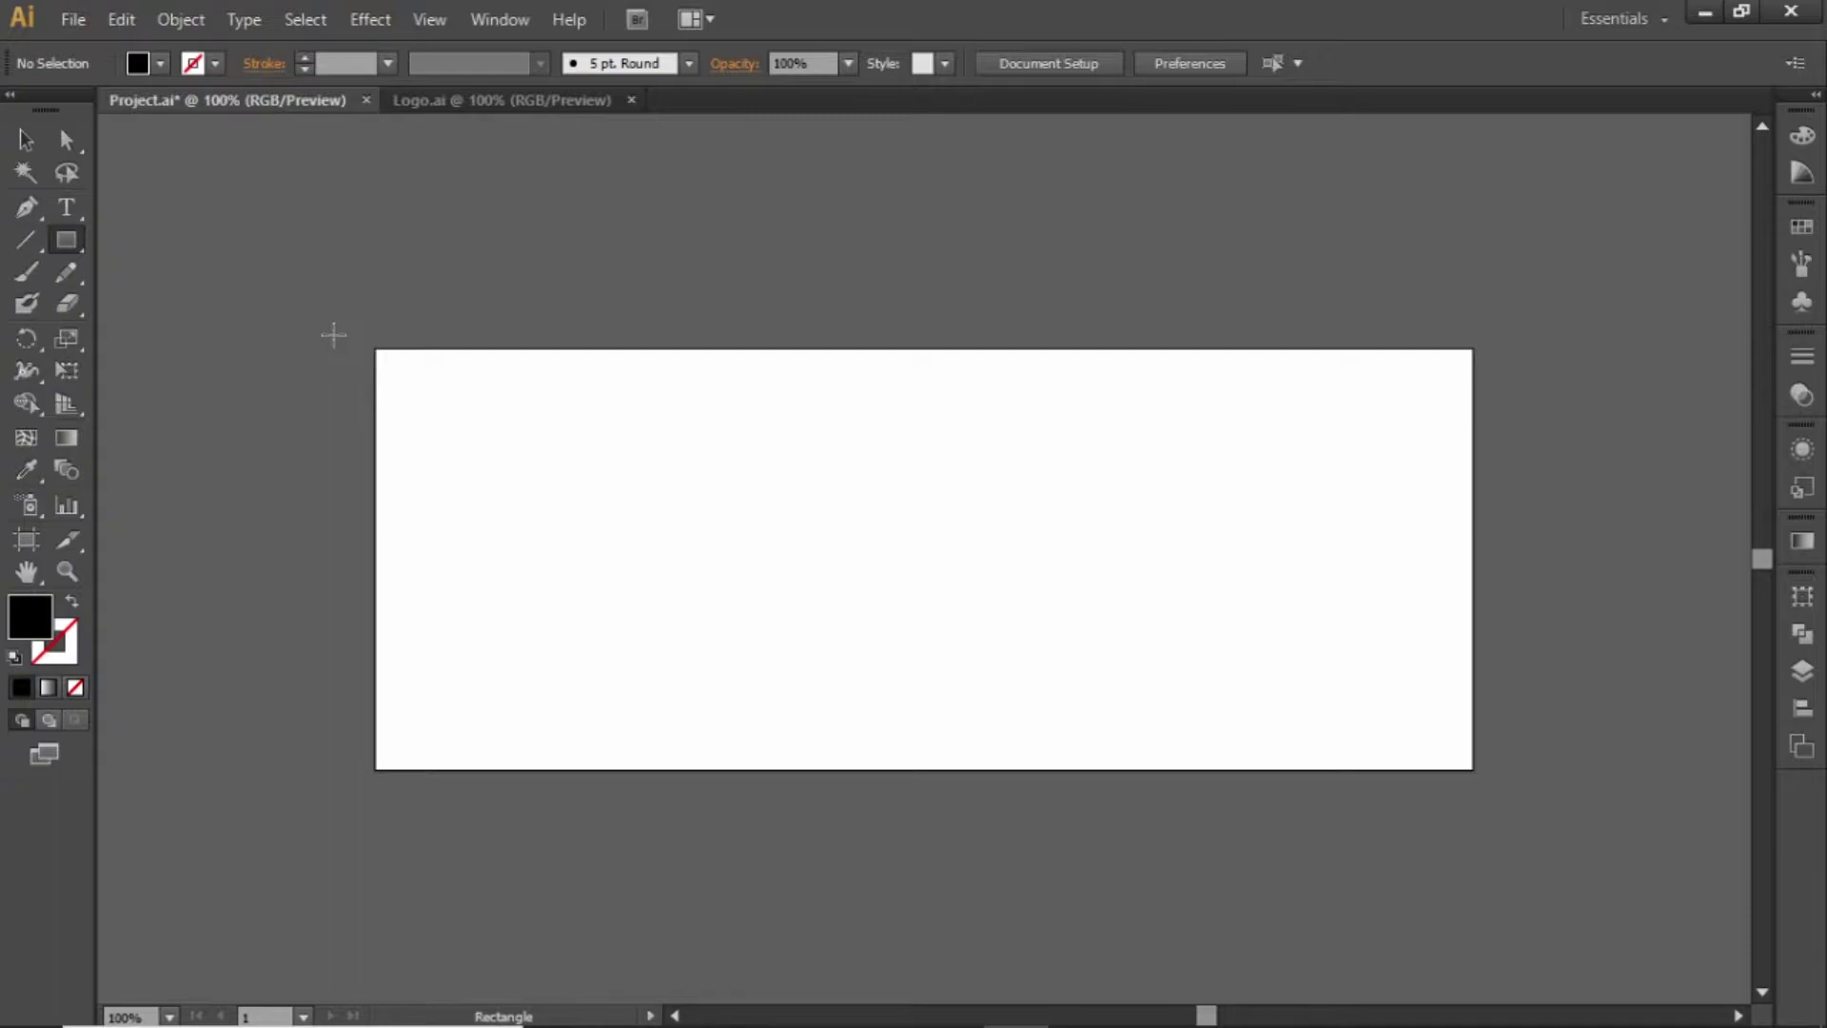
drag(372, 345, 1468, 769)
key(v)
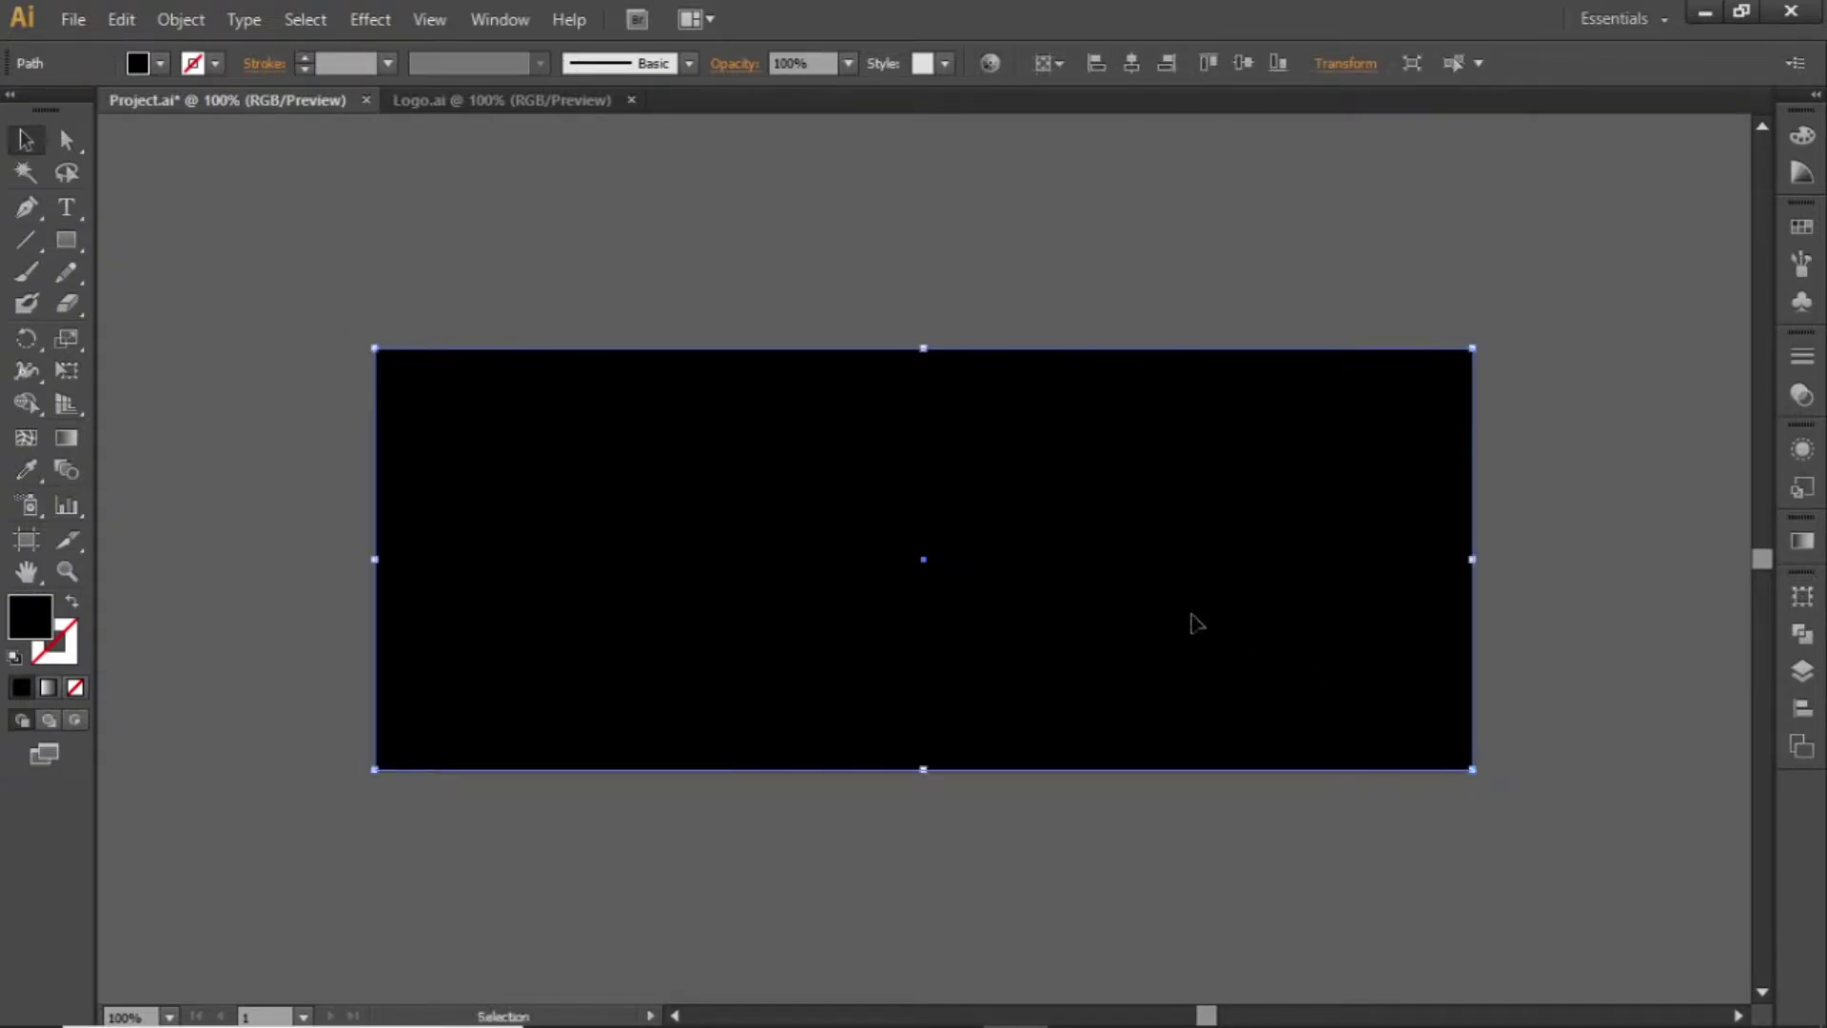
click(1794, 229)
click(1487, 341)
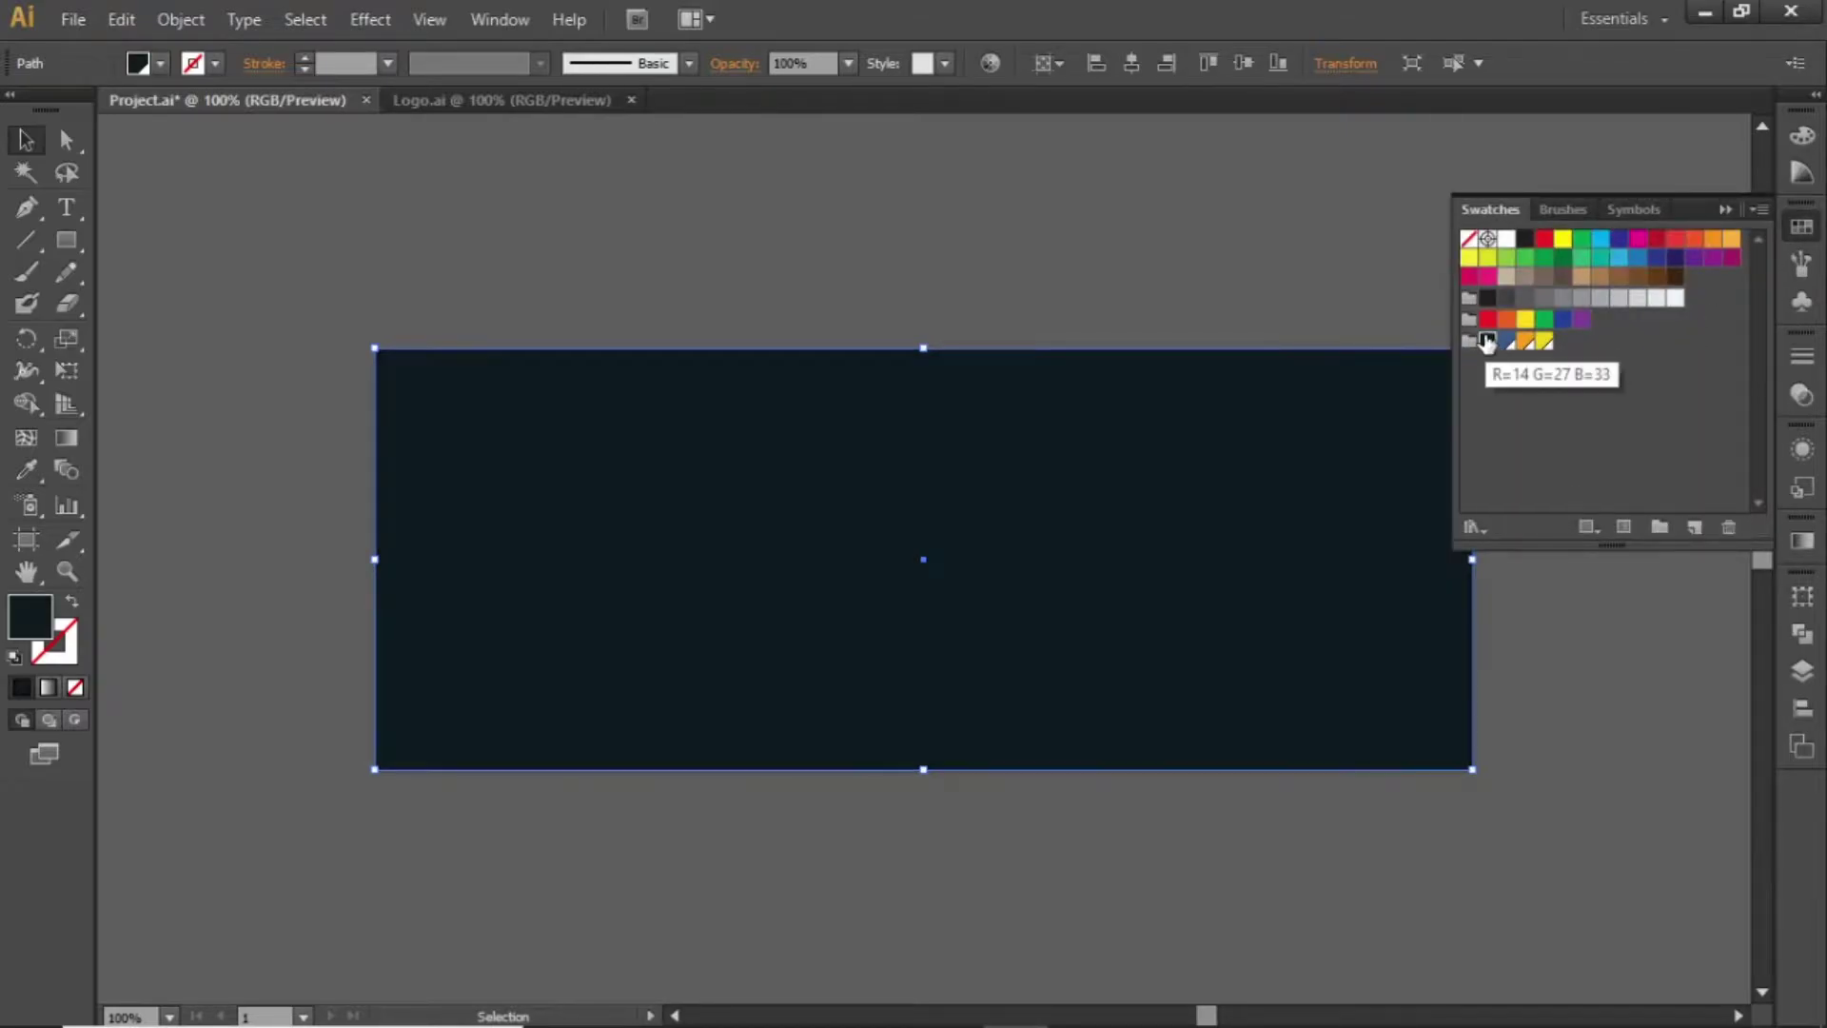
click(1251, 259)
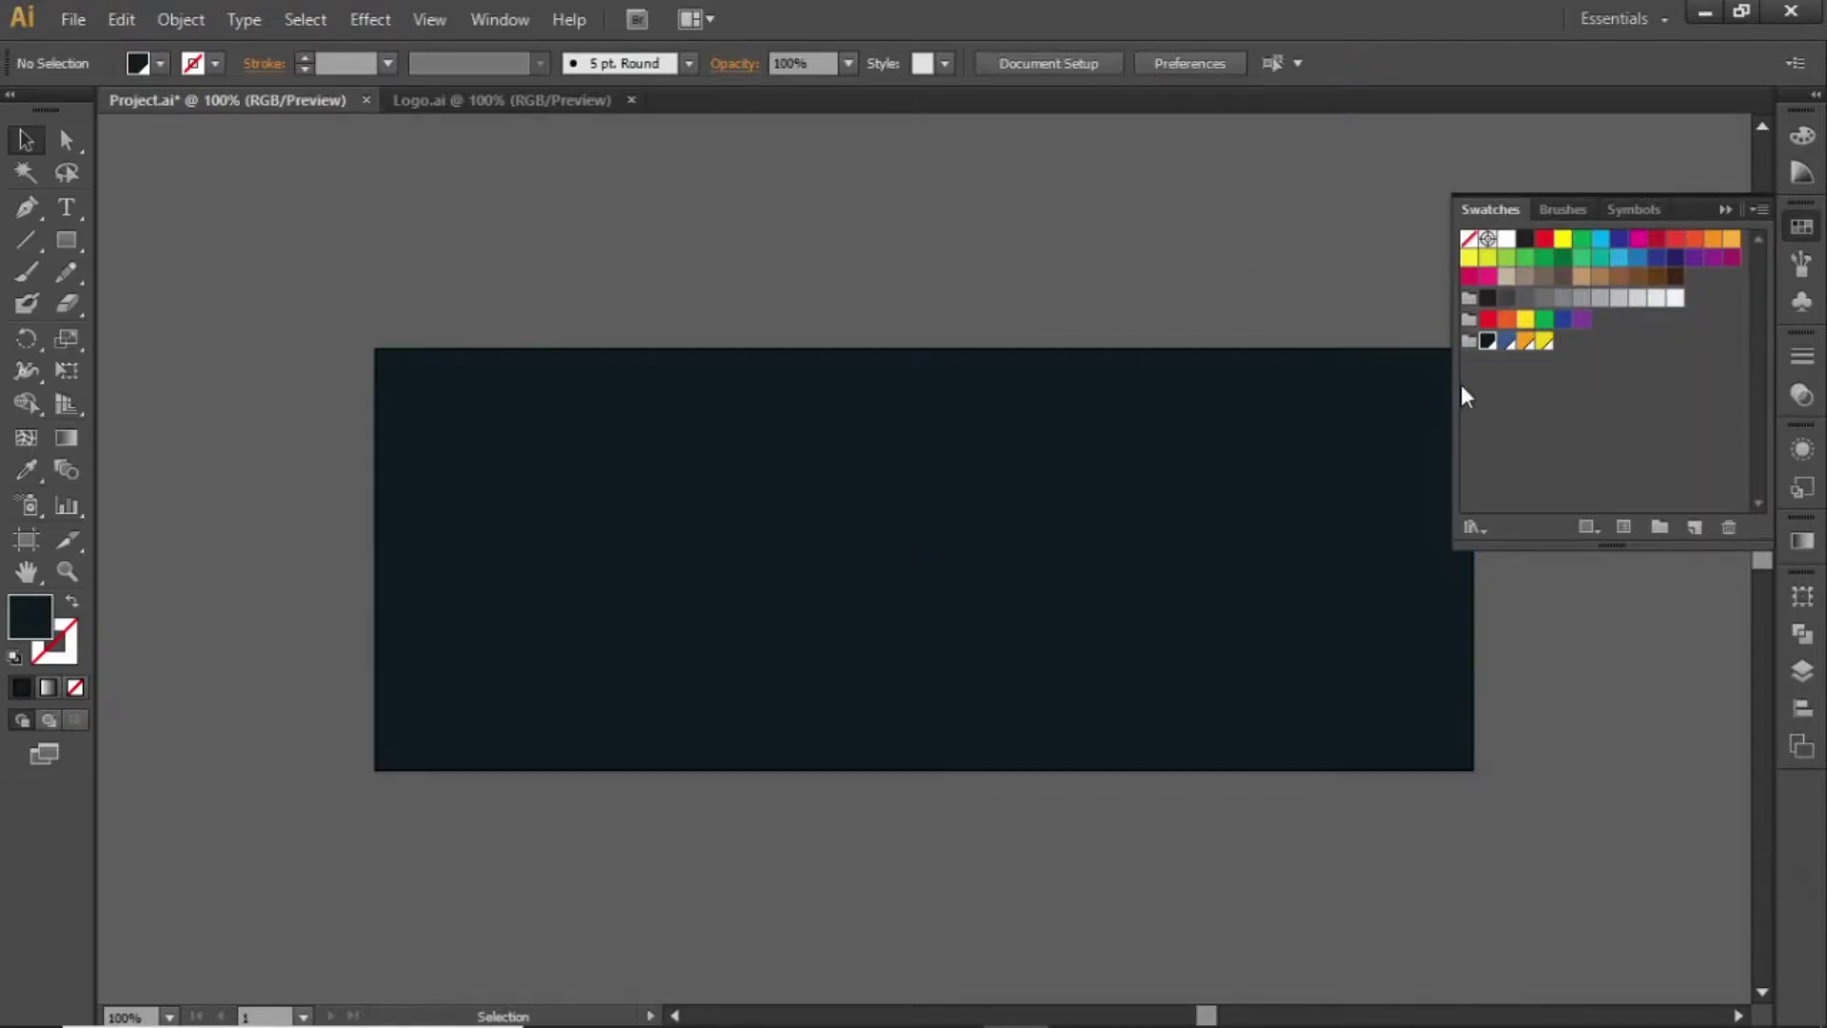
- Inspect the RGB values of the dark swatch used for the background rectangle
double_click(1488, 344)
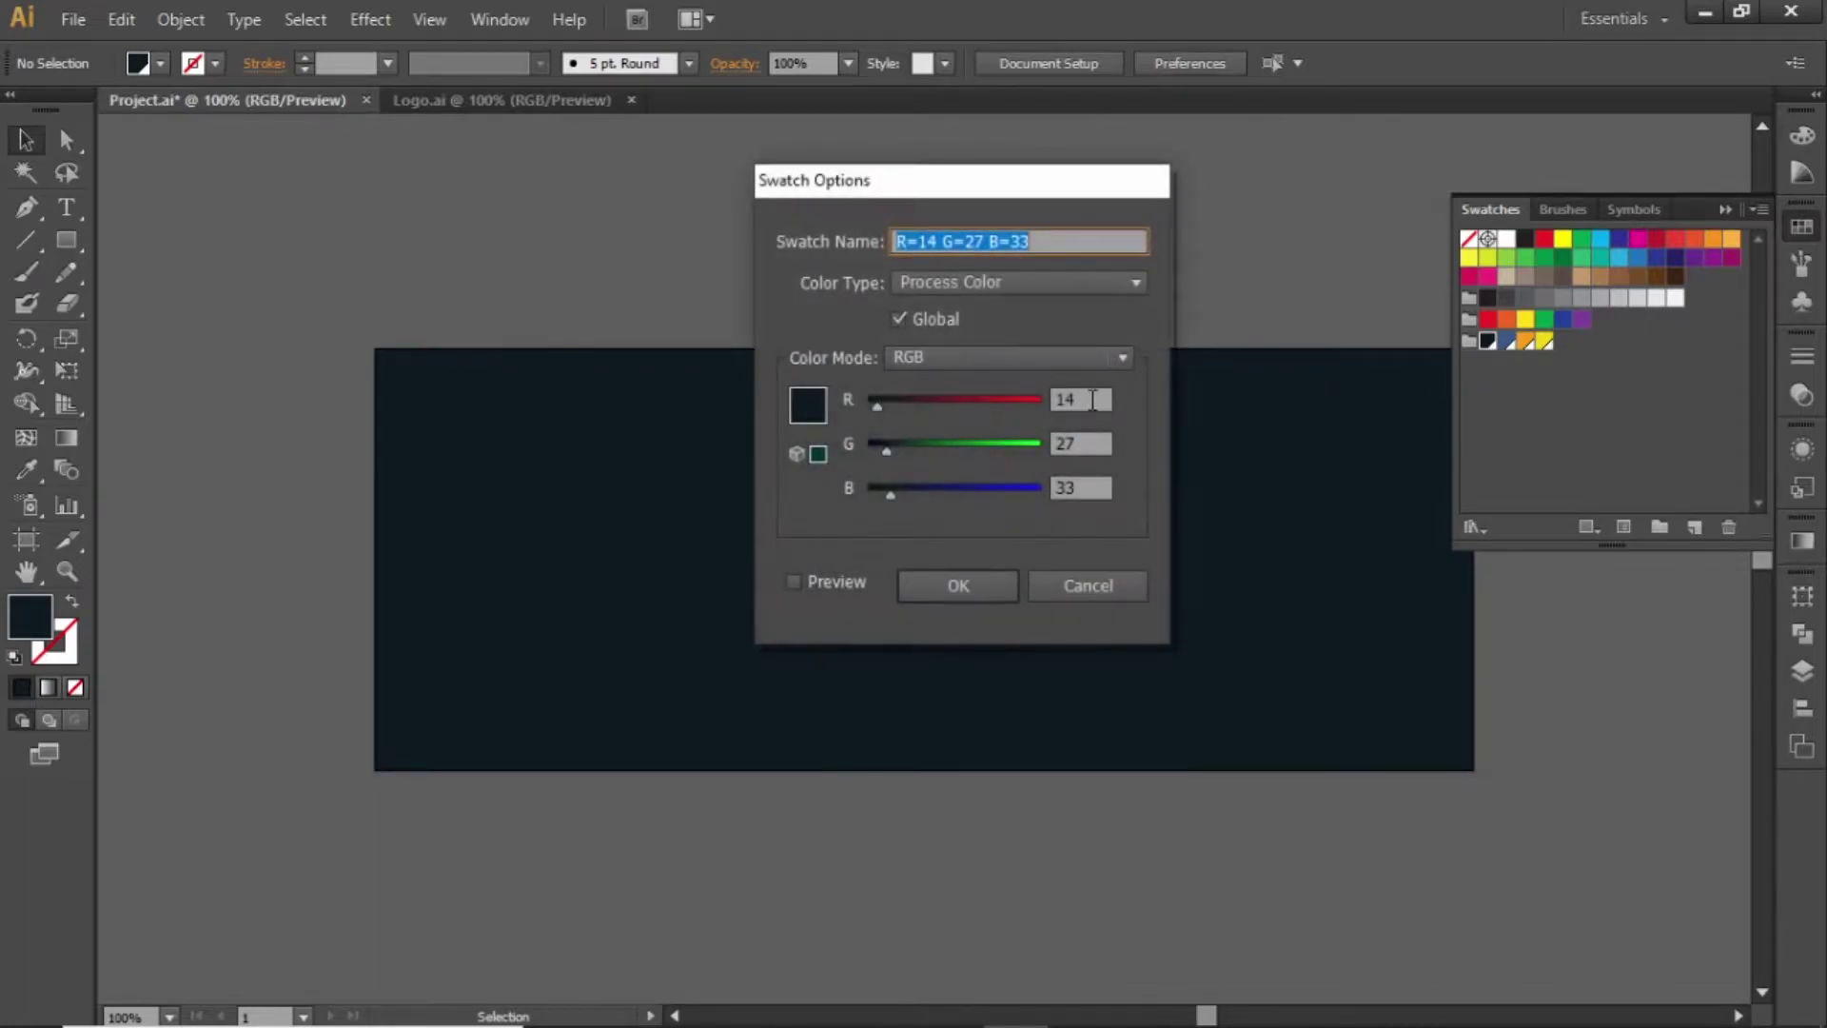
click(980, 585)
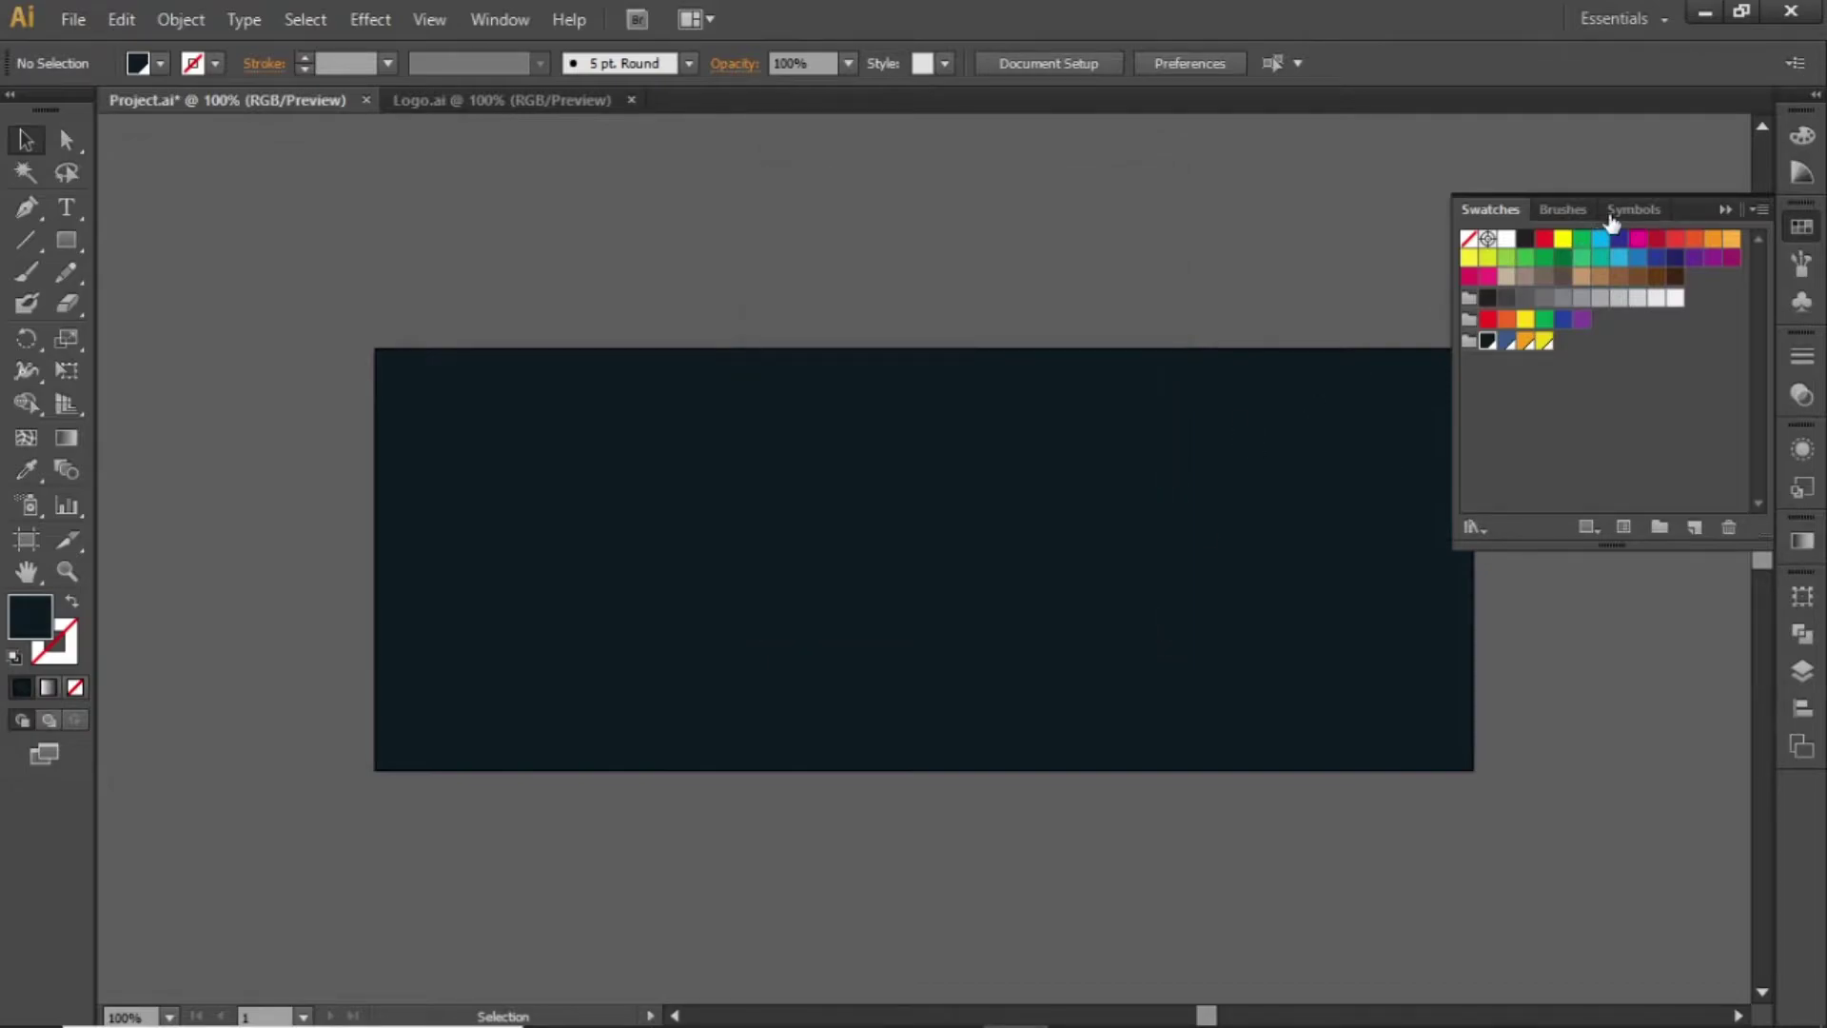
click(1724, 211)
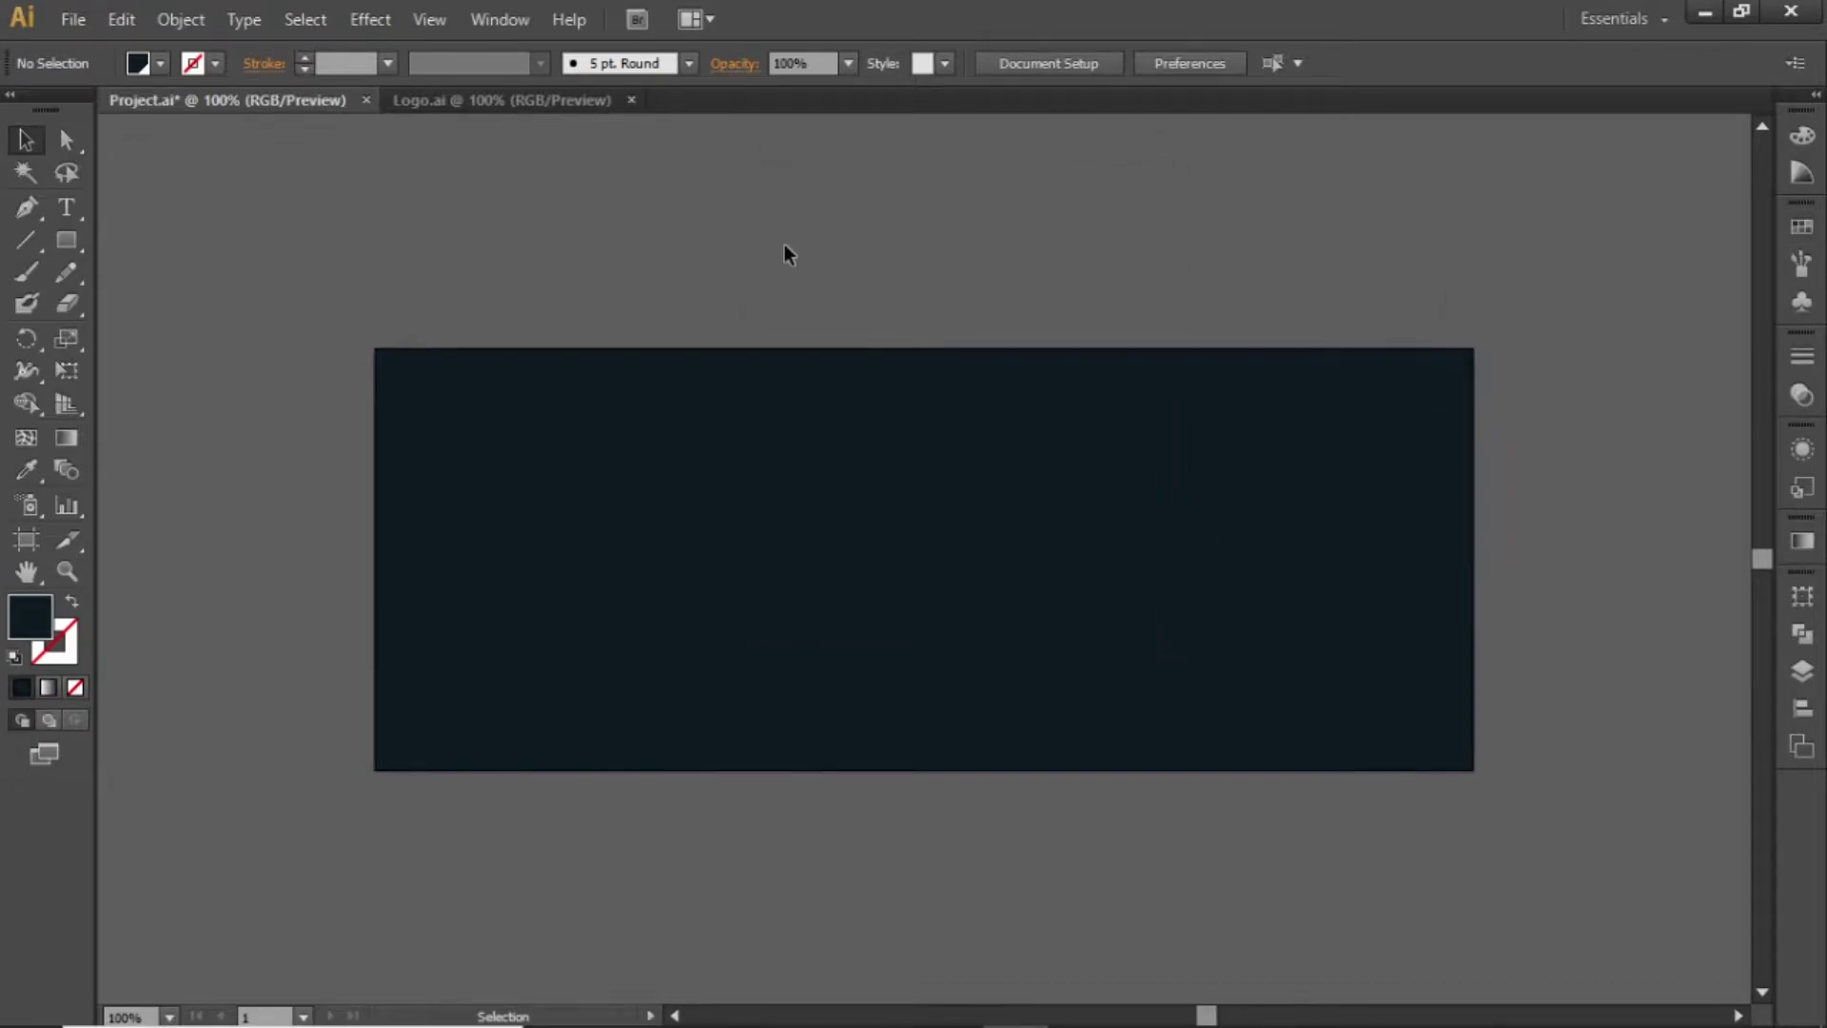
- Draw a large circle taller than the artboard and move it over the left half of the background rectangle
drag(69, 236, 162, 312)
drag(530, 375, 1085, 778)
key(v)
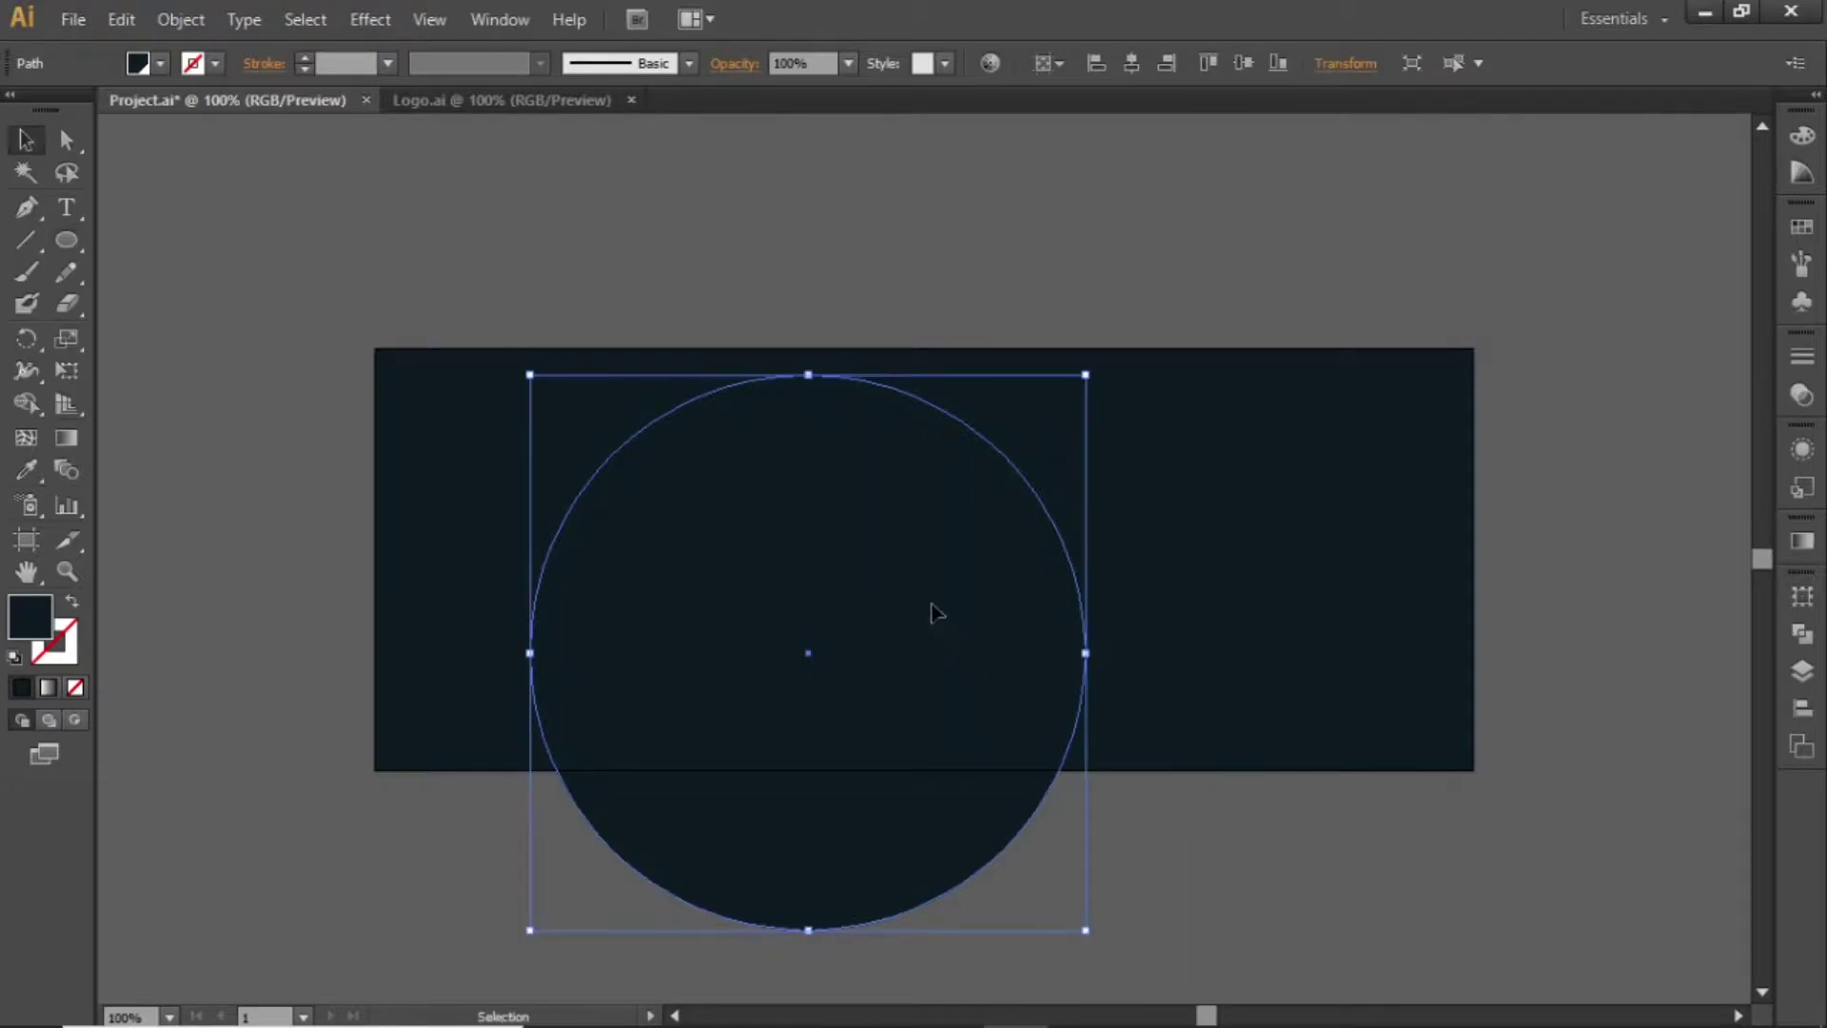
drag(906, 584, 860, 530)
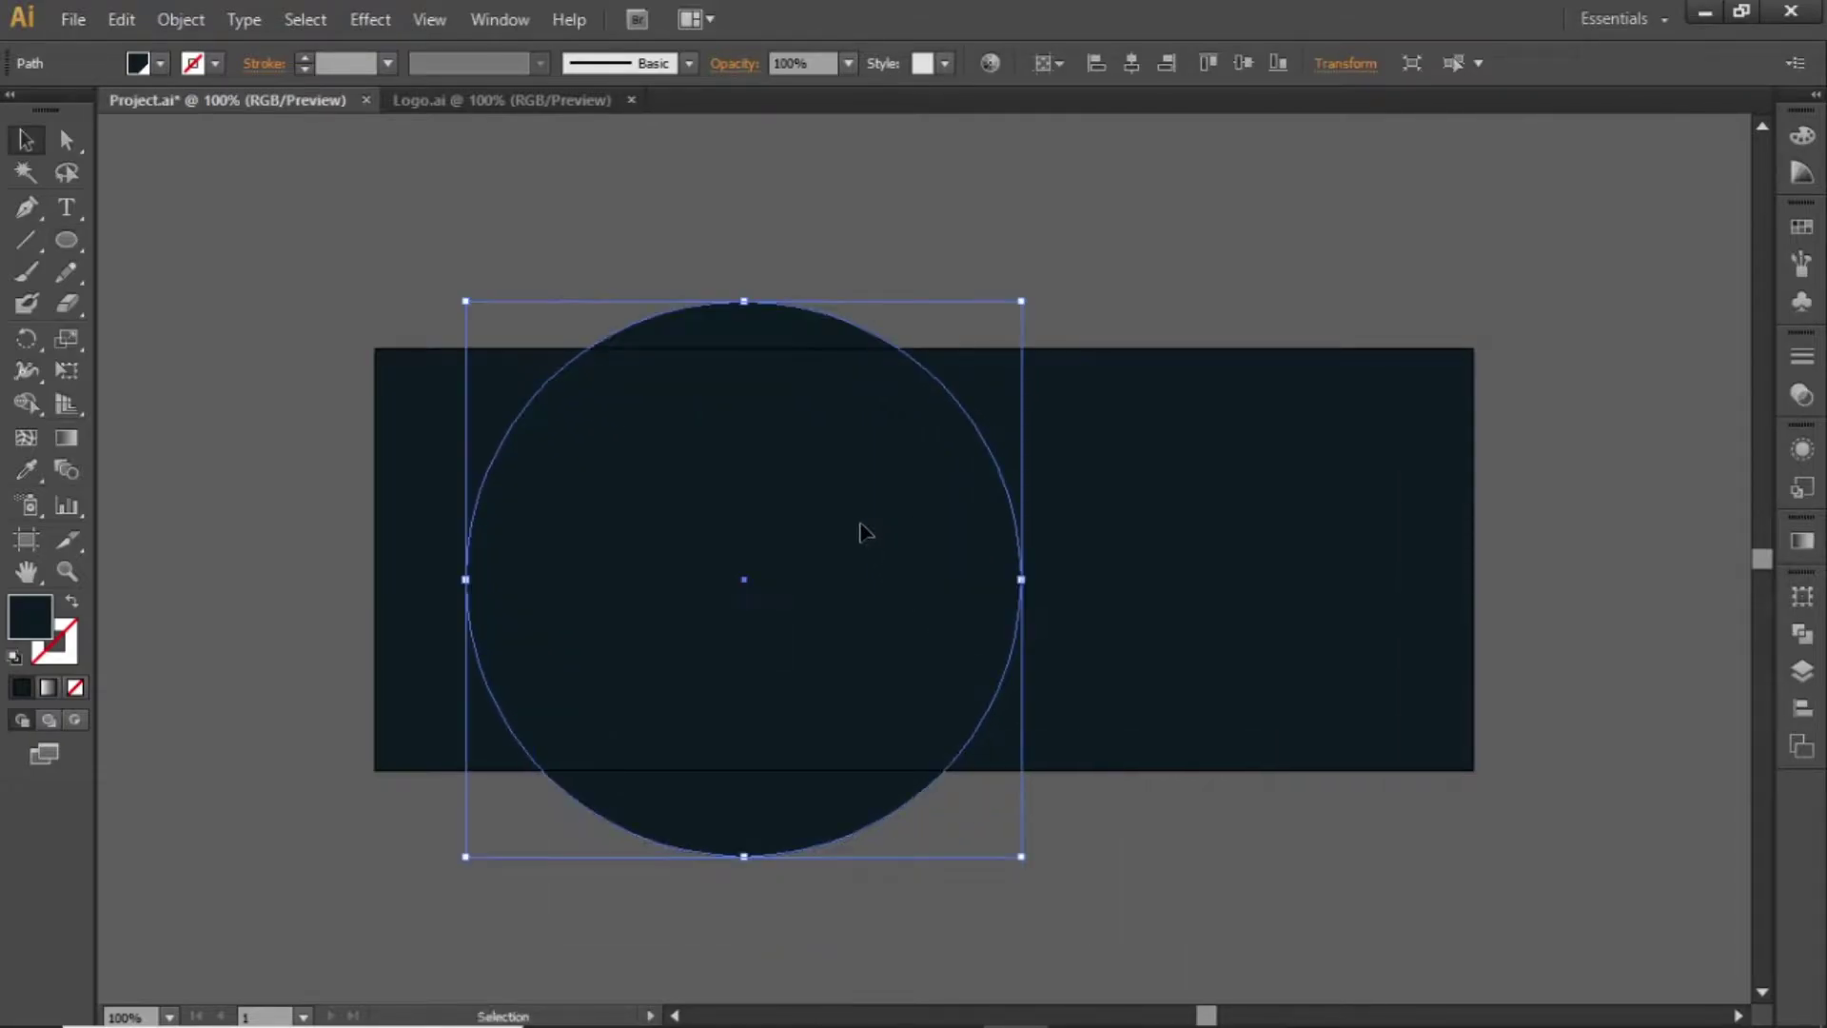
- Fill the circle with a radial gradient
click(1803, 540)
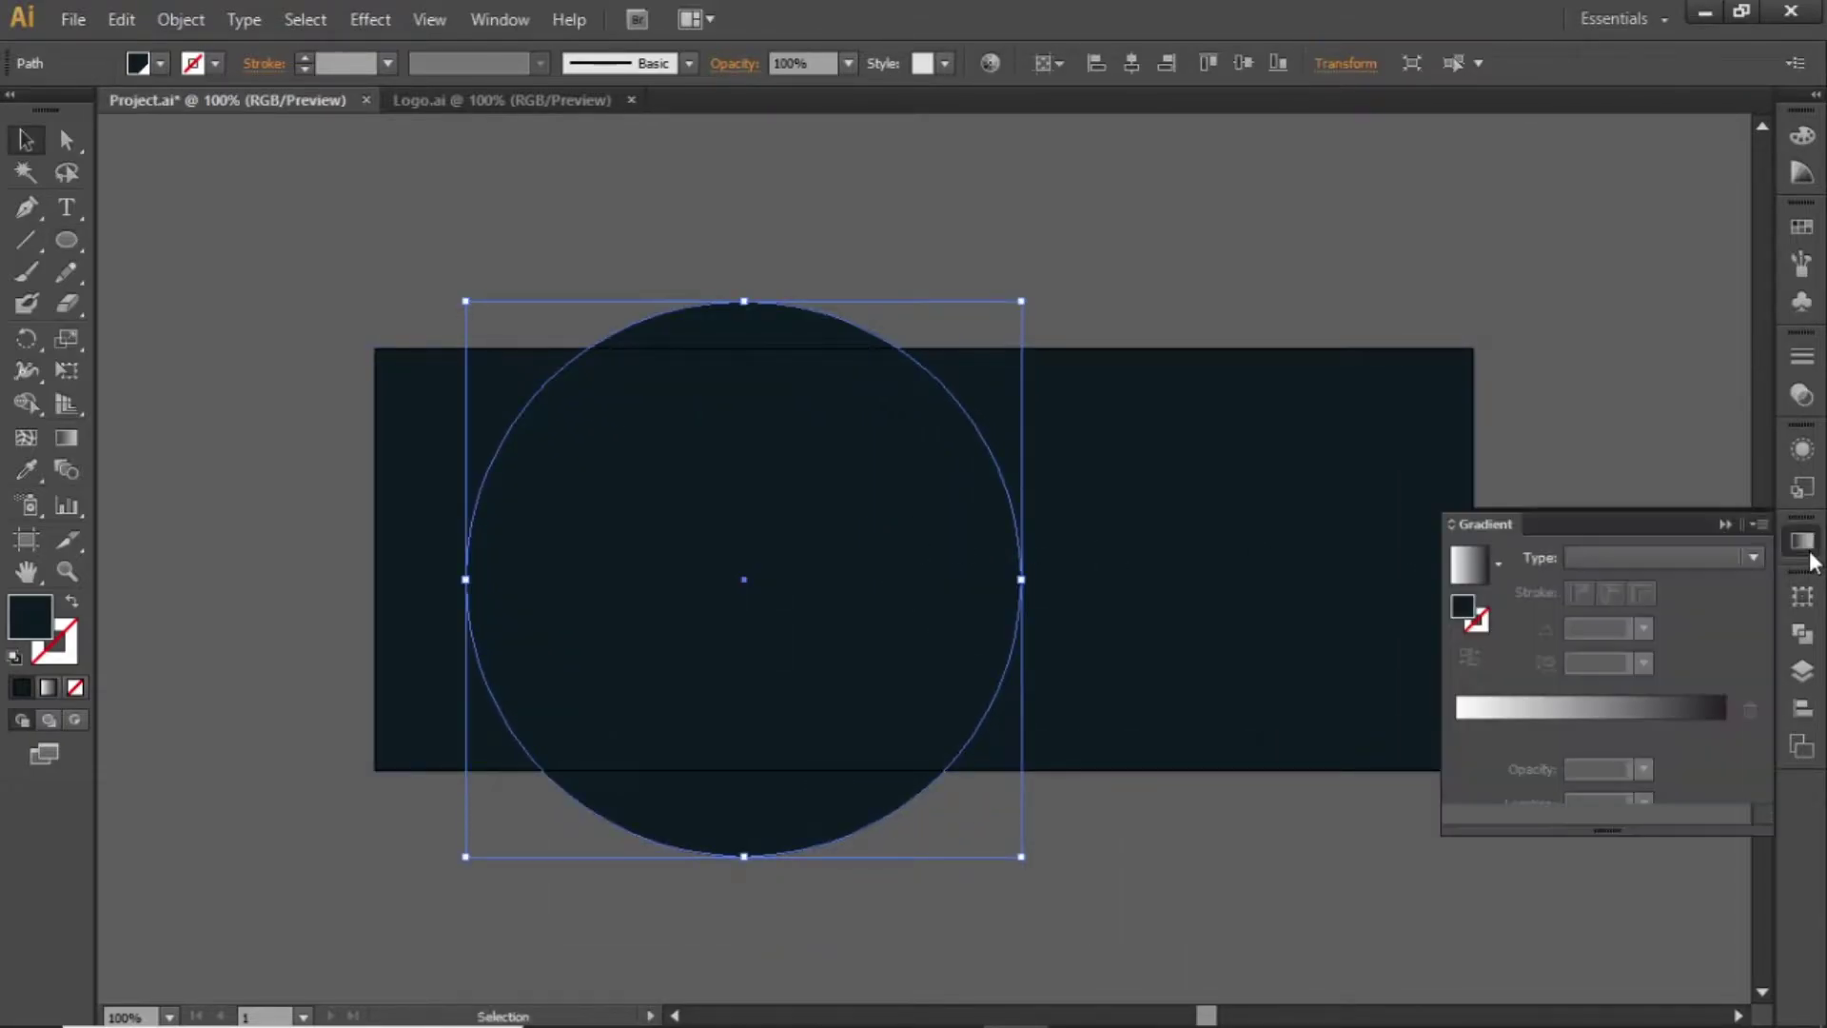
click(1466, 565)
click(1626, 557)
click(1688, 617)
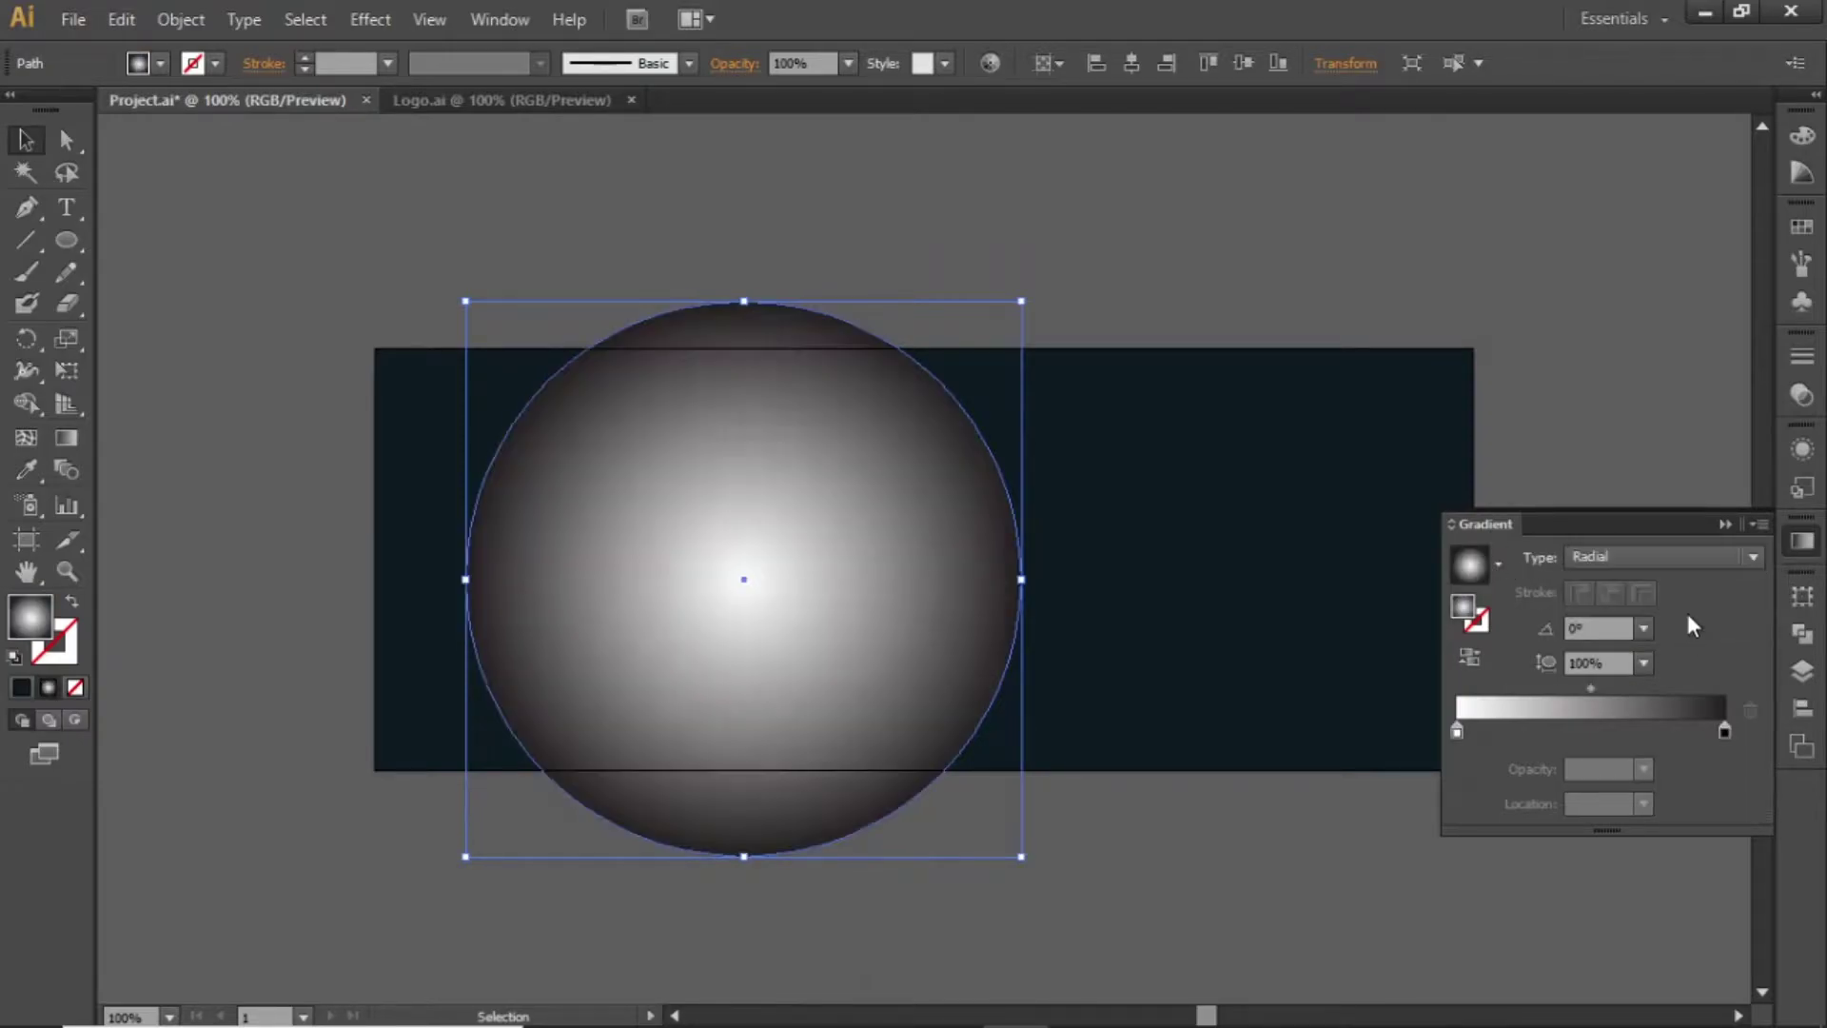
- Set both color stops of the circle's radial gradient to the blue swatch R=57 G=89 B=140
double_click(1456, 736)
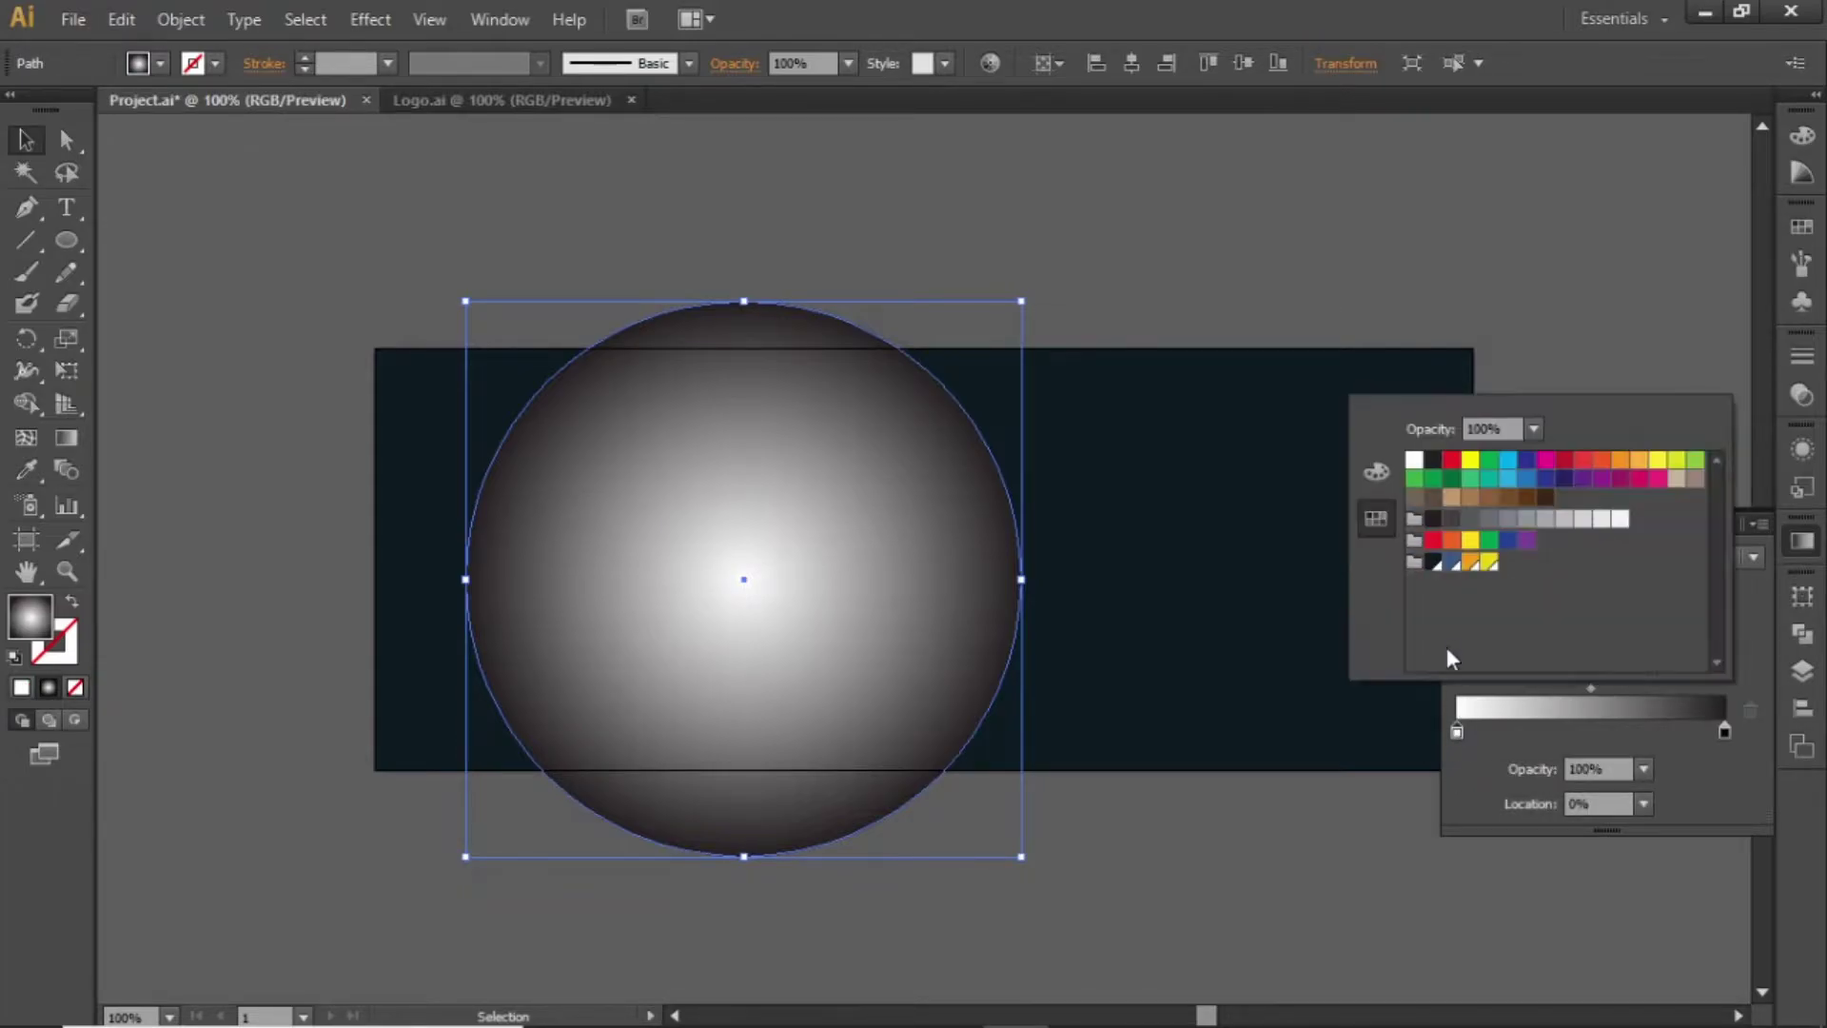
click(1449, 563)
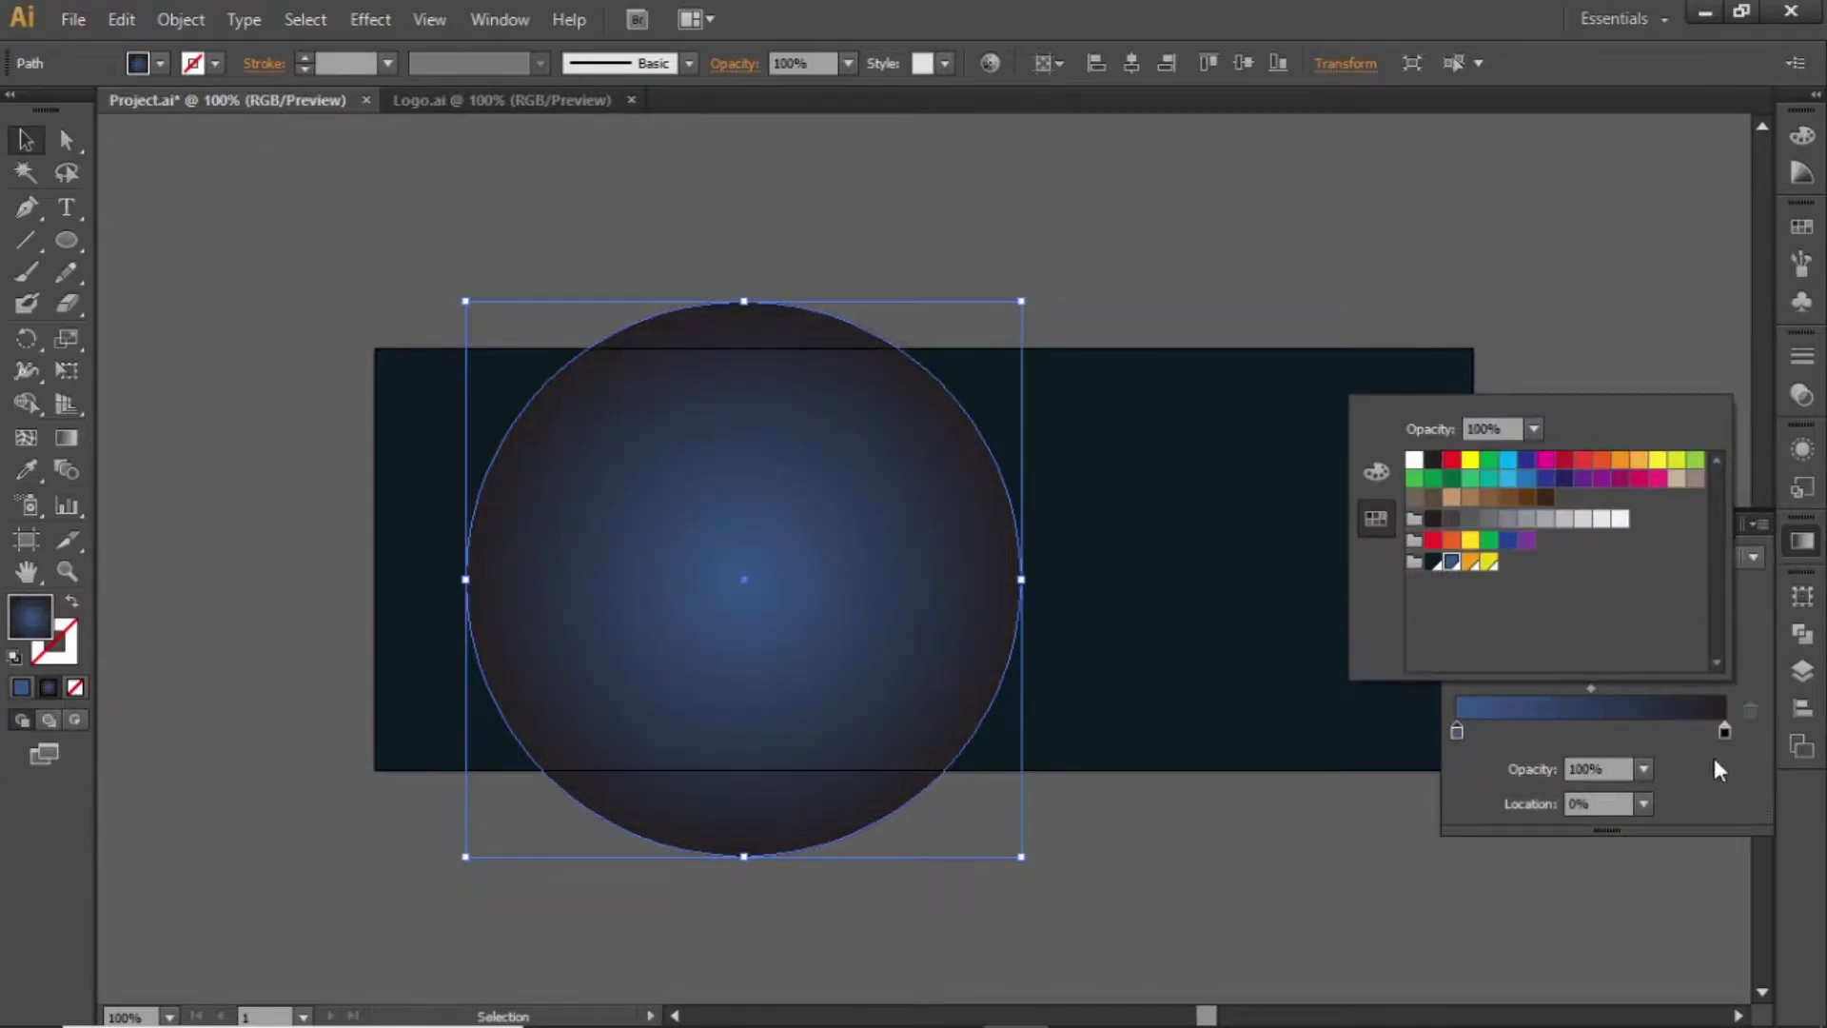
click(1725, 733)
double_click(1724, 732)
click(1446, 566)
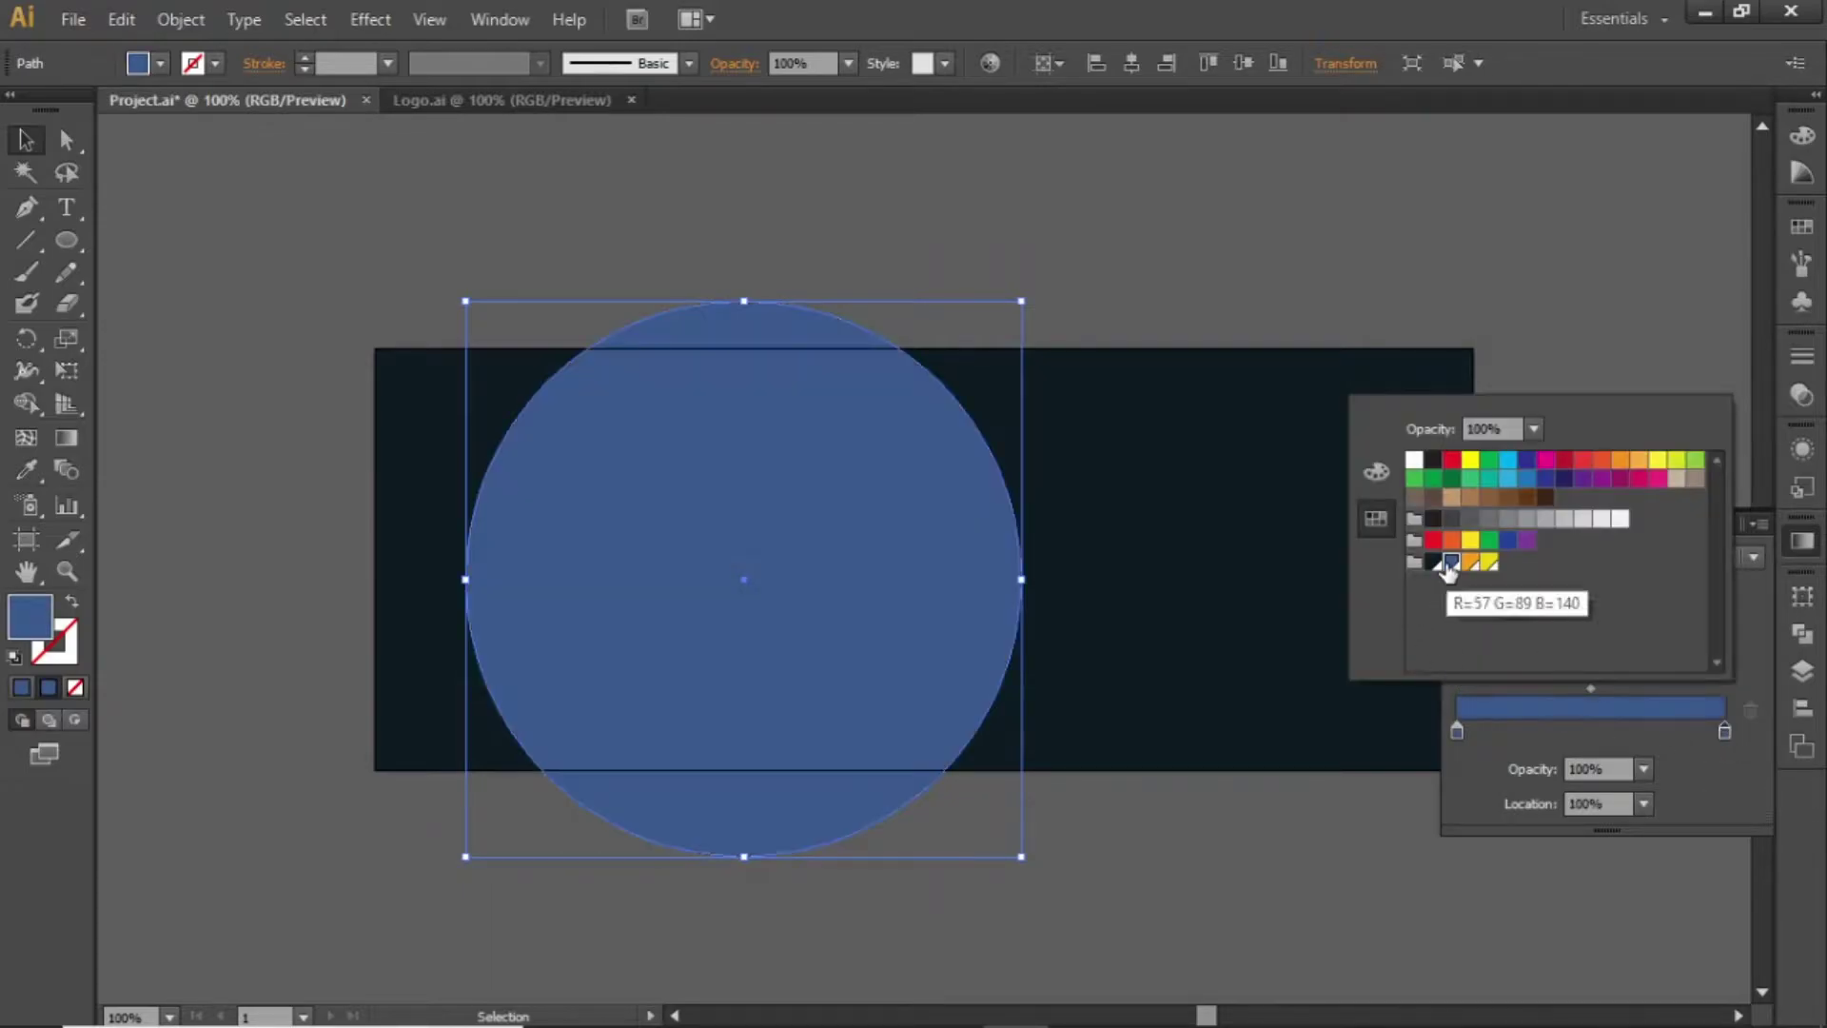
click(1696, 771)
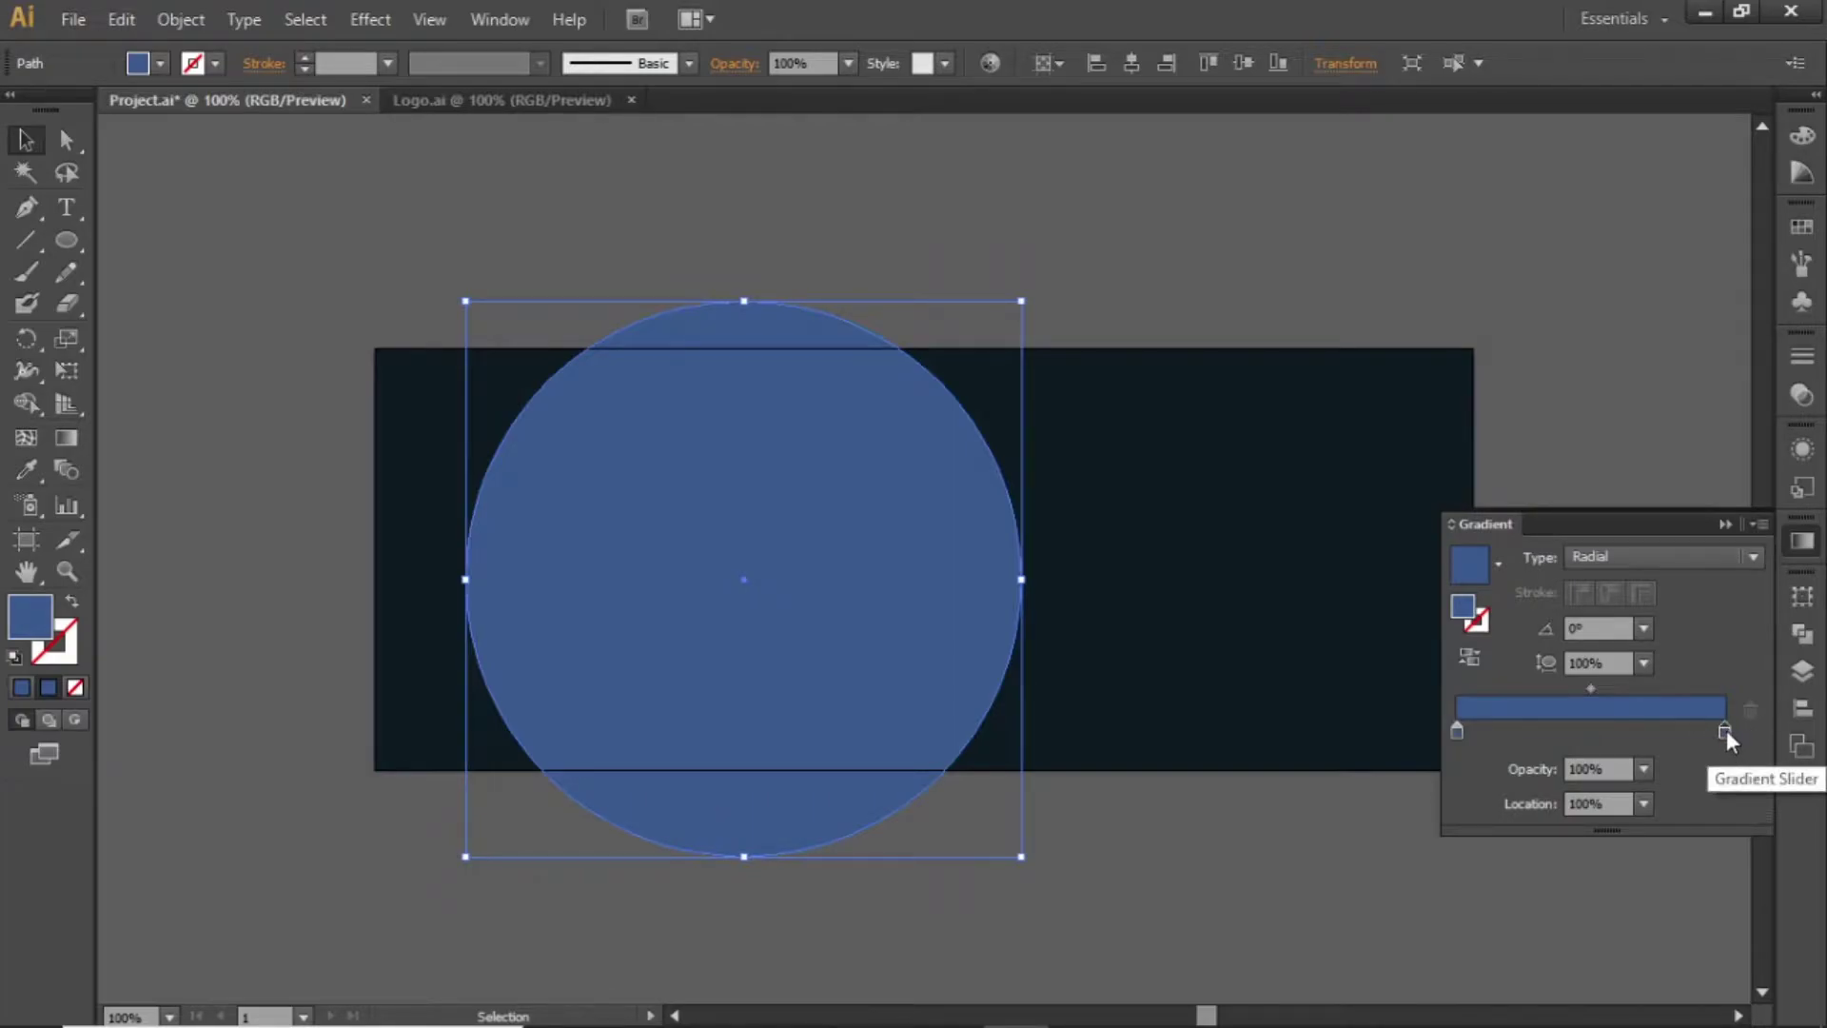
- Set the gradient's outer stop to 0% opacity and shift the gradient midpoint to about 40.69%
click(1645, 768)
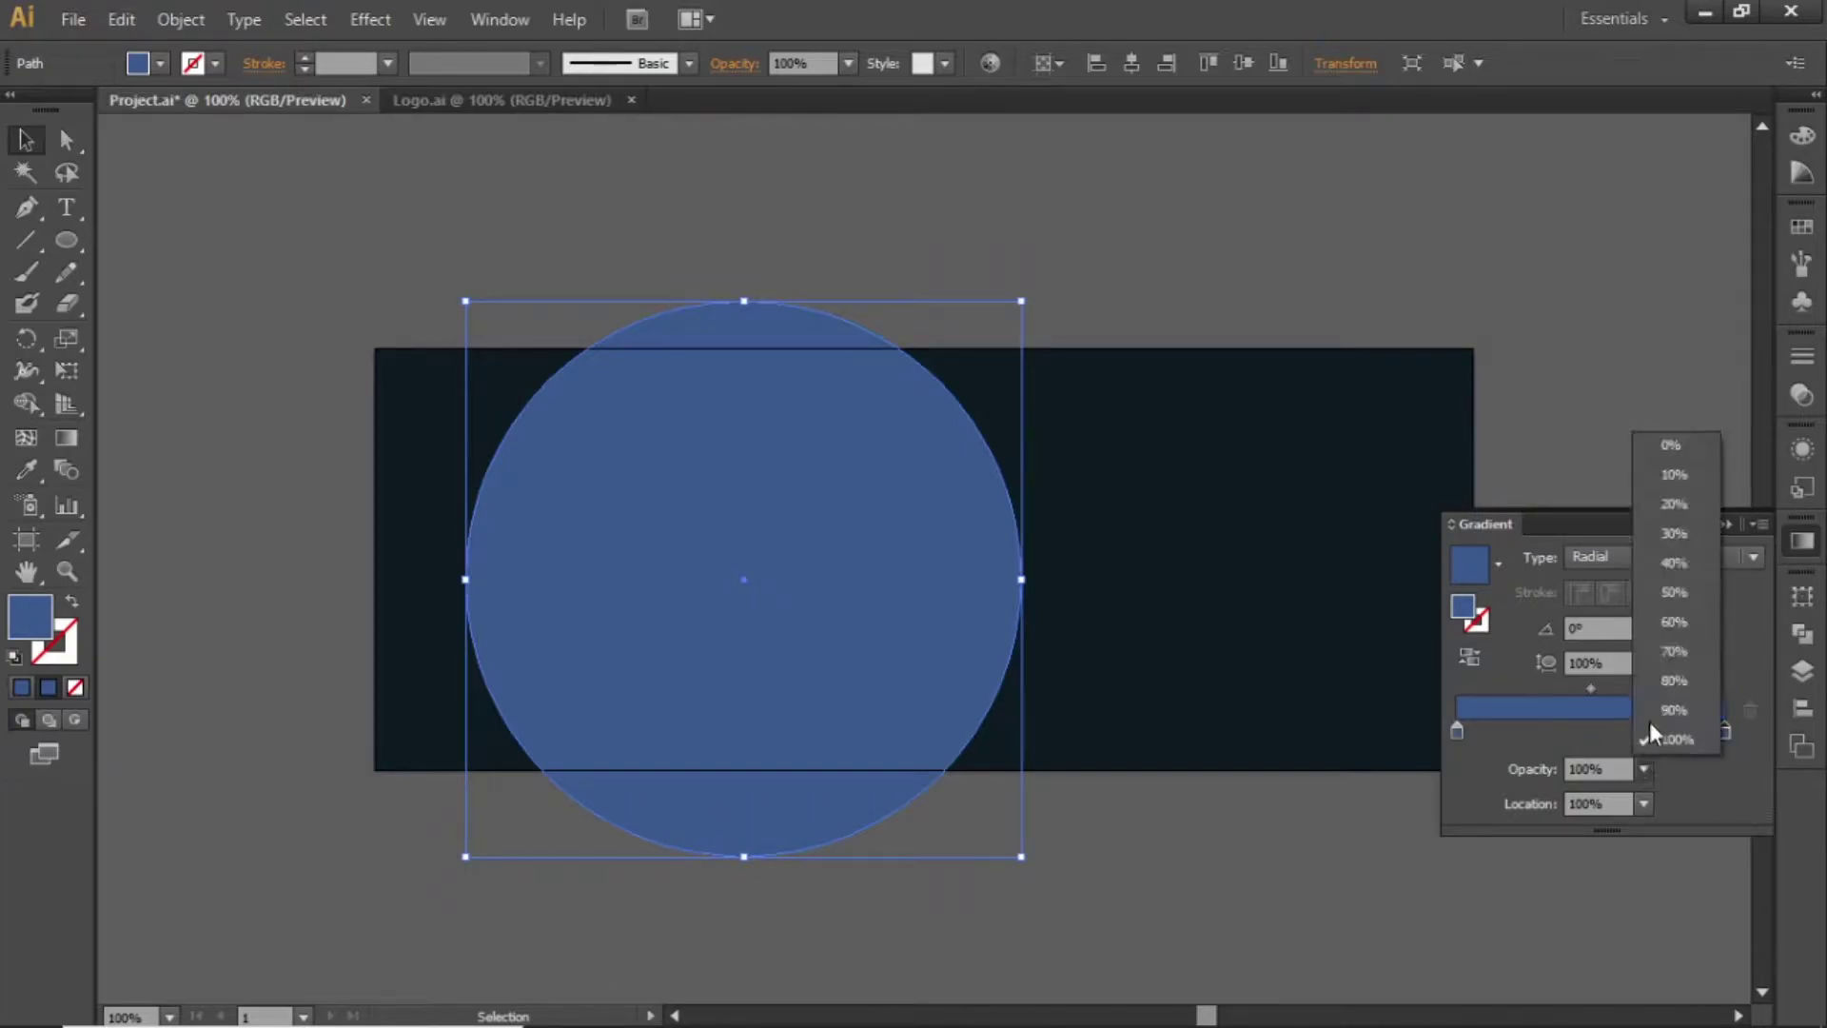
click(1671, 446)
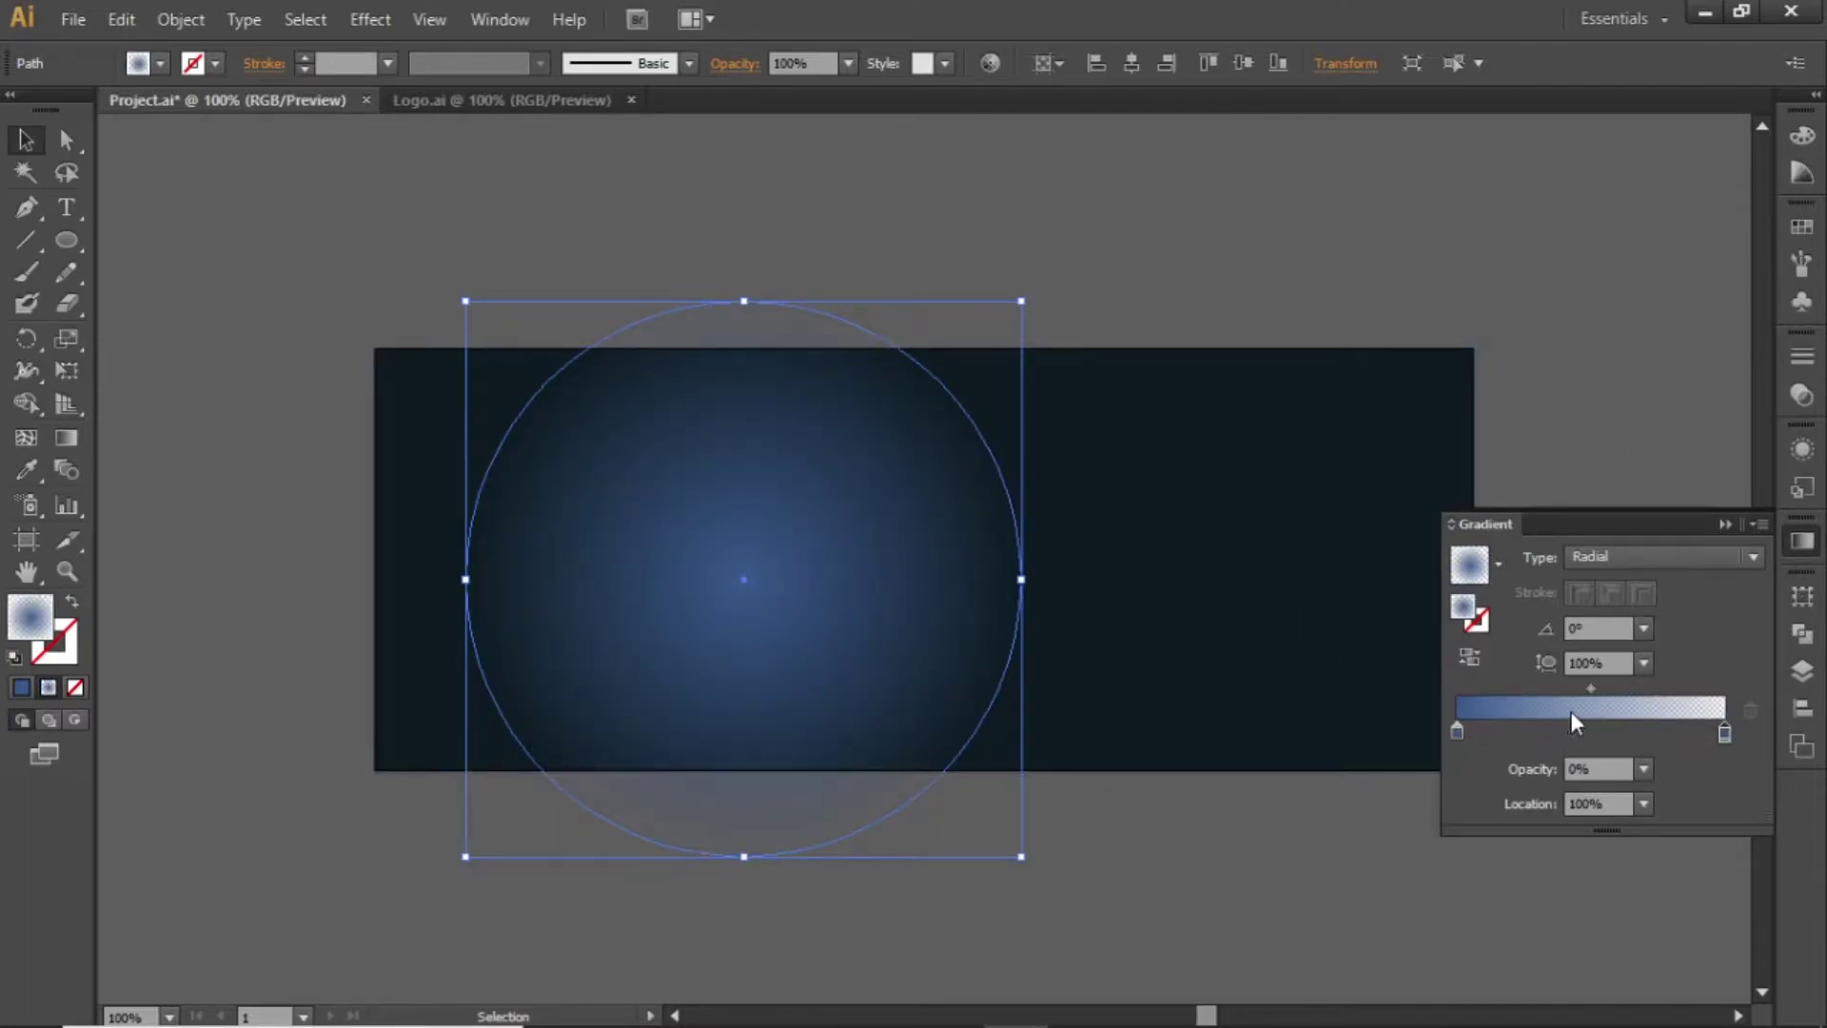
click(1591, 688)
drag(1591, 688, 1566, 687)
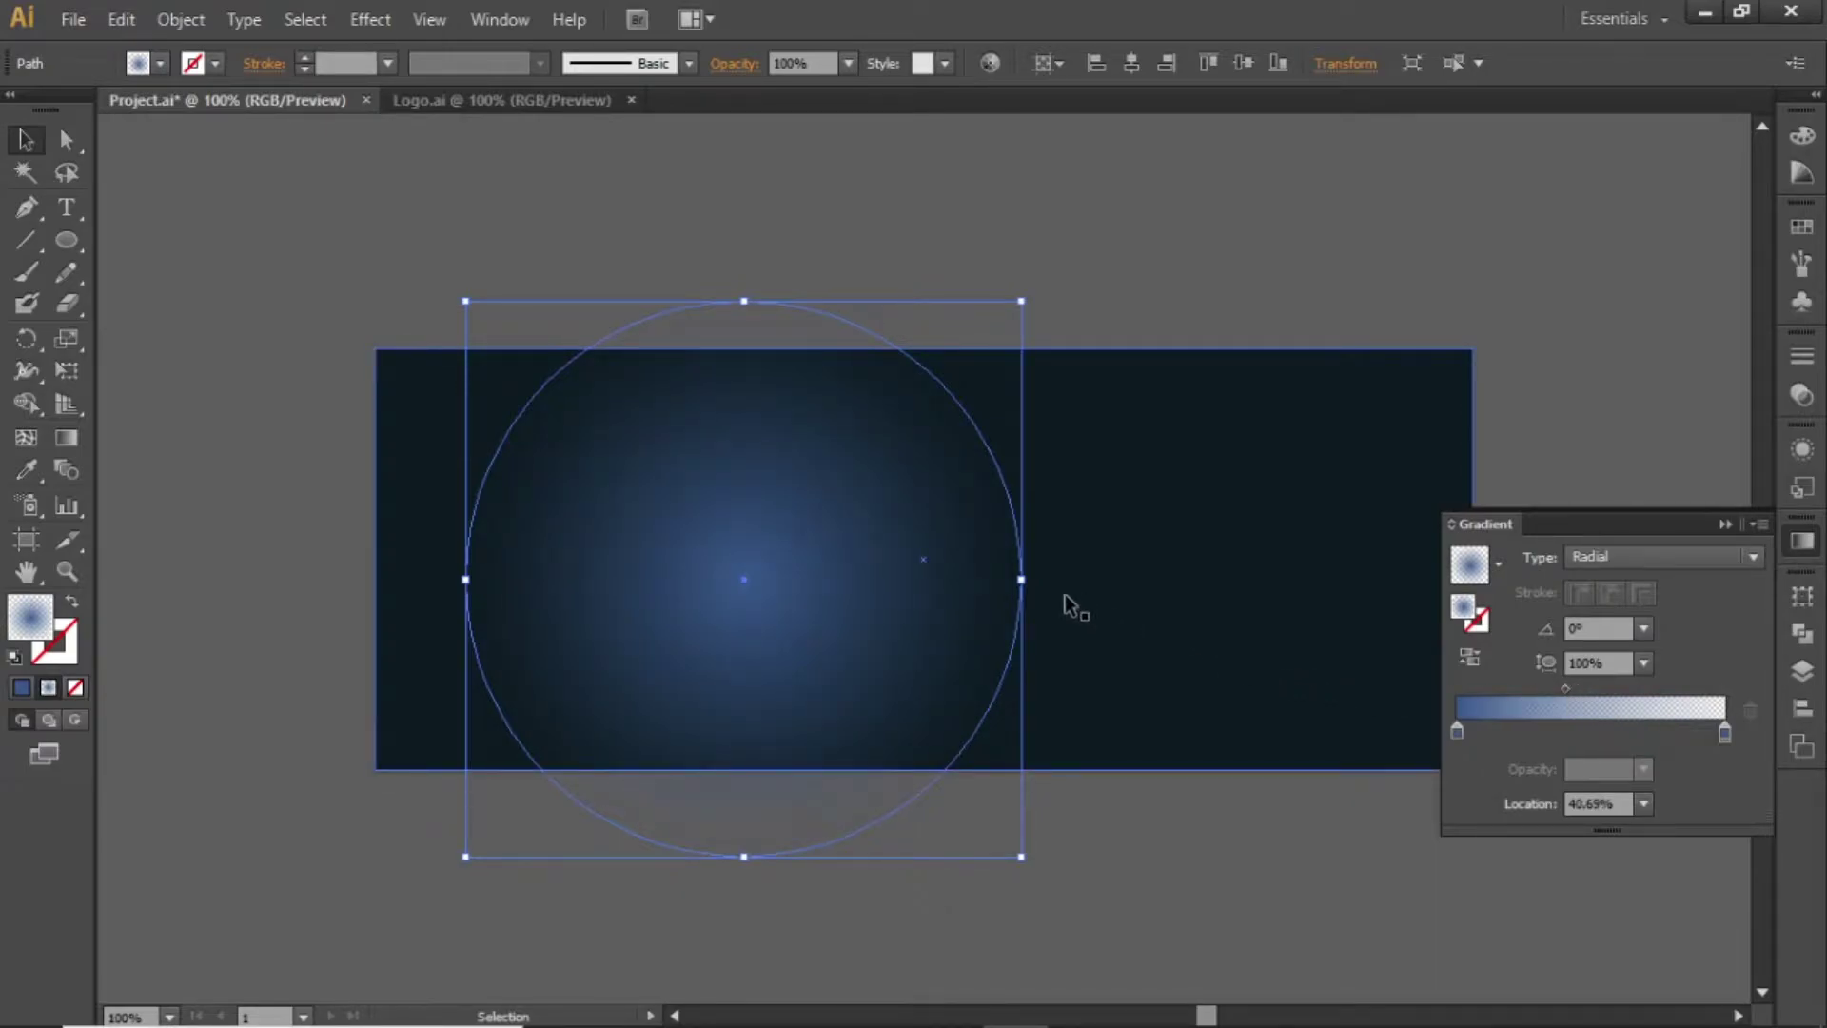
- Enlarge the gradient circle proportionally and reposition it vertically centred over the left part of the background
drag(1023, 579, 1119, 590)
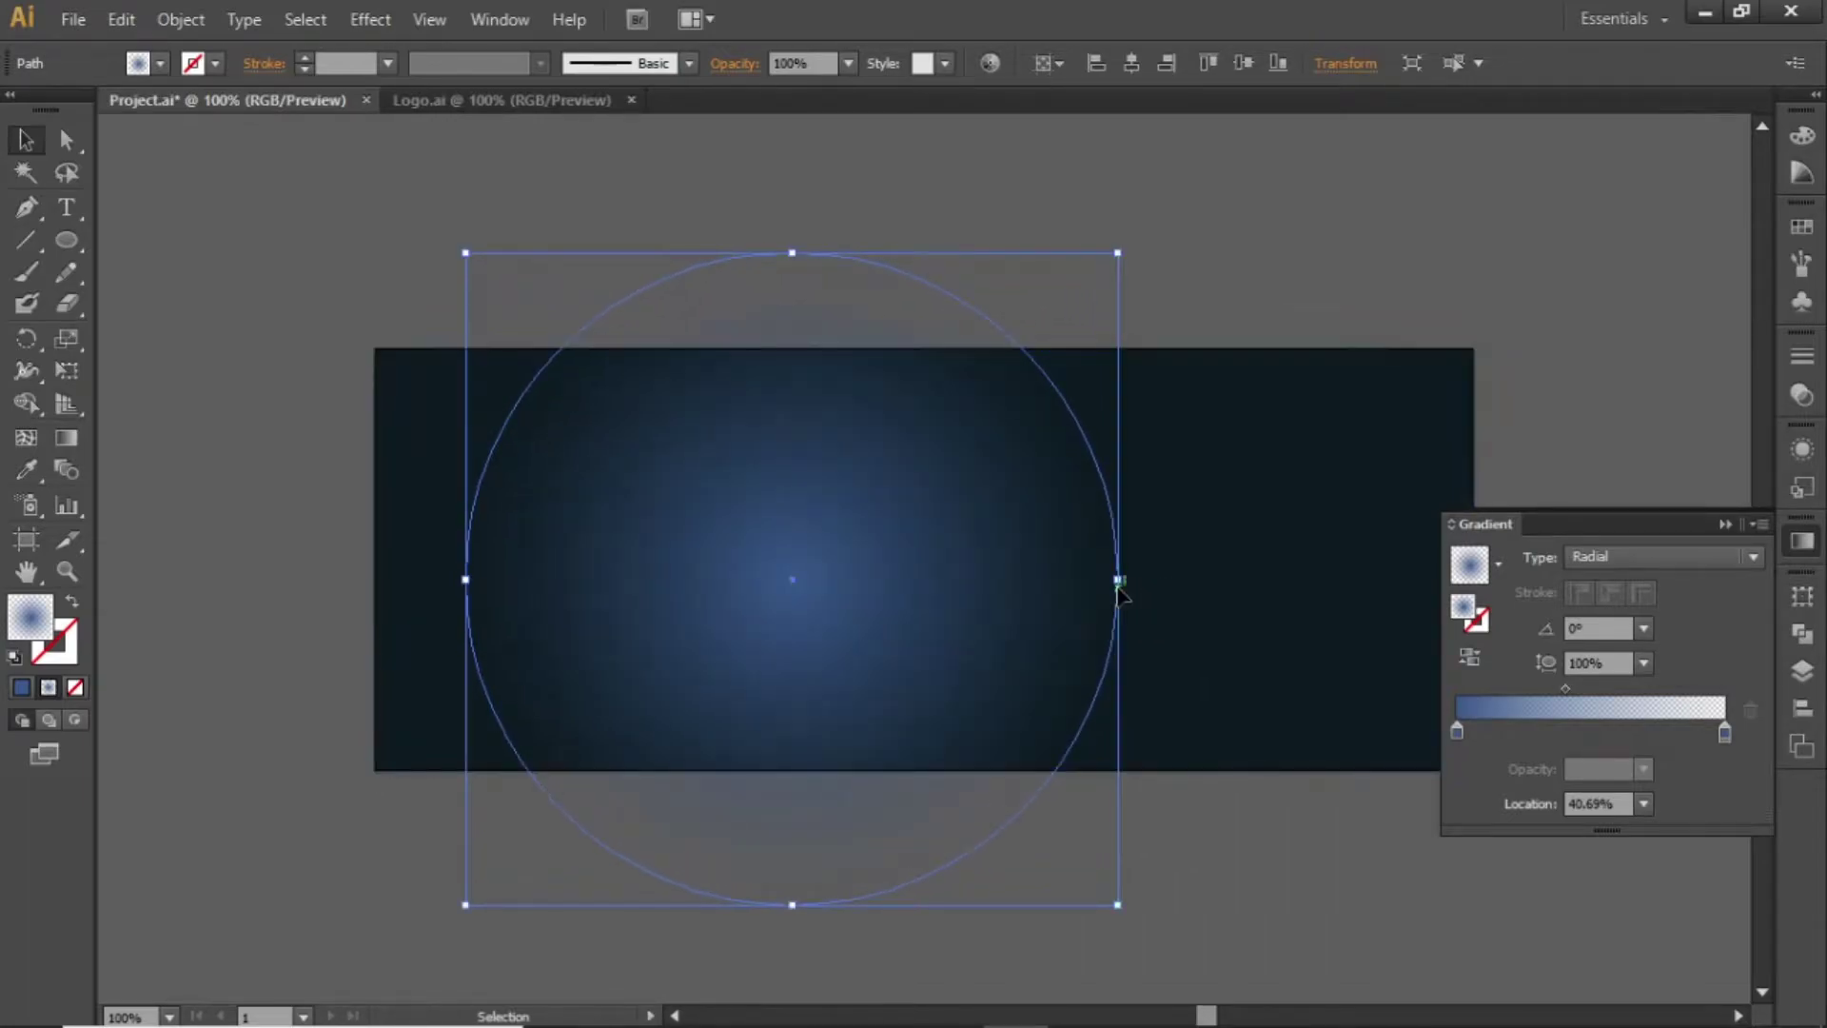
drag(950, 594, 893, 566)
click(1595, 405)
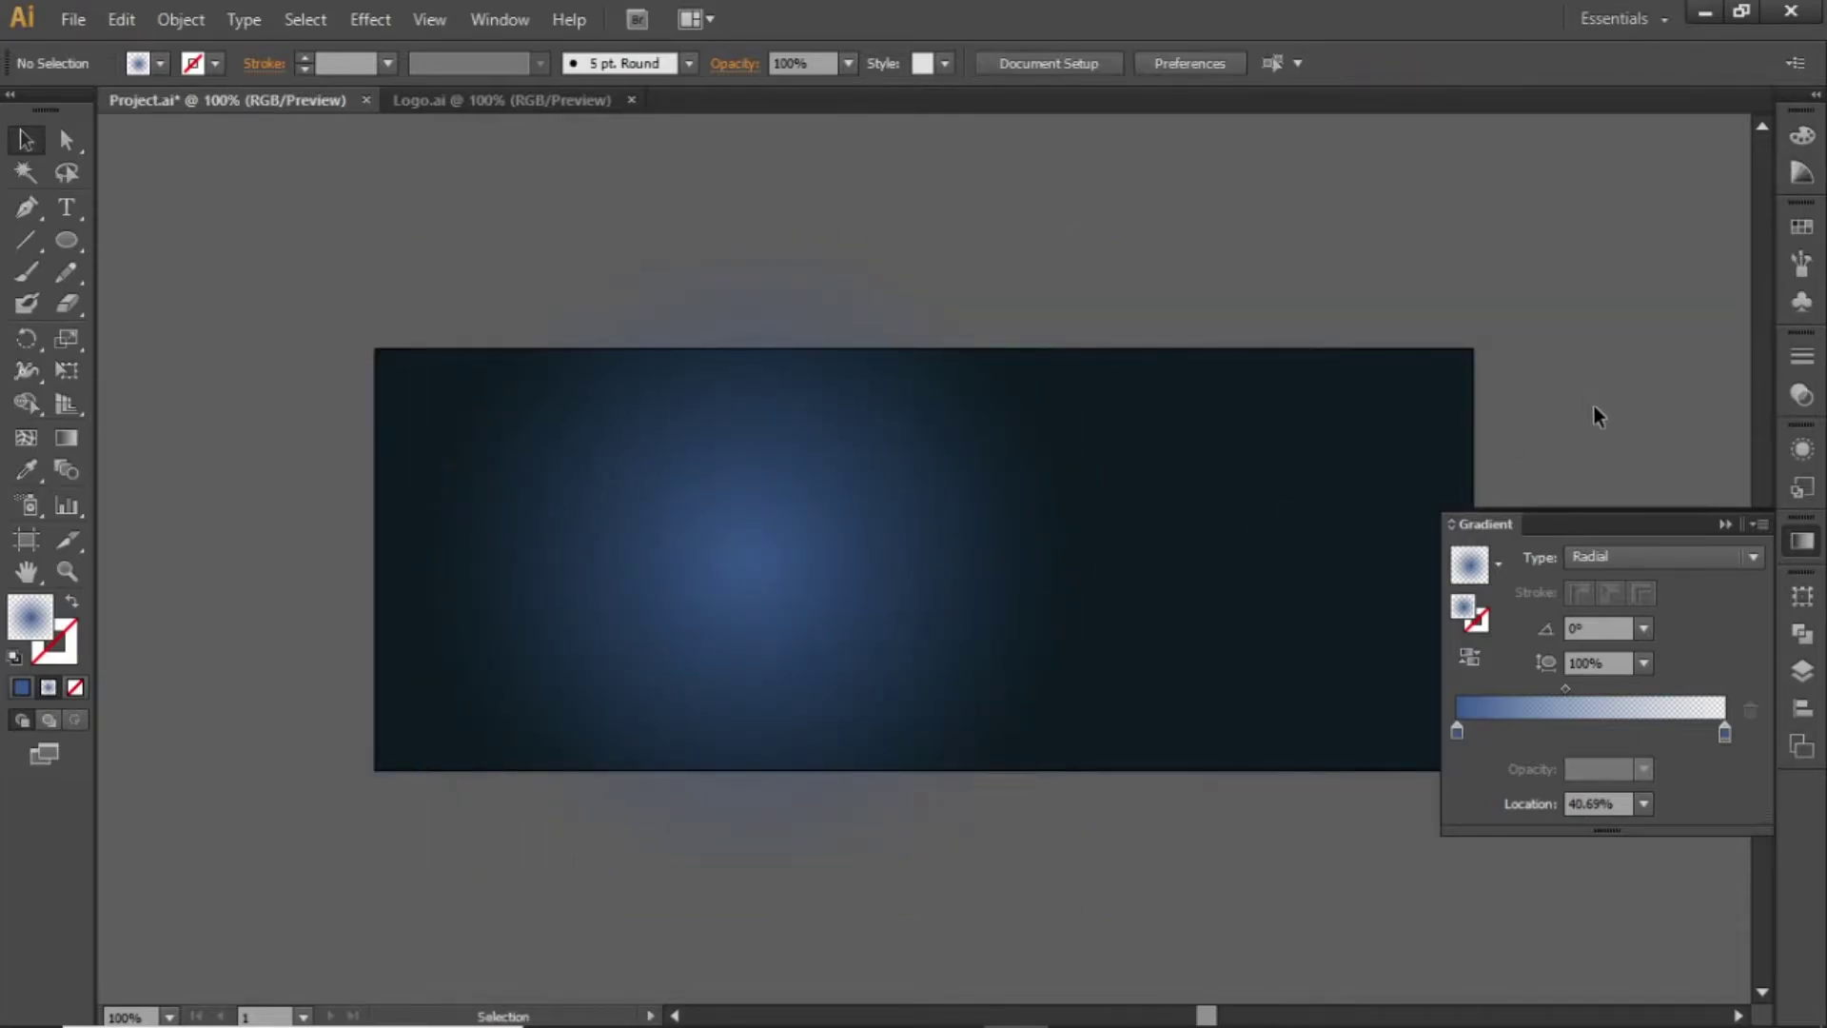
- Inspect the RGB values of the blue swatch used in the circle's gradient
click(1789, 230)
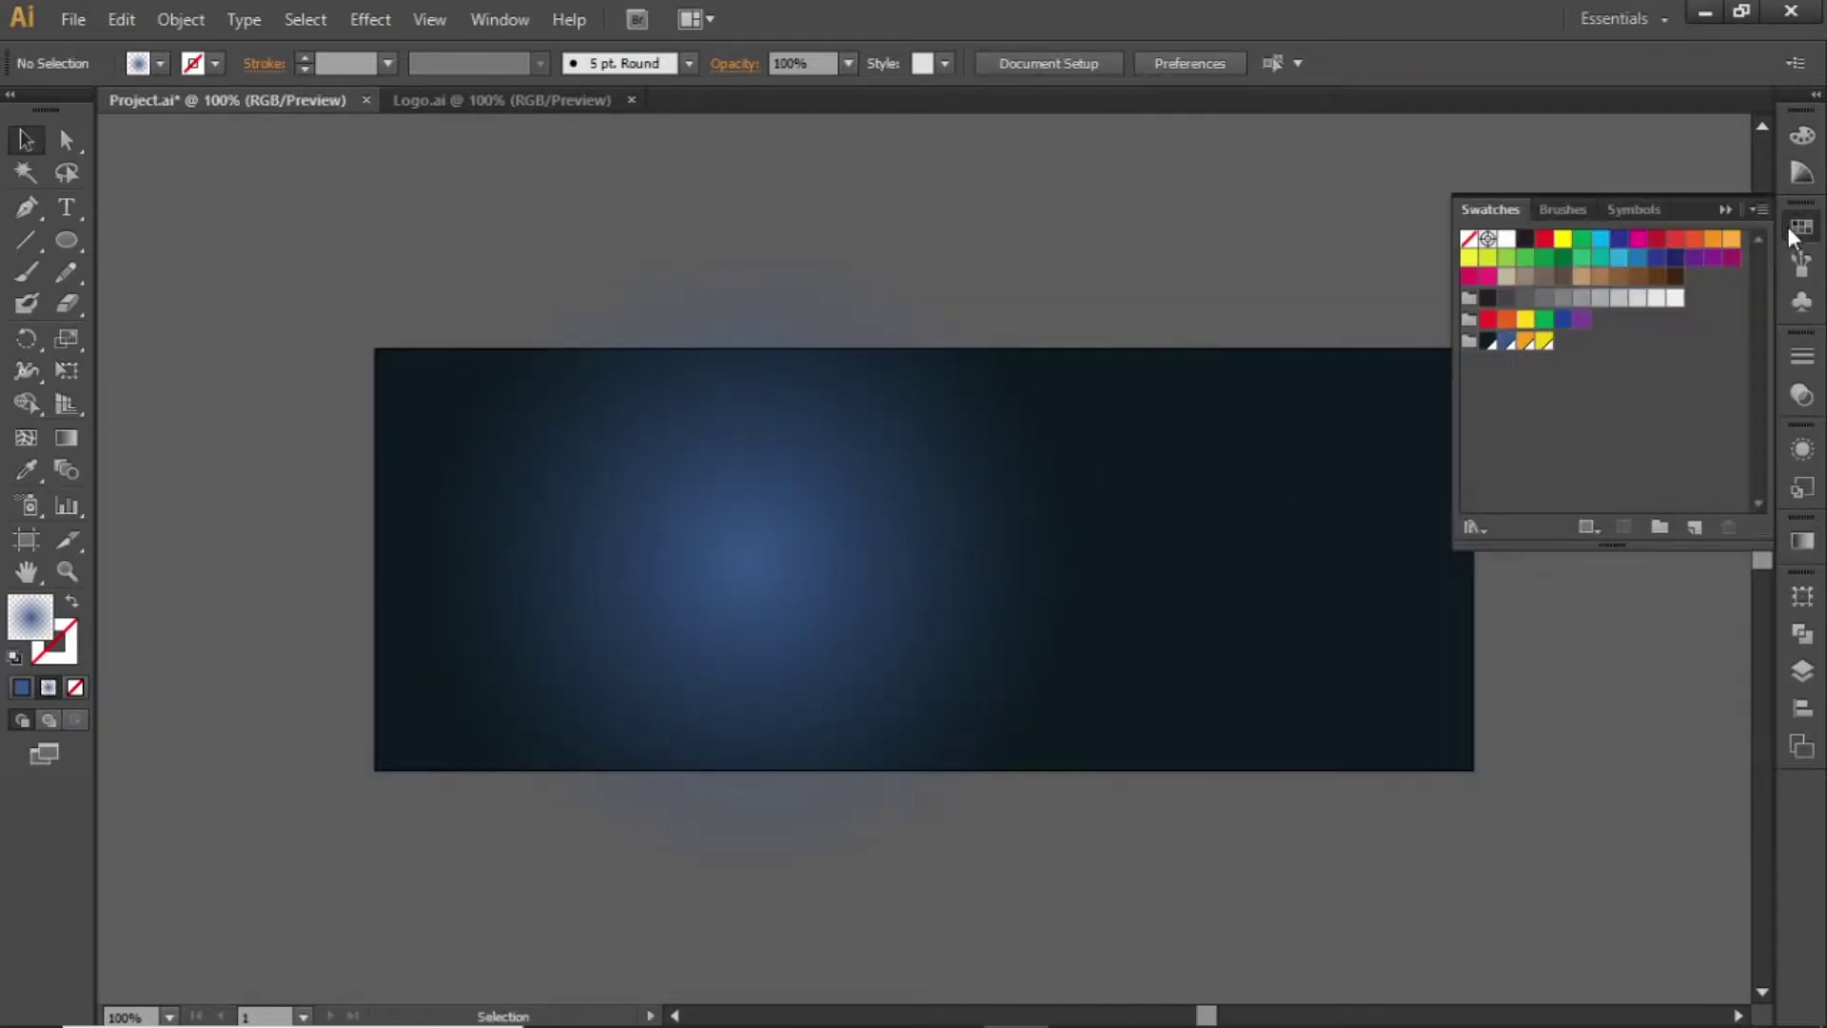
double_click(1507, 341)
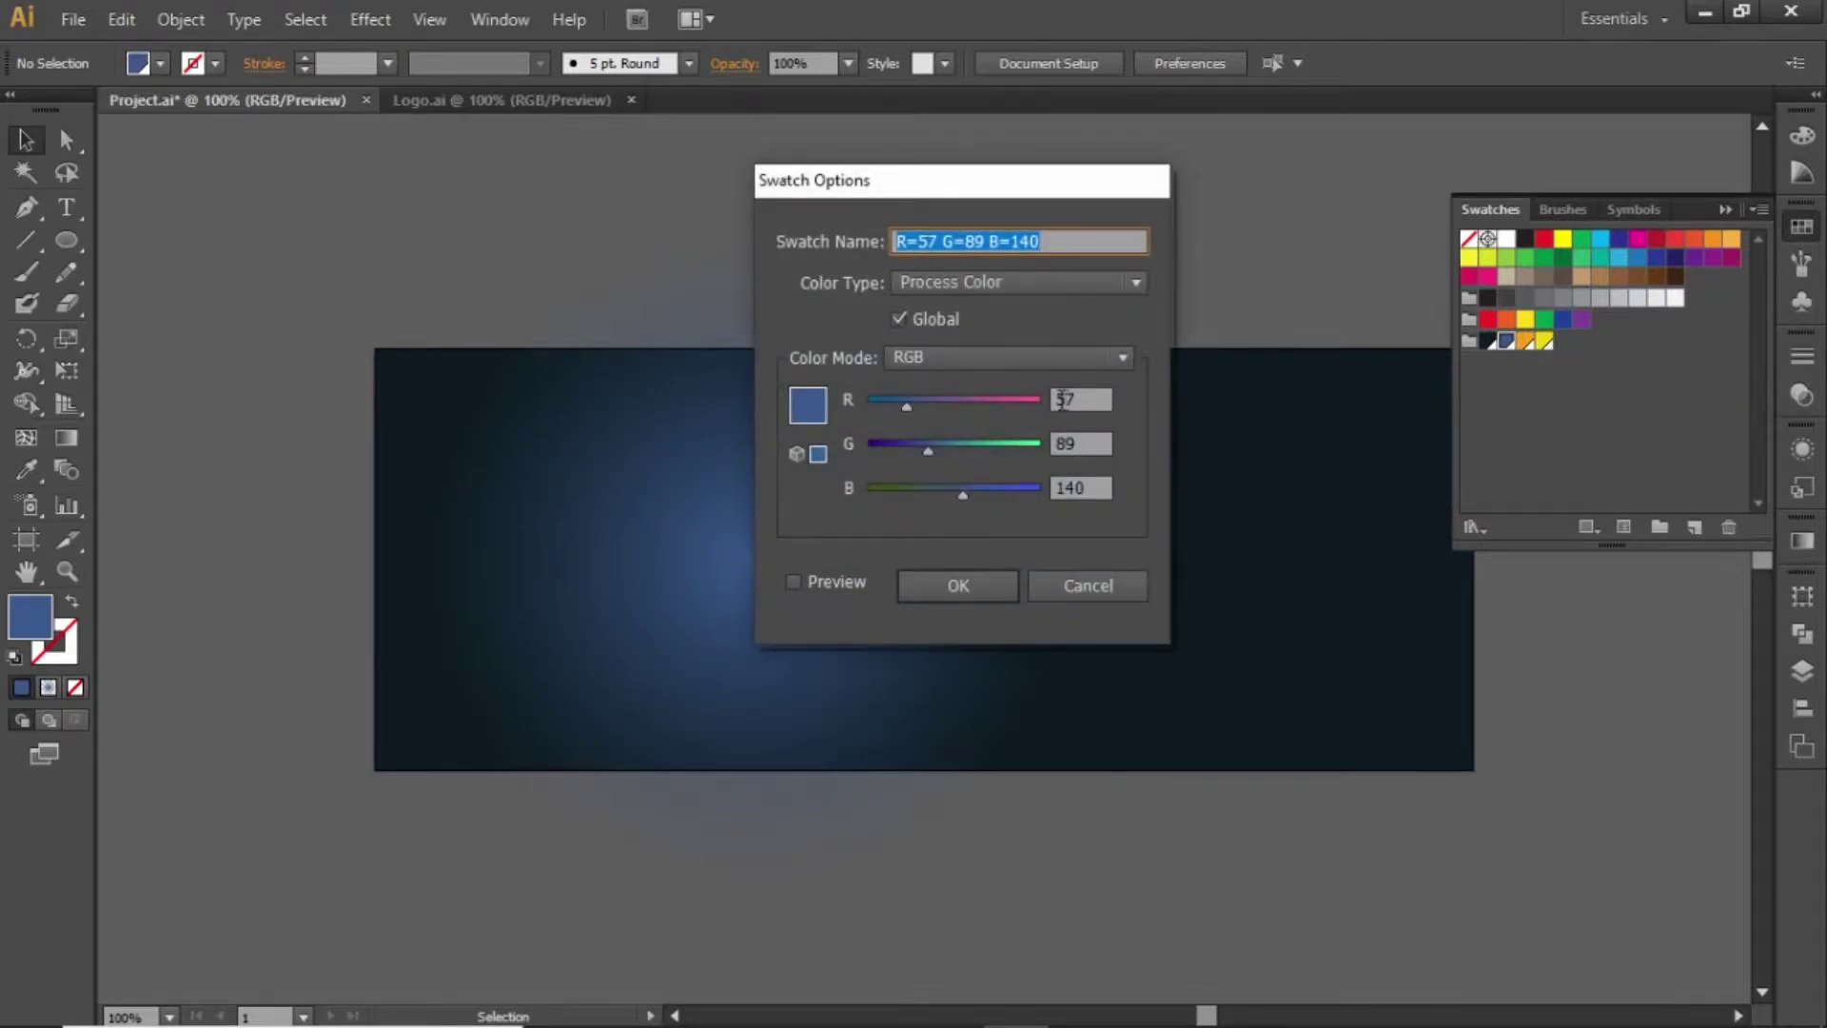
click(961, 584)
click(1726, 209)
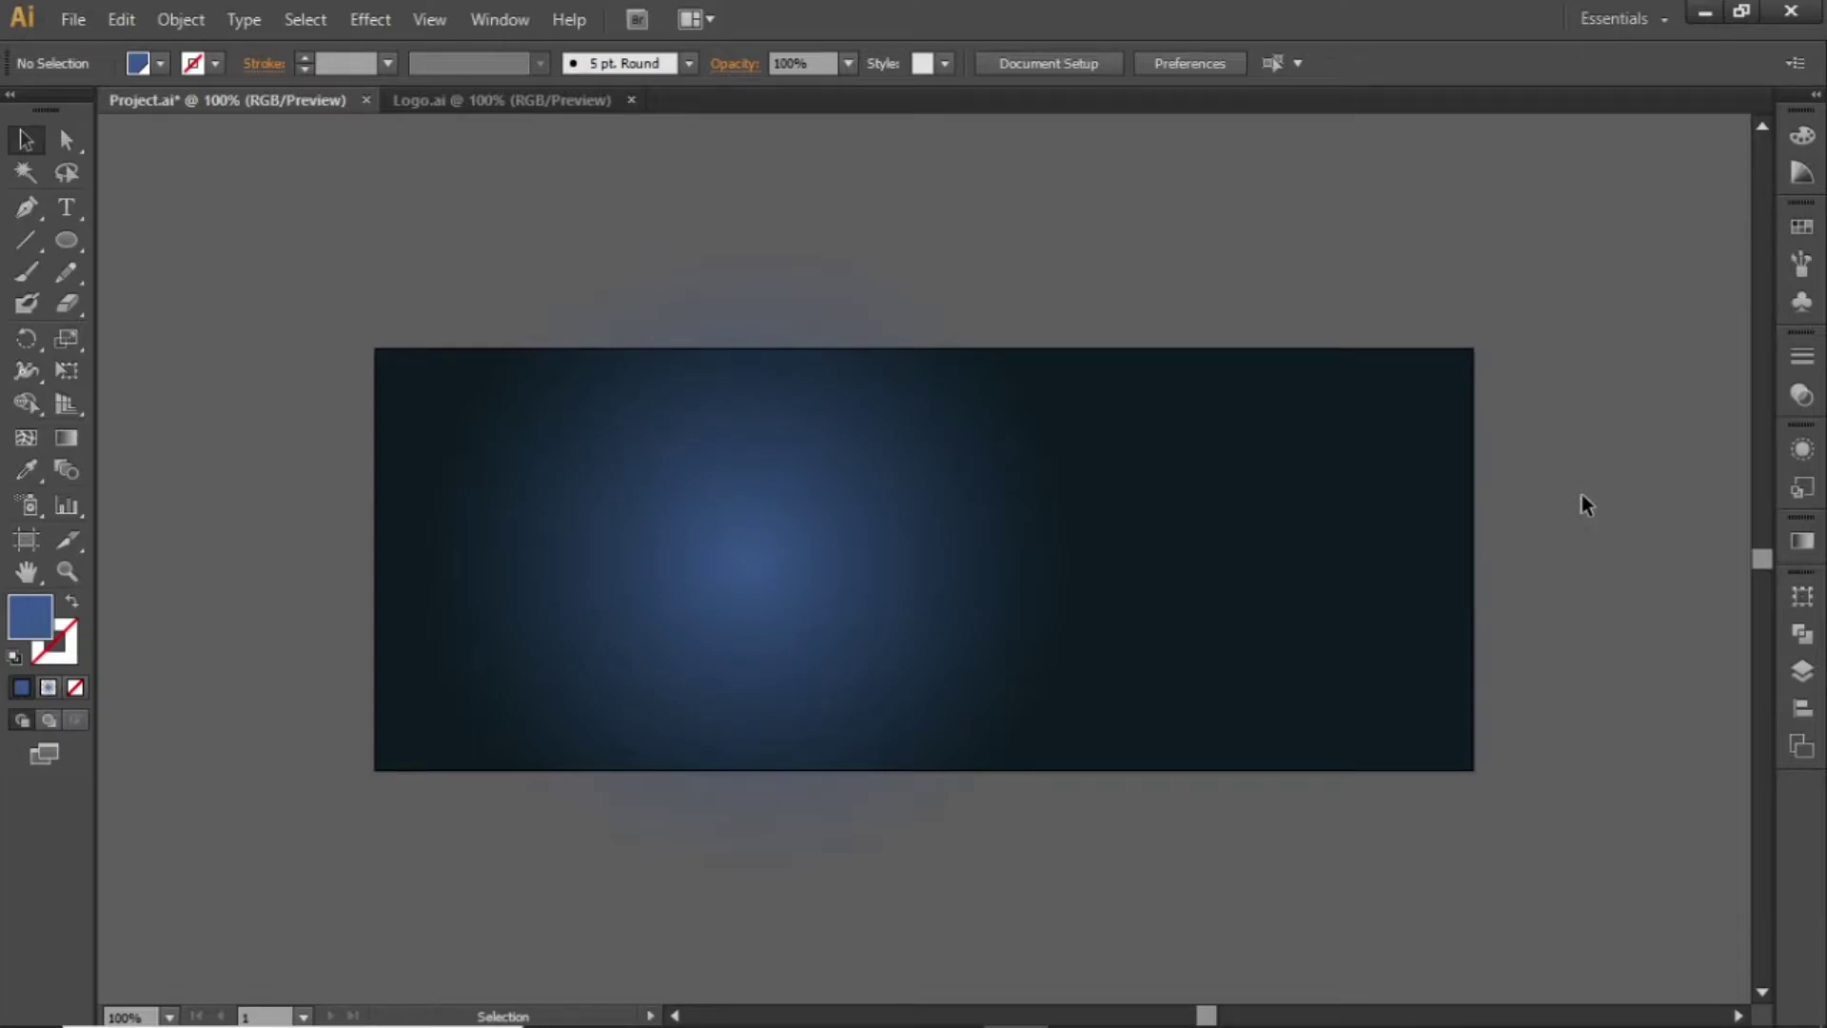
- Lock the background rectangle and the gradient circle together
drag(1581, 296, 566, 681)
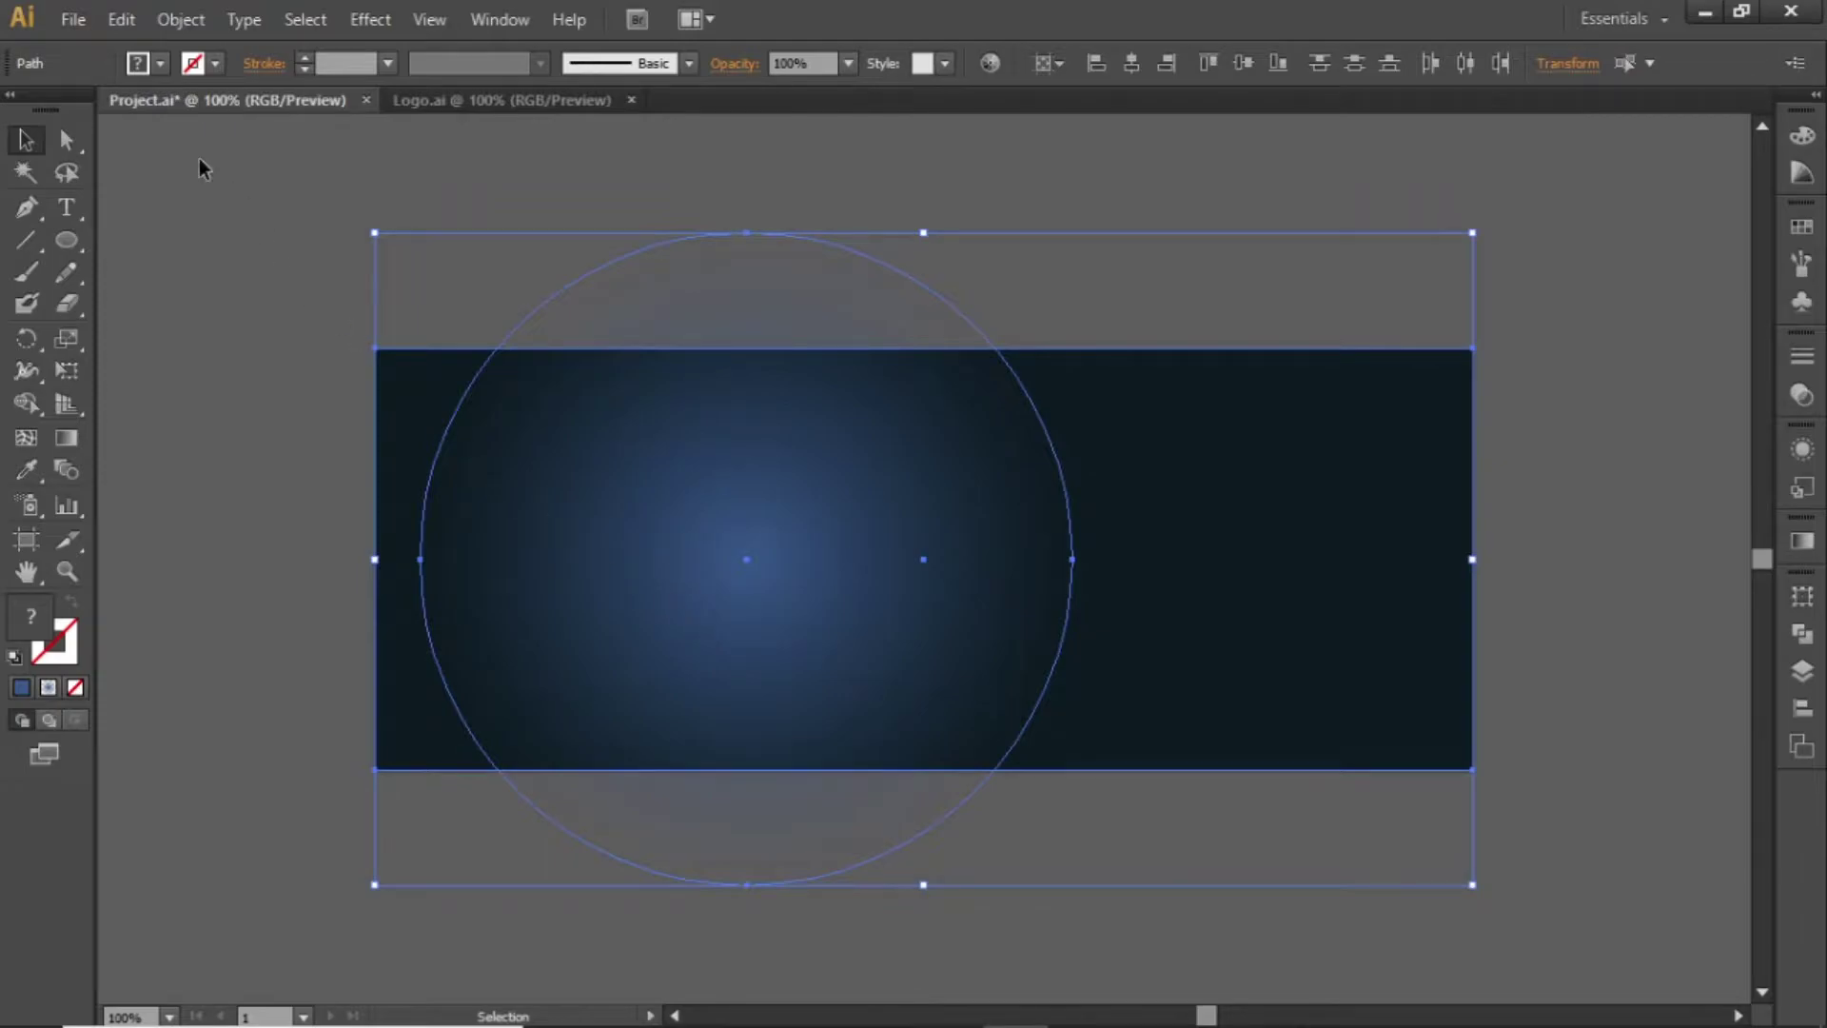
click(186, 25)
mouse_move(226, 175)
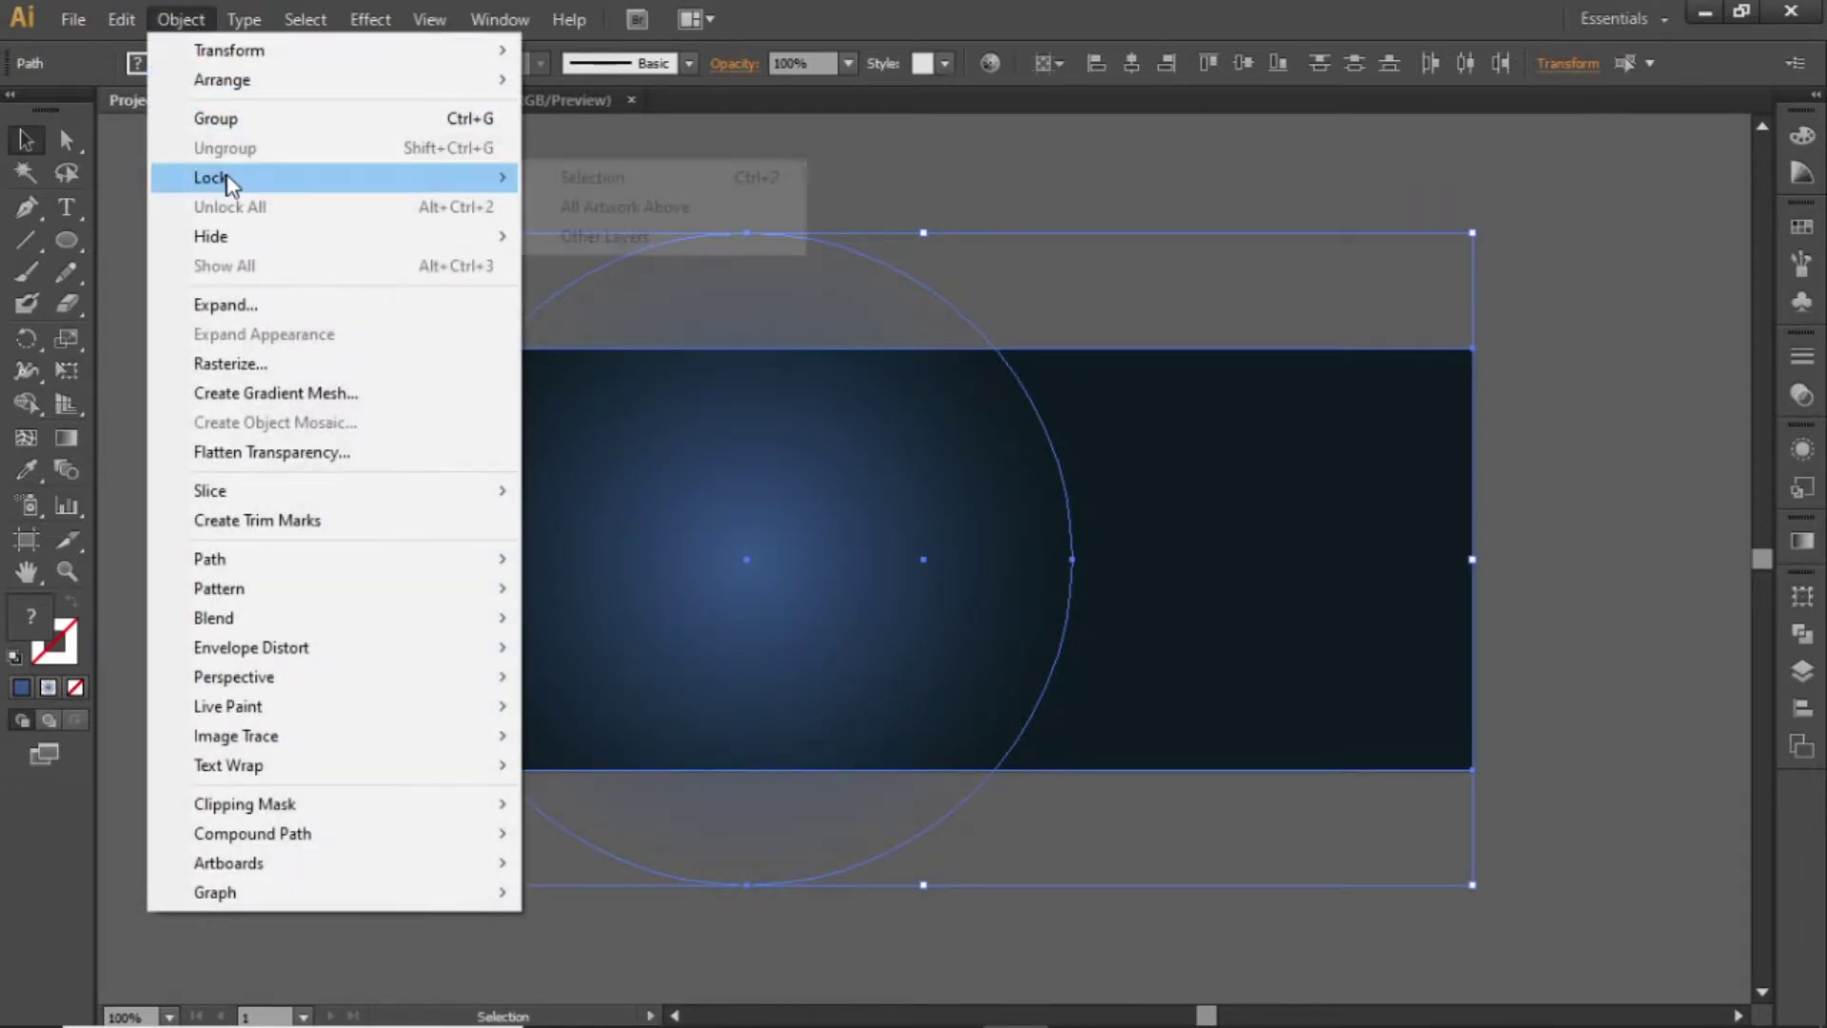
click(671, 181)
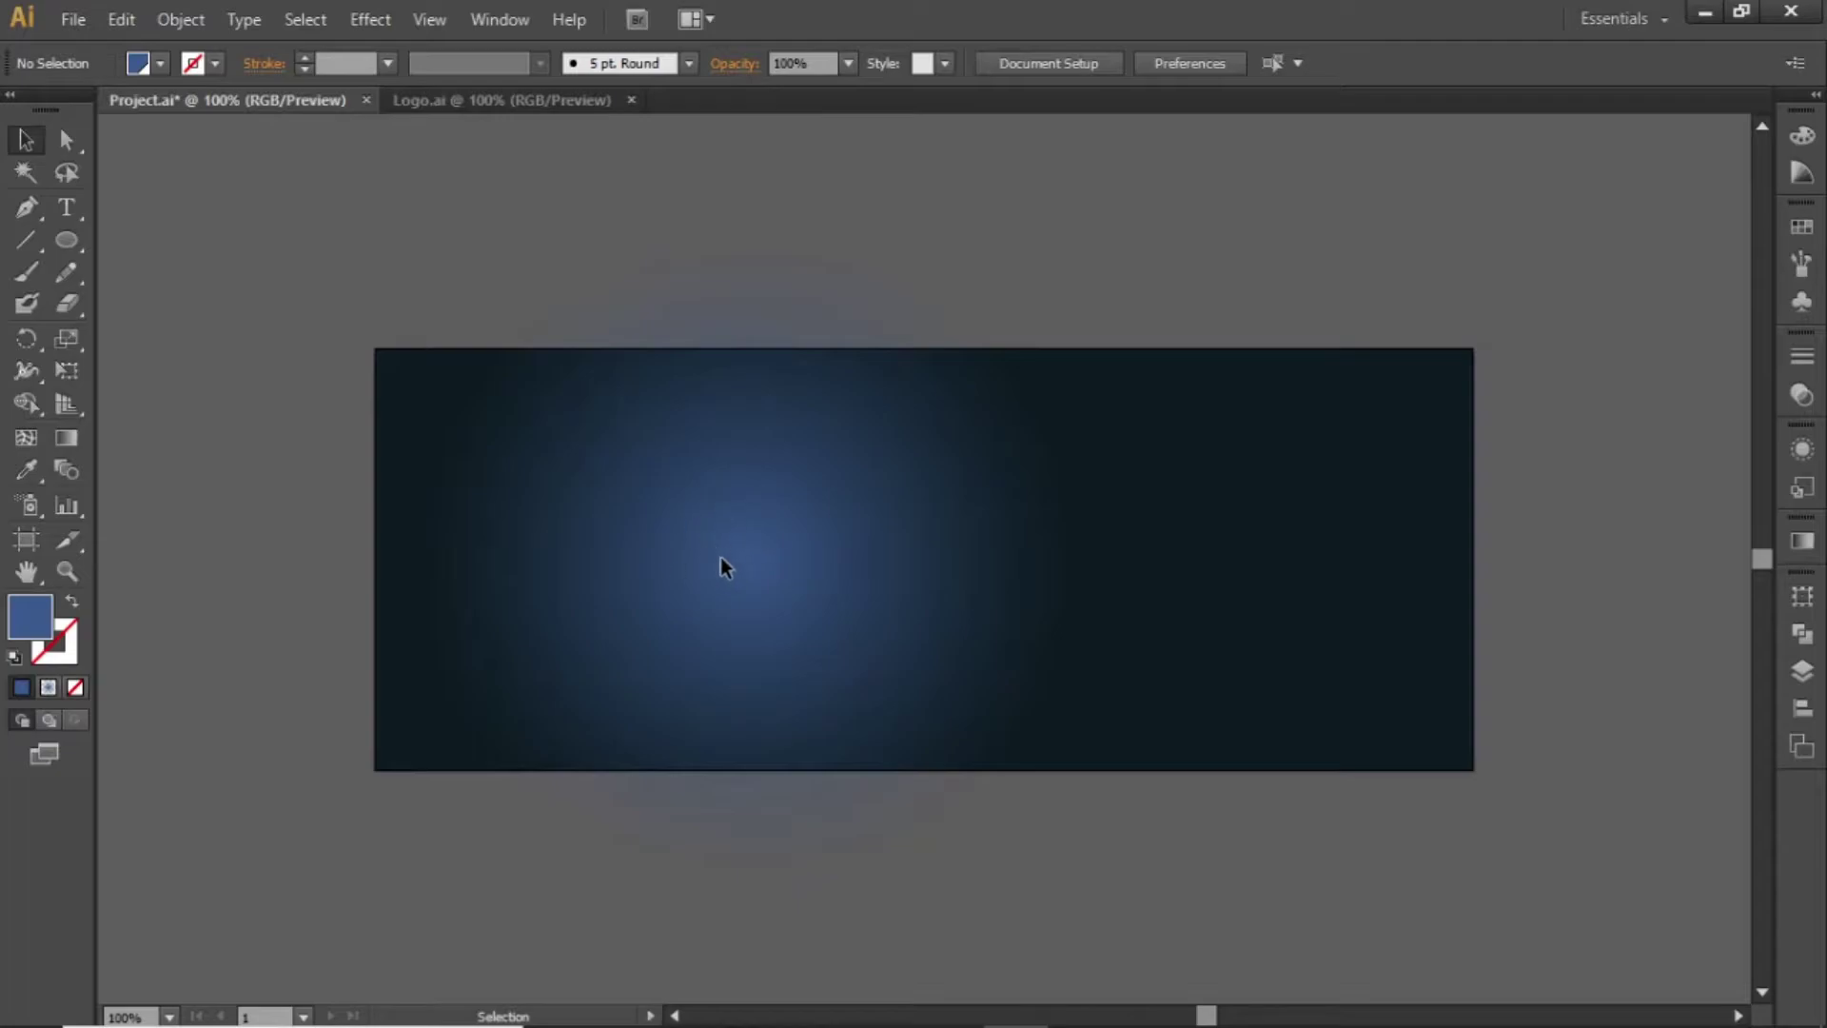
- Switch to File Explorer and place the Fitness image from the Video Project folder onto the Illustrator artboard
click(751, 1006)
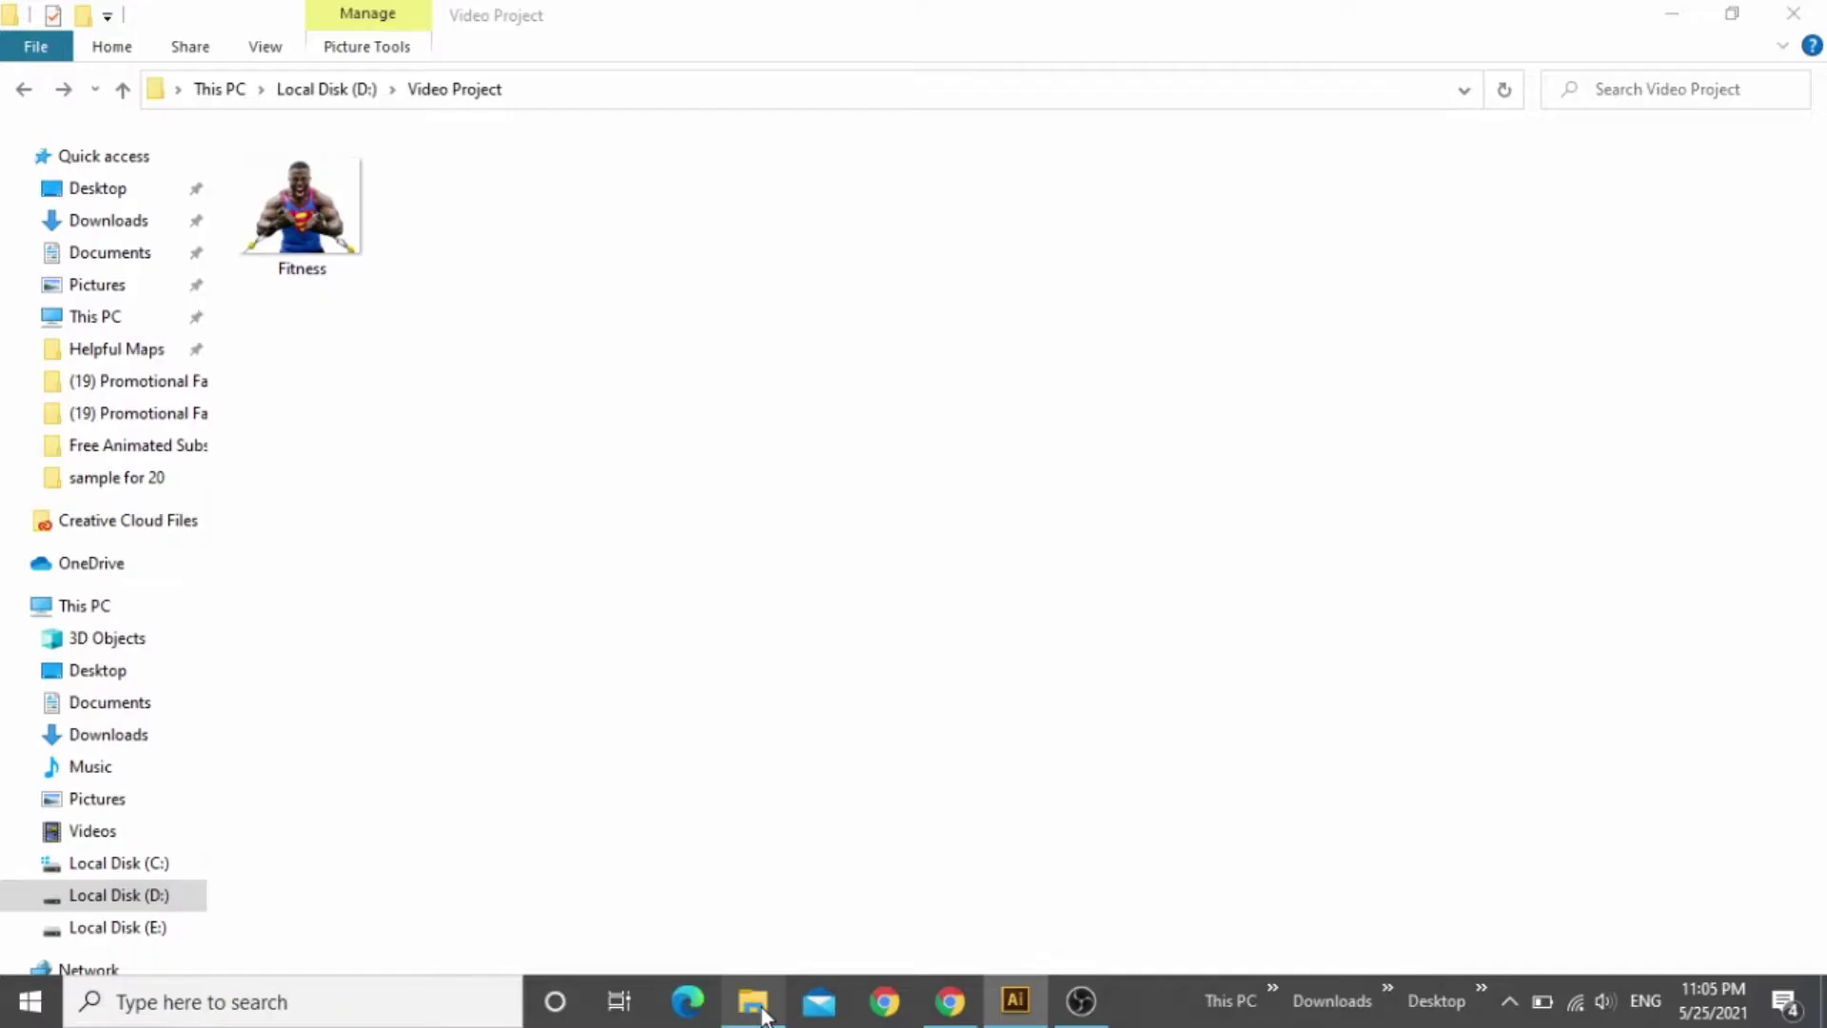
drag(535, 418, 276, 158)
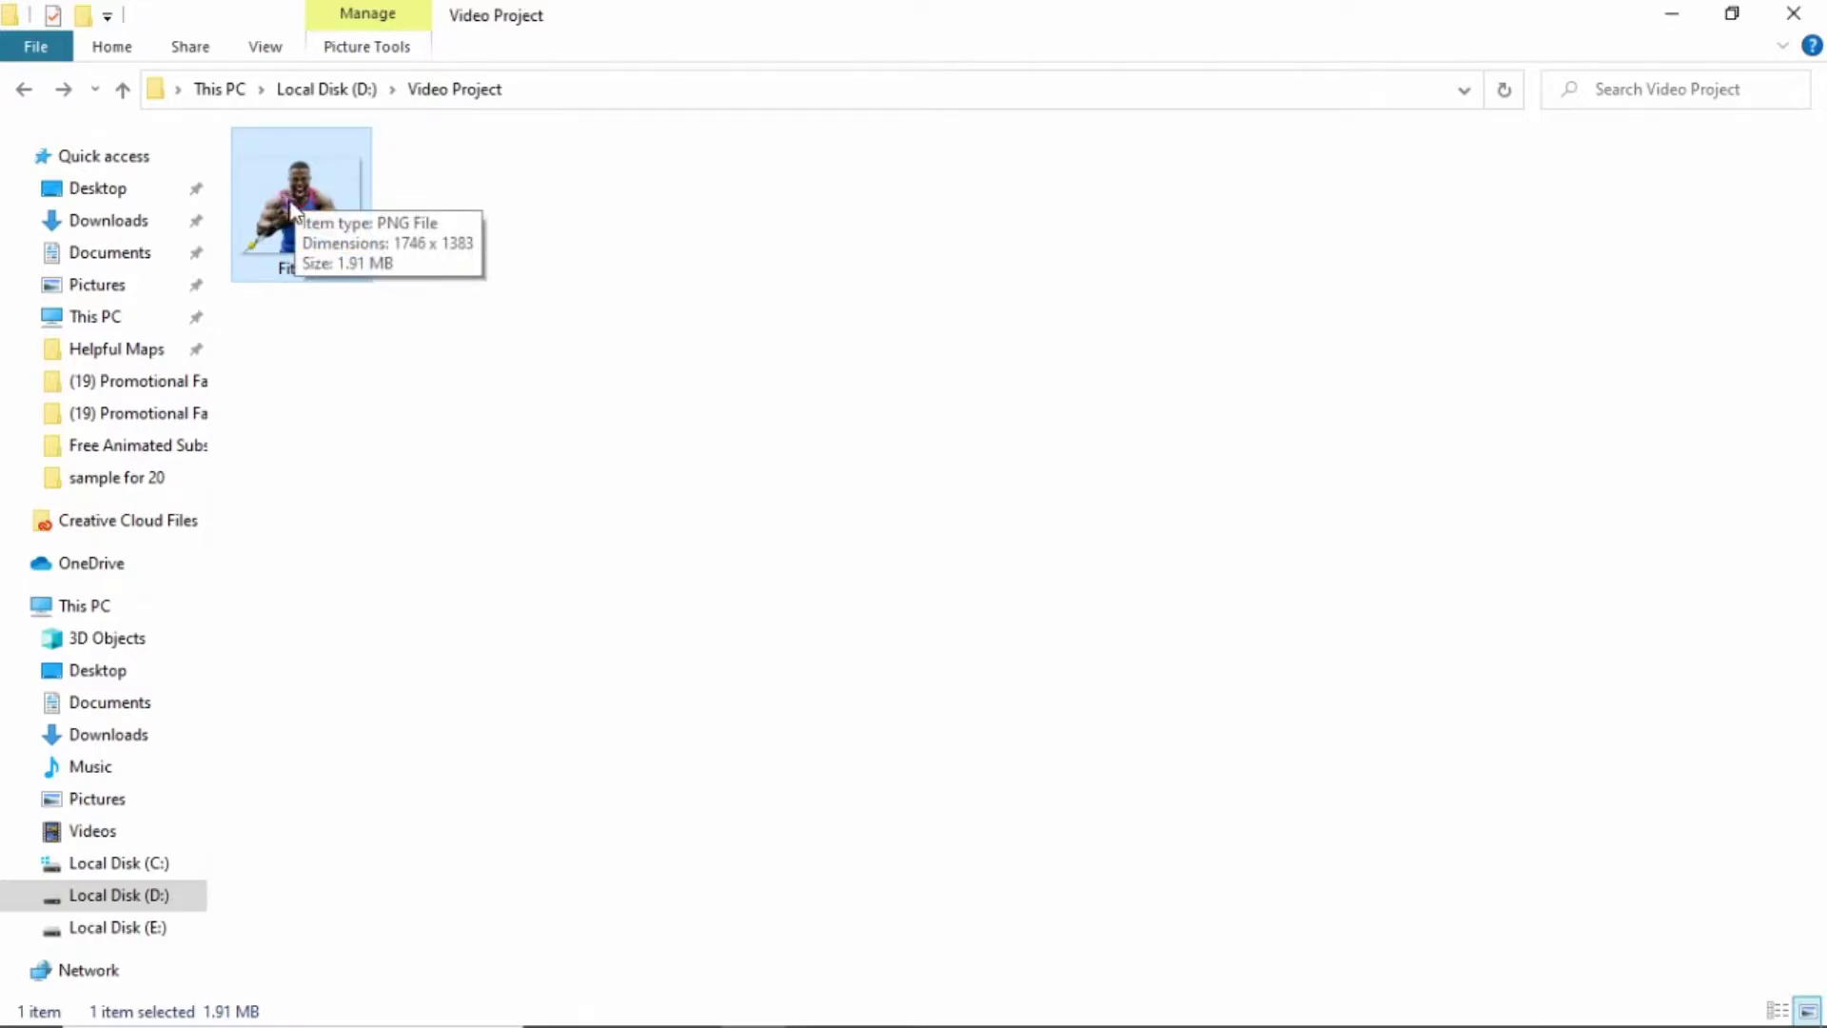
drag(290, 204, 921, 565)
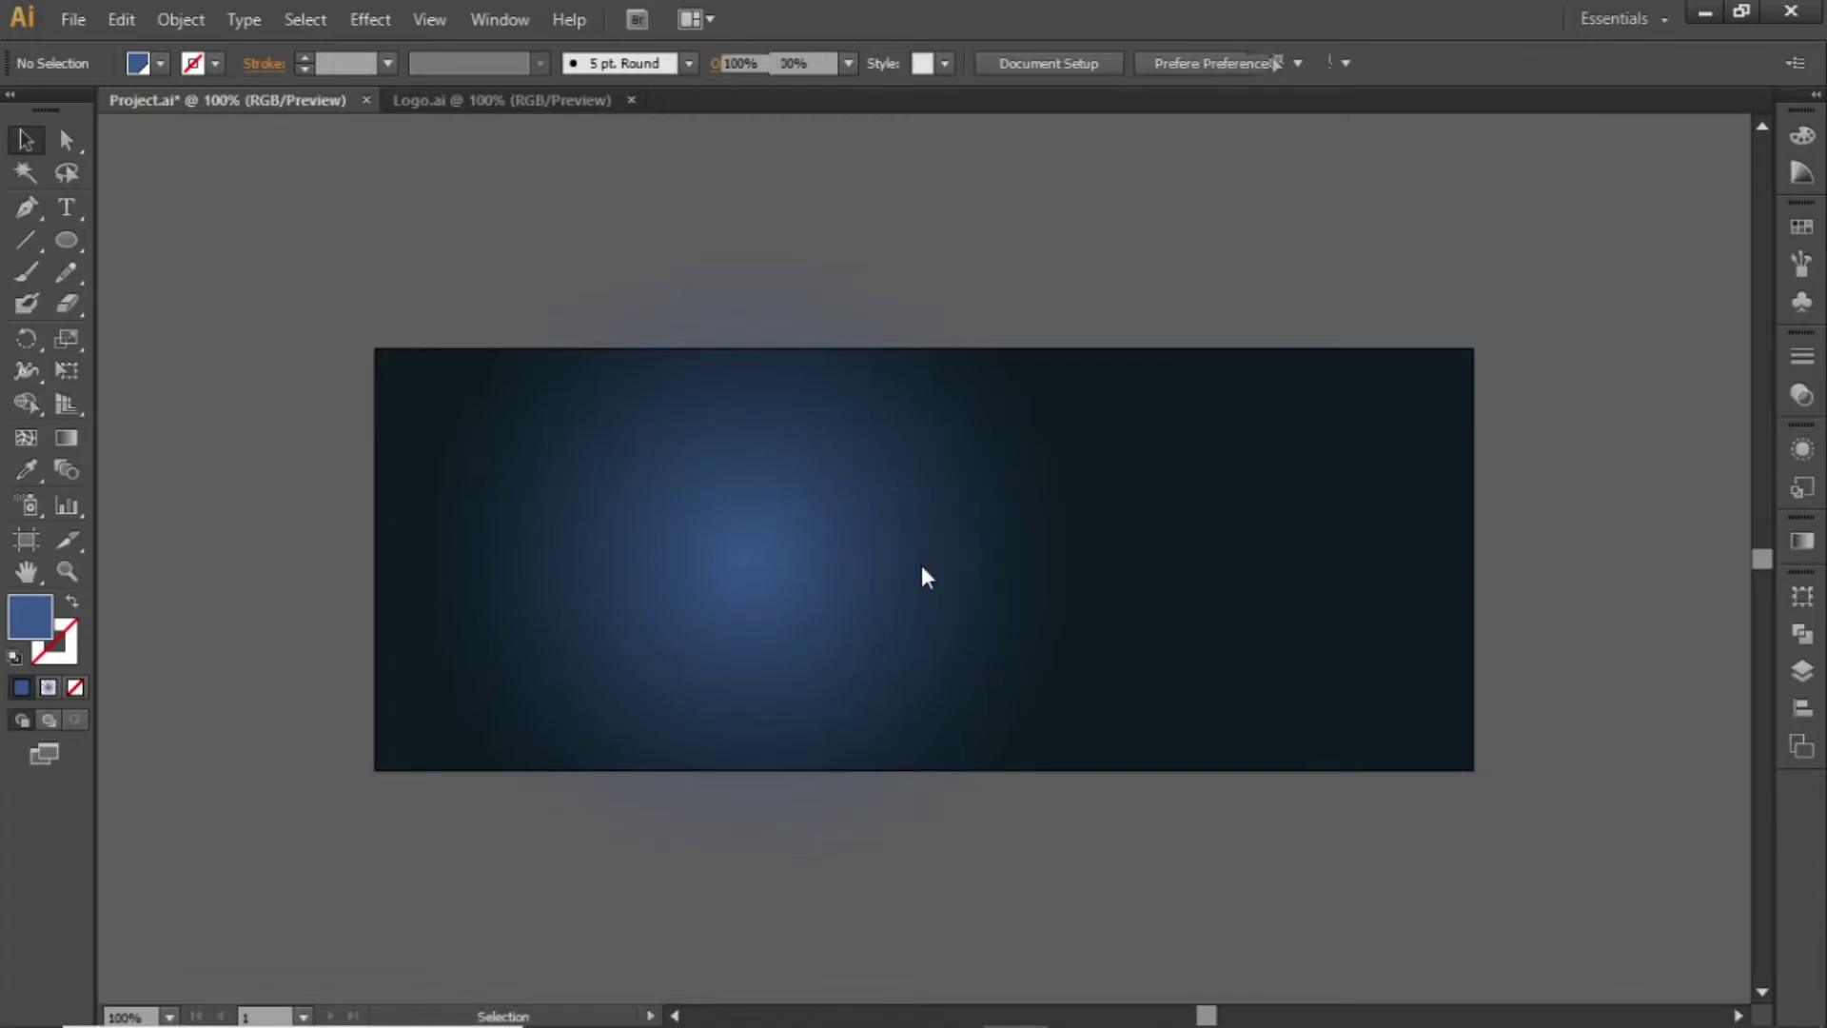
- Scale the placed Fitness image down proportionally to about the banner's height and position it over the blue glow, aligned with the artboard's lower edge
key(ctrl+minus)
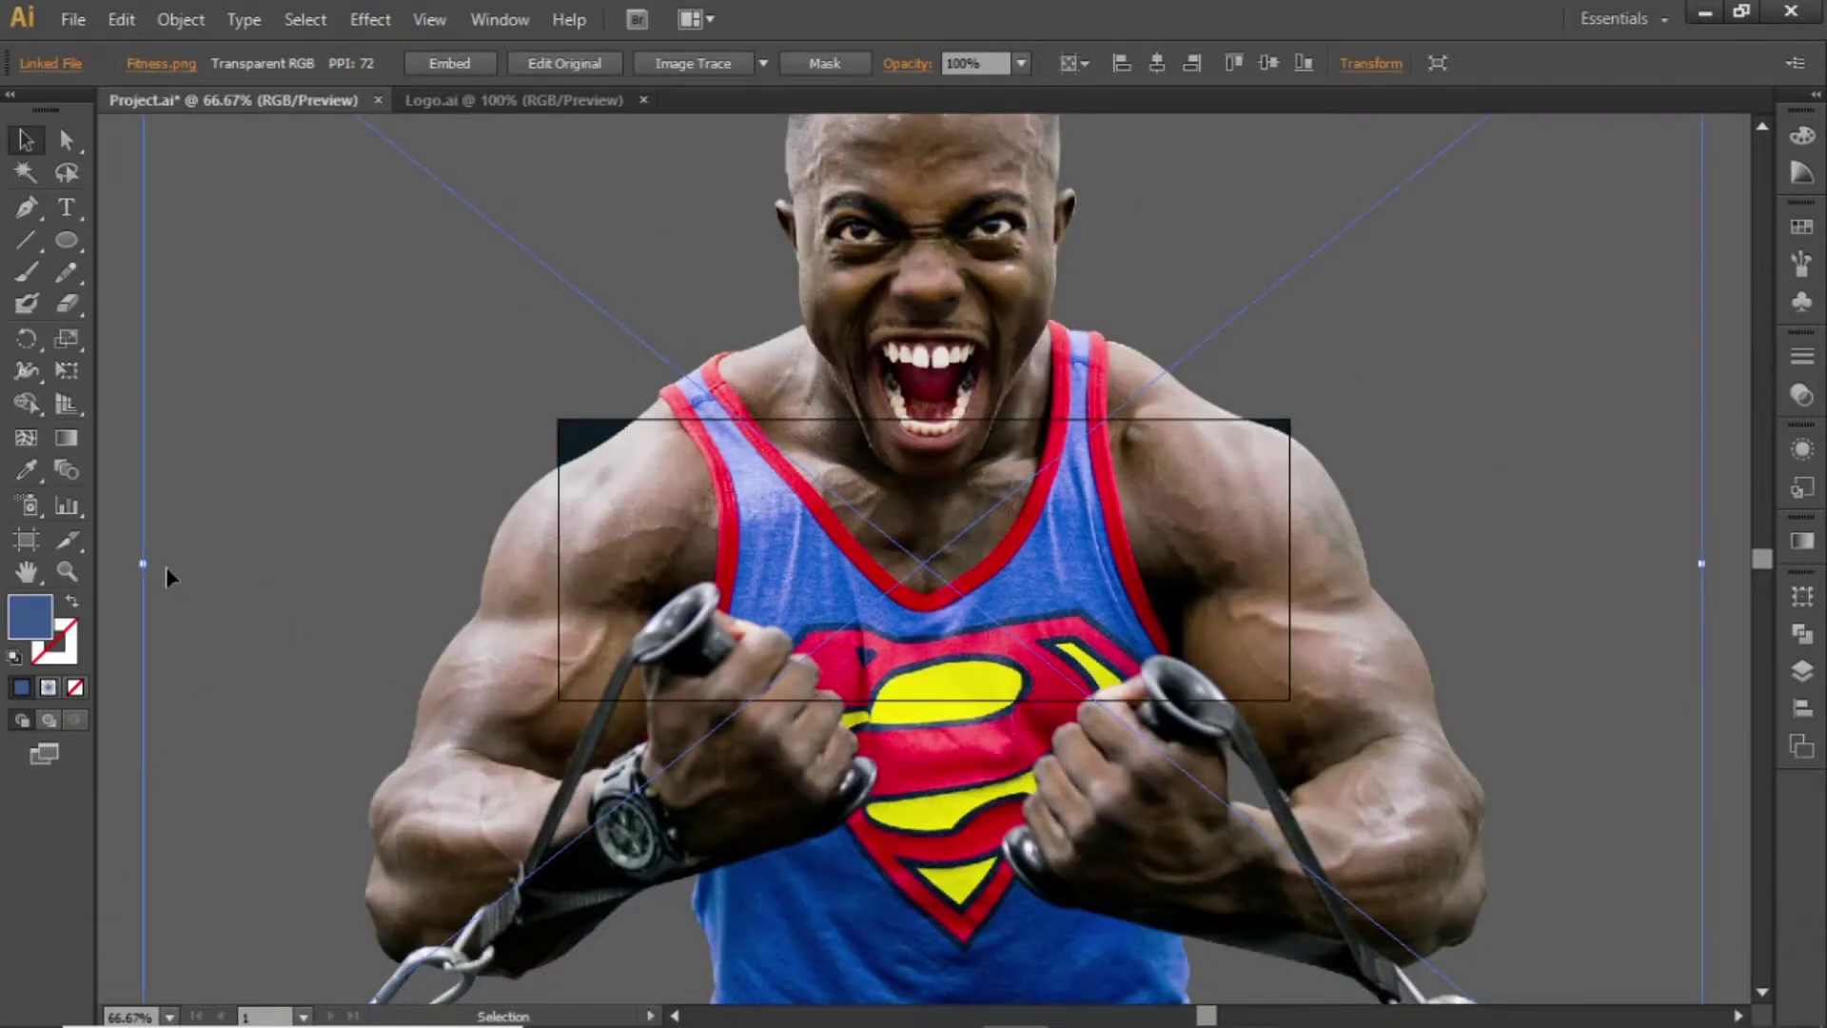
drag(150, 561, 831, 528)
key(ctrl+plus)
key(ctrl+plus)
drag(1070, 586, 845, 570)
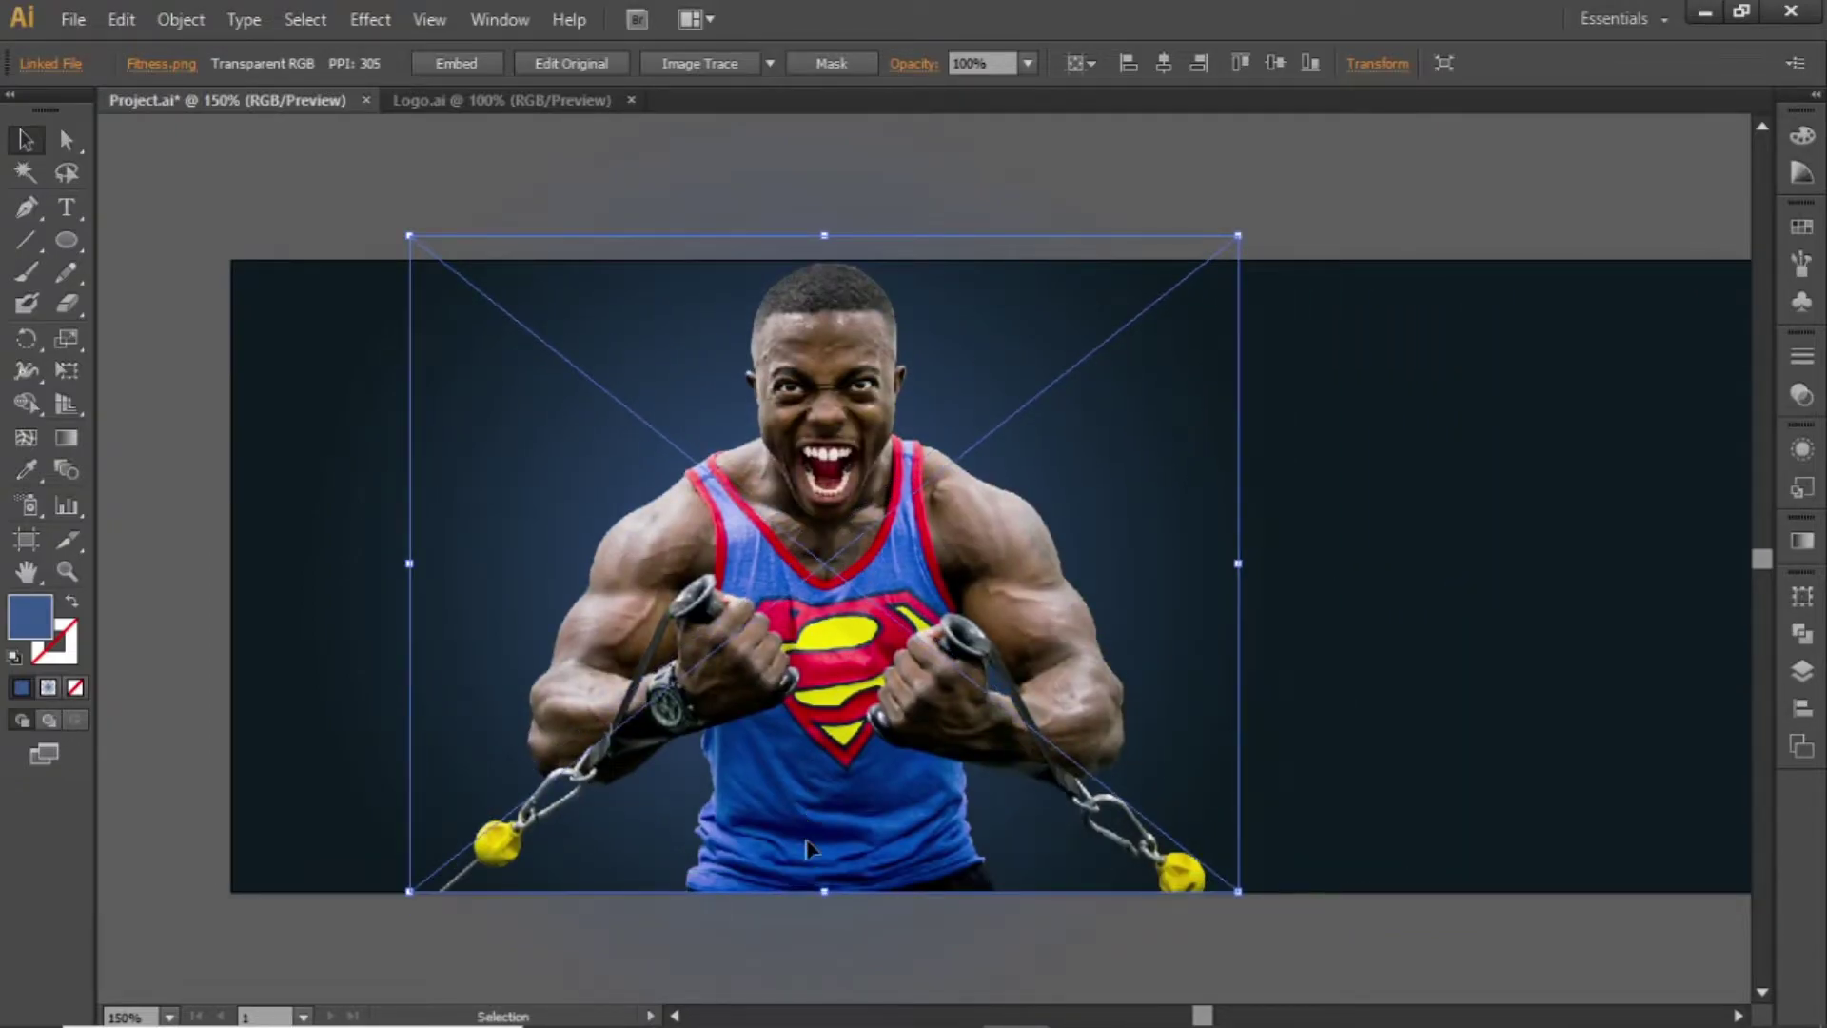
click(850, 944)
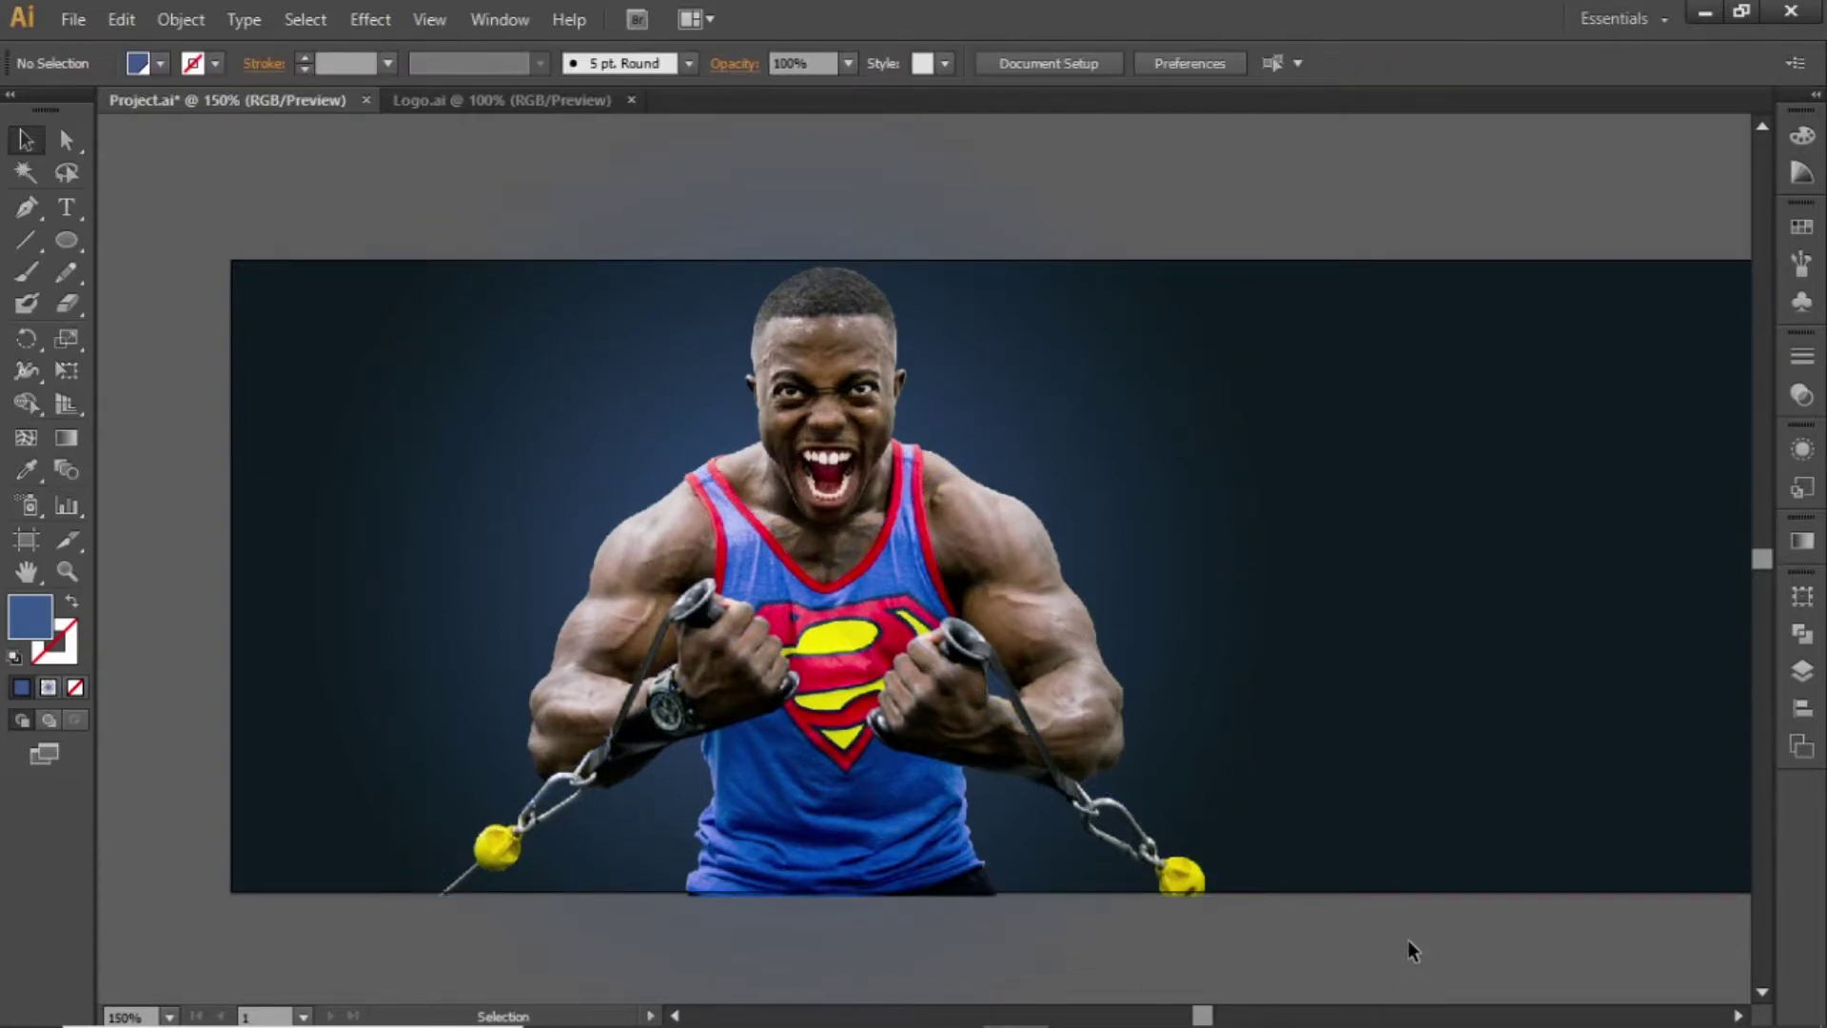
drag(1407, 738, 1241, 732)
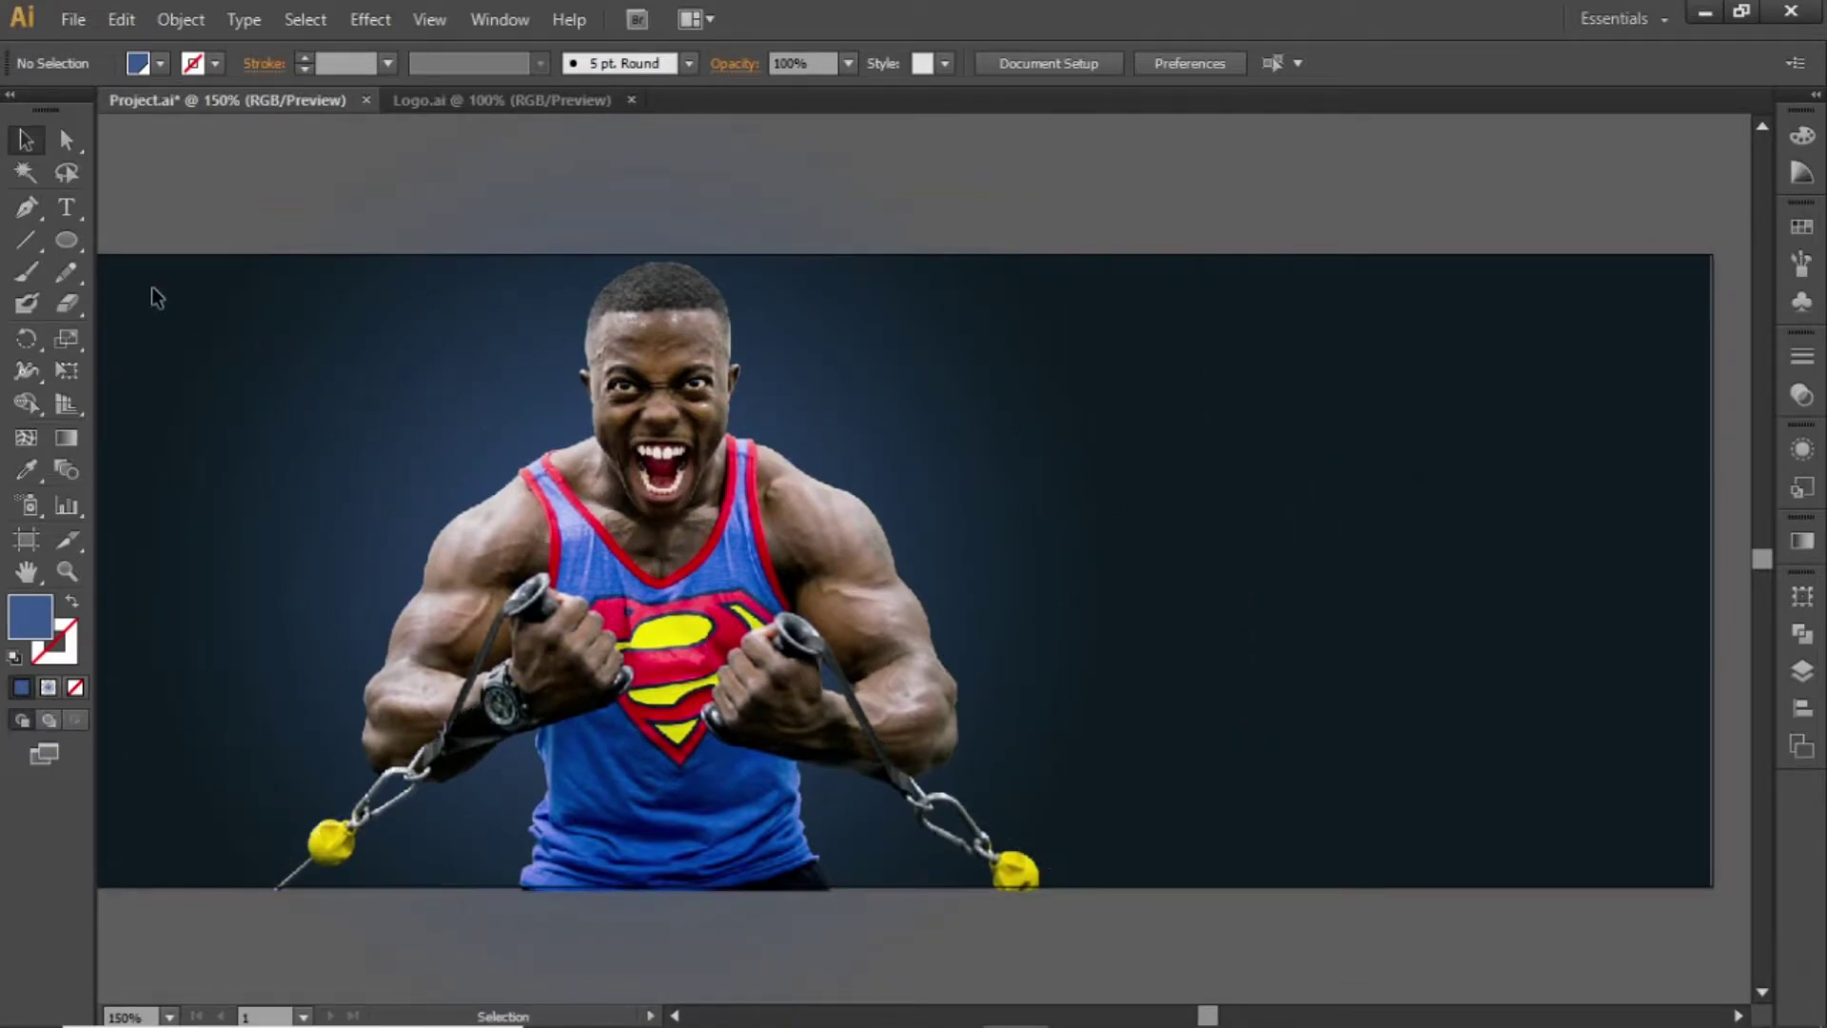
- Draw a long horizontal rectangle across the athlete's chest, extending over the dark area beside him
drag(71, 240, 114, 240)
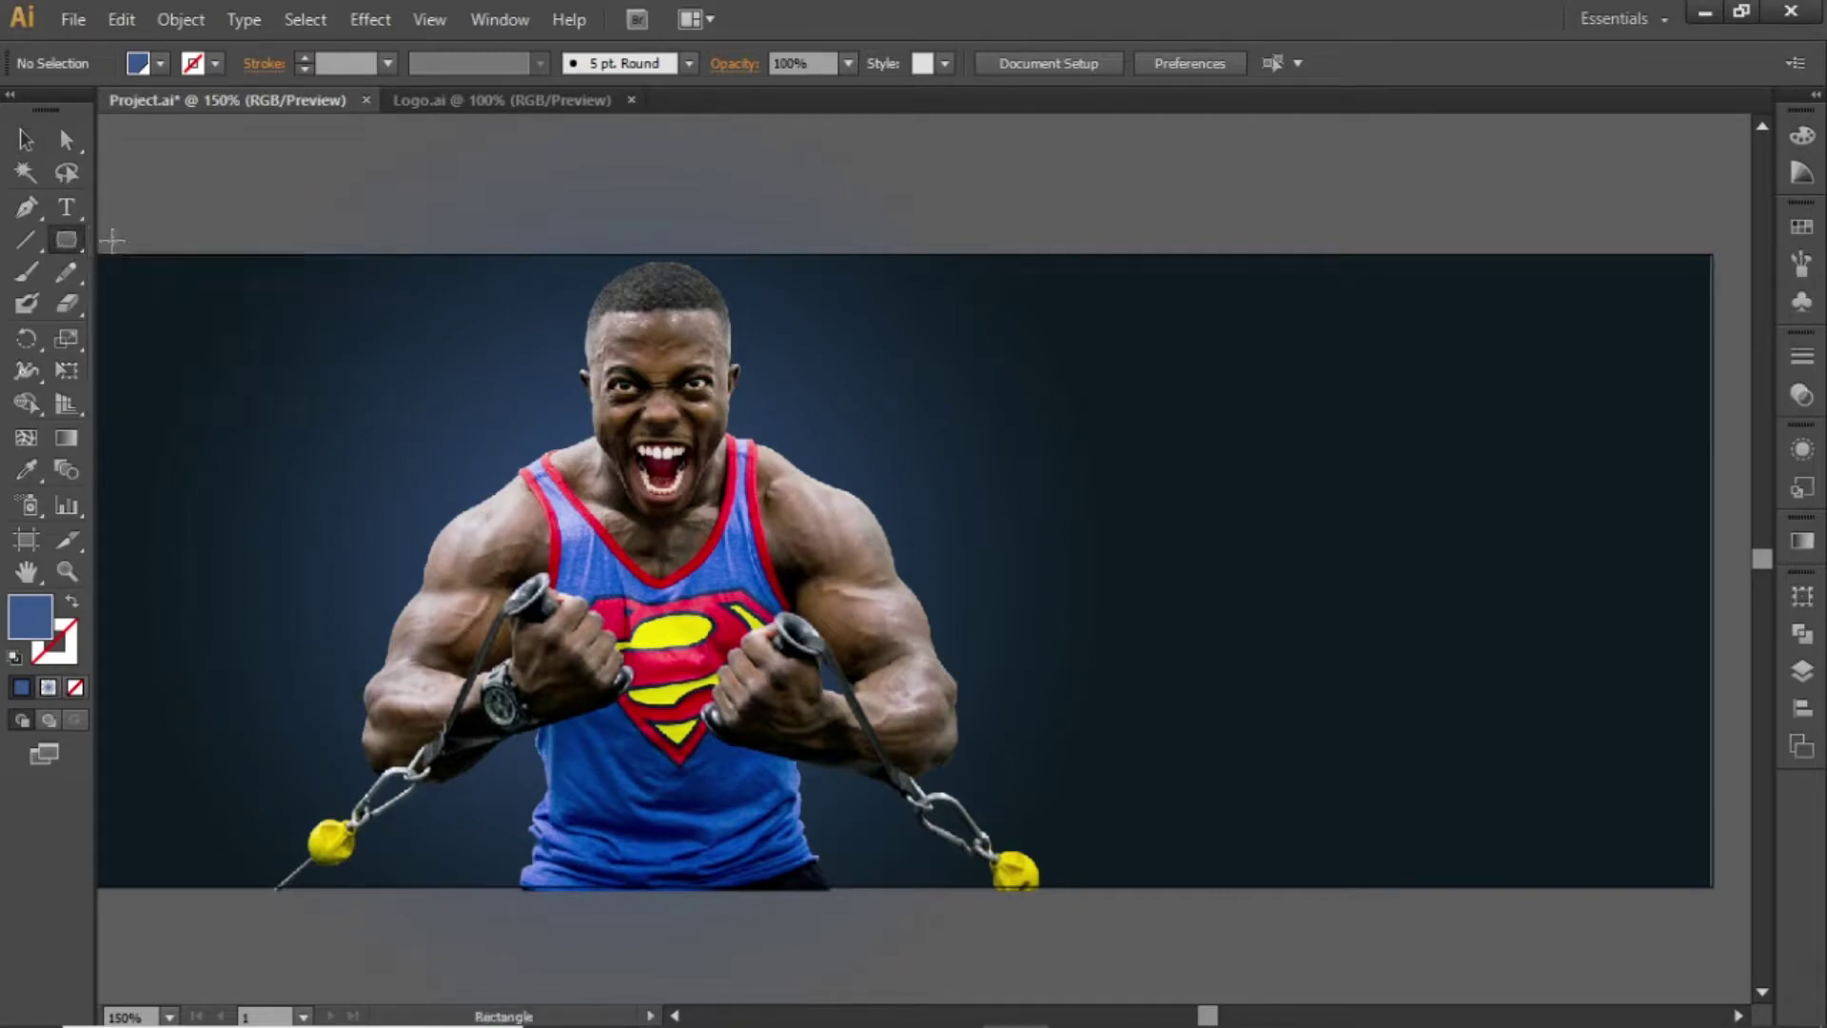
drag(580, 462, 1350, 570)
key(v)
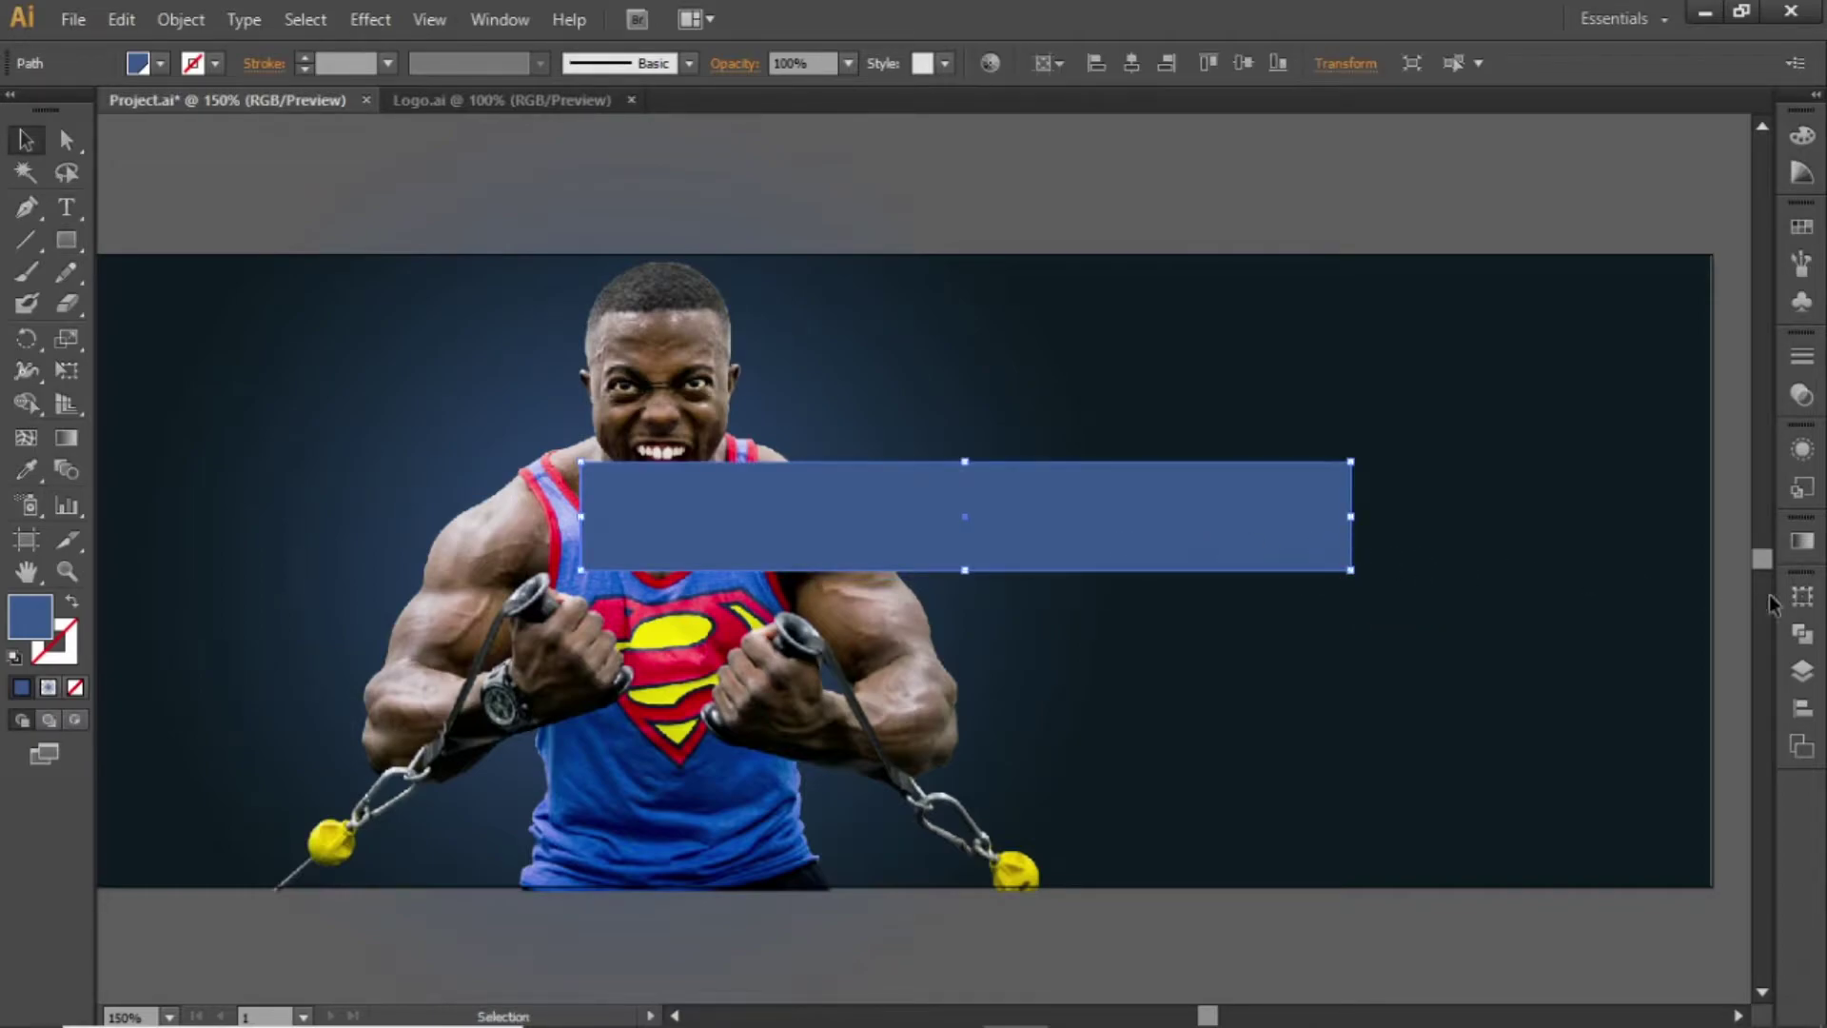
- Fill the rectangle with a radial gradient from yellow R=238 G=216 B=19 at the centre to orange R=246 G=158 B=25 at the ends
click(1803, 544)
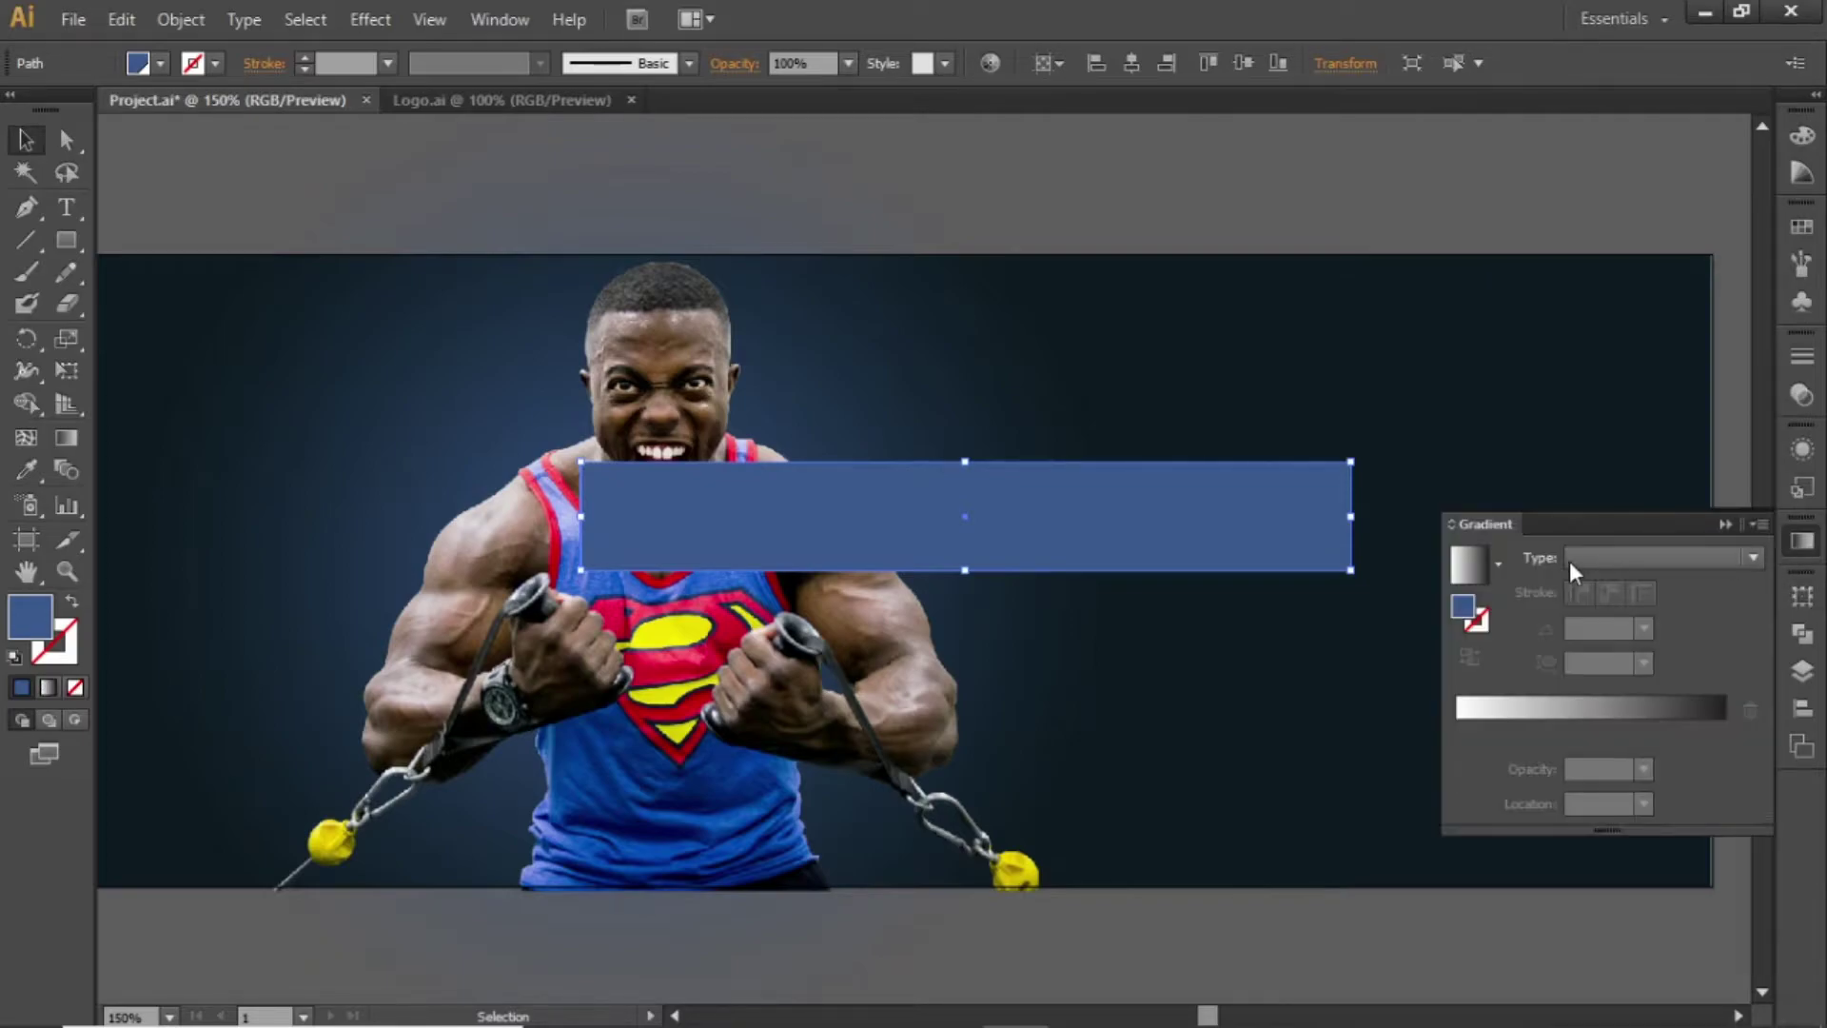
click(1623, 559)
click(1623, 556)
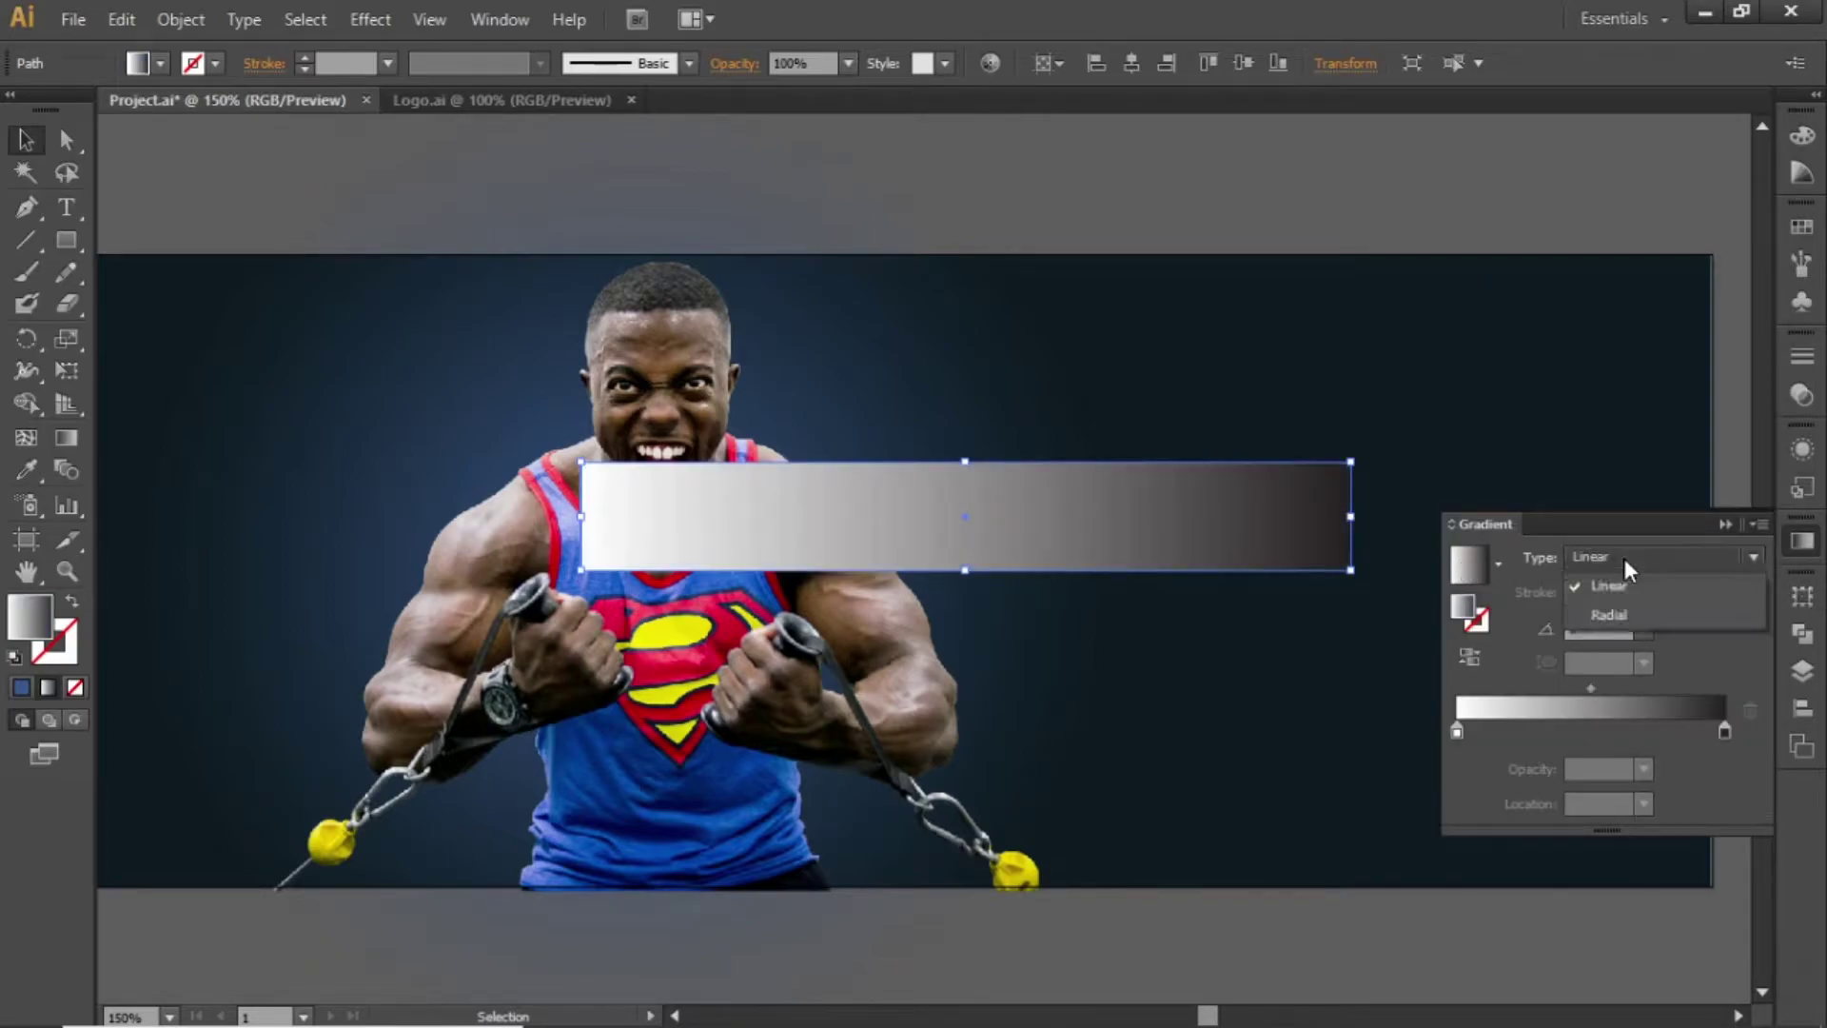
click(1665, 613)
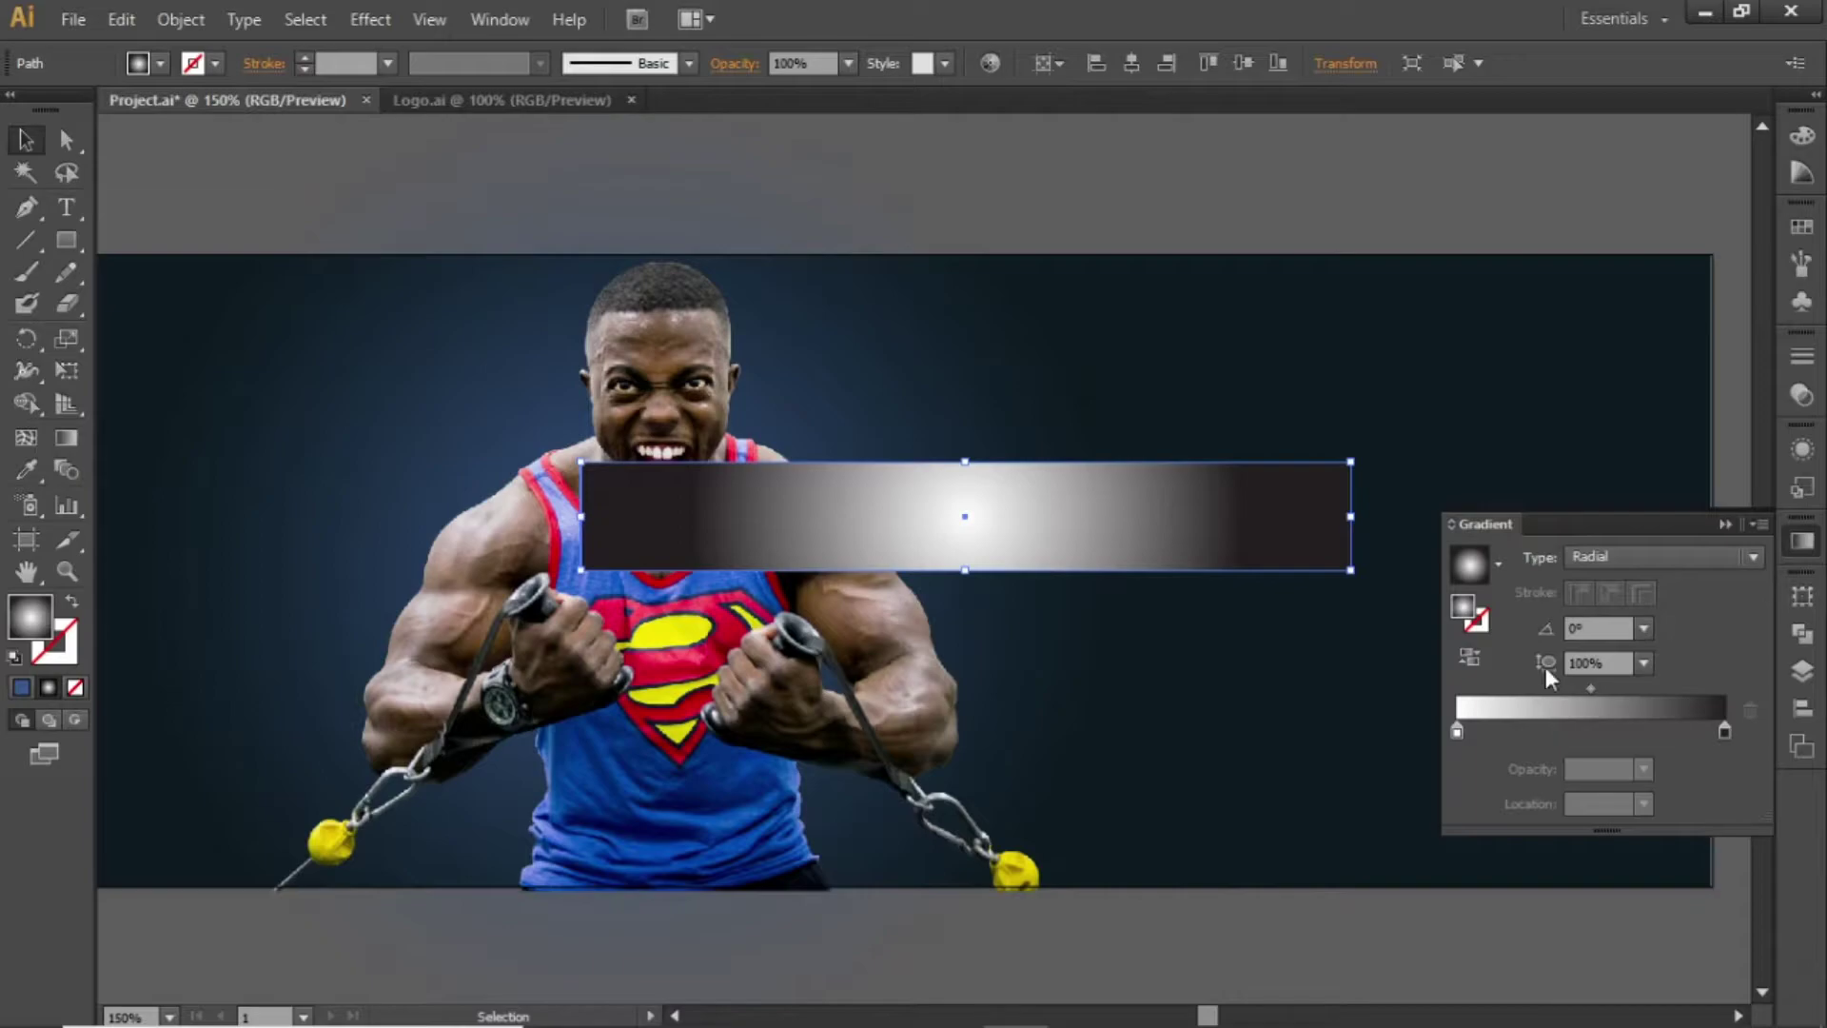
double_click(1458, 728)
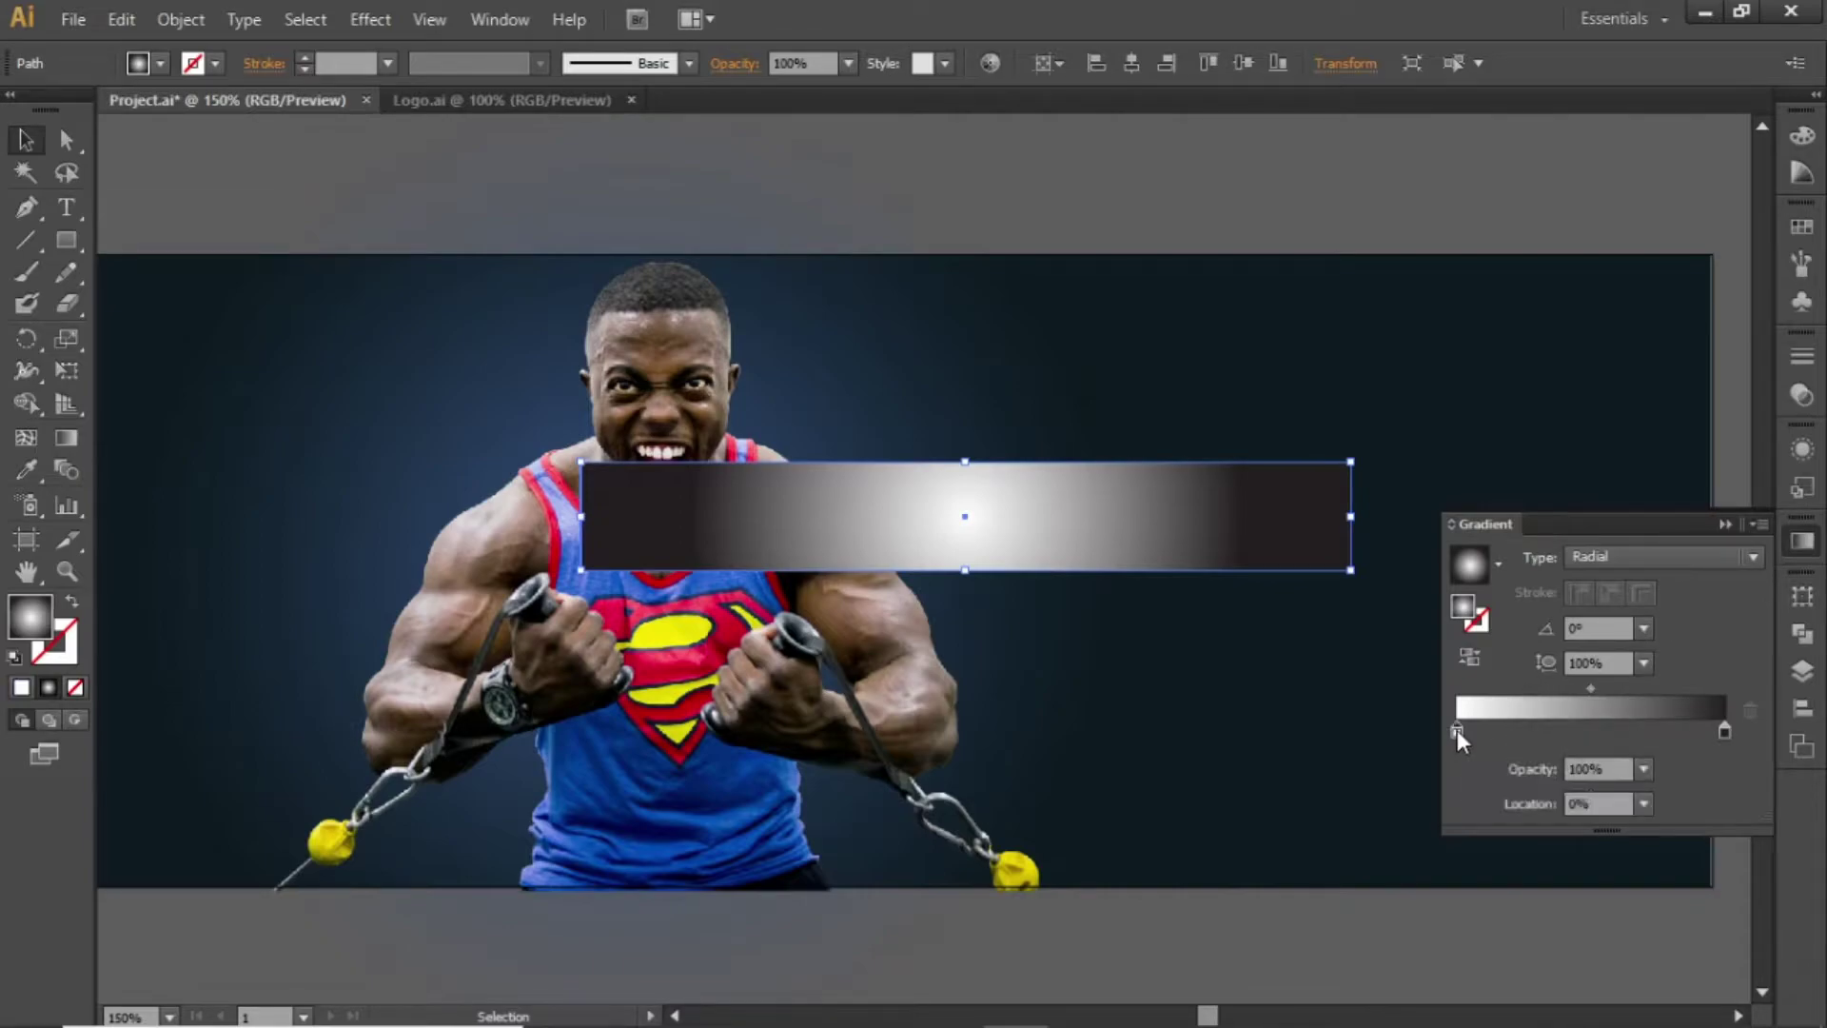
click(1492, 565)
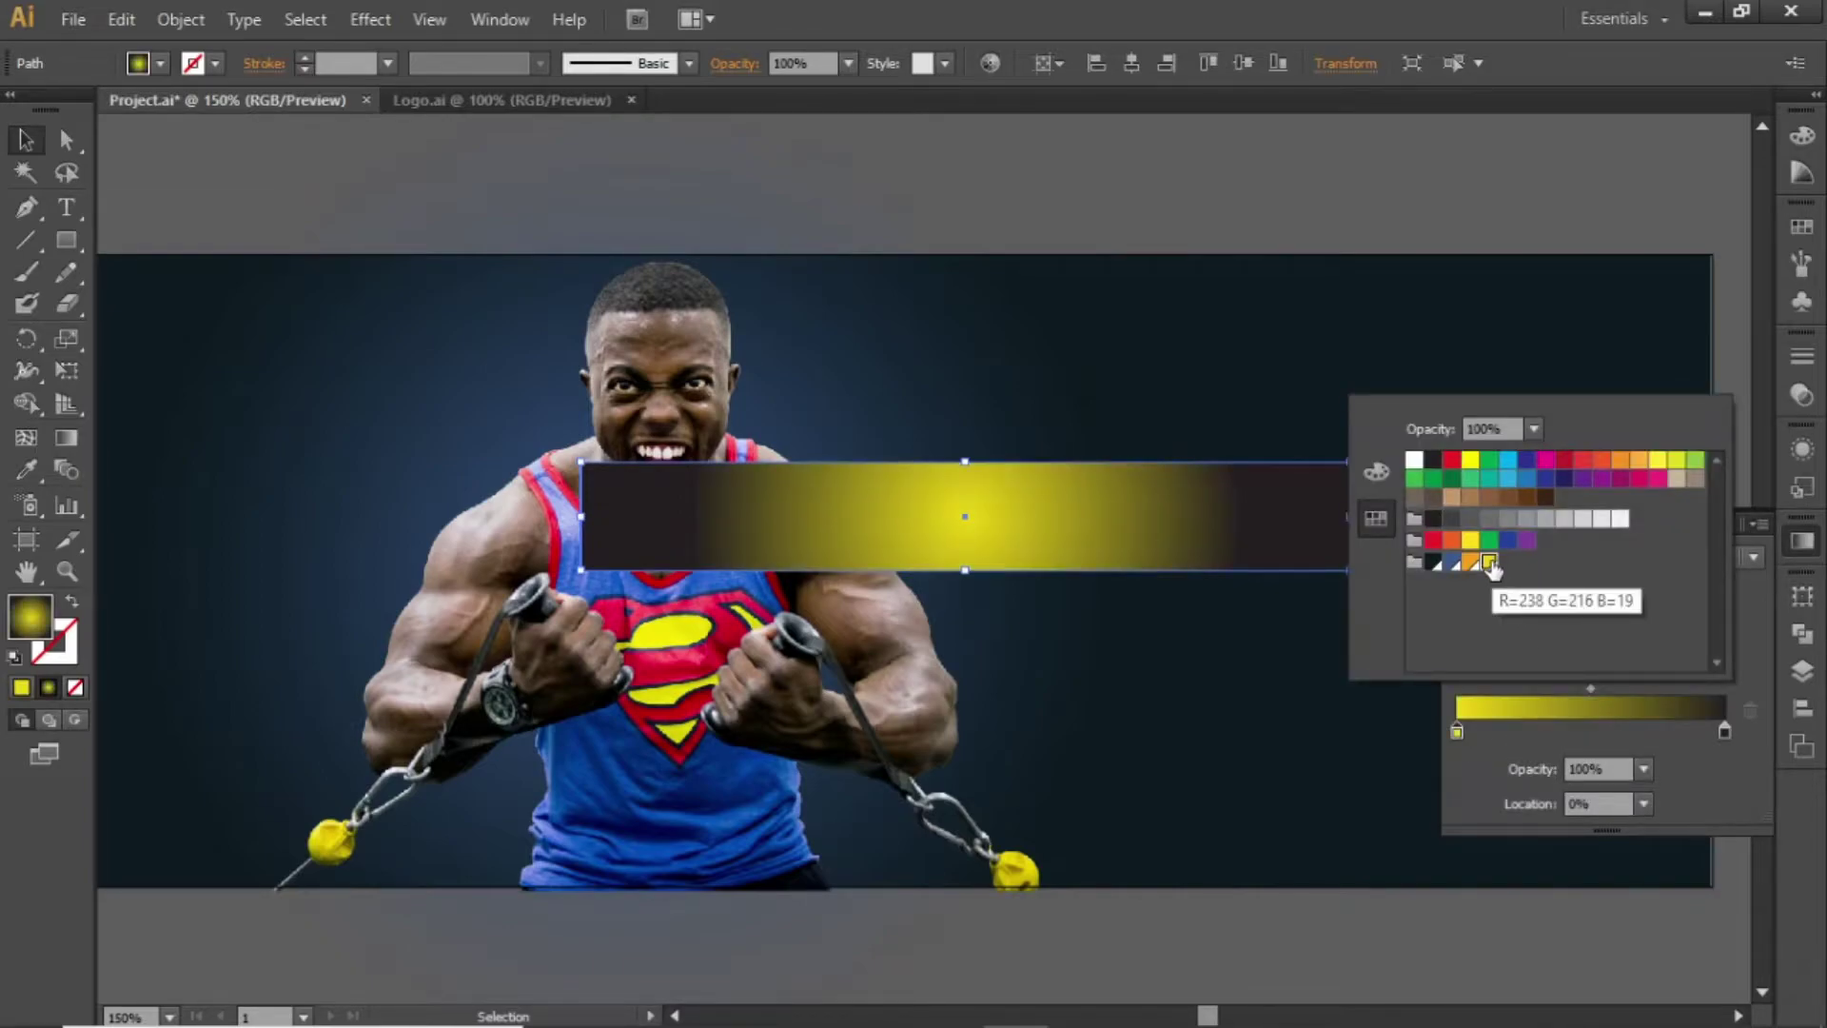
double_click(1724, 729)
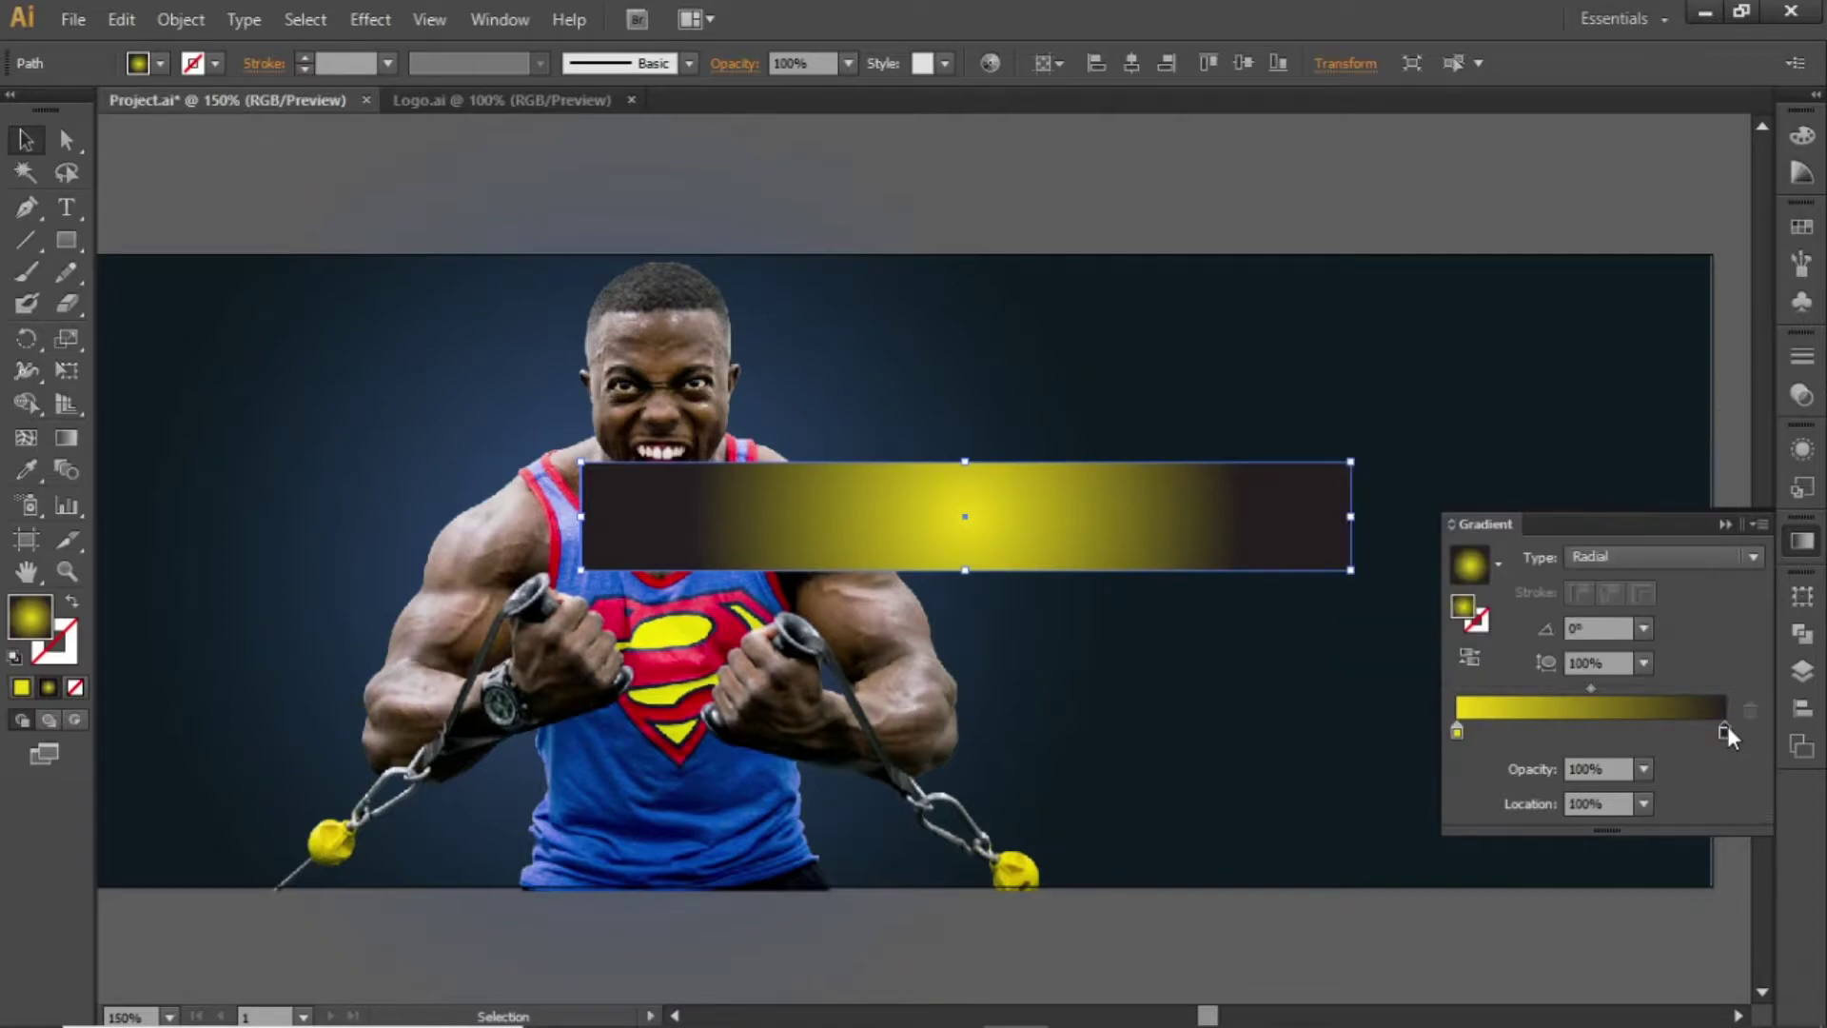
click(1470, 563)
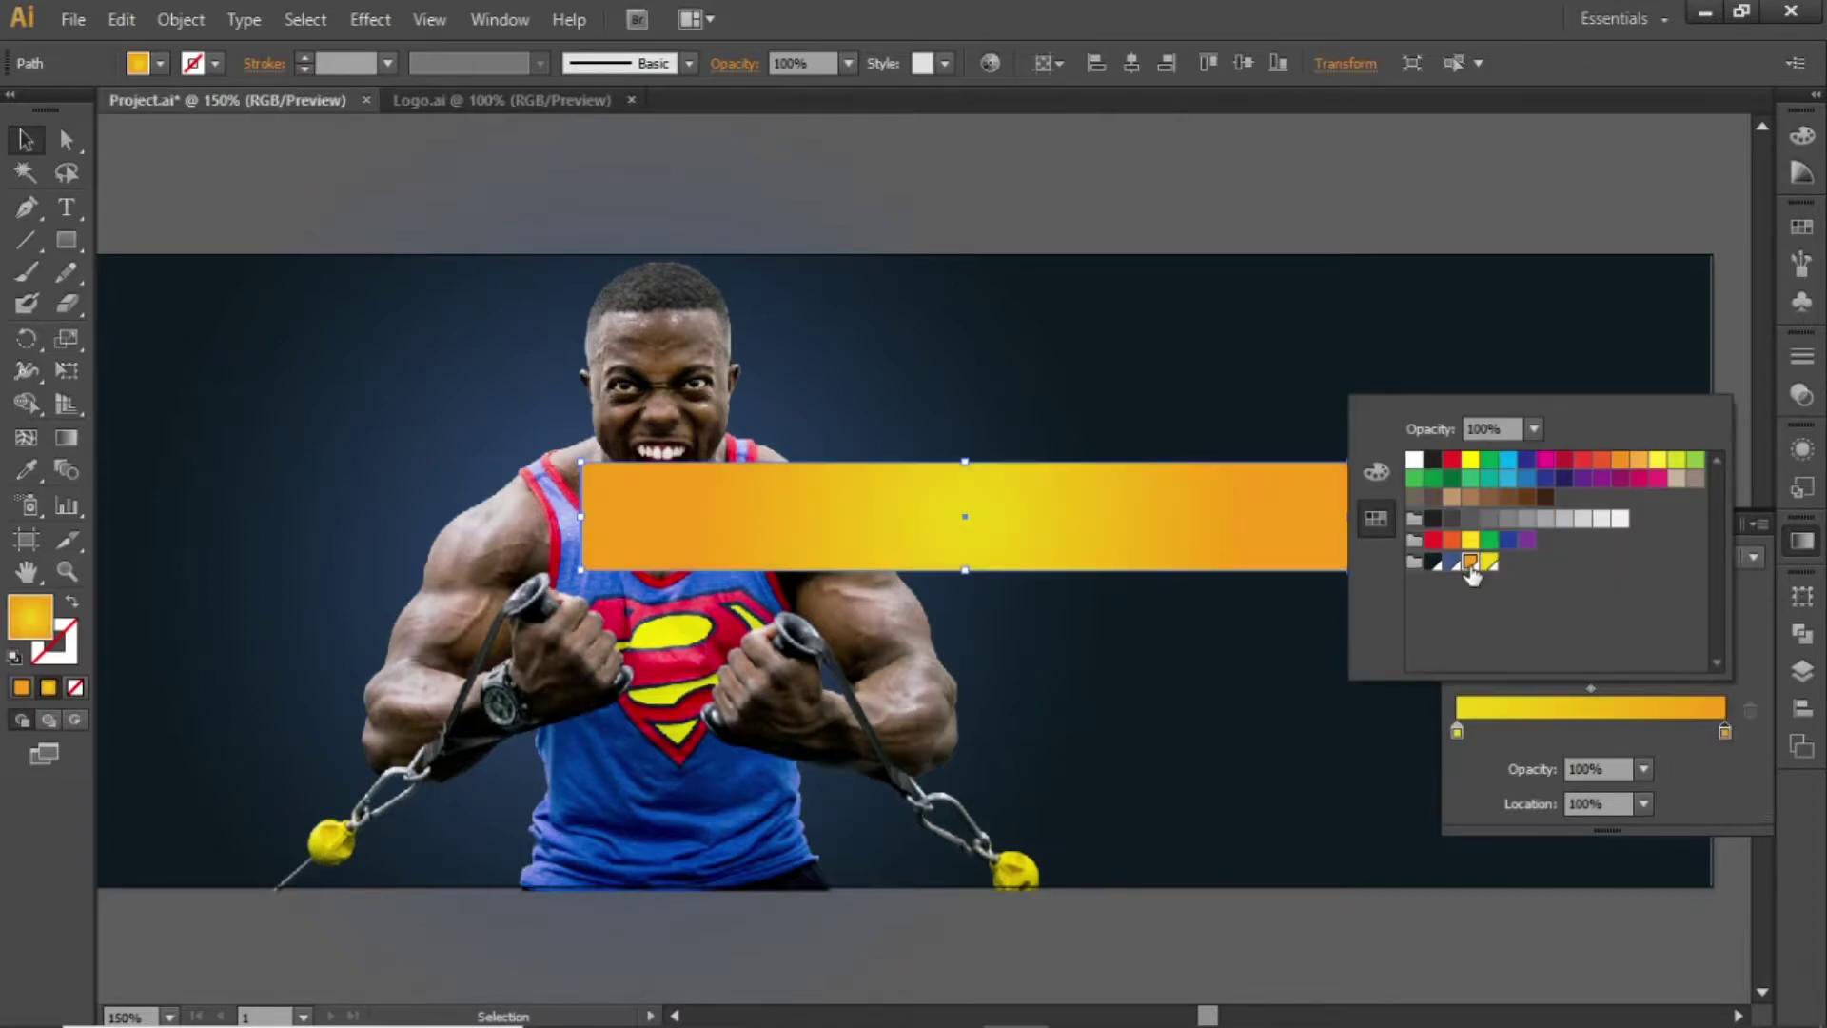
click(1625, 193)
click(1636, 193)
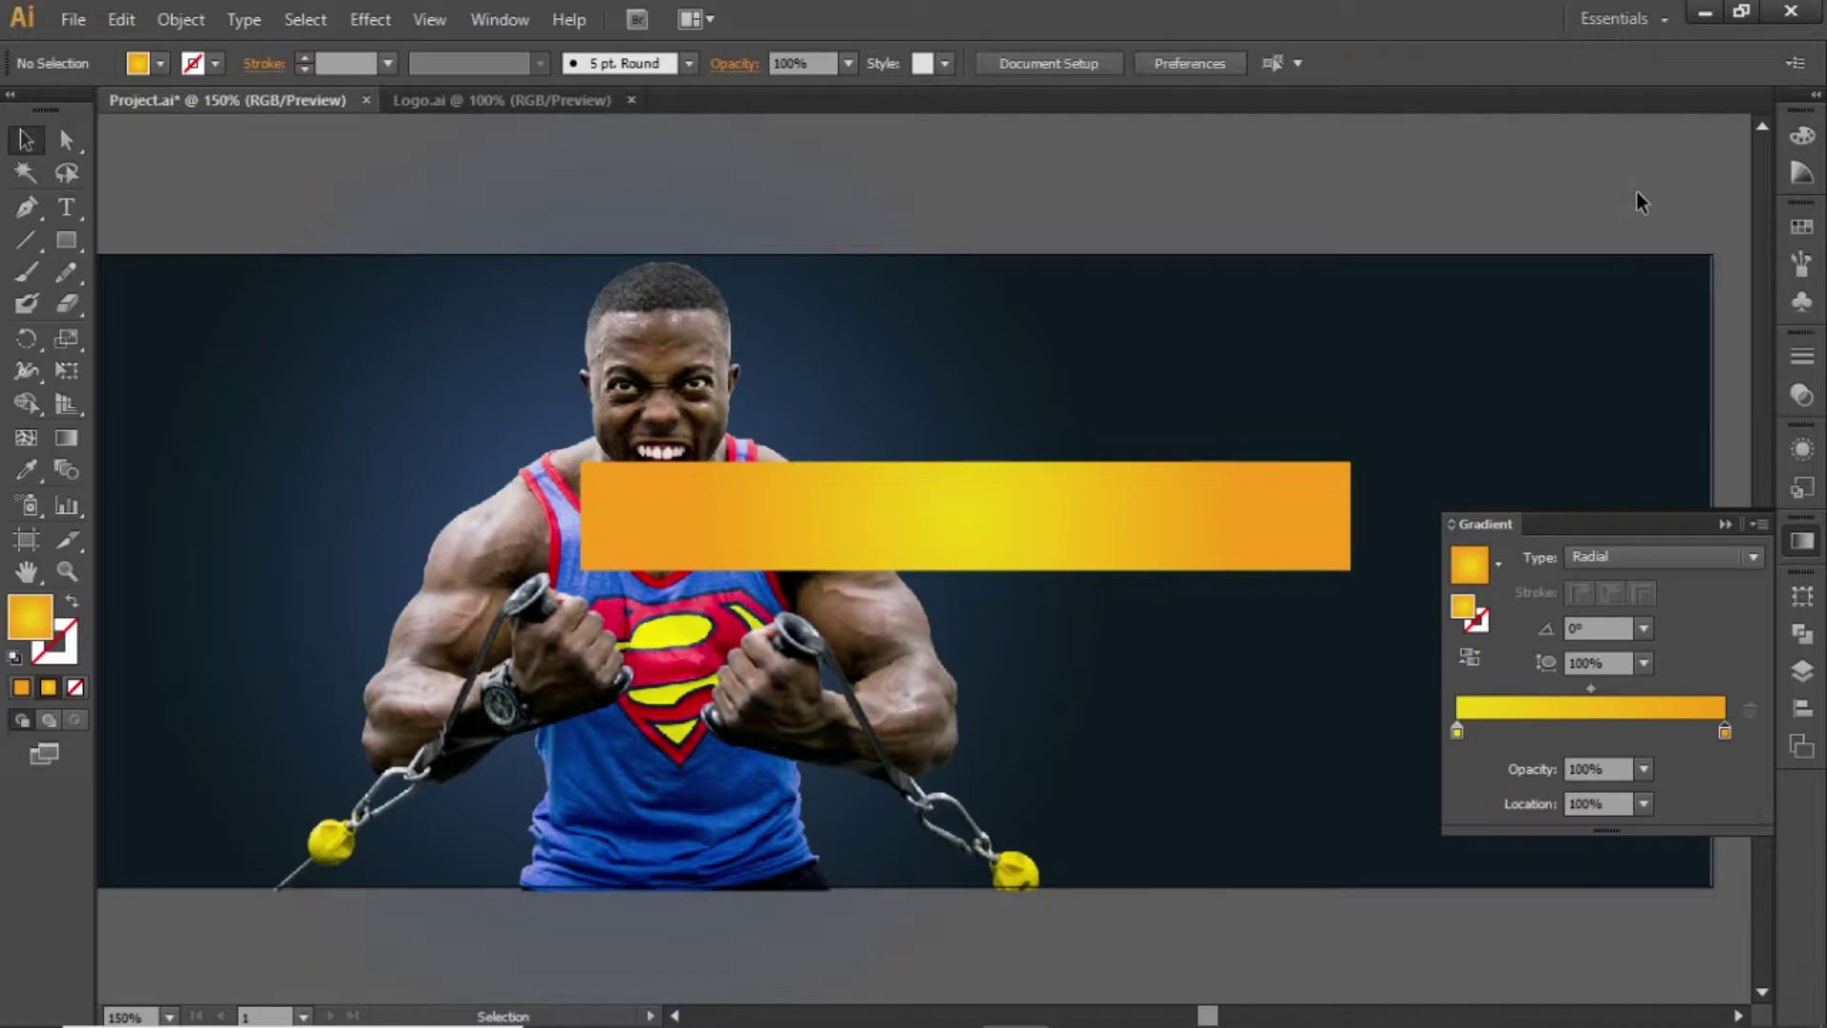
- Inspect the RGB values of the yellow and orange swatches used in the bar's gradient
click(1801, 225)
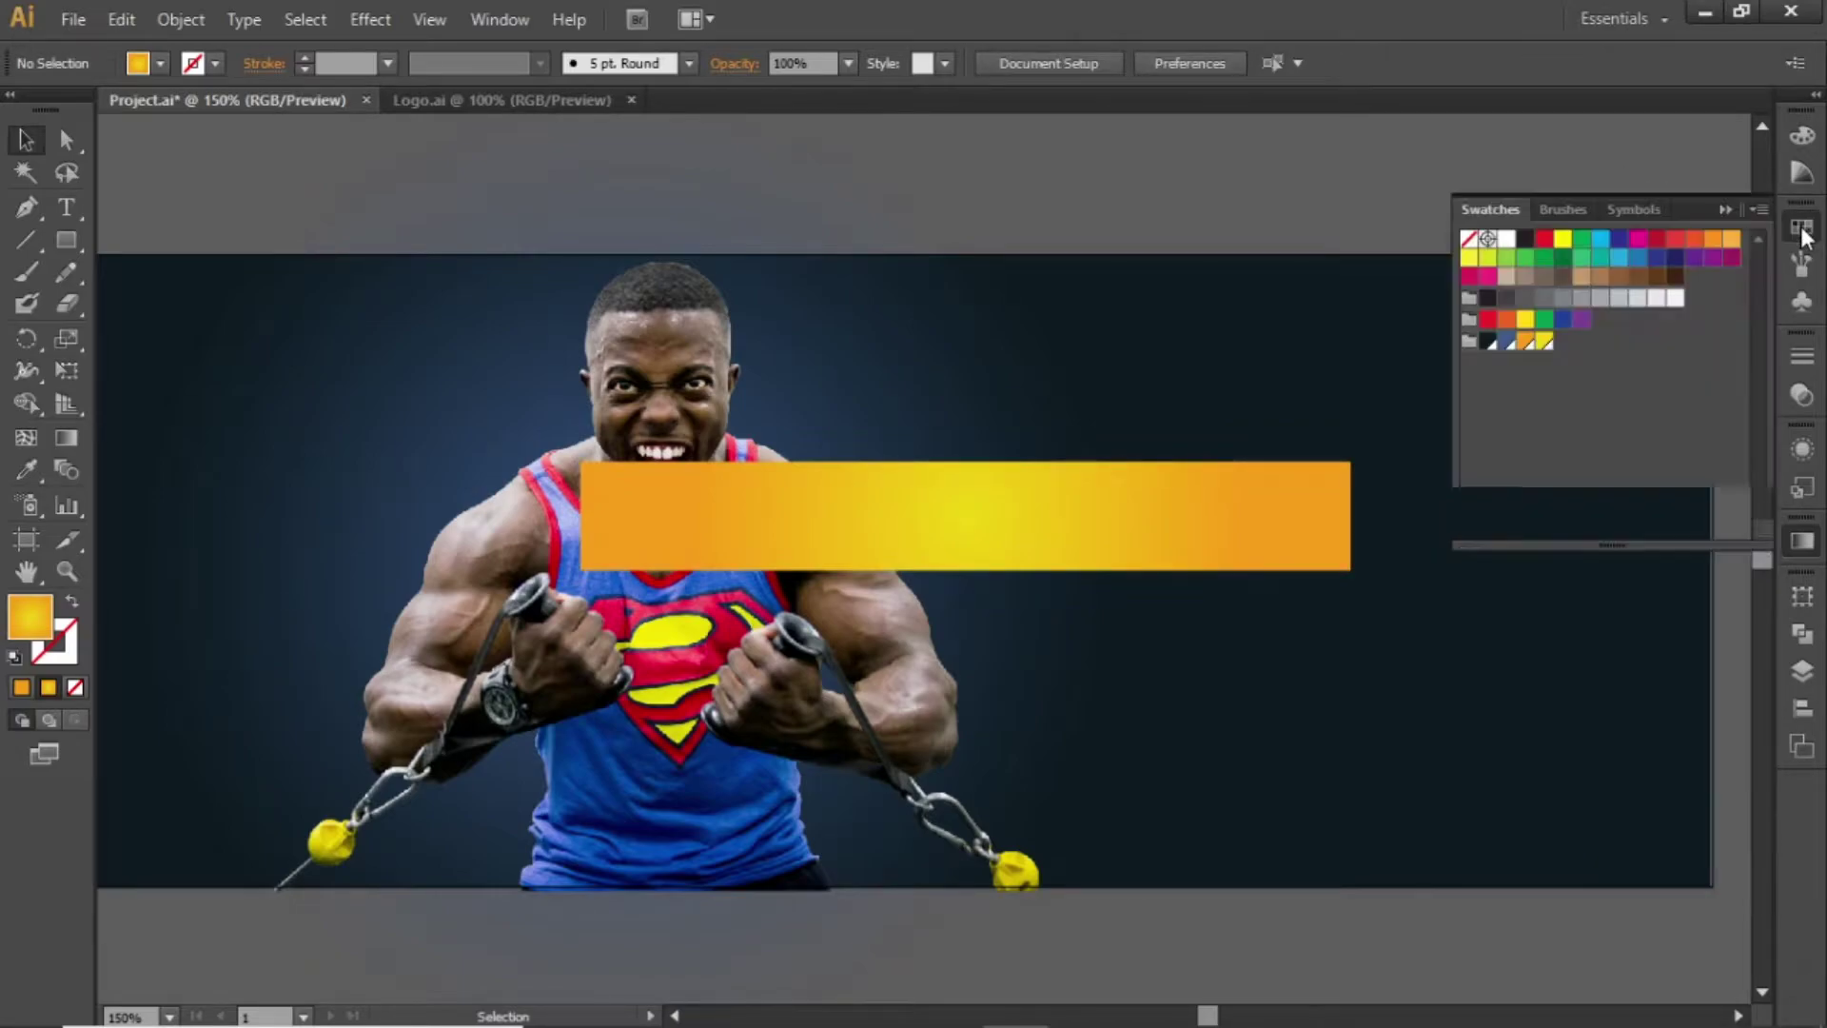
double_click(1544, 340)
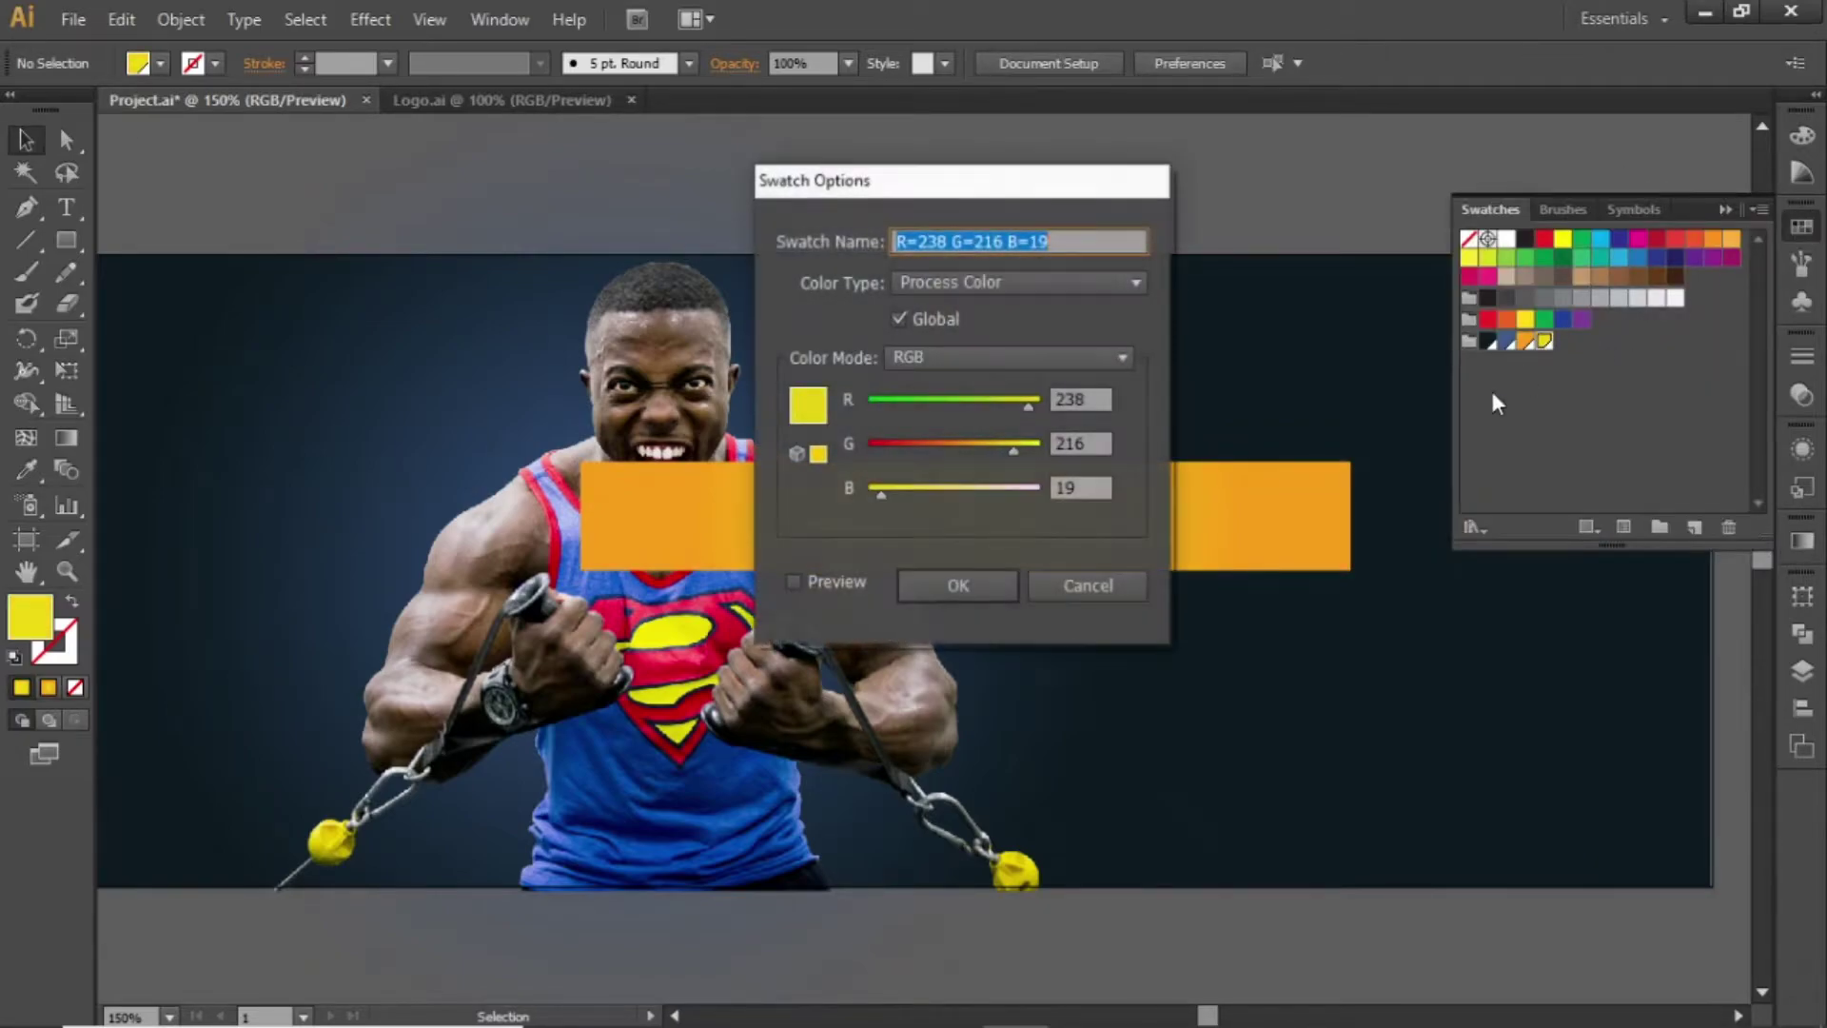
click(972, 574)
double_click(1528, 341)
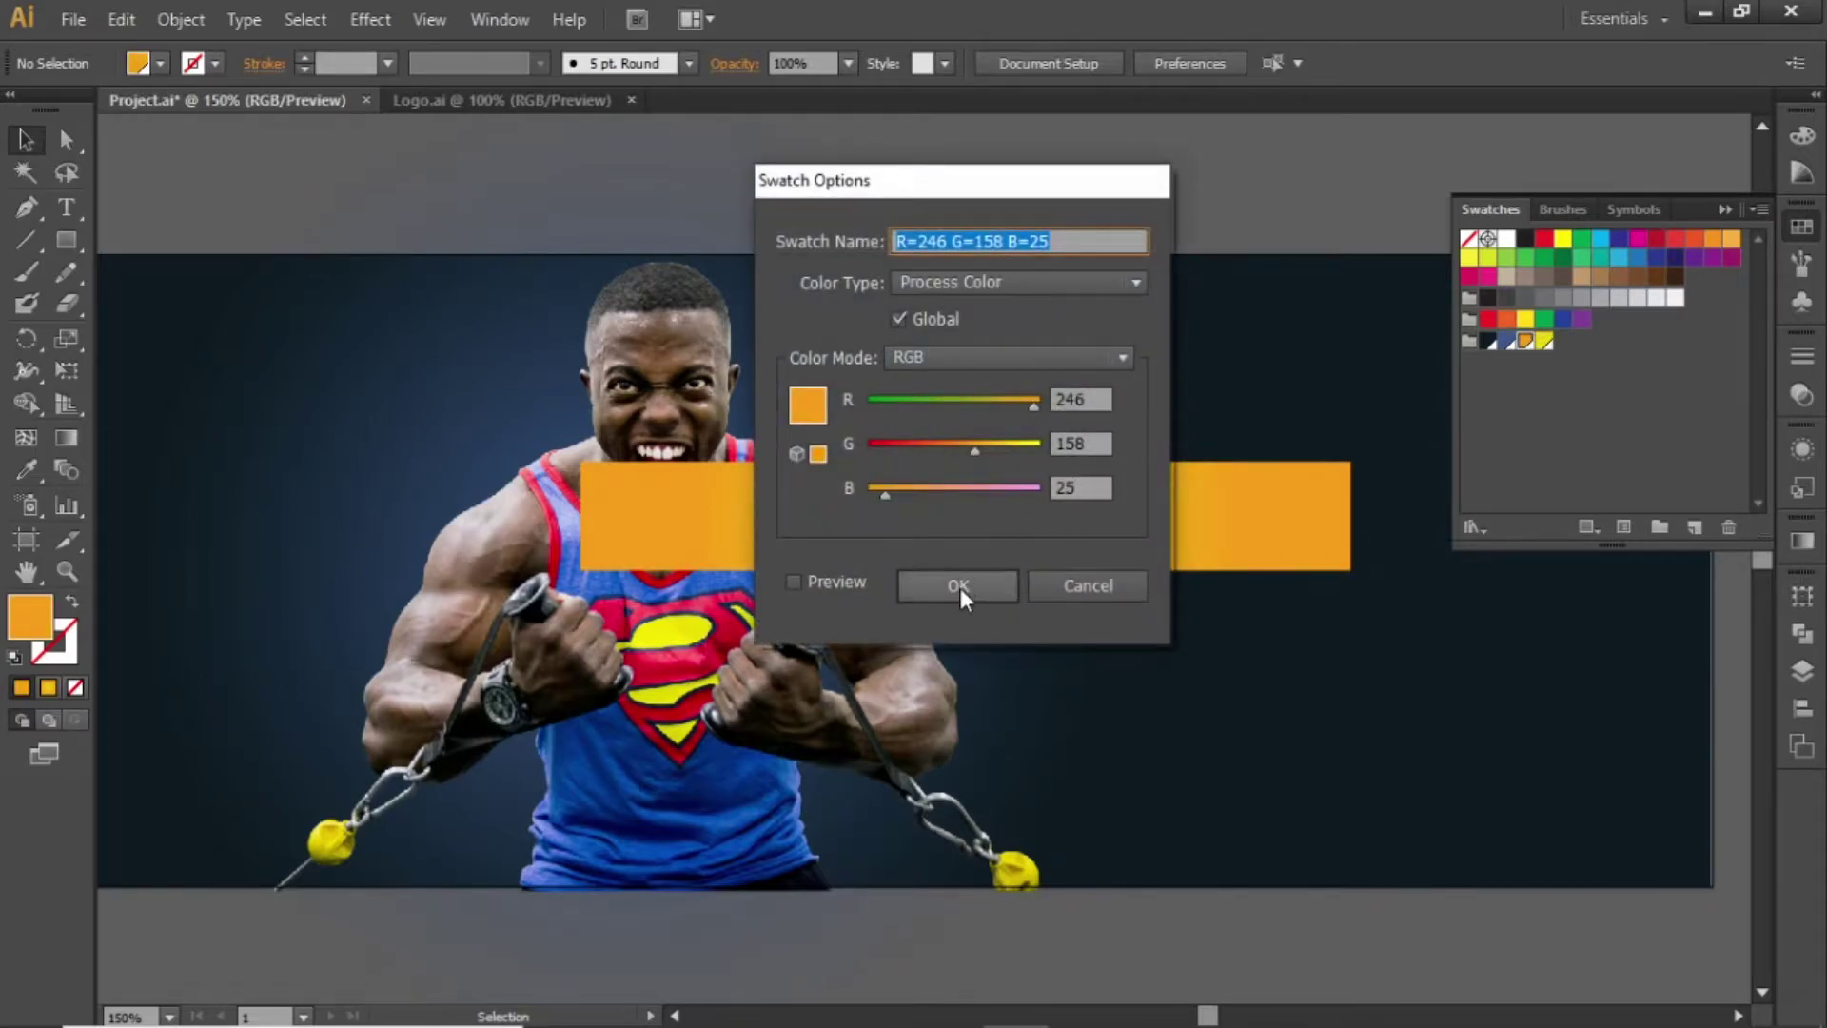
click(961, 588)
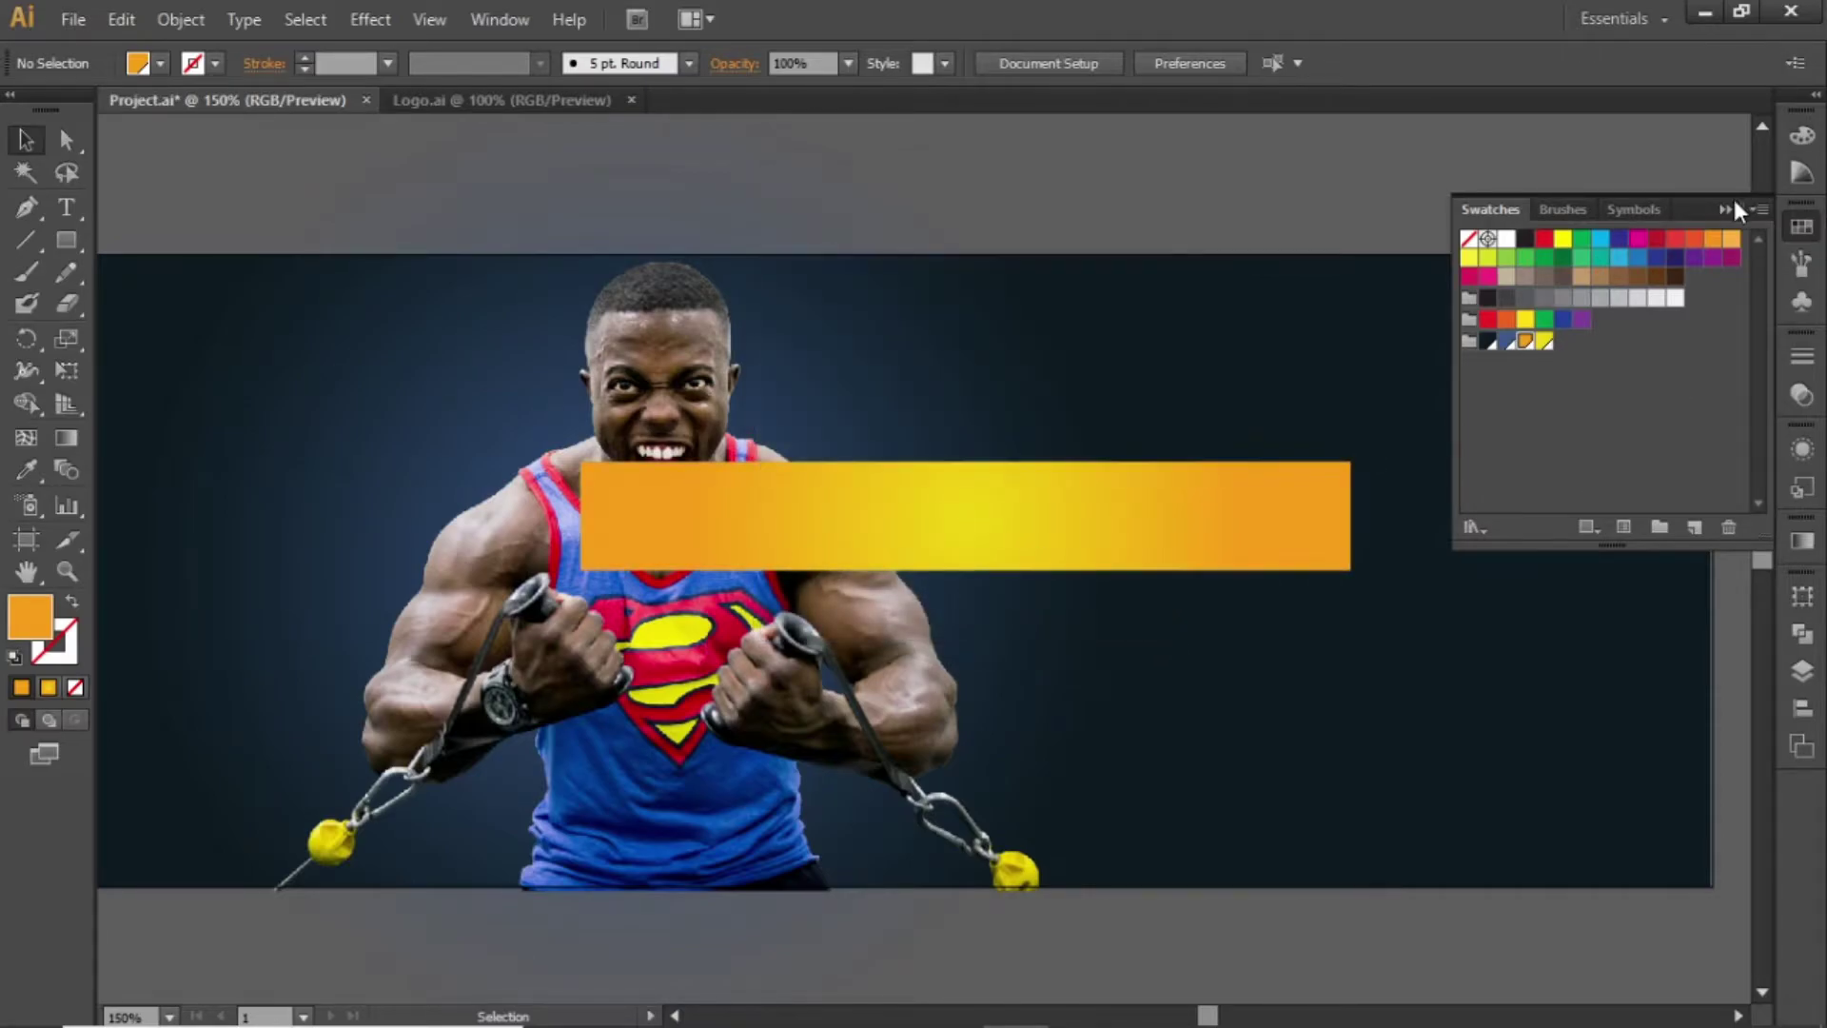
click(1732, 198)
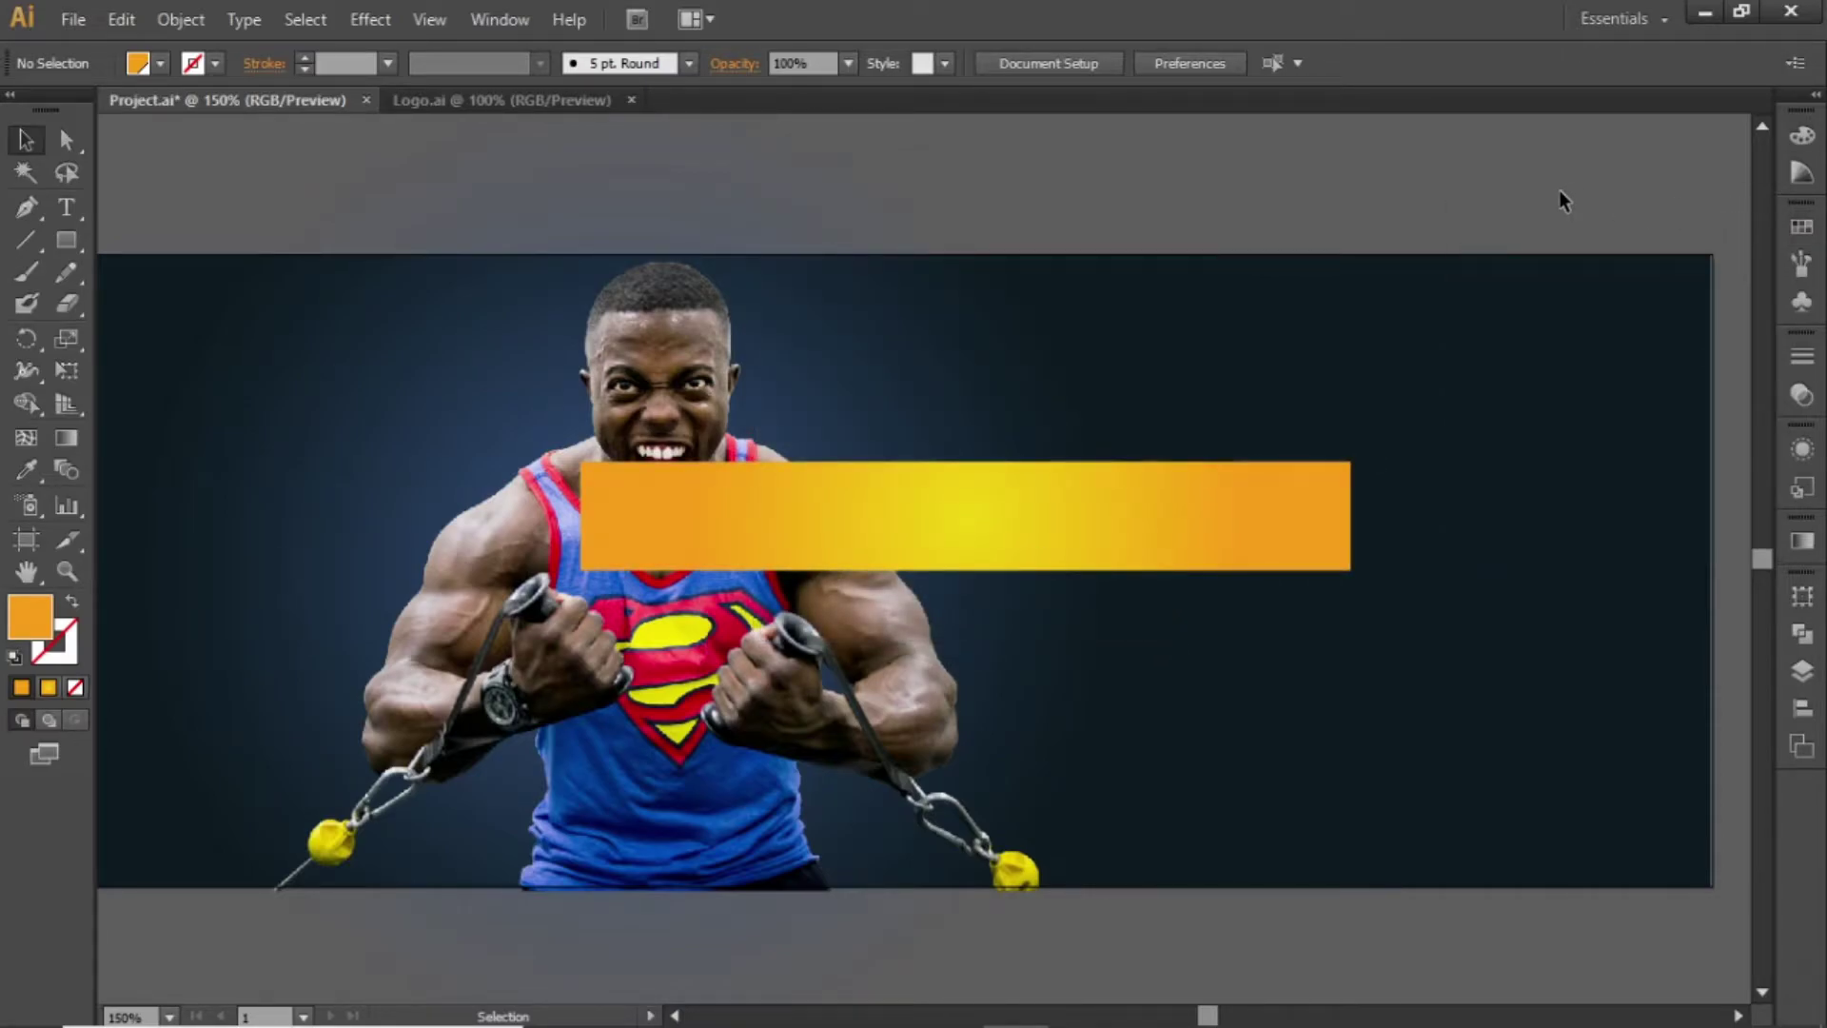
- Add the text POWER in PRIMETIME Regular at 50 pt and position it toward the far end of the gradient bar
click(65, 205)
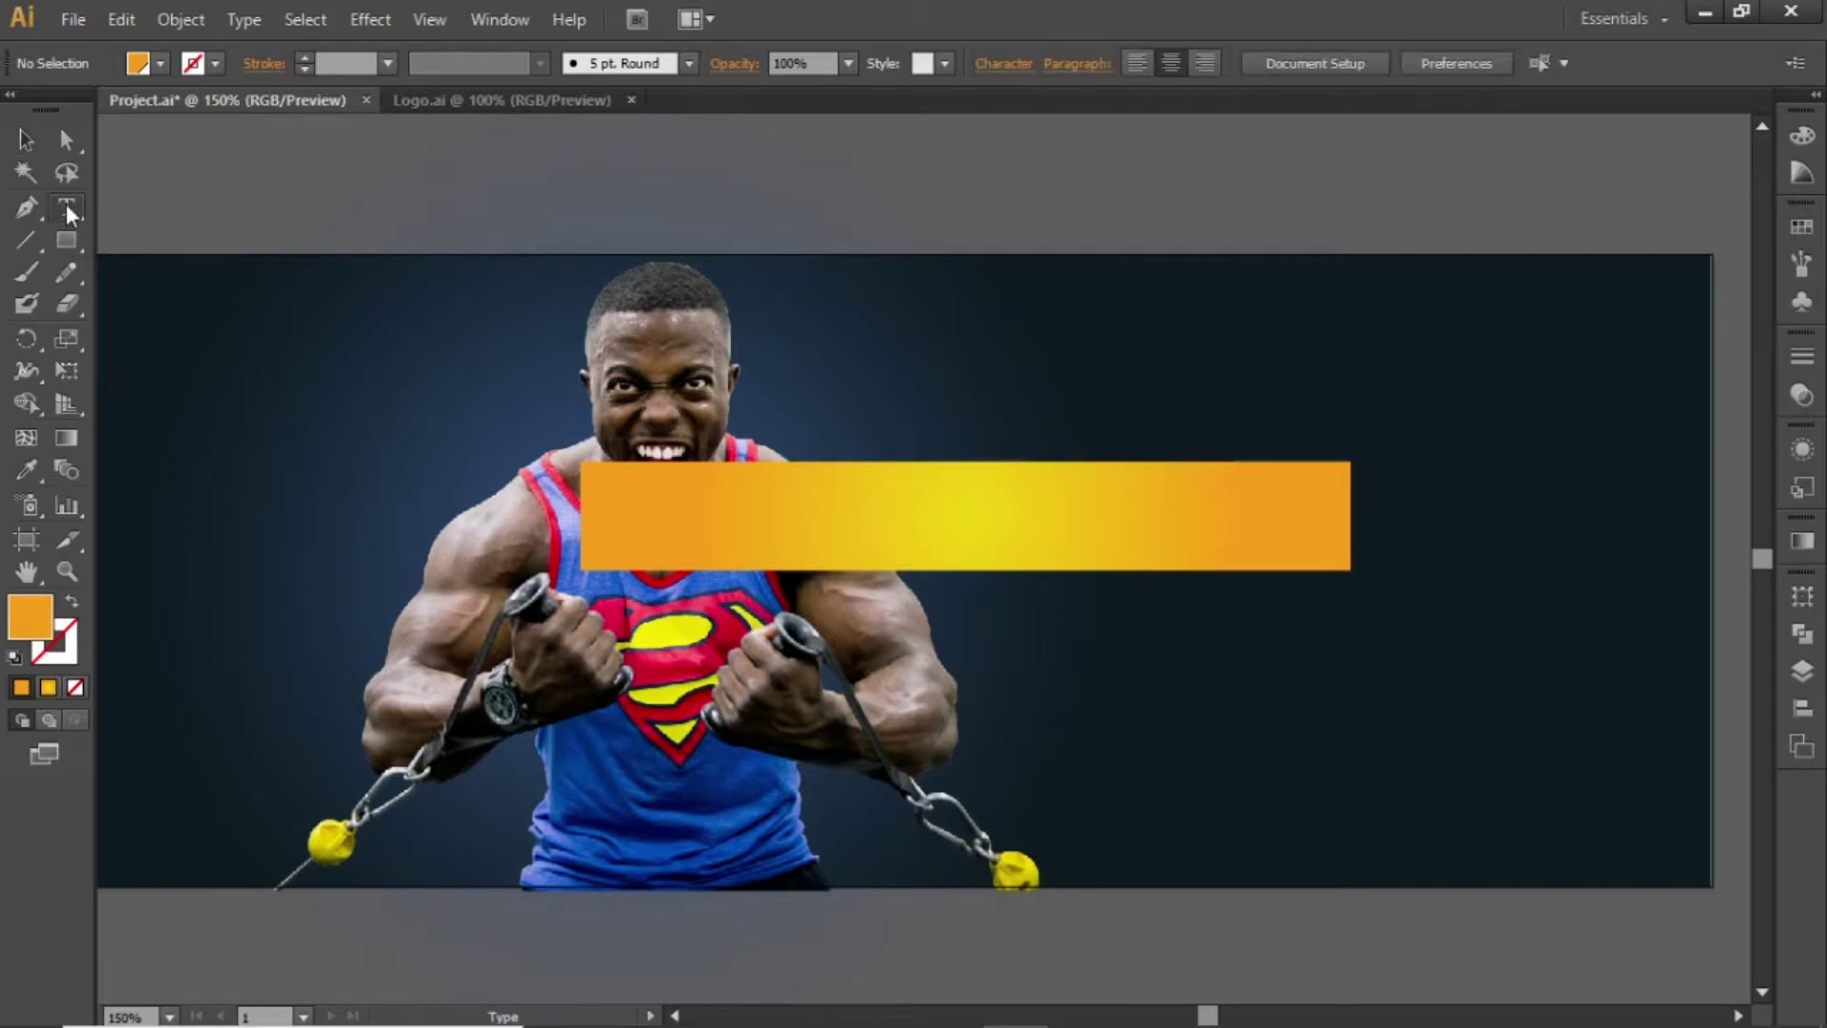
click(1028, 519)
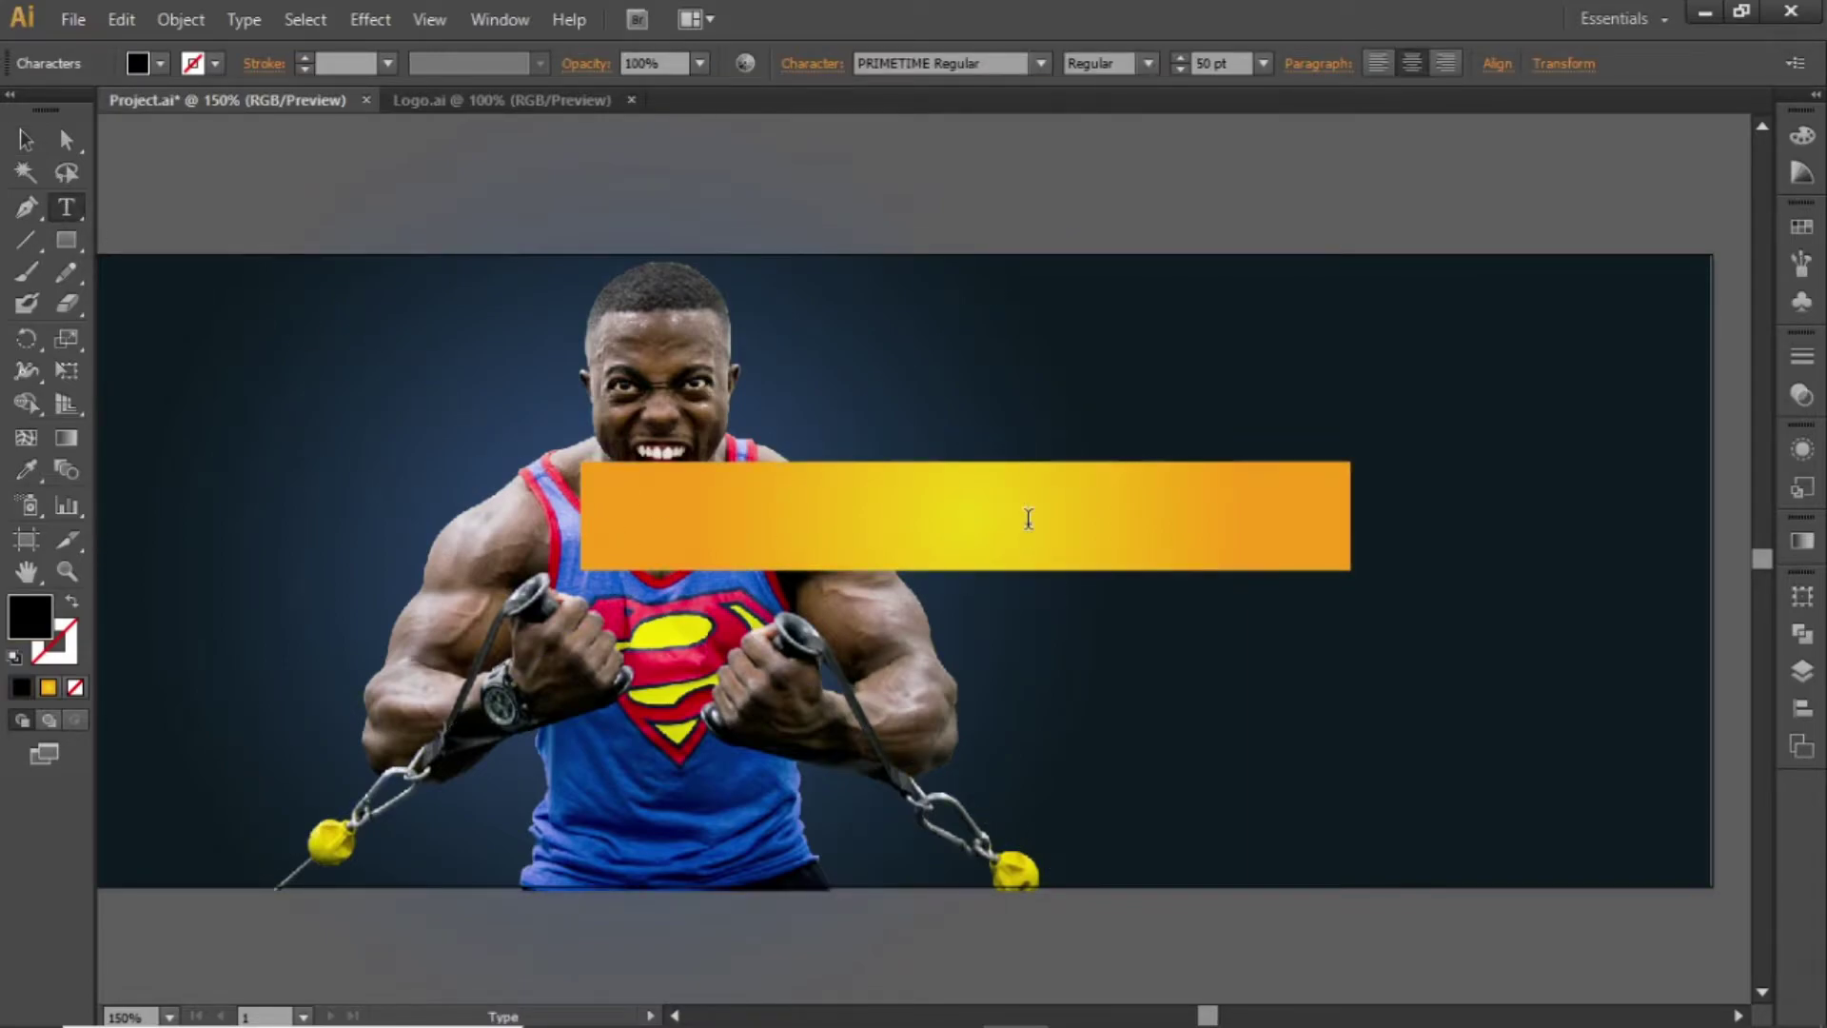
text(POWER)
key(Escape)
drag(1055, 504, 1104, 530)
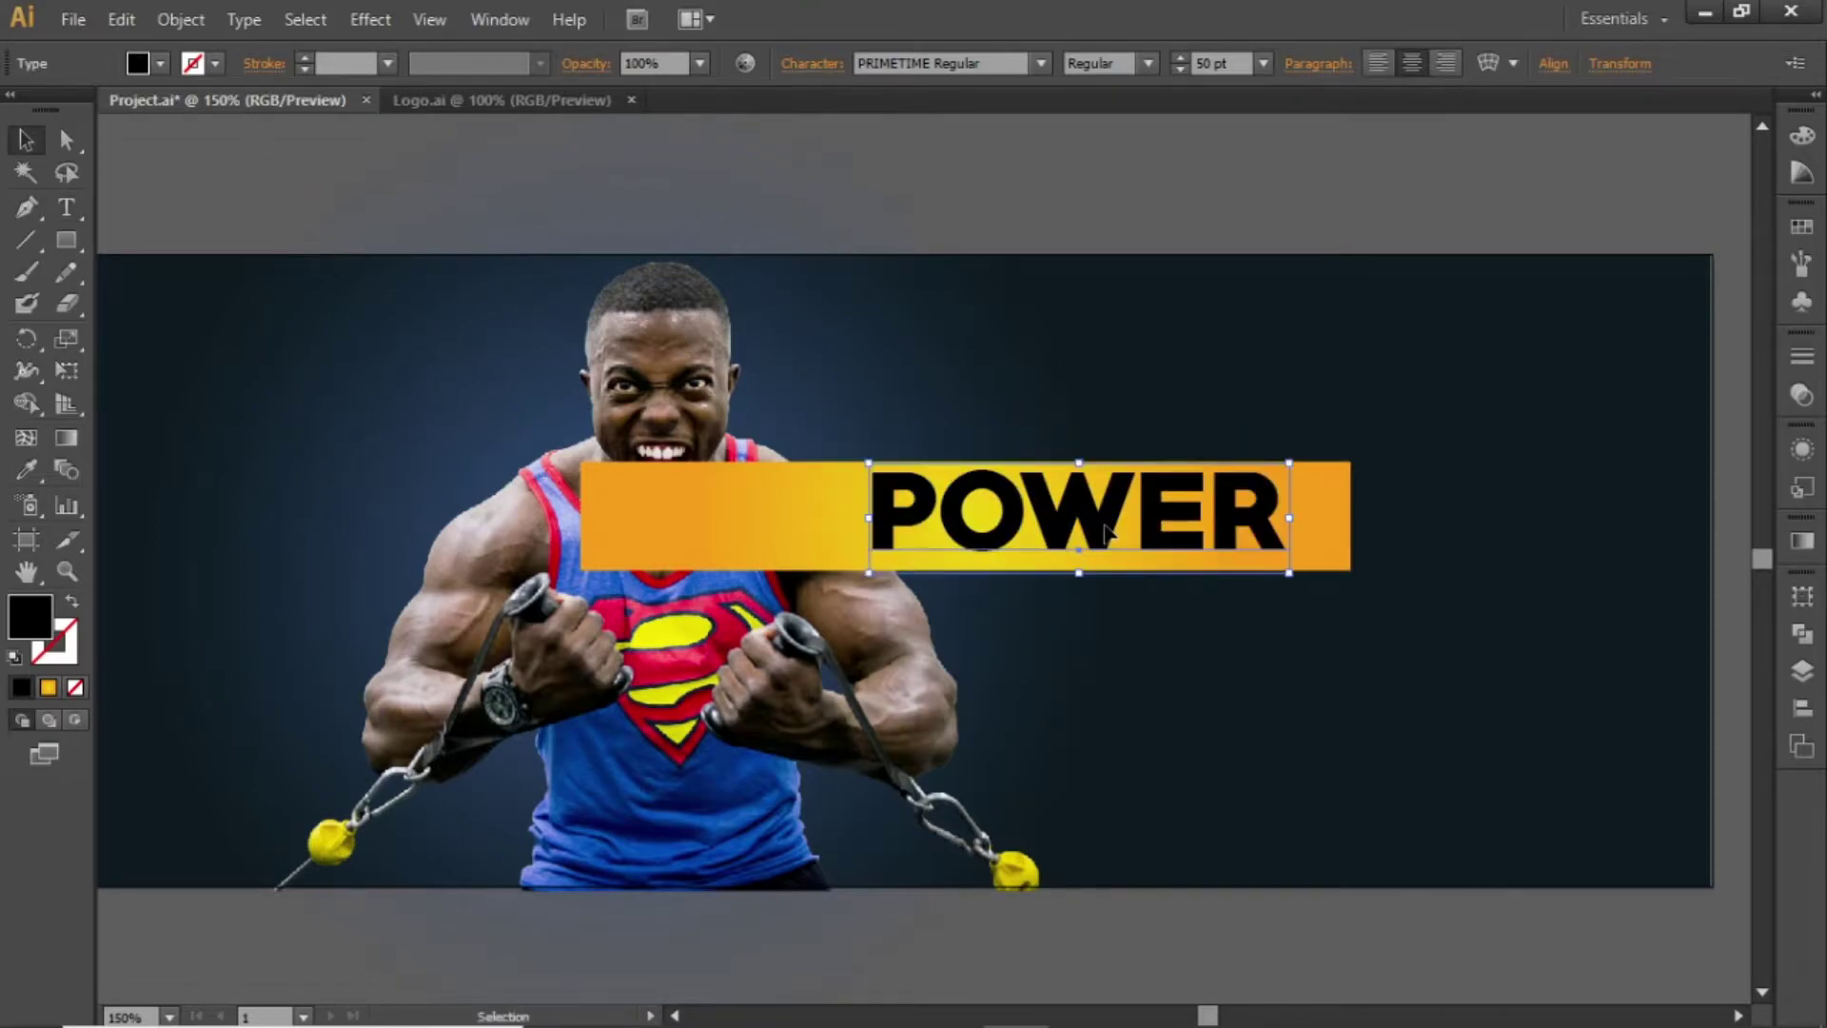
- Color the POWER text with the dark R=14 G=27 B=33 swatch and nudge it slightly down within the bar
click(1799, 228)
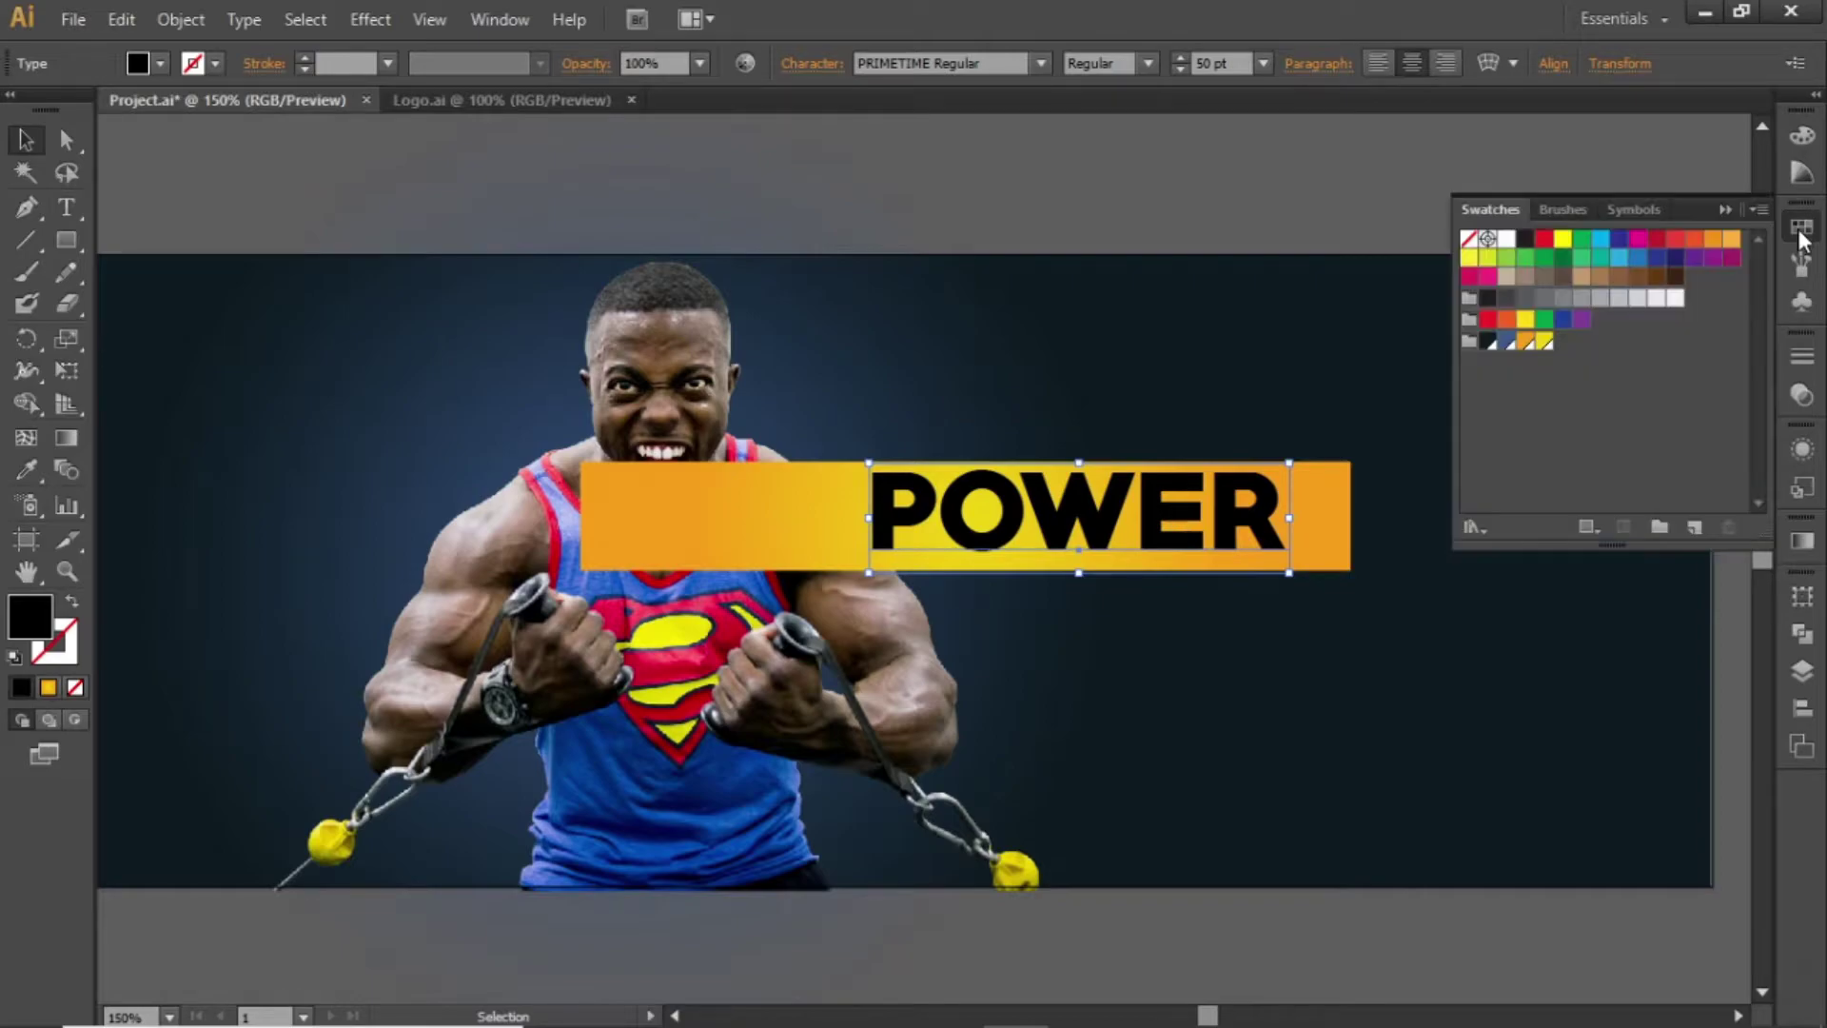
click(1487, 341)
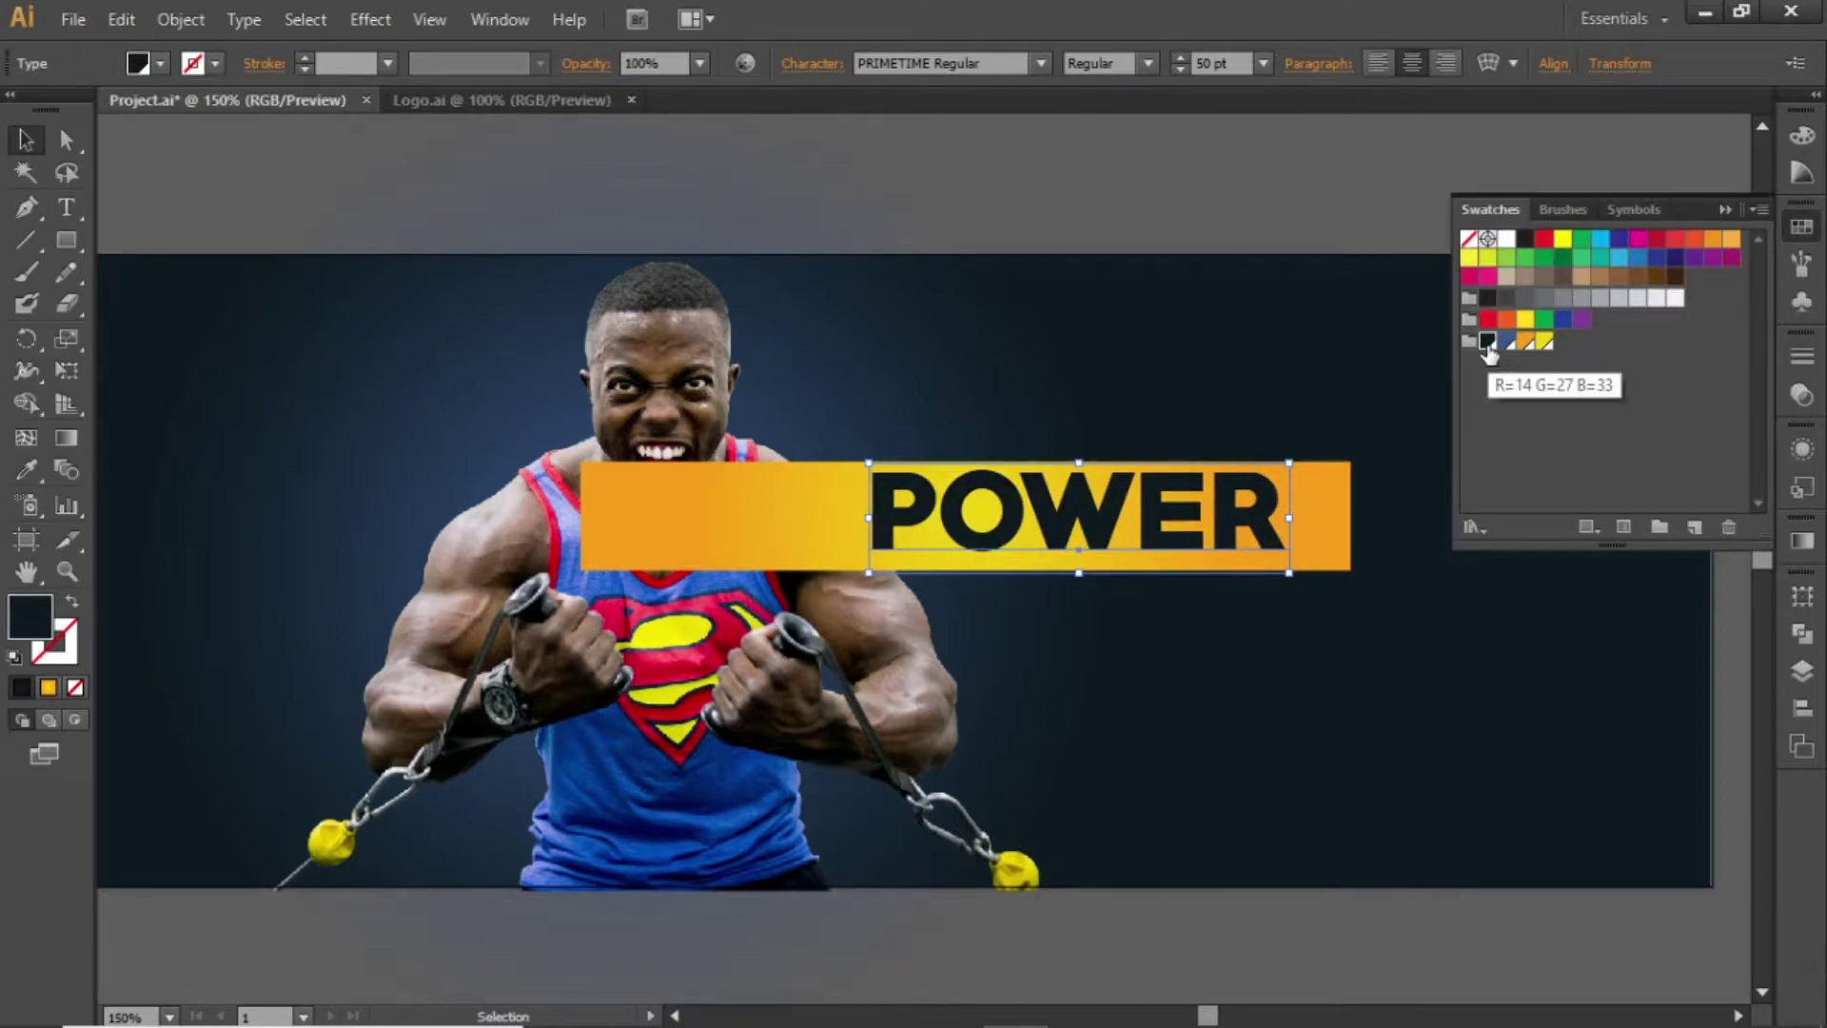
key(Down)
key(Down)
key(Down)
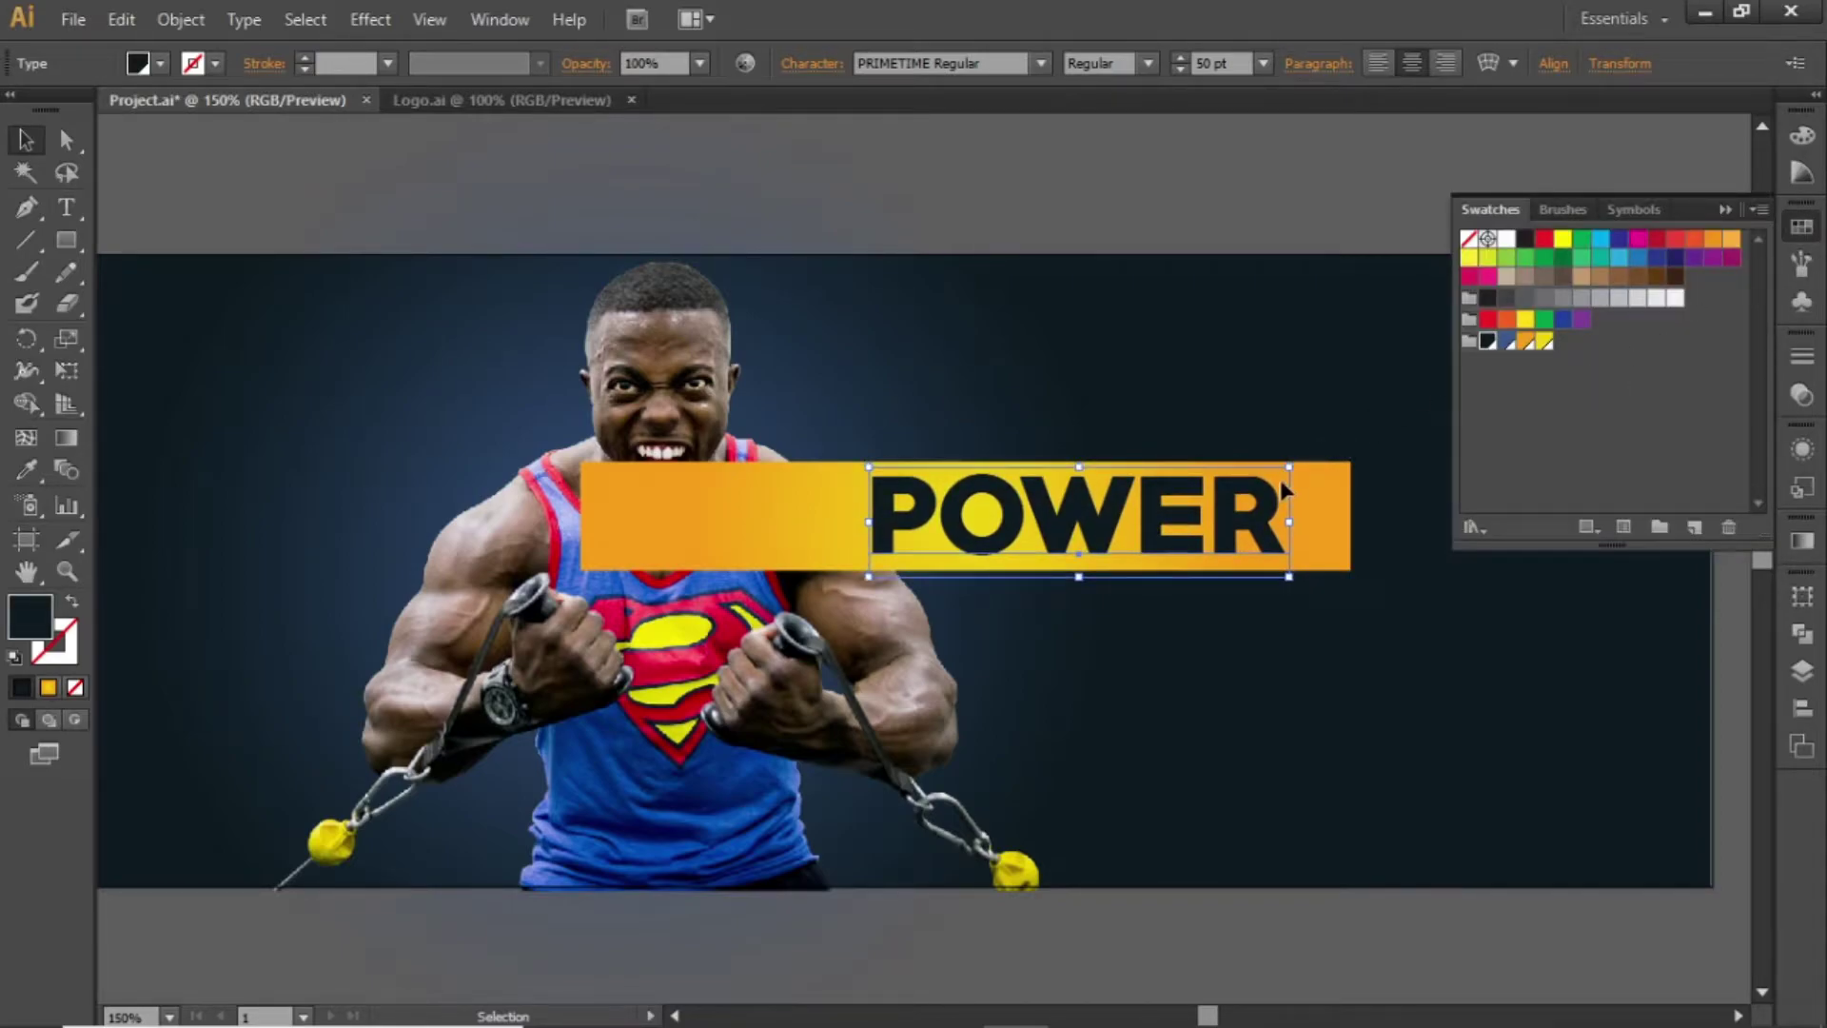
click(1315, 164)
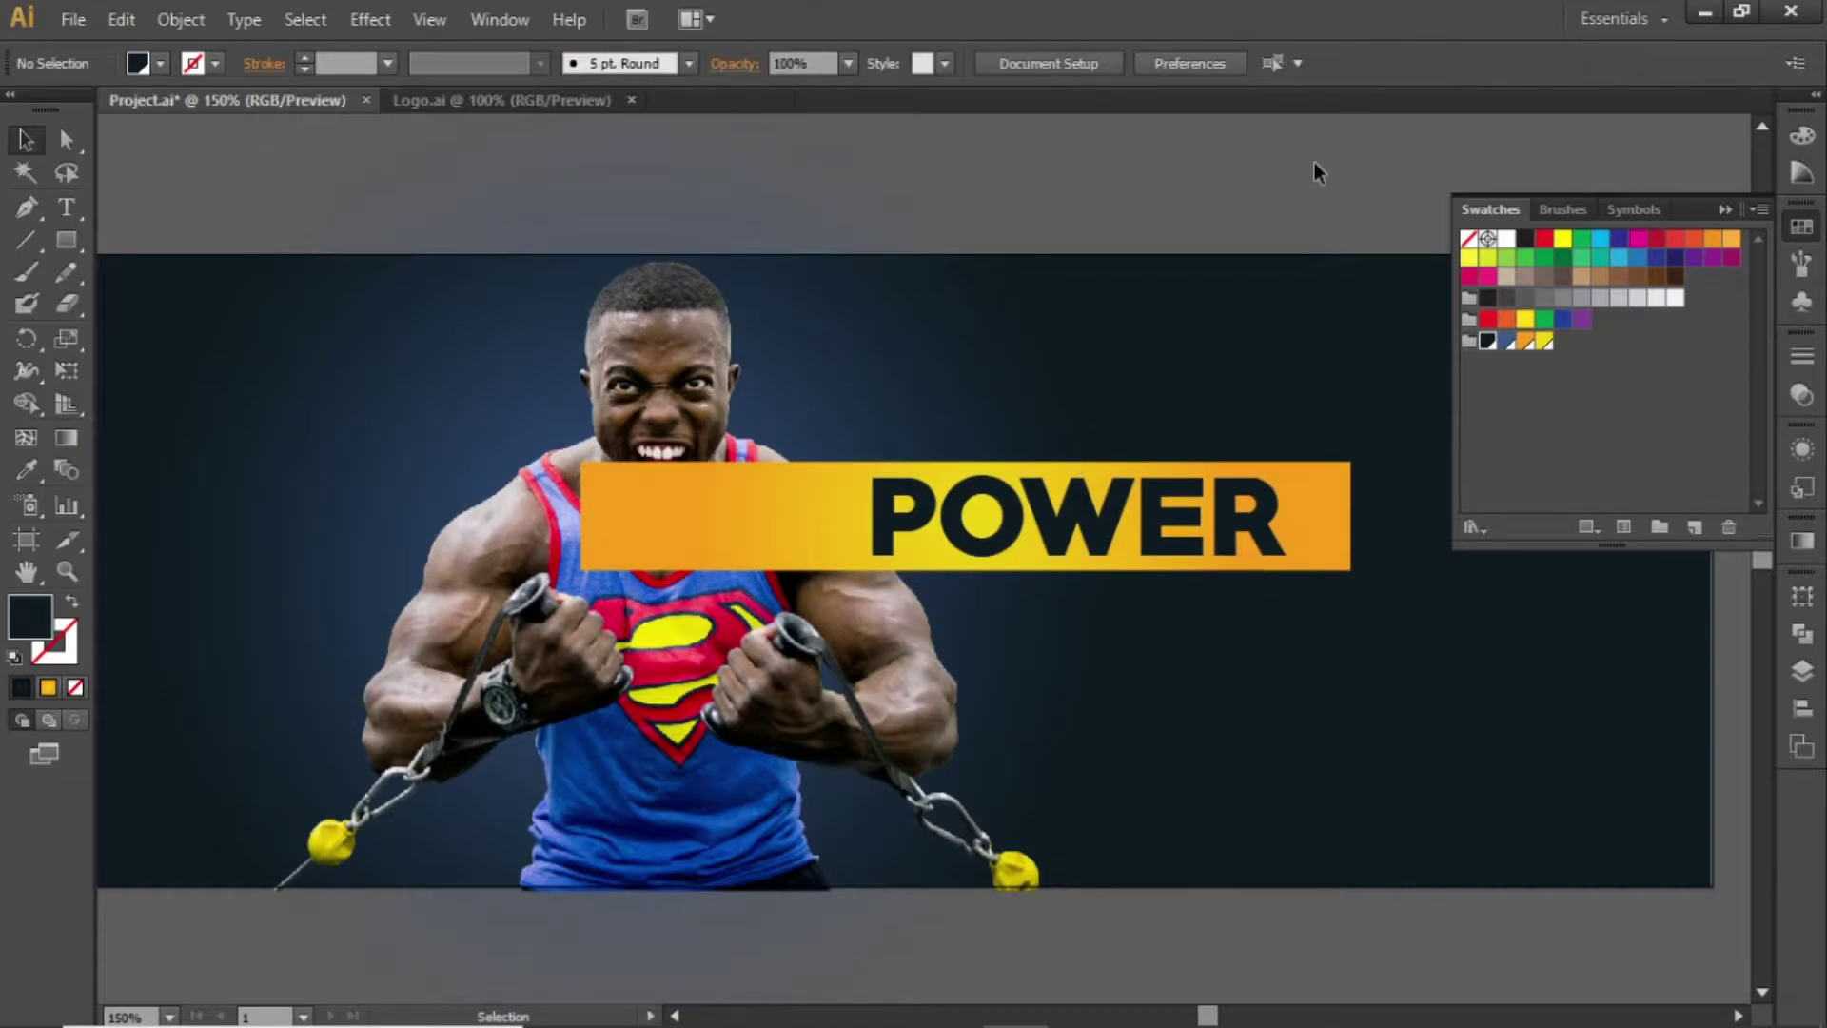
- Shift the bar and its POWER text down and right, and place a duplicate of both directly above, offset to the left
drag(1302, 365, 1224, 572)
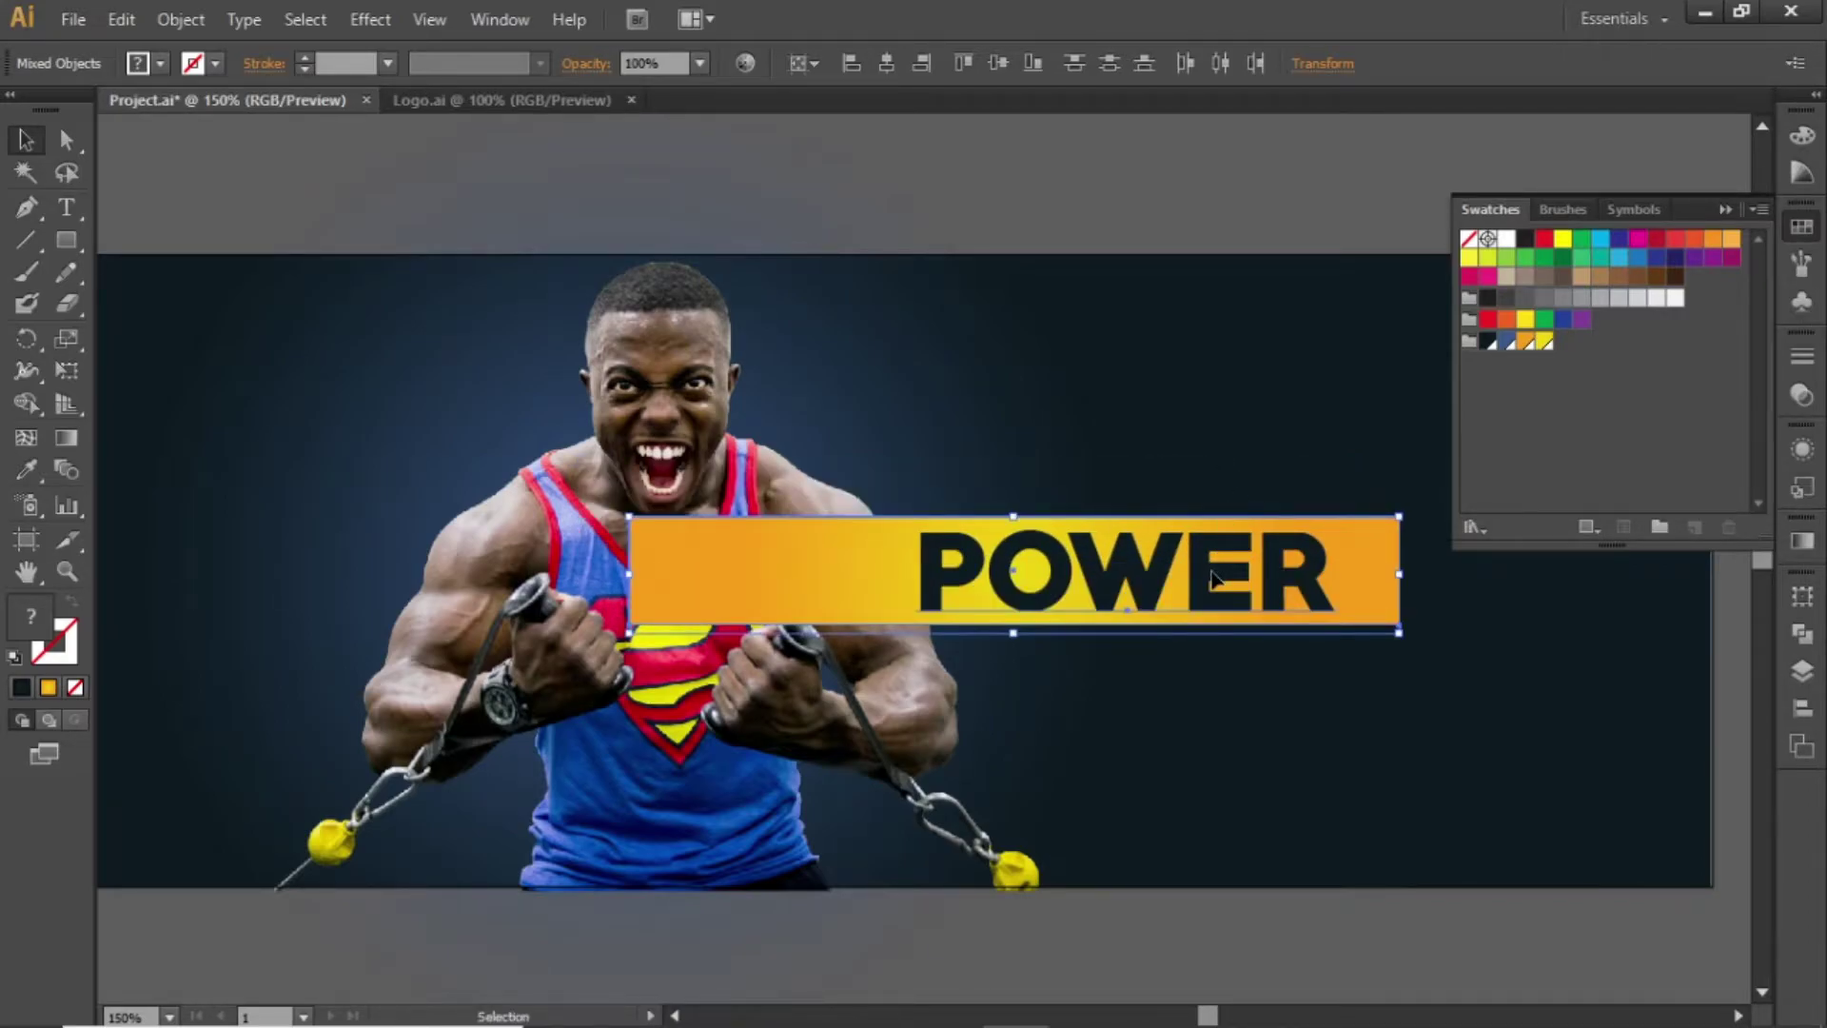
drag(1218, 581, 1163, 476)
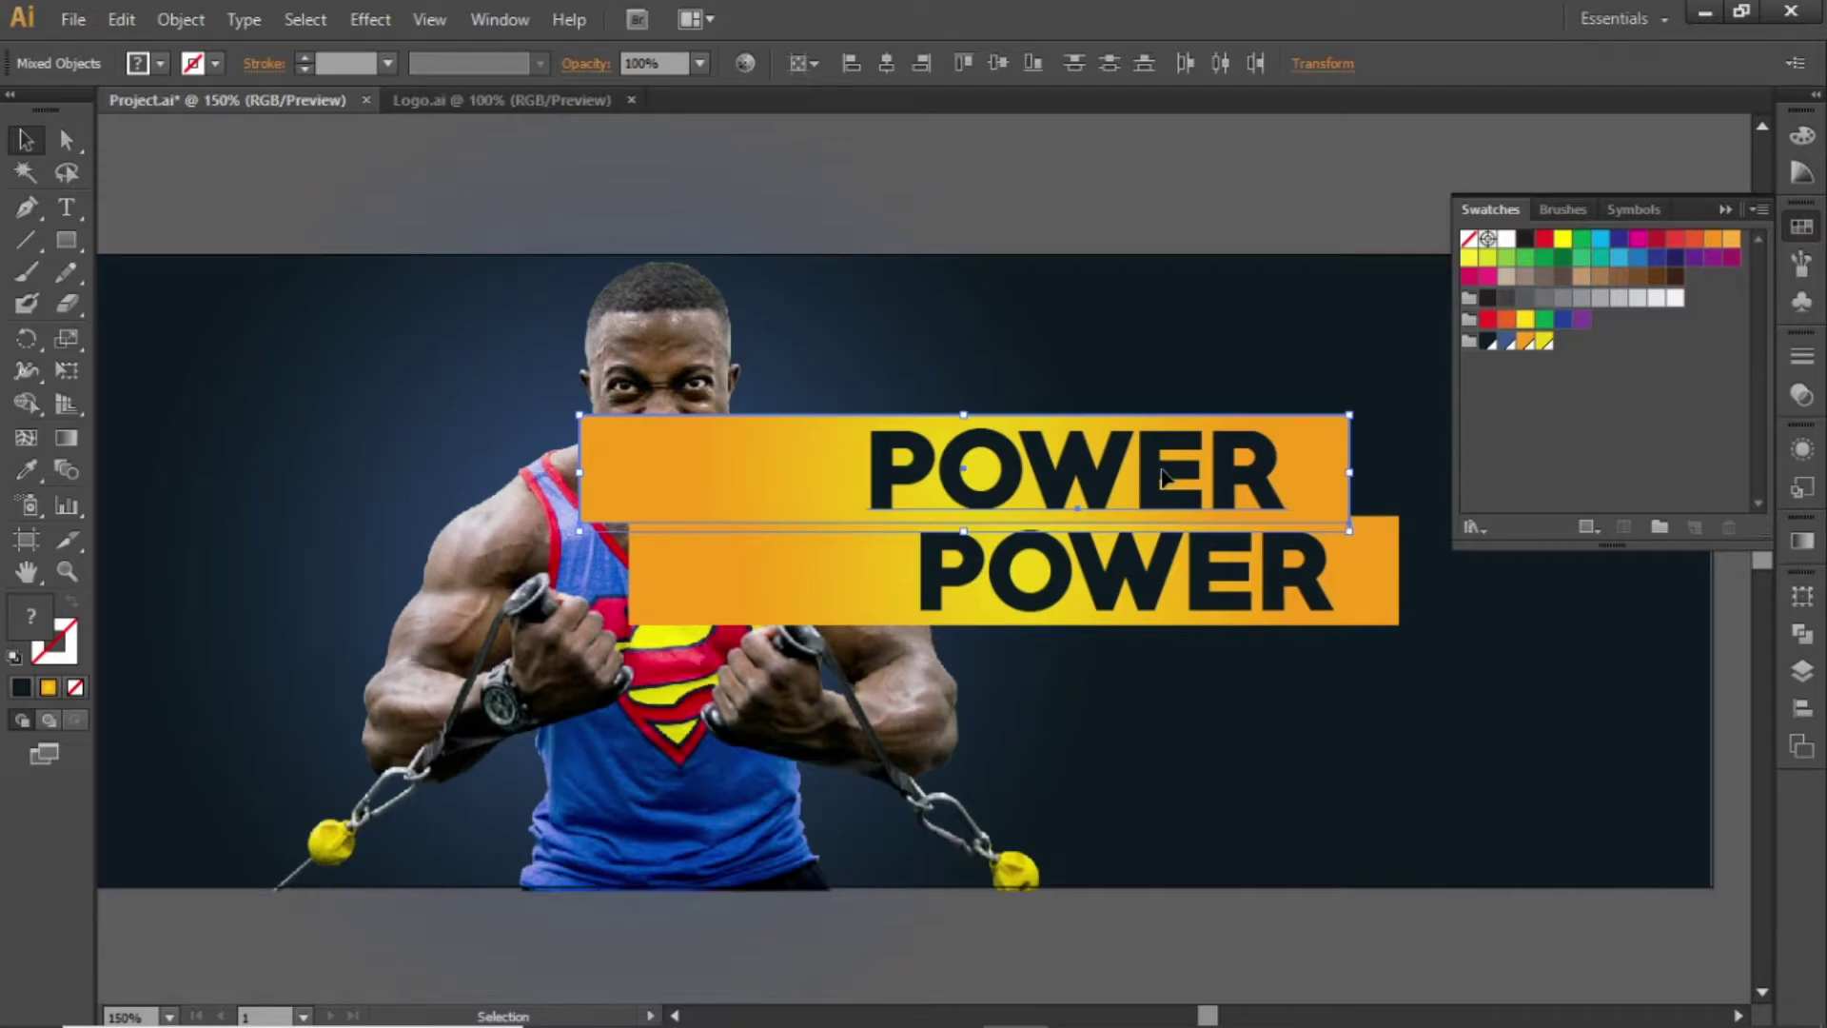
key(Left)
key(Left)
key(Left)
key(Left)
key(Left)
key(Left)
key(Left)
key(Left)
key(Left)
key(Left)
key(Left)
key(Left)
key(Left)
key(Left)
key(Up)
key(Up)
key(Up)
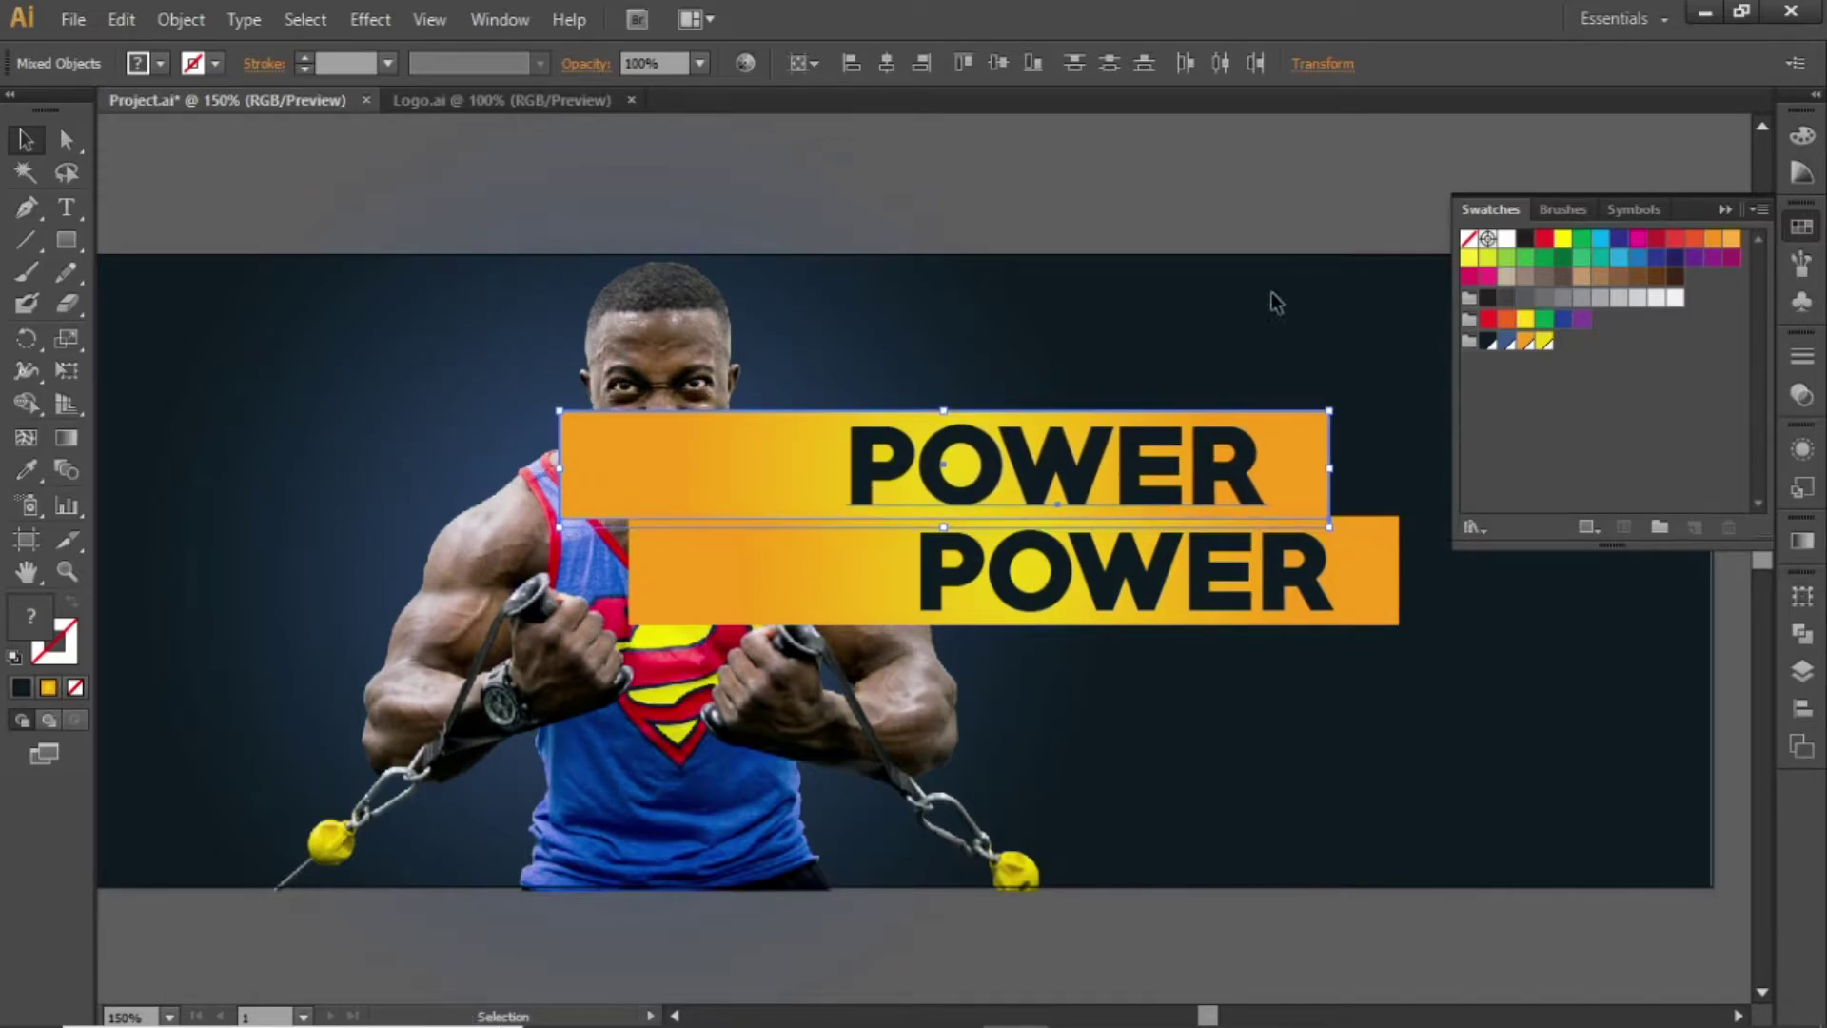
- Replace the text on the upper bar with FITNESS and color it white
click(1280, 310)
key(t)
click(1178, 466)
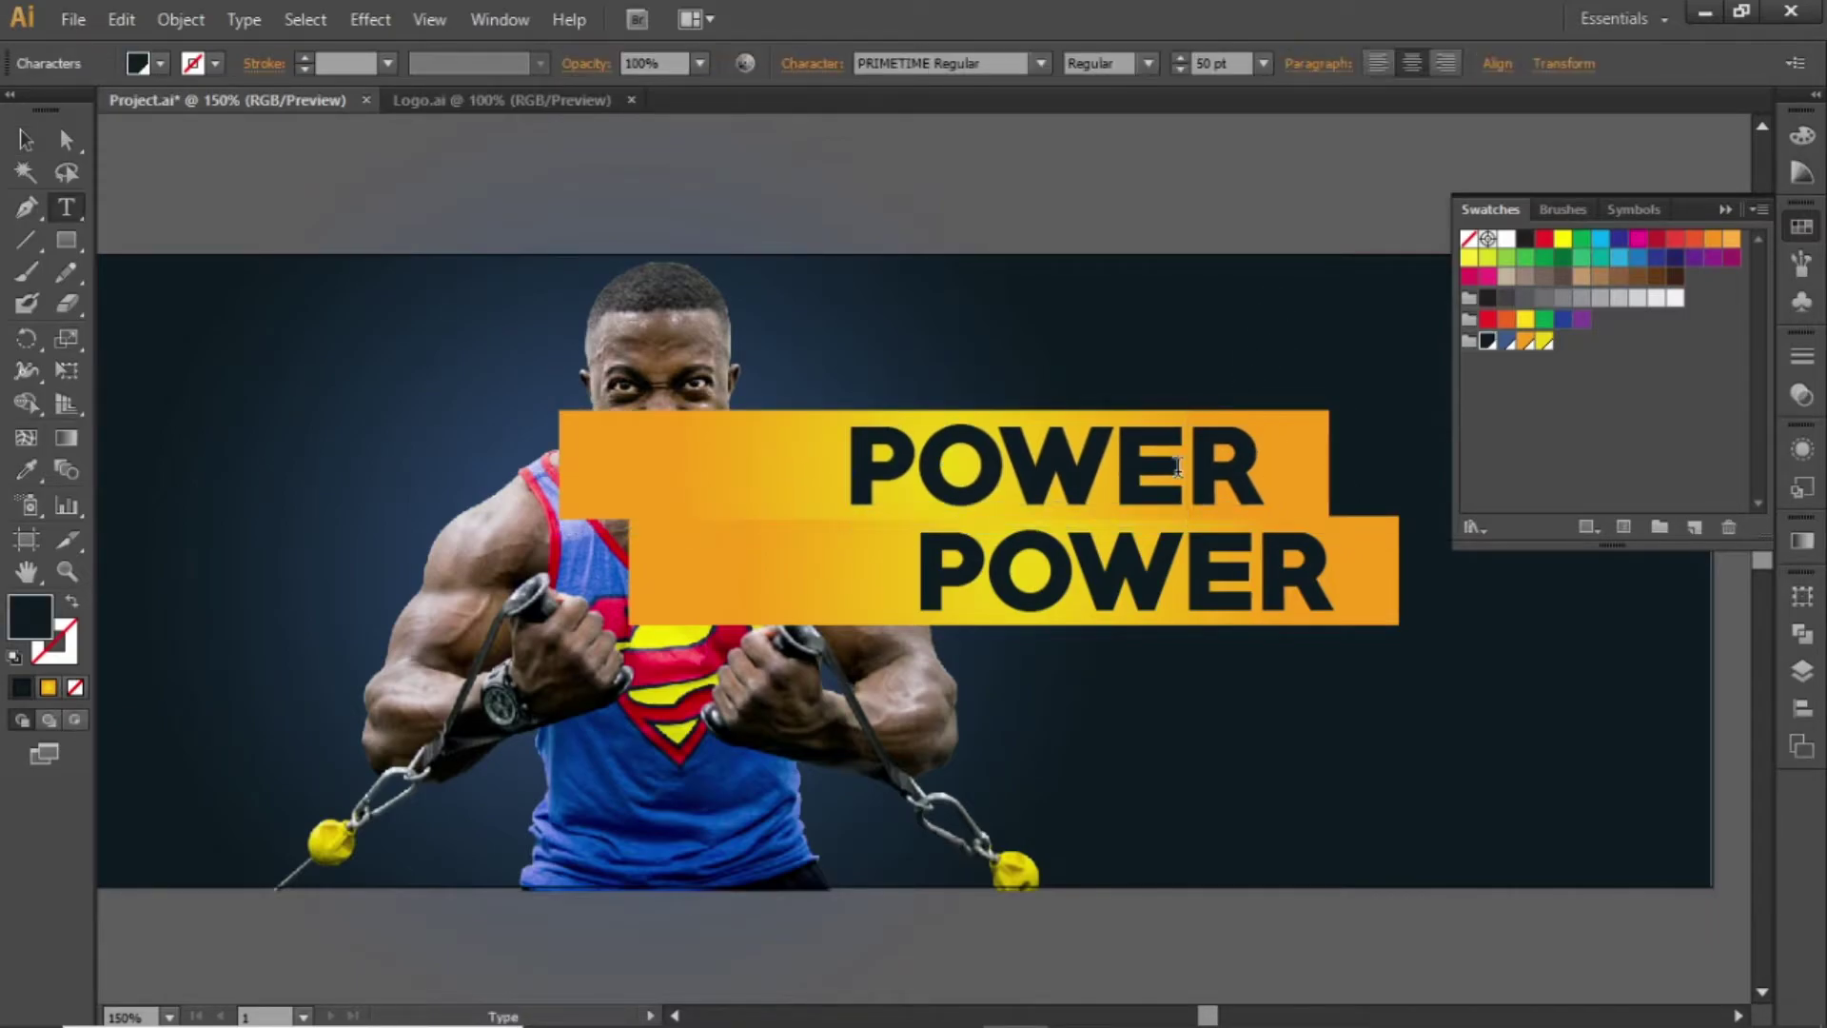
double_click(1178, 465)
text(FITNESS)
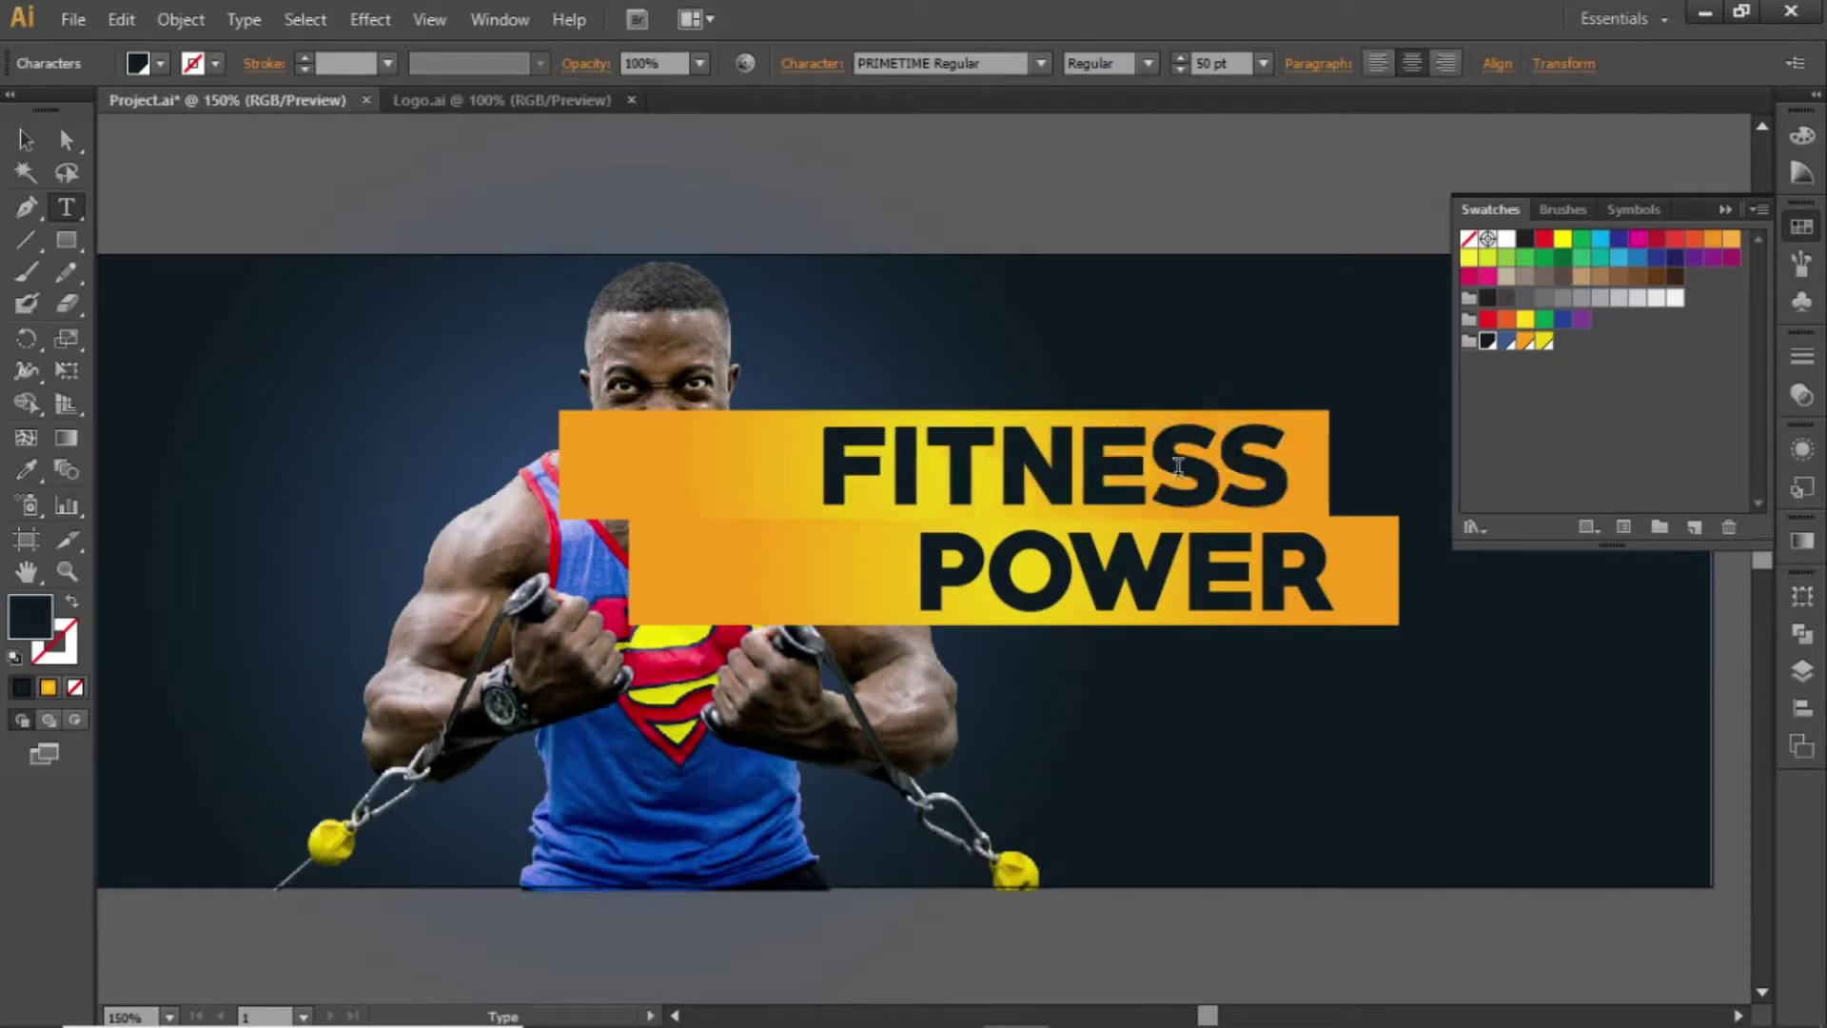
key(Escape)
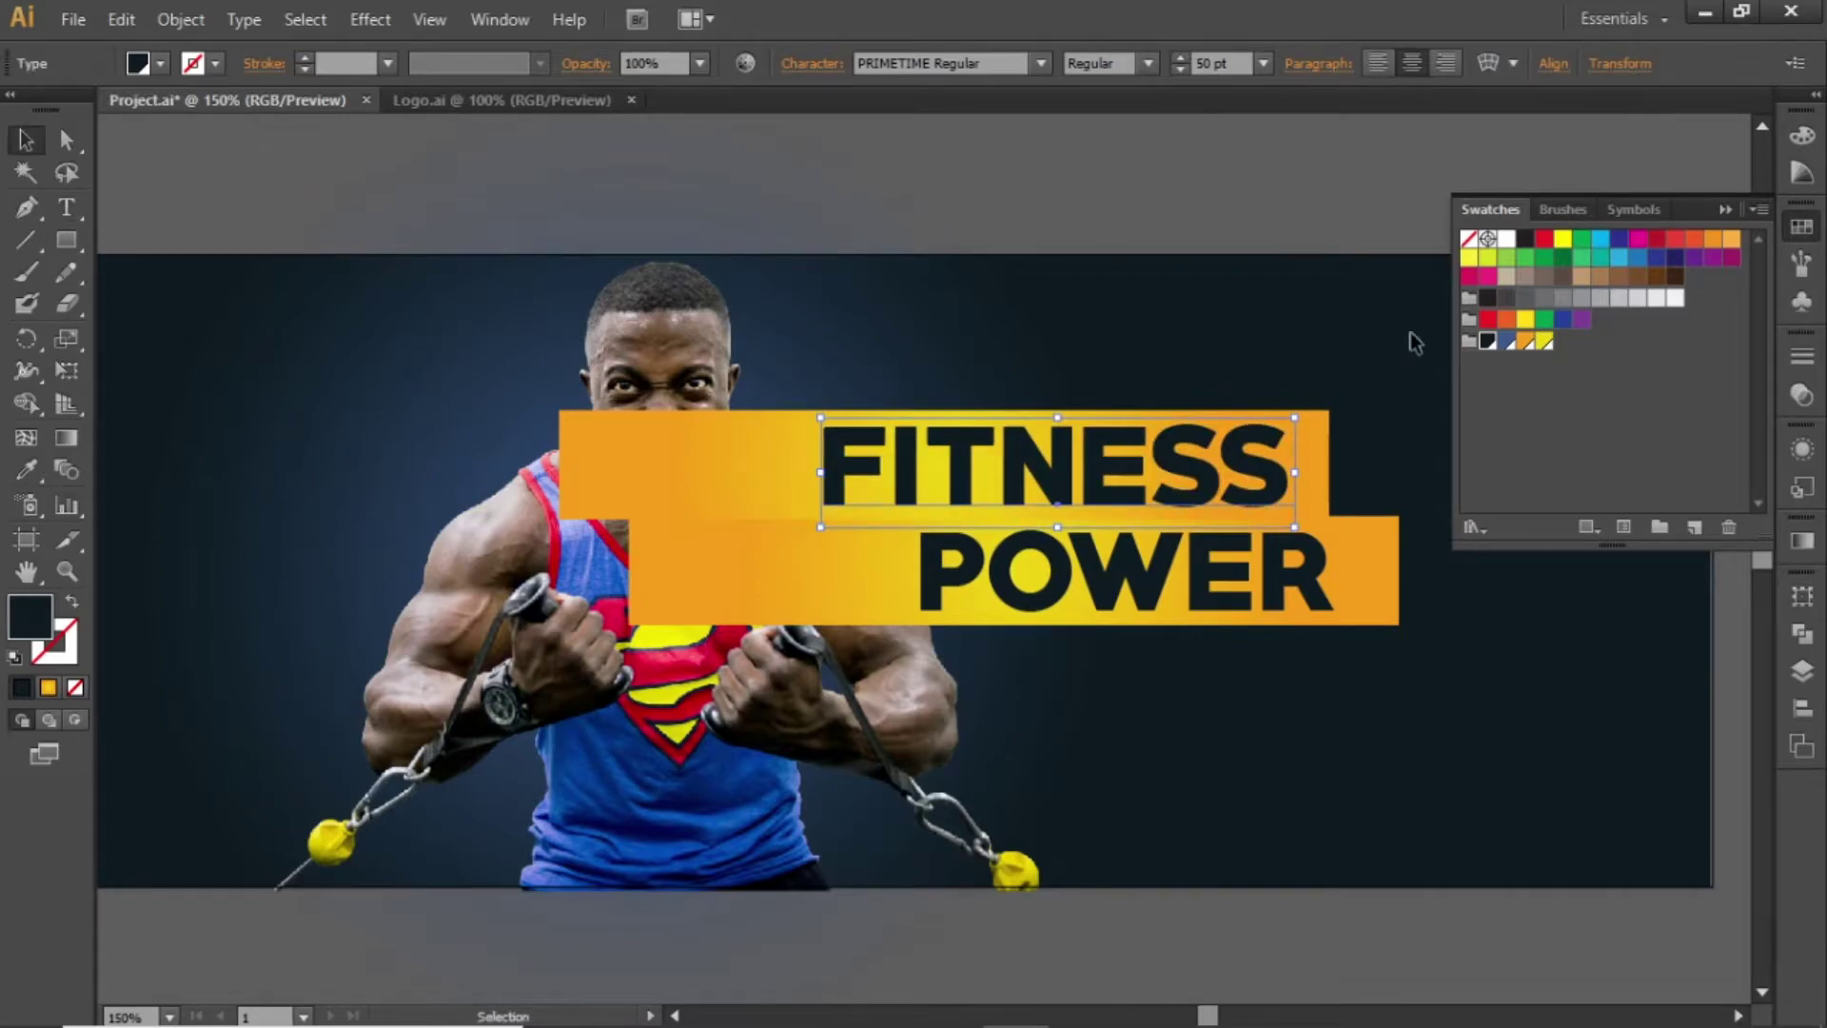
click(1506, 239)
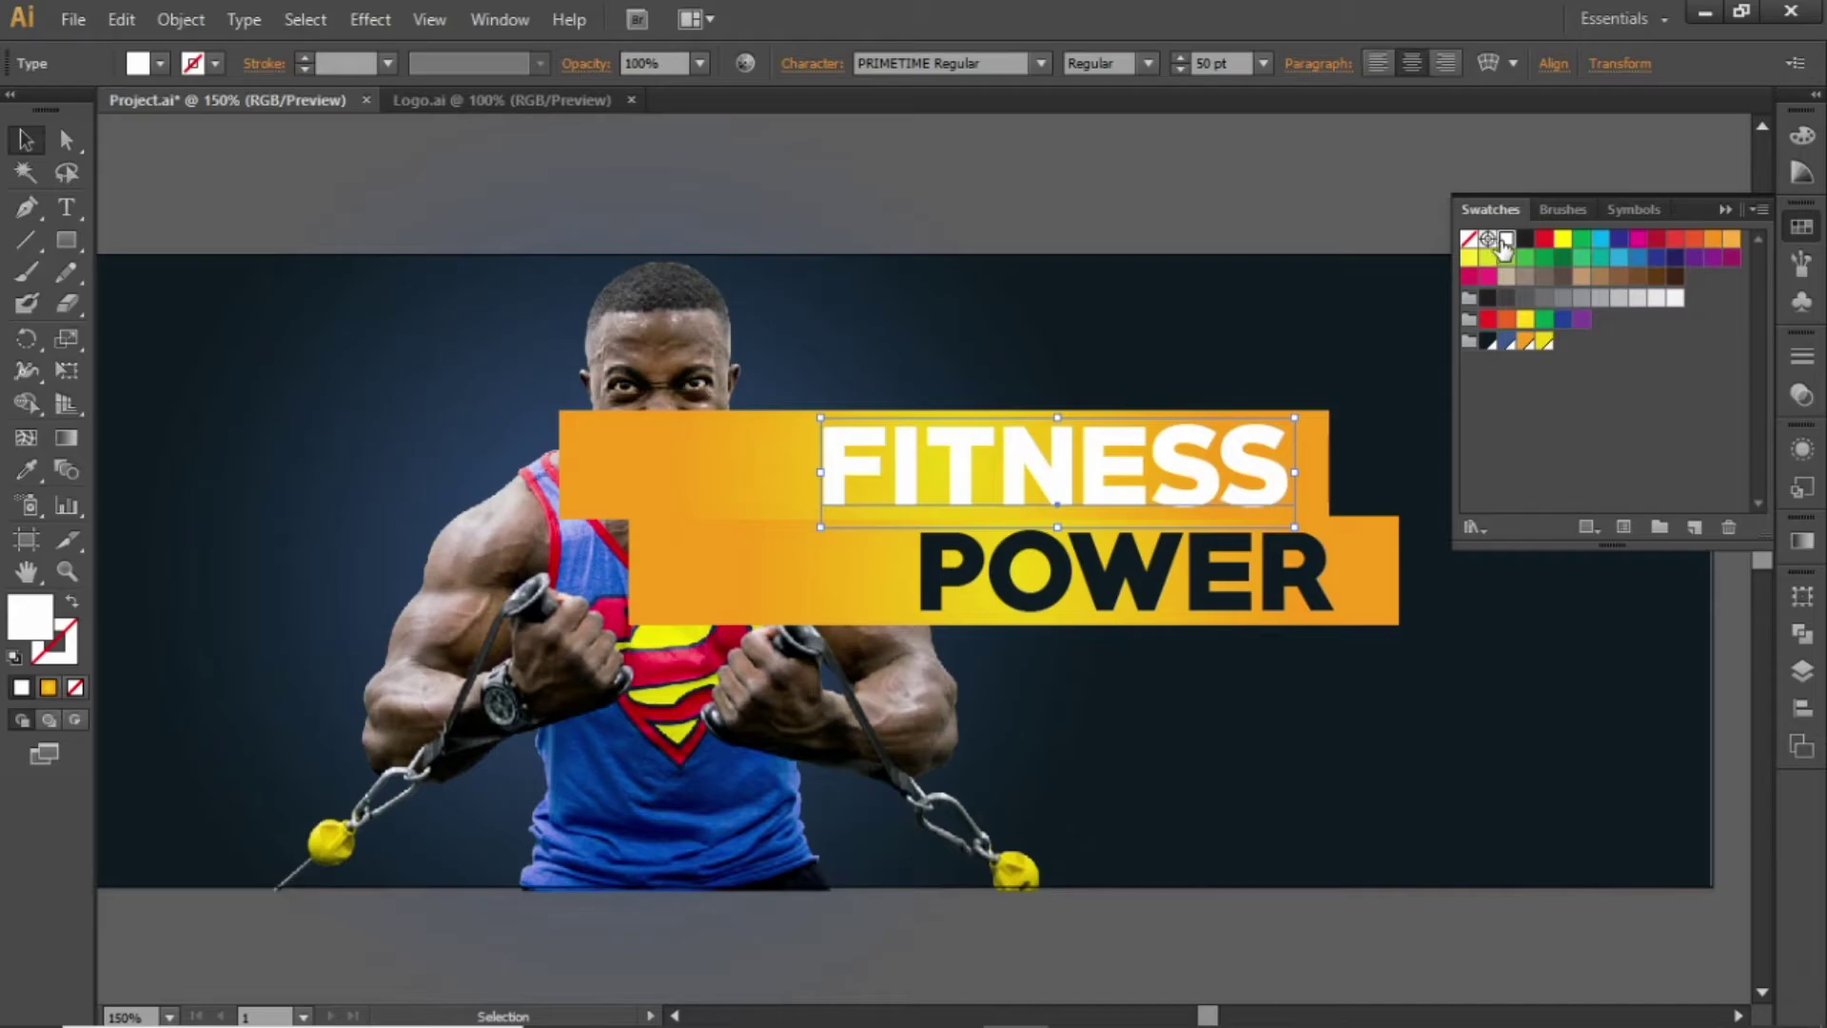
click(1358, 198)
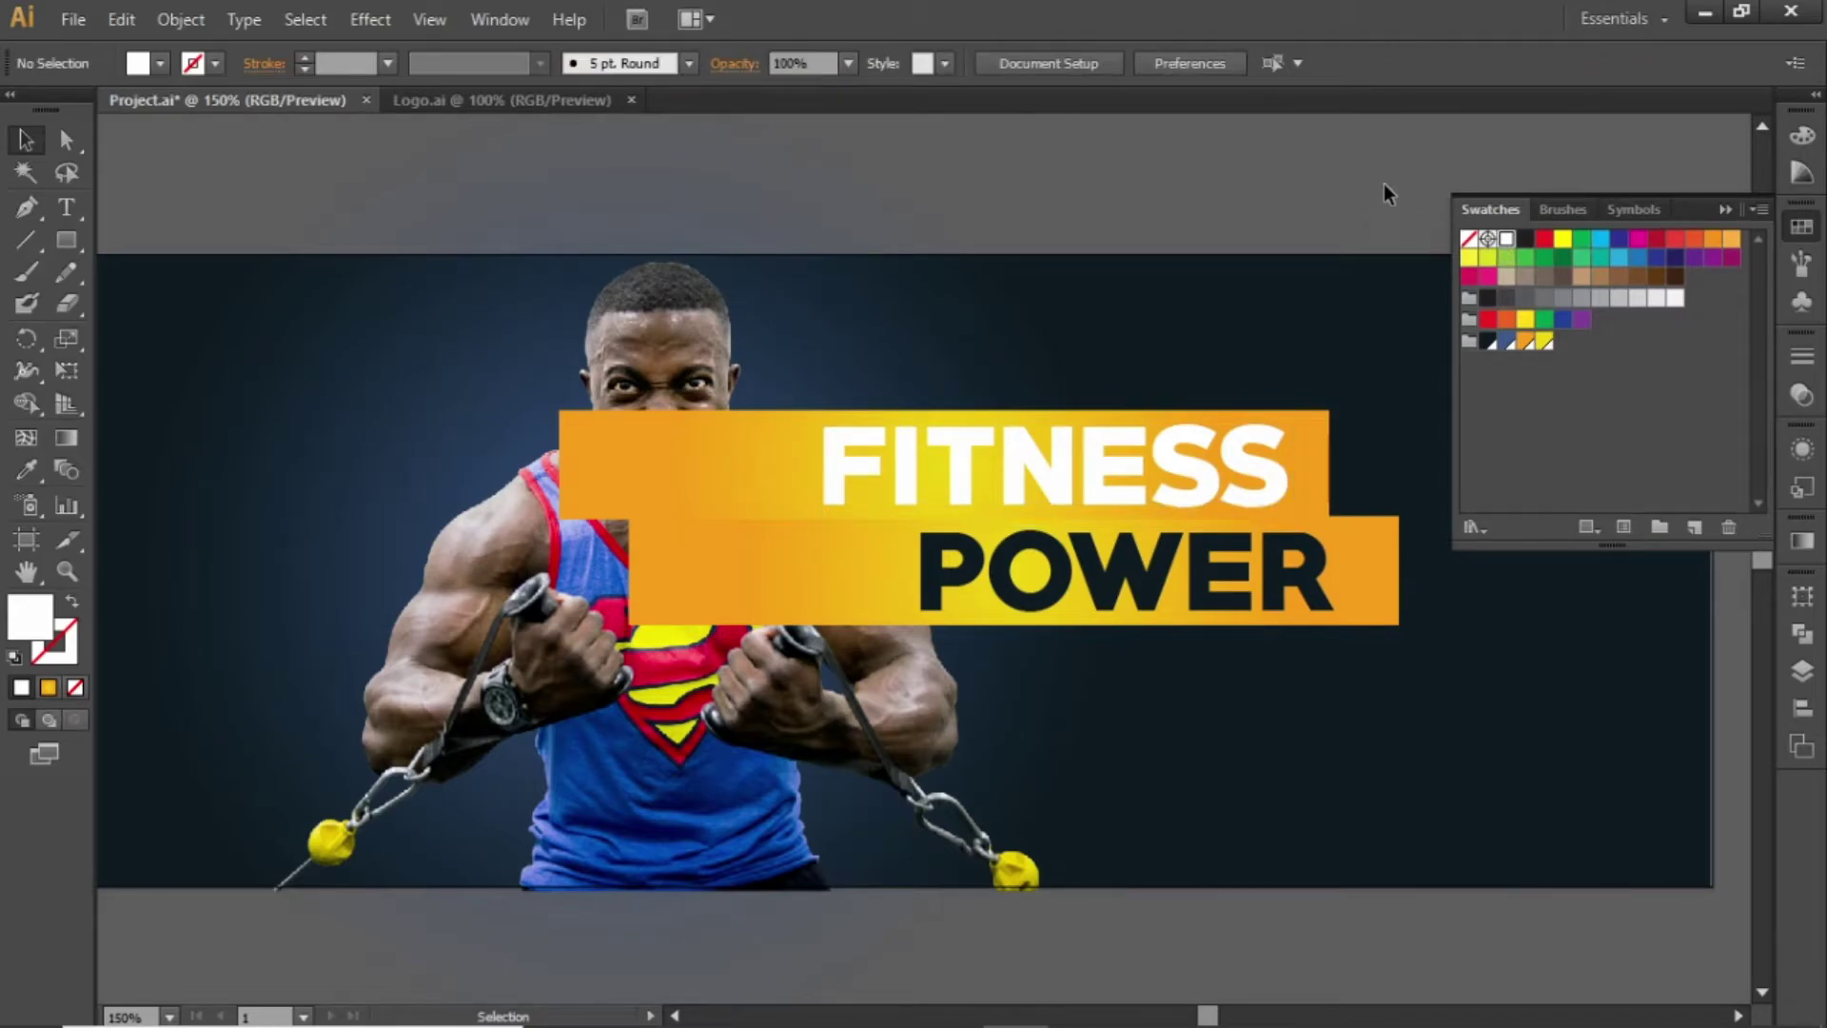
- Apply a Multiply drop shadow with 75% opacity, 2 px X and Y offsets and 3 px blur to the upper bar and its FITNESS text
drag(1368, 365, 1118, 471)
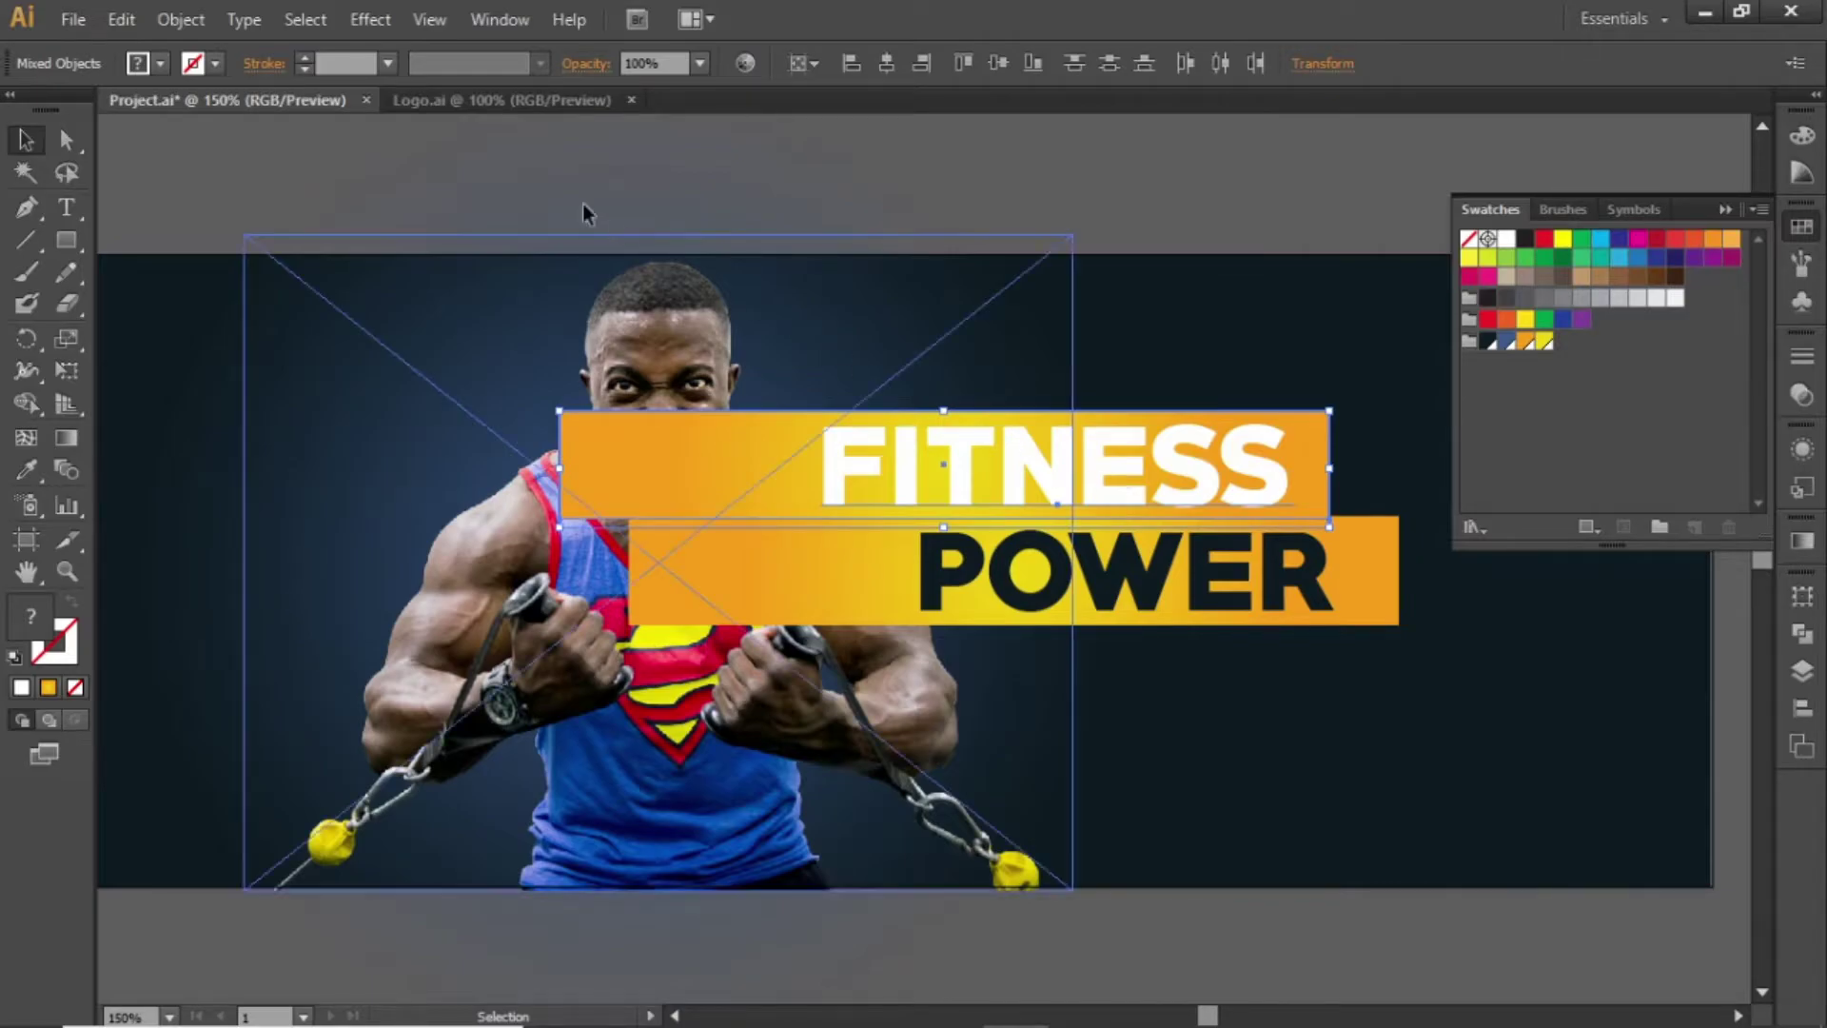
click(350, 22)
mouse_move(526, 321)
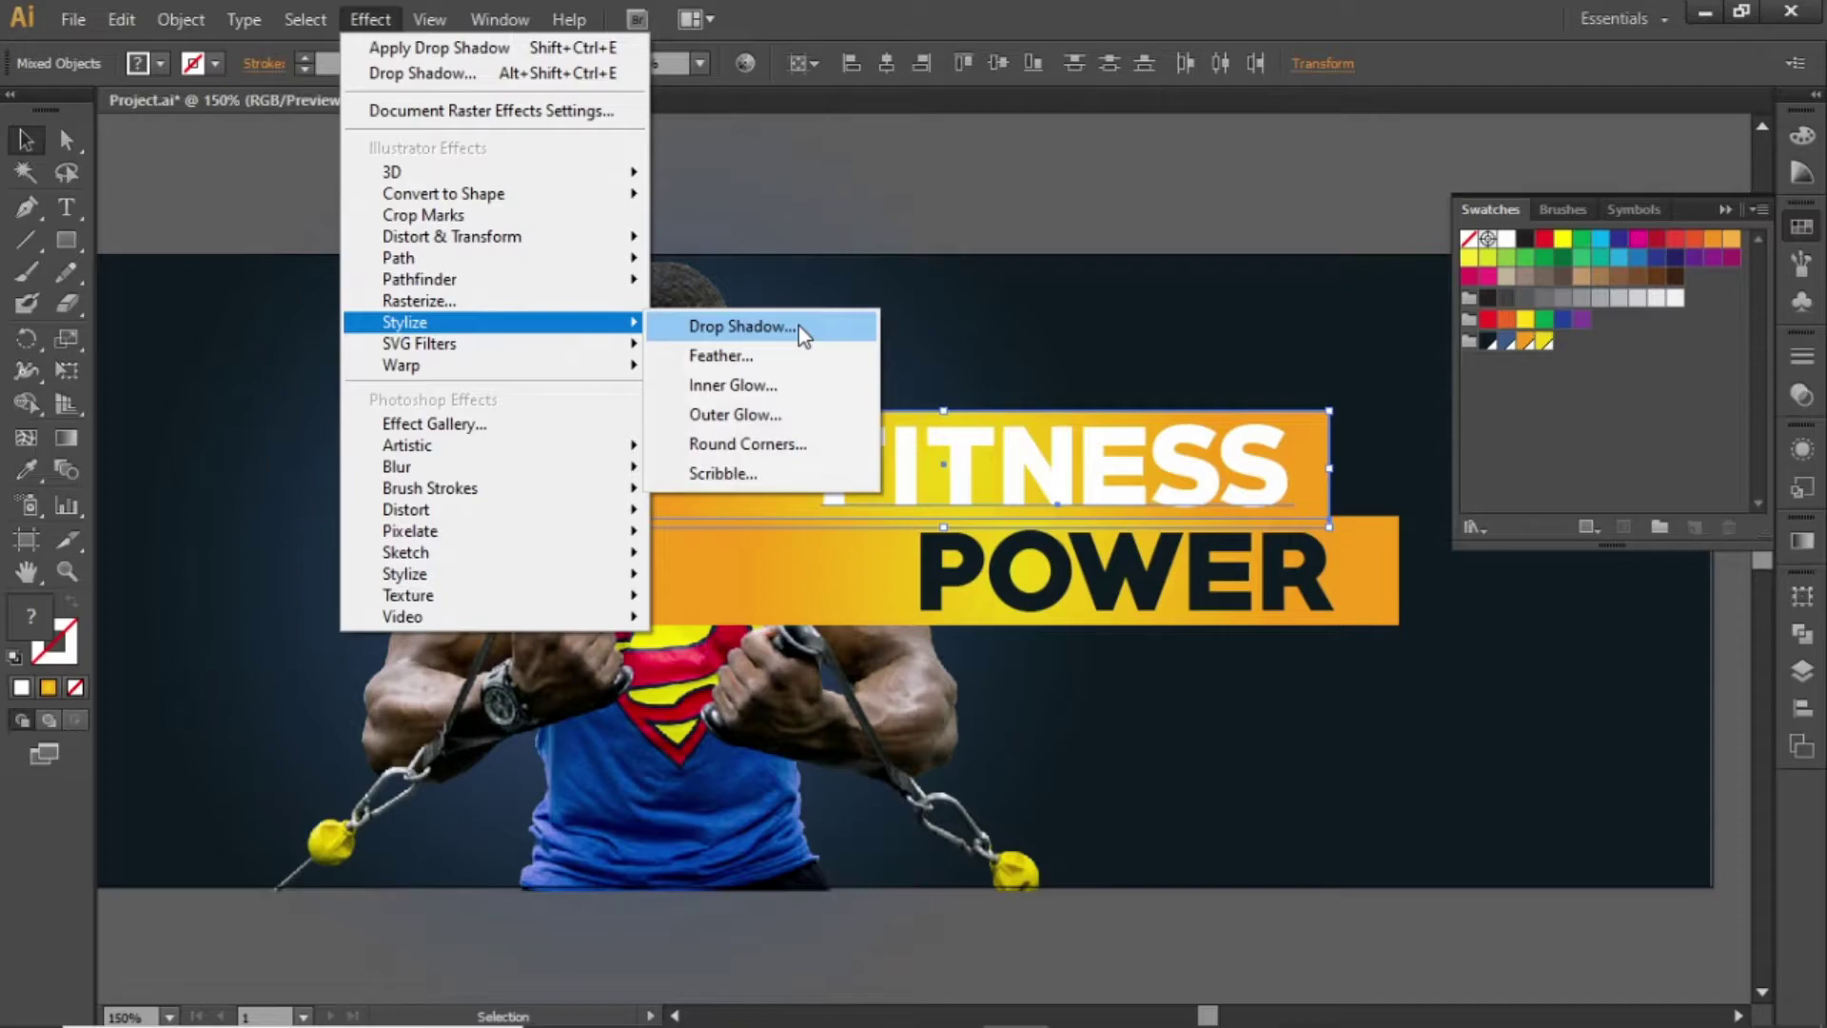
click(797, 325)
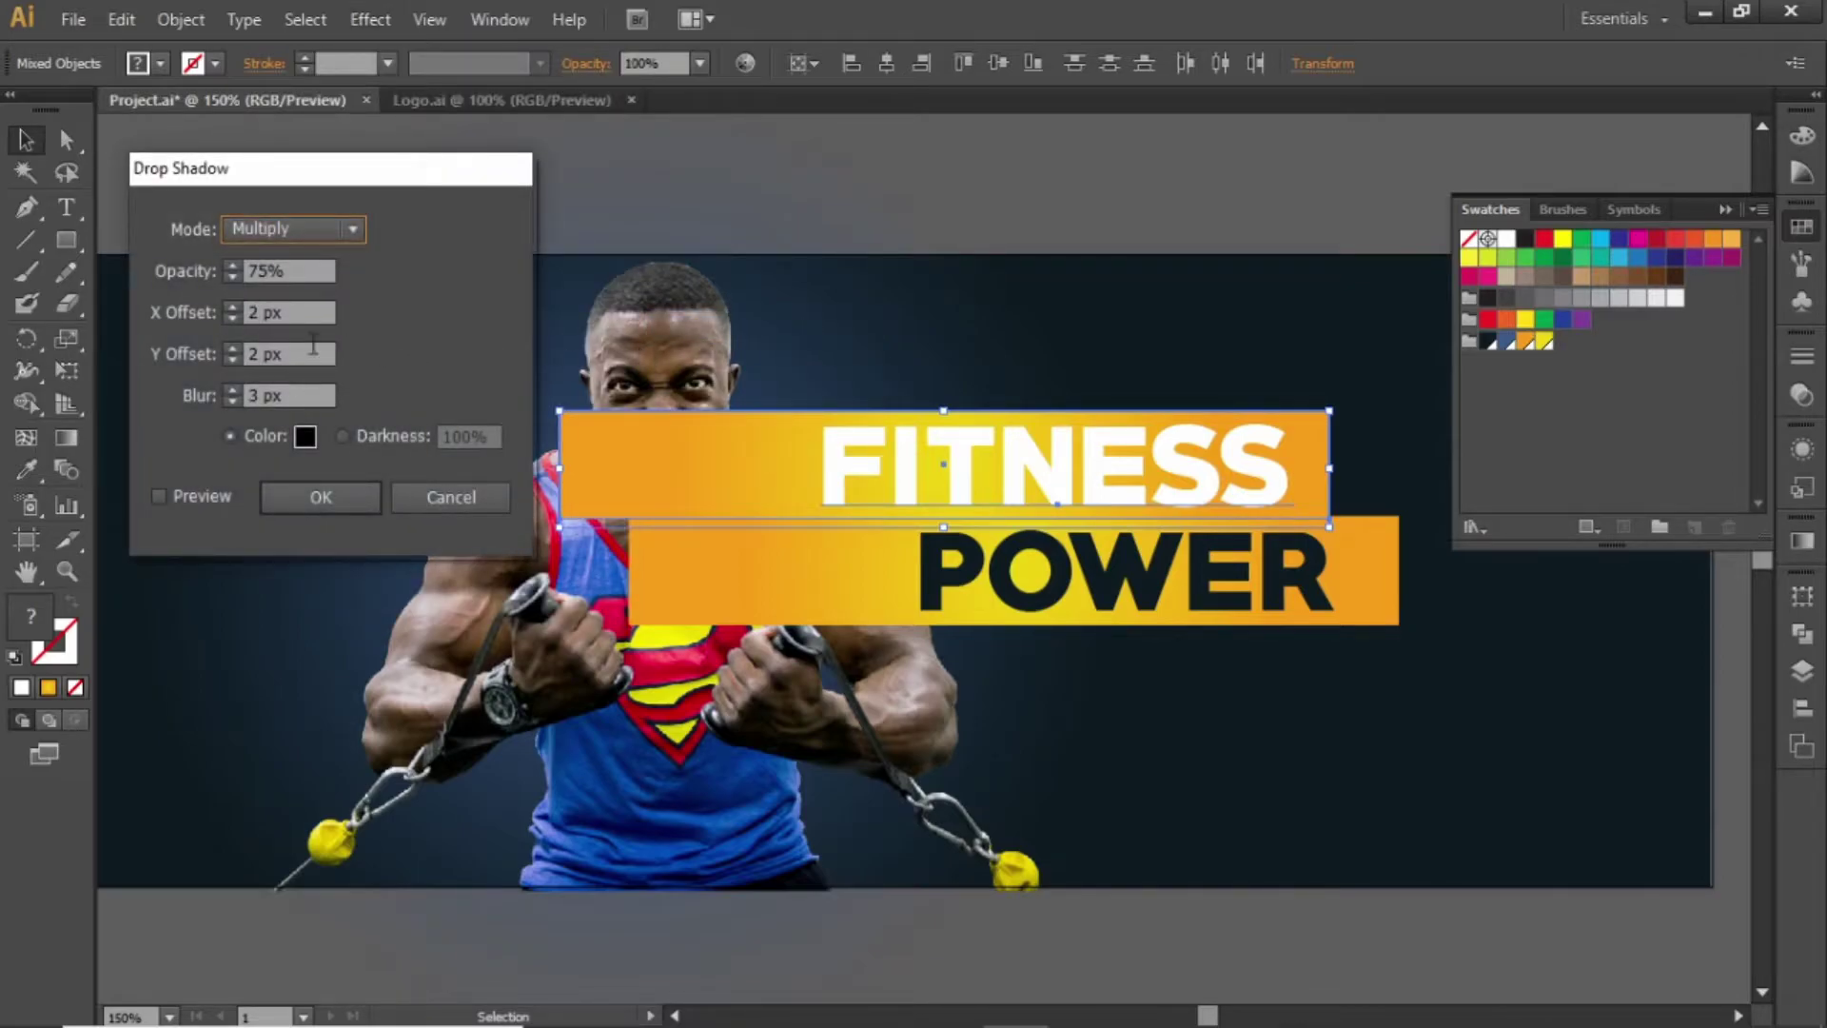
click(333, 495)
click(1081, 211)
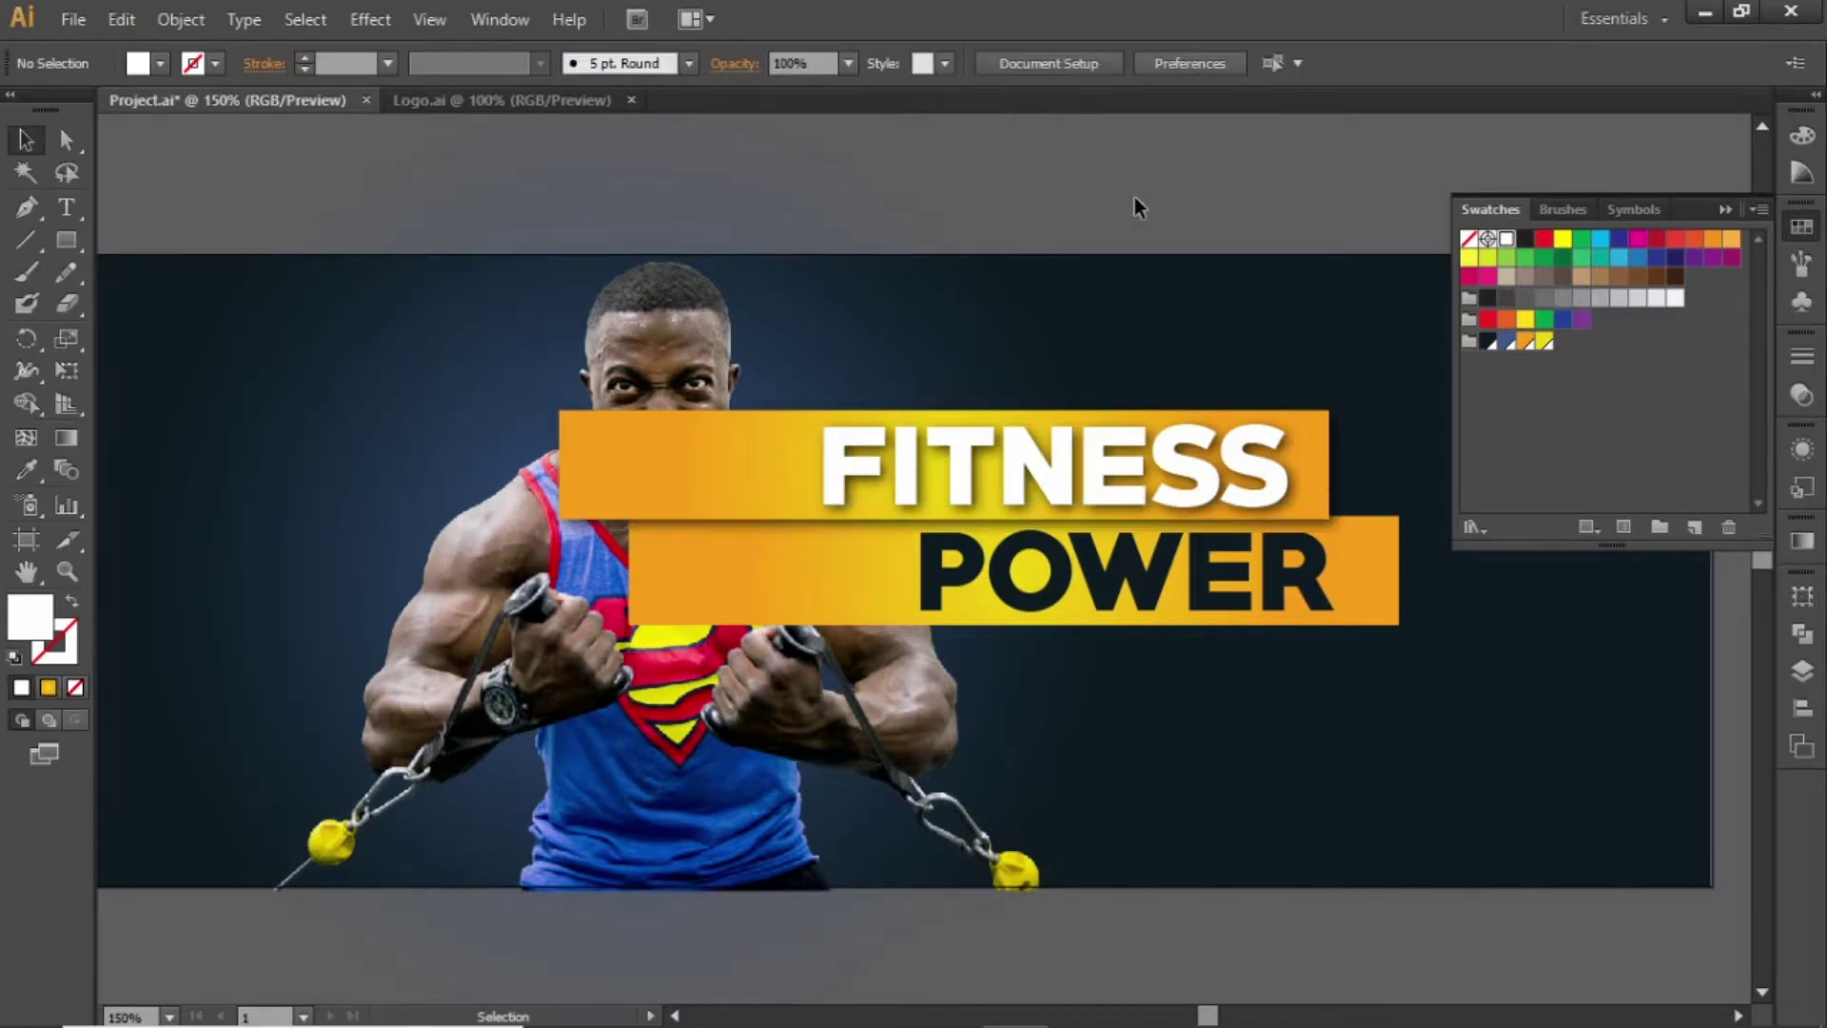
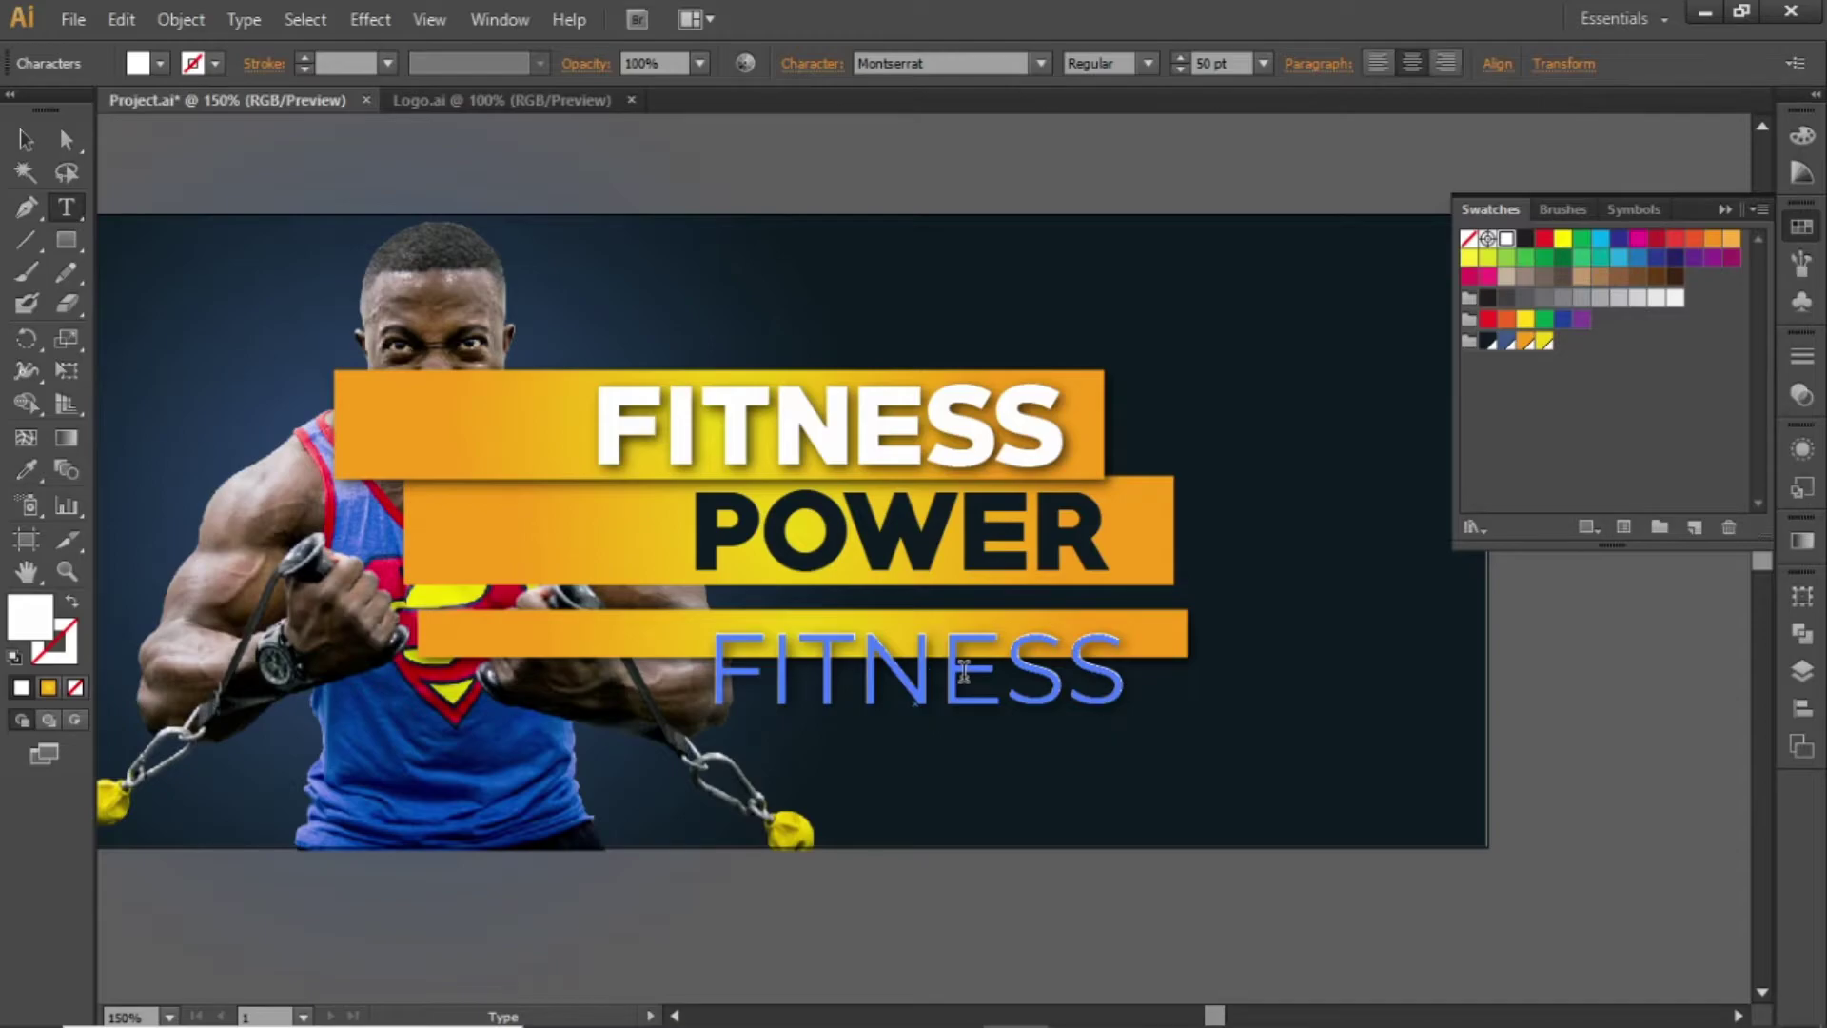
- Replace the FITNESS text over the thin lower bar with GET 30 DAYS FREE TRIAL
double_click(942, 681)
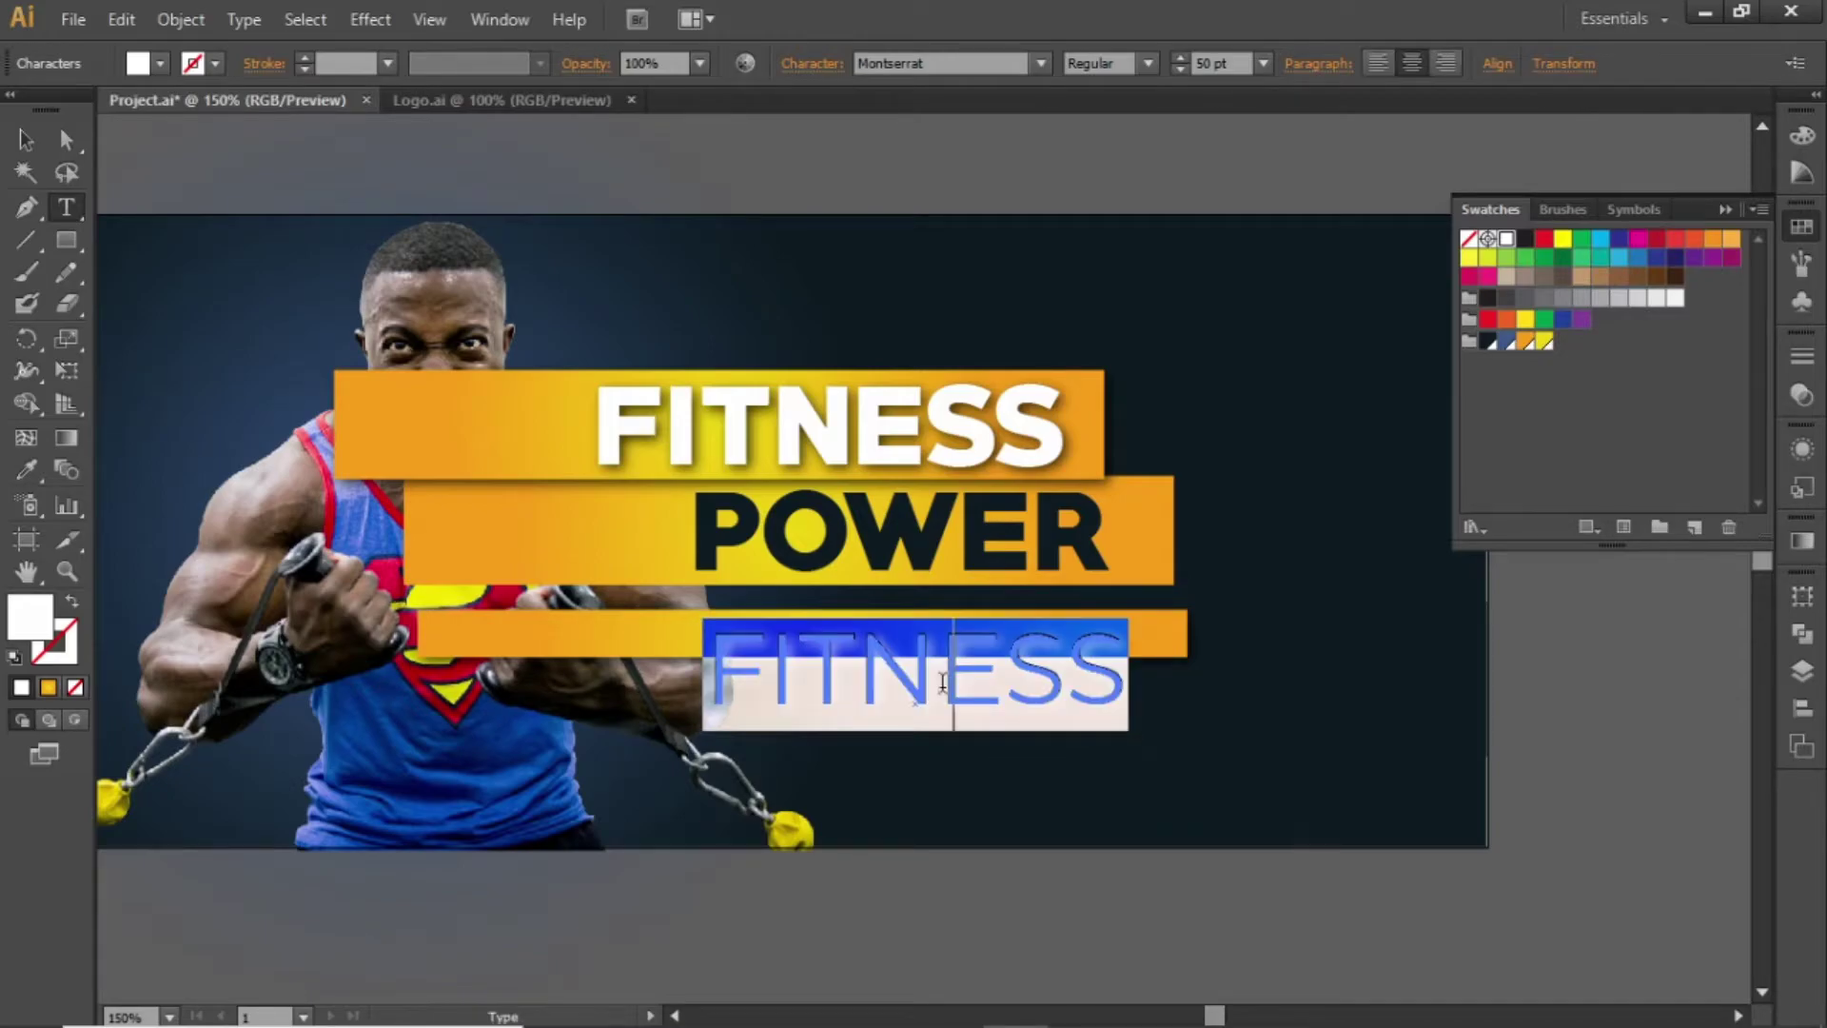
text(GET 30 DAYS FREE TRIAL)
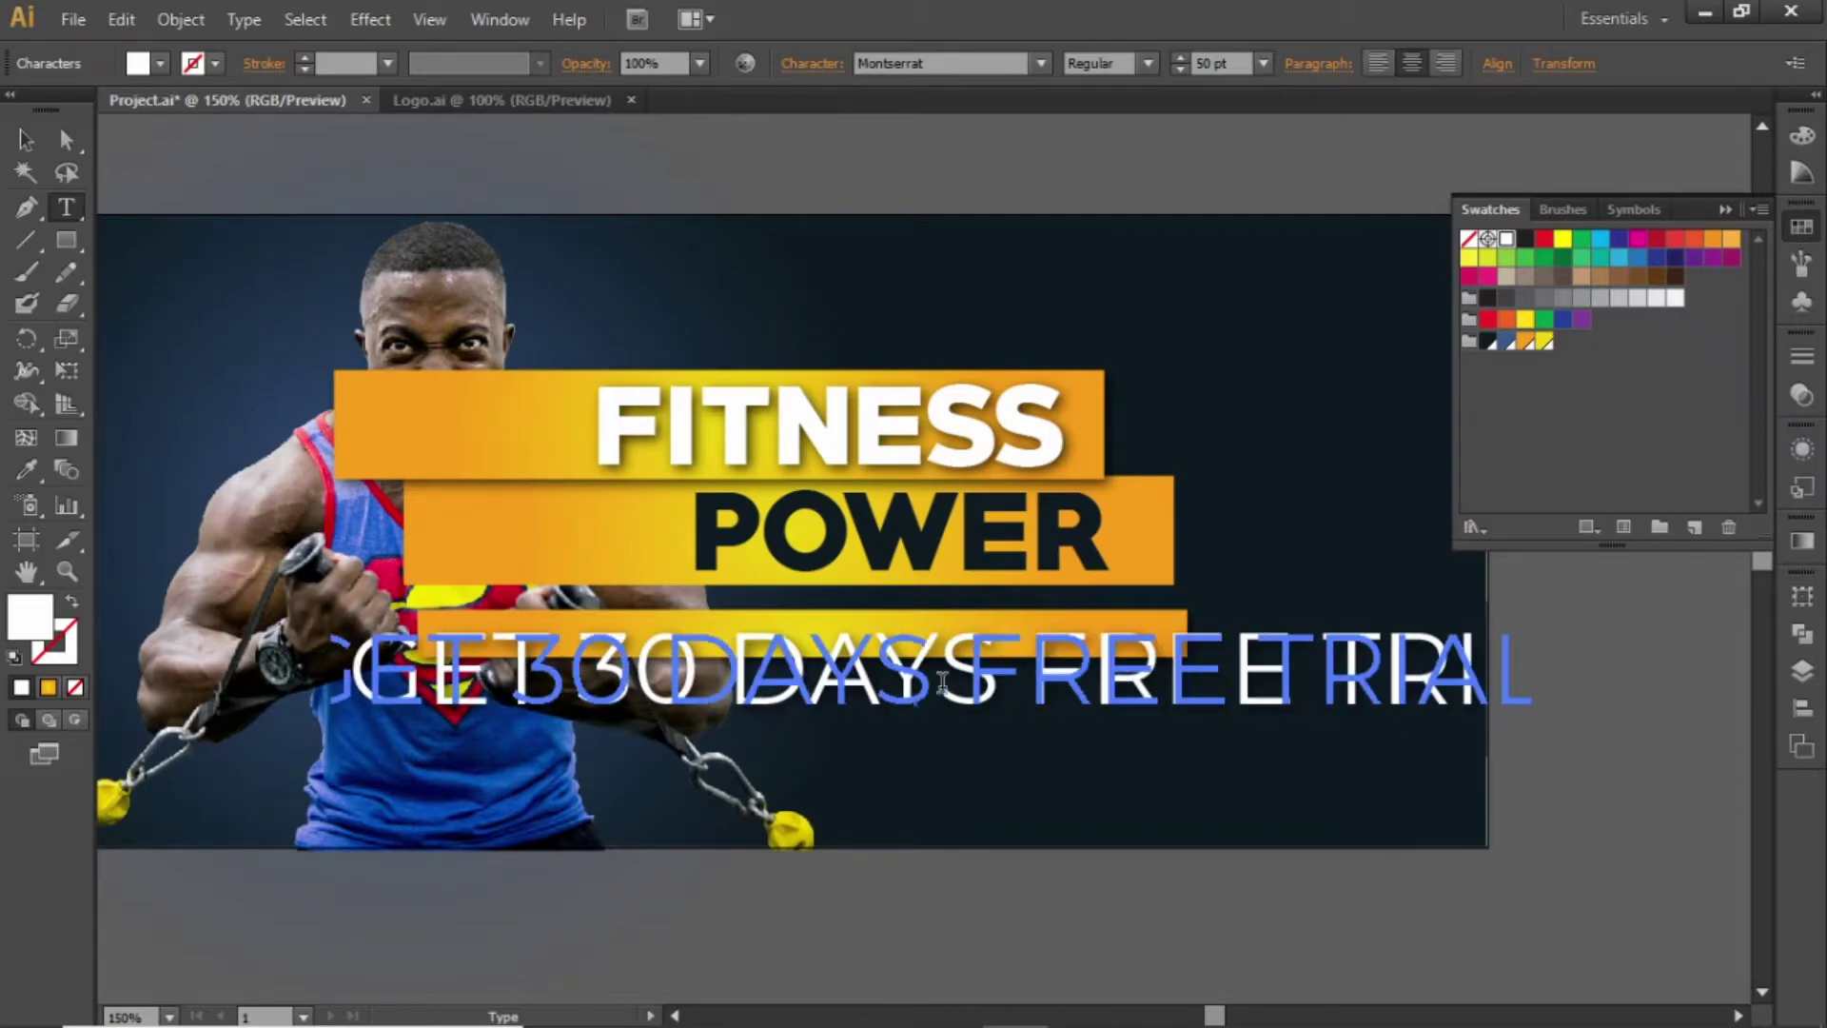
key(Escape)
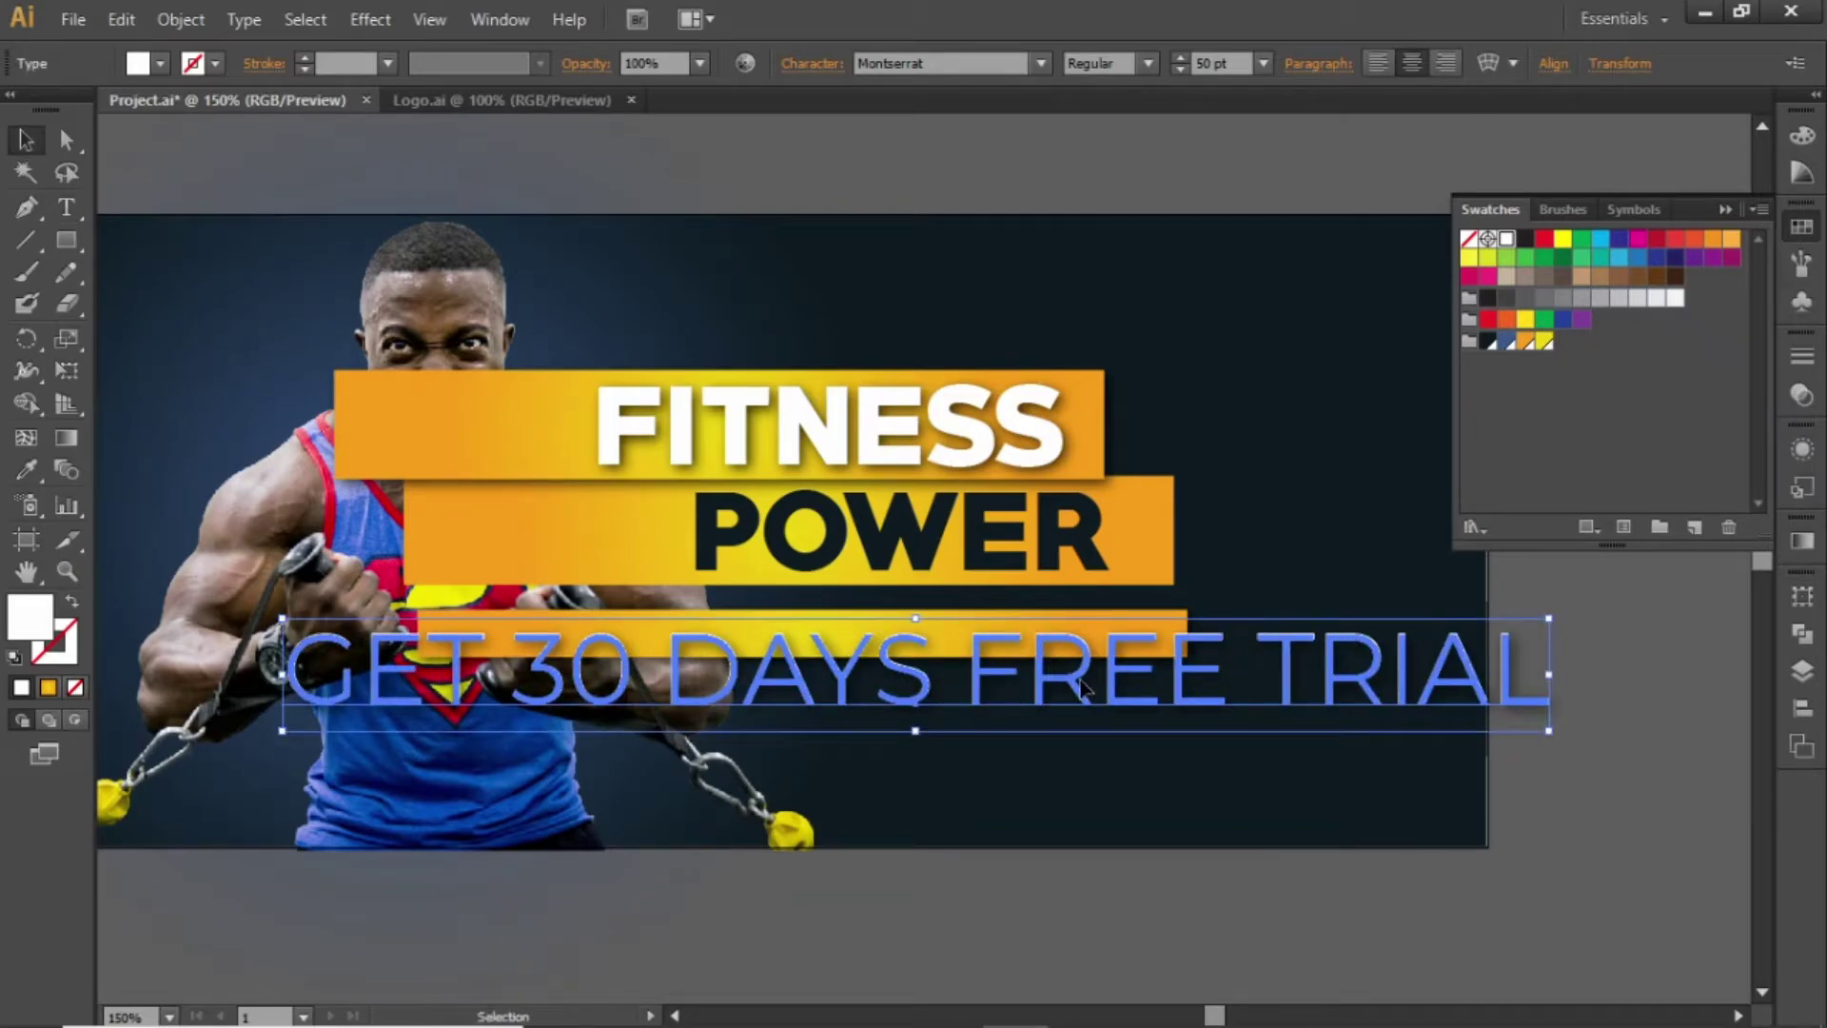
- Set the GET 30 DAYS FREE TRIAL text to Montserrat Bold at 11 pt
click(1150, 61)
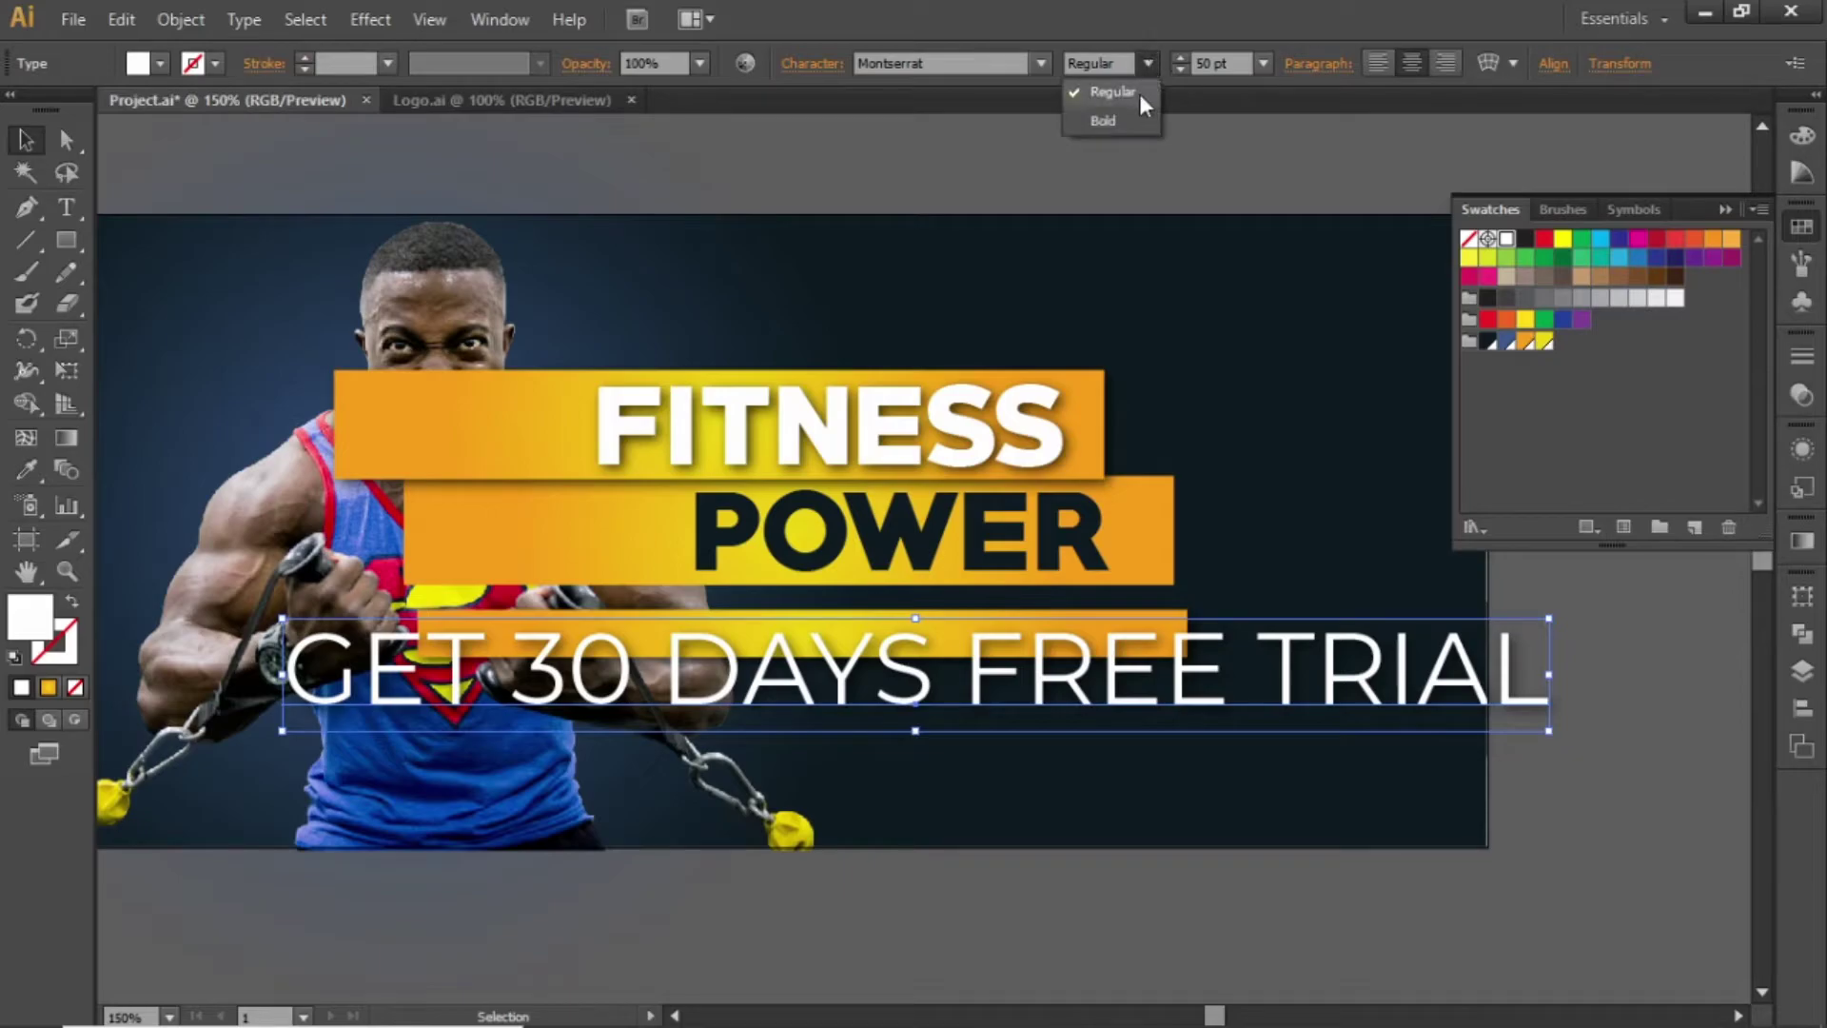
click(1132, 122)
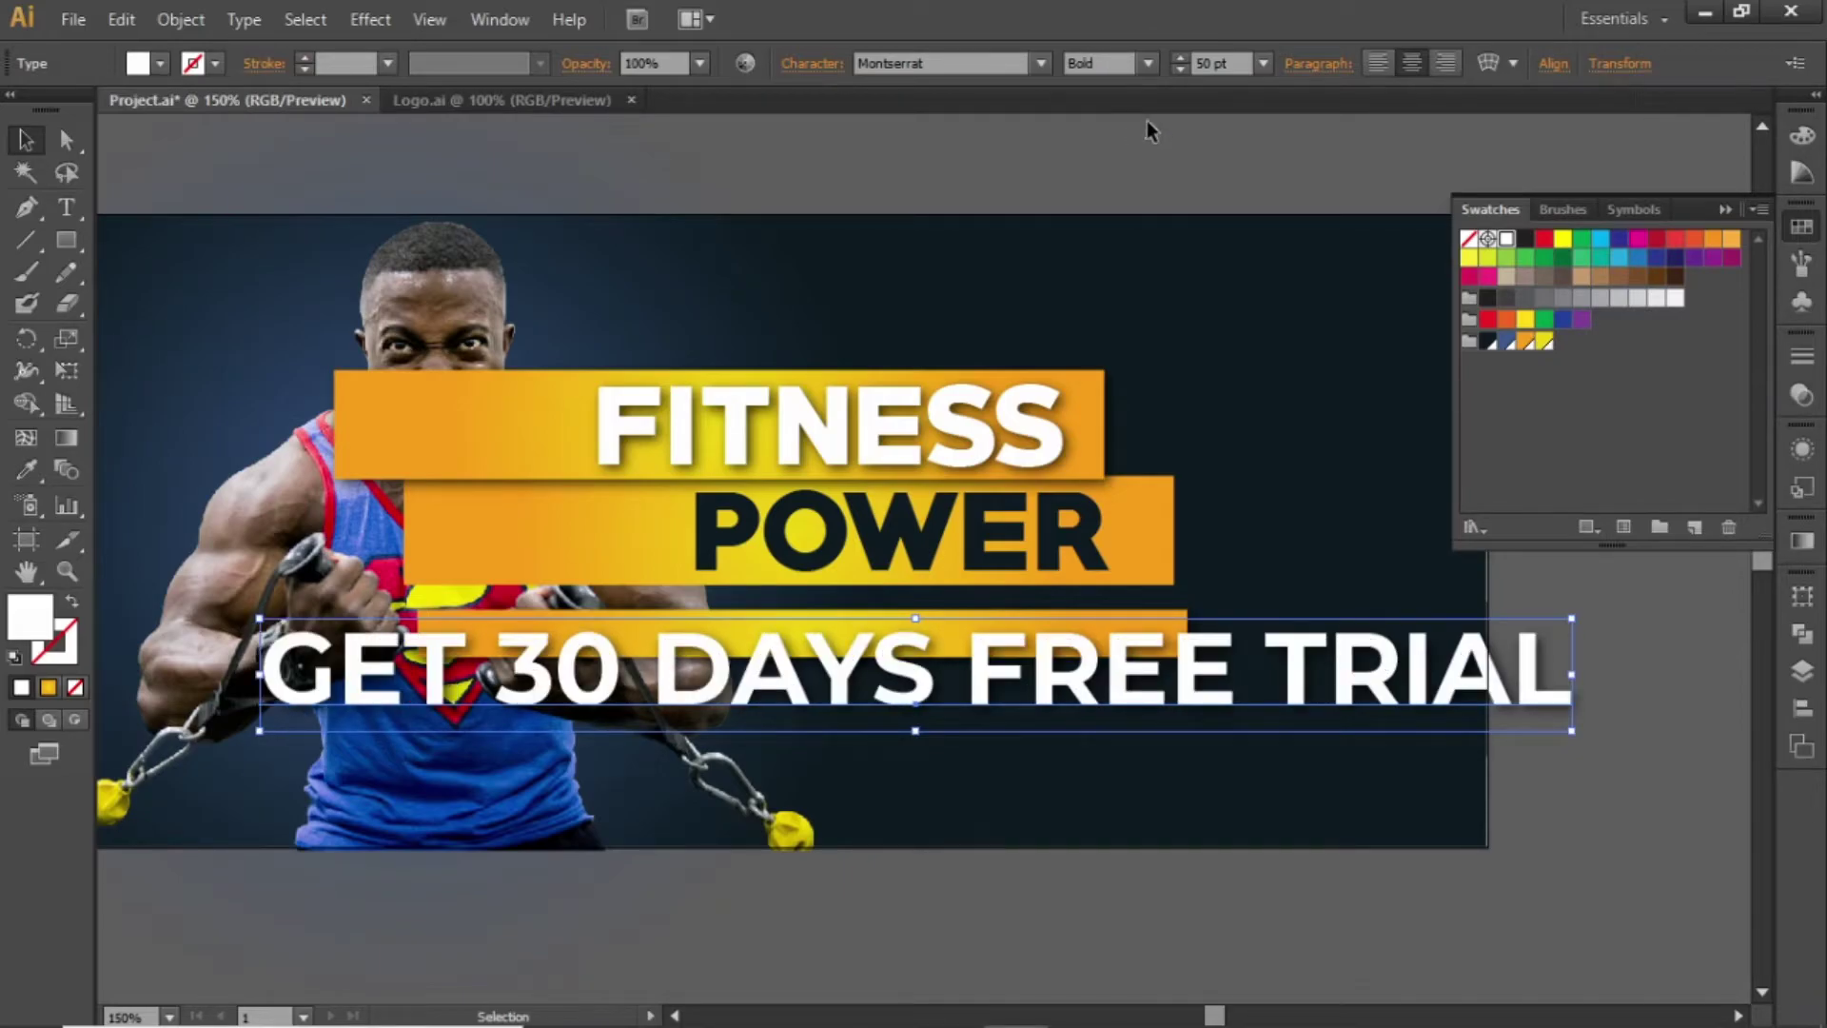
click(1230, 62)
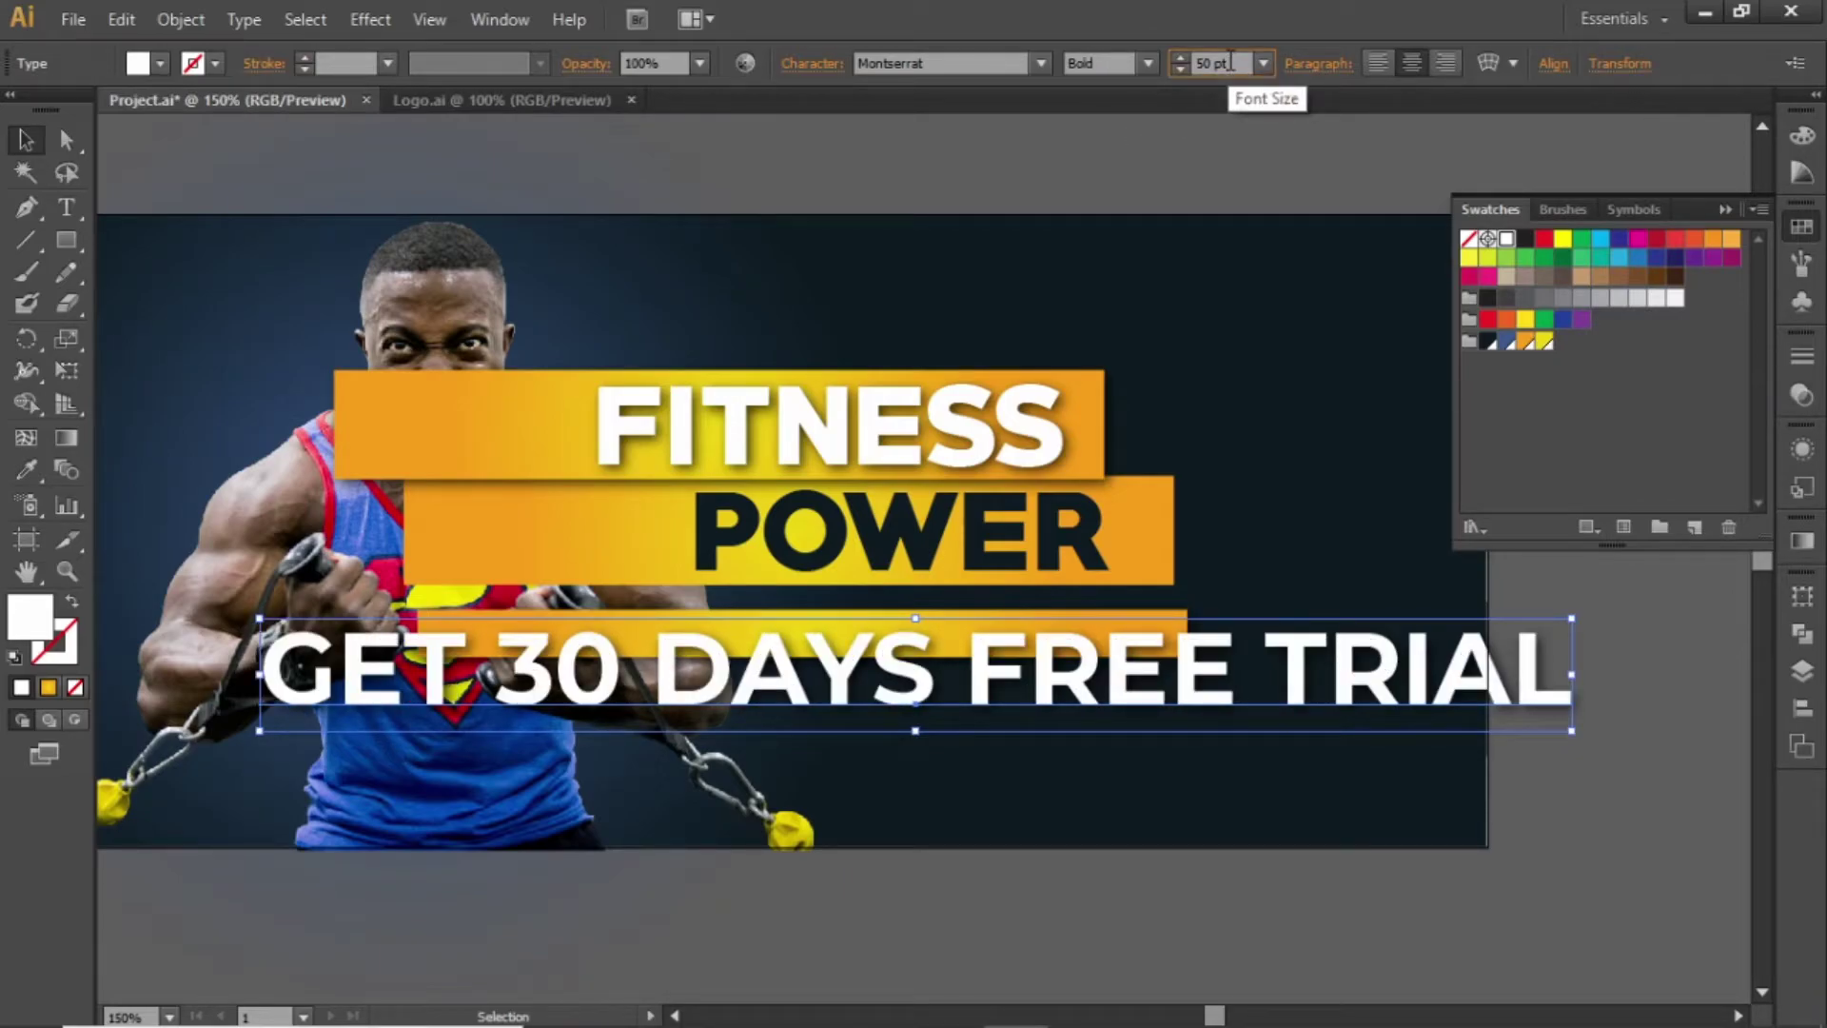
key(shift+Down)
key(shift+Down)
key(shift+Down)
key(shift+Down)
key(Up)
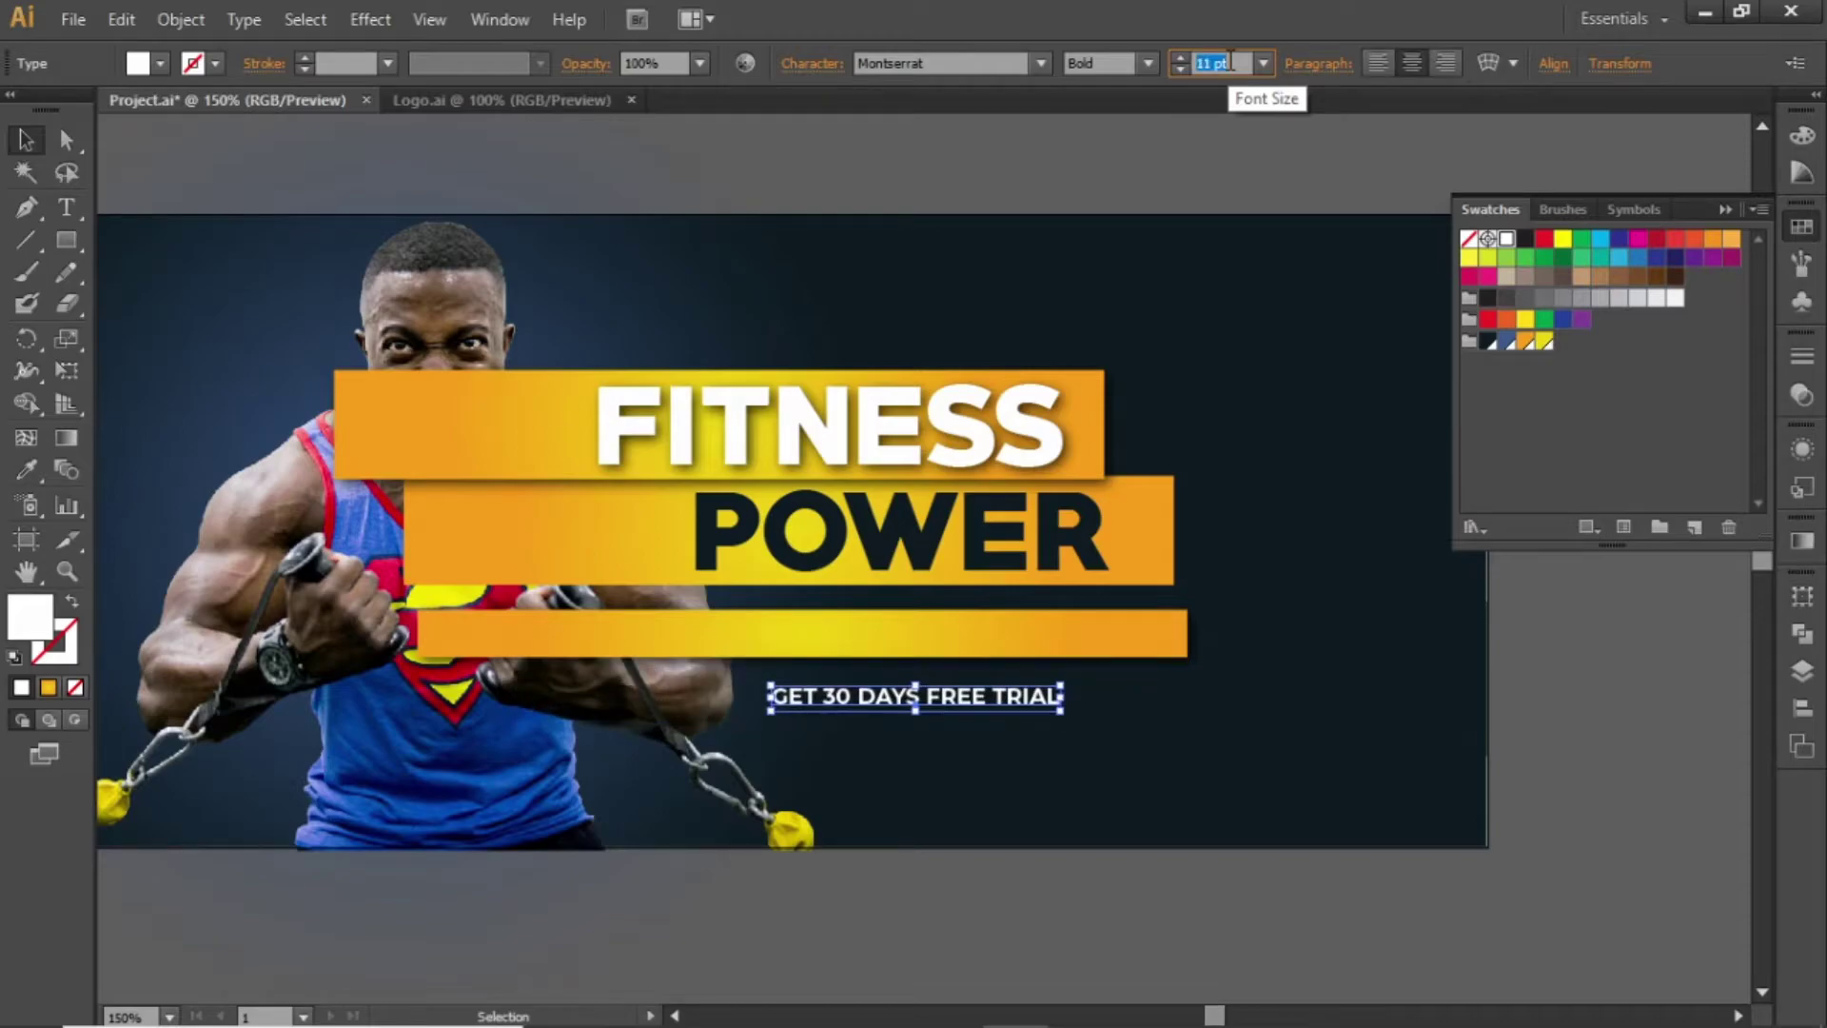
key(Return)
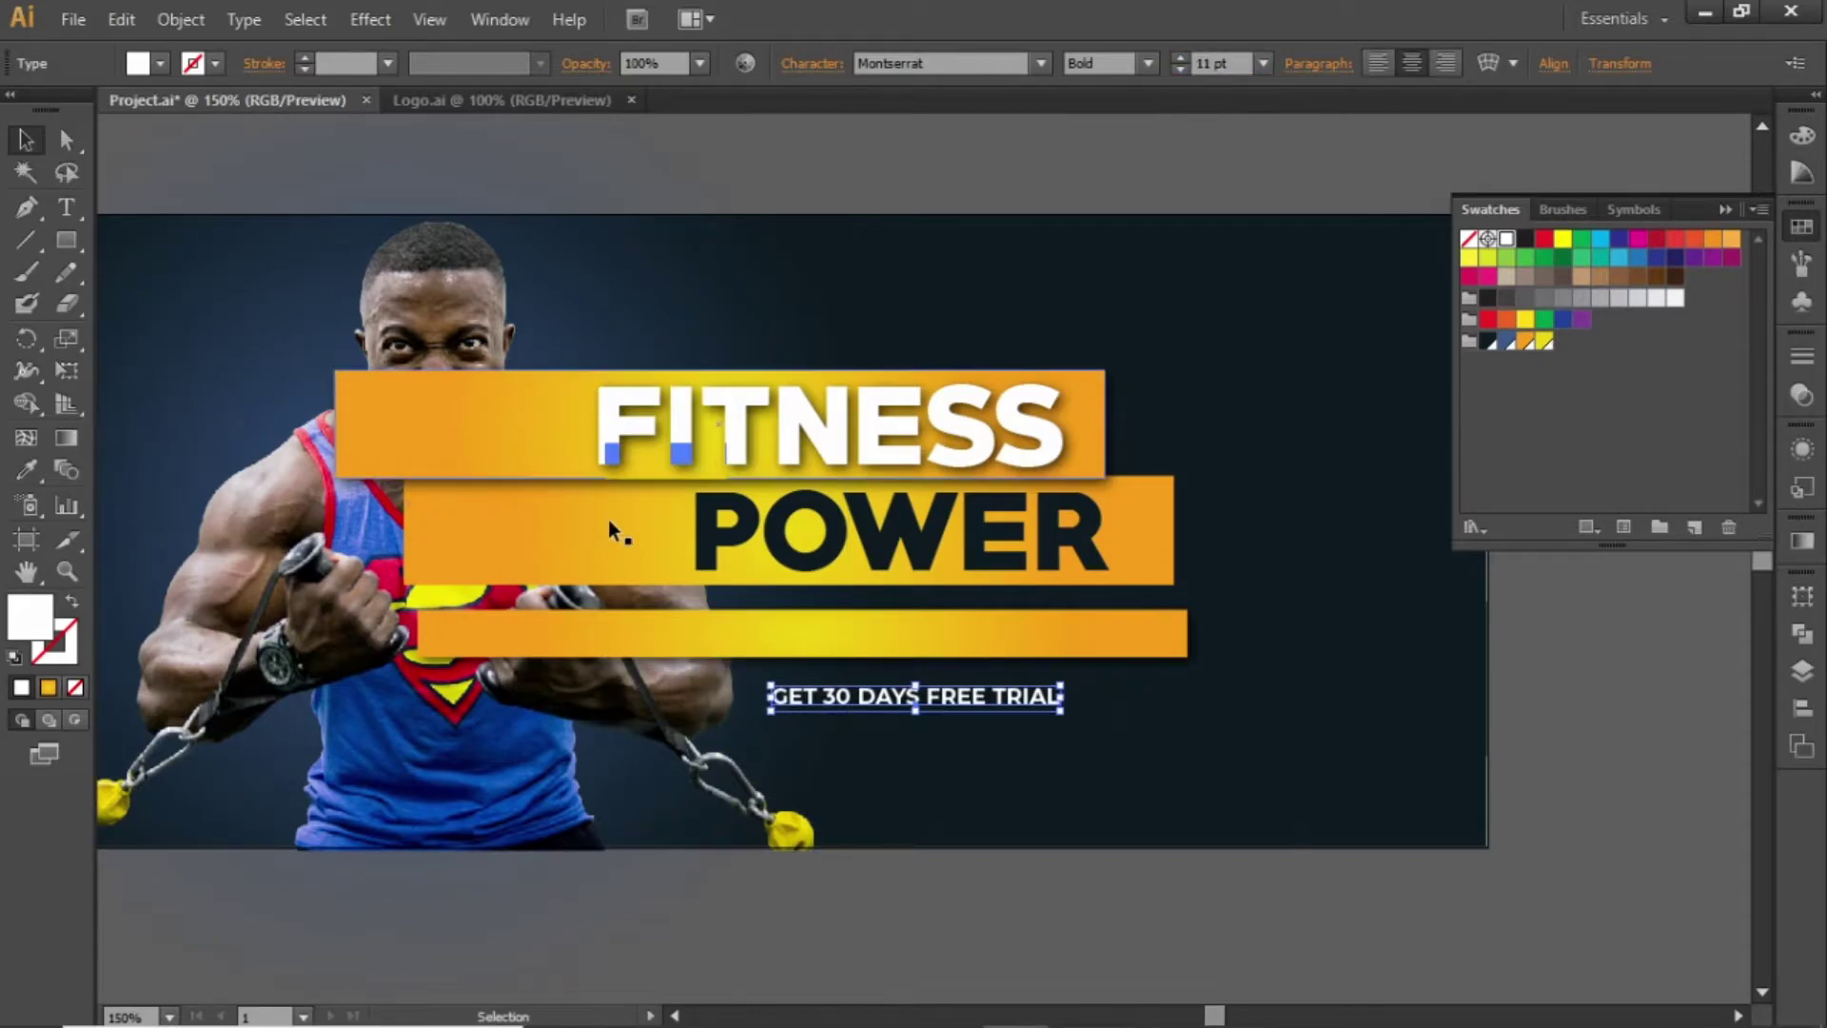
- Move the GET 30 DAYS FREE TRIAL text up onto the thin bar, vertically centered in it
drag(922, 683, 892, 644)
click(1088, 731)
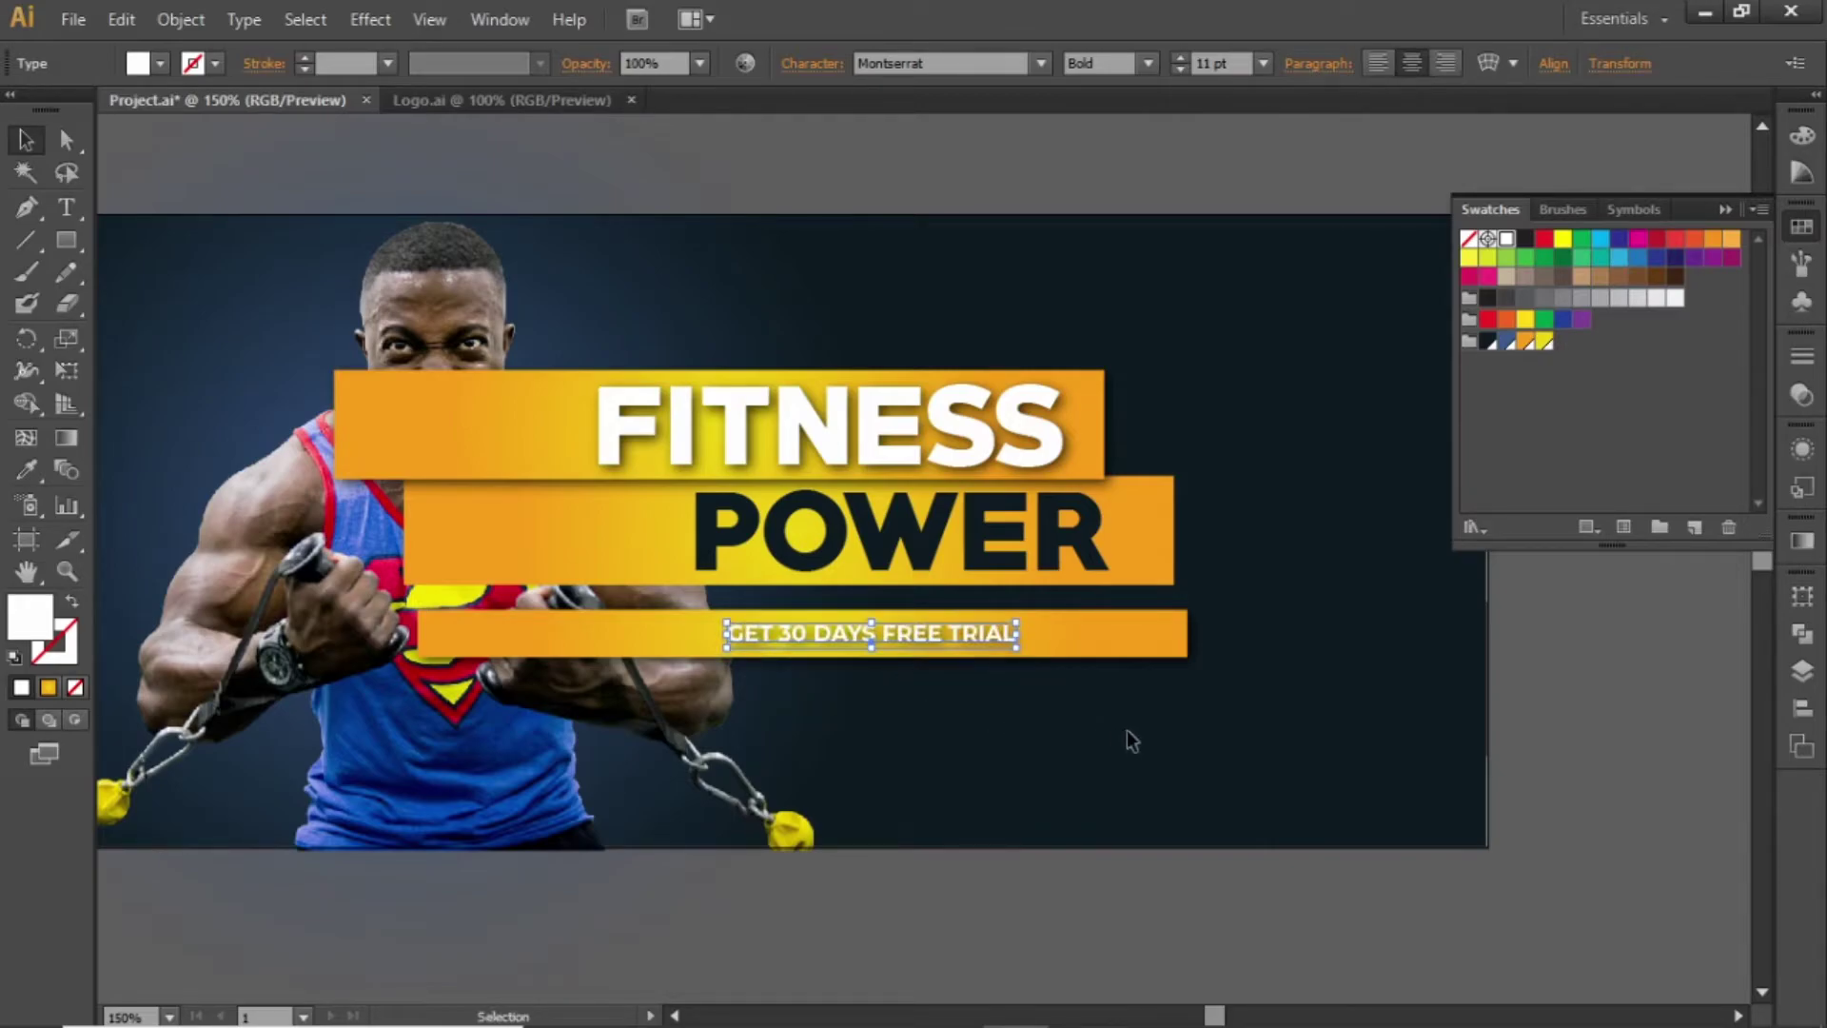
click(938, 638)
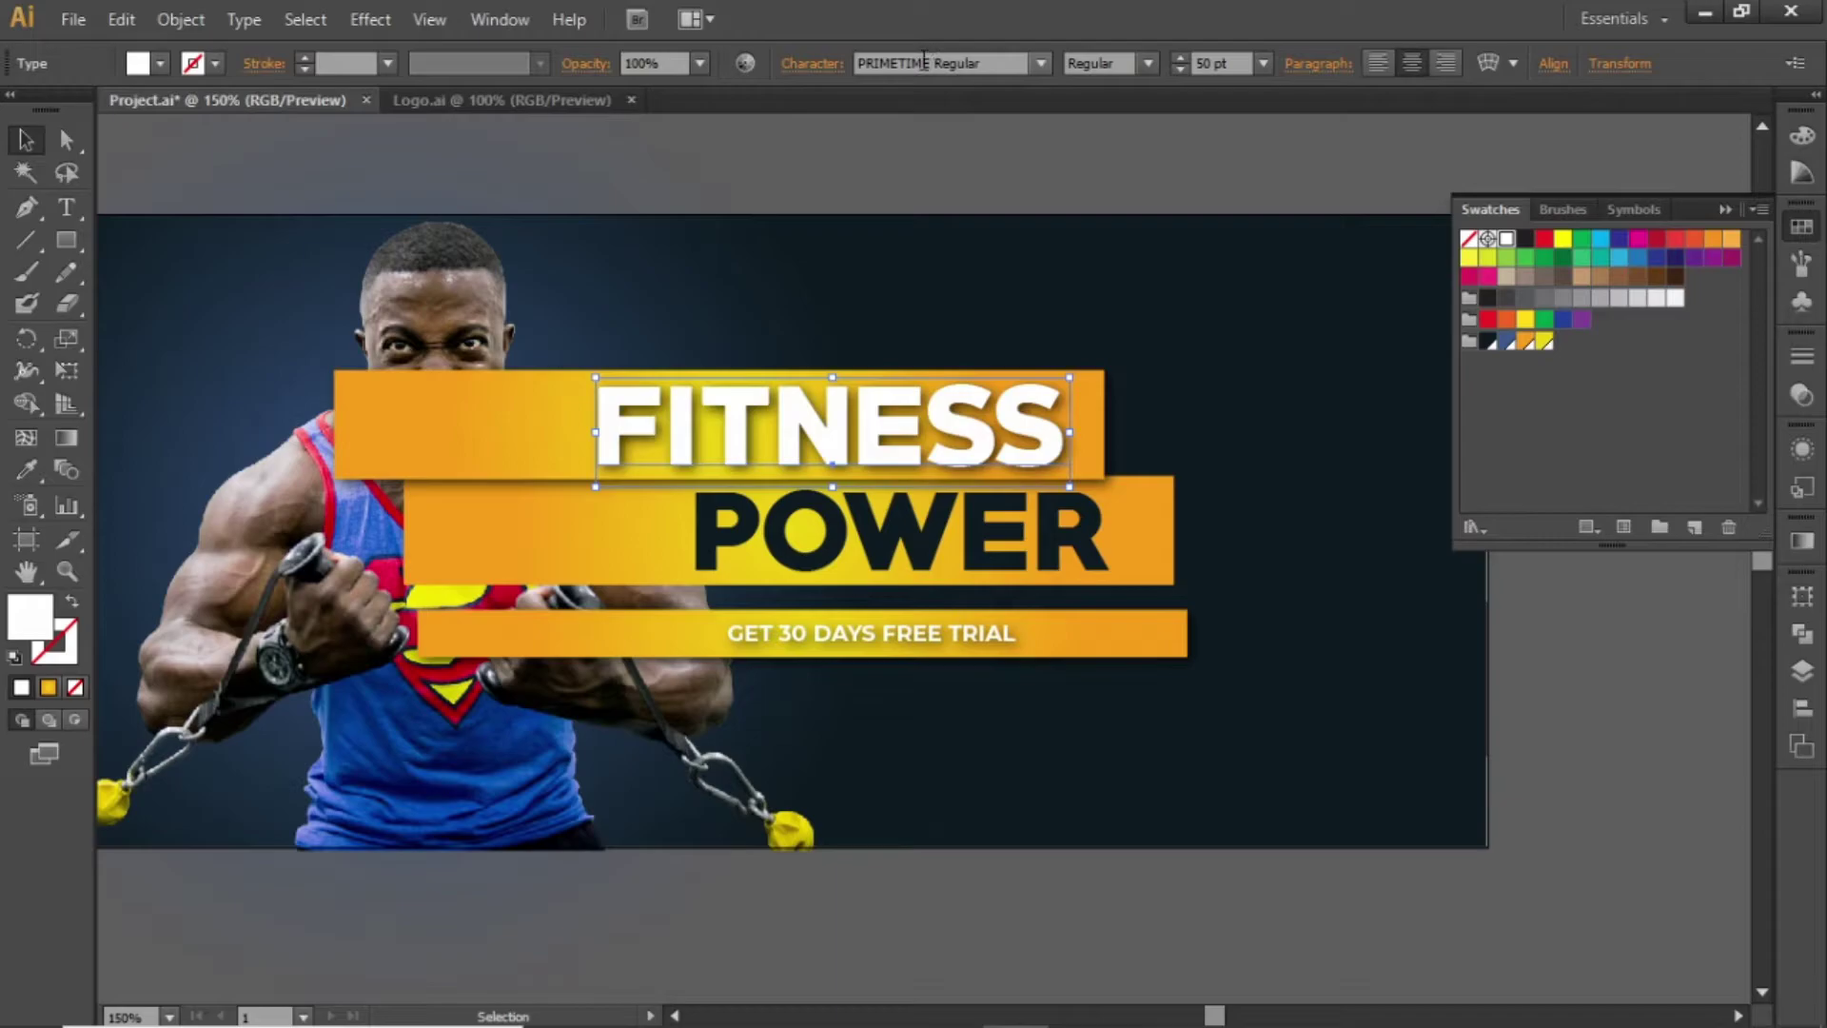
click(923, 148)
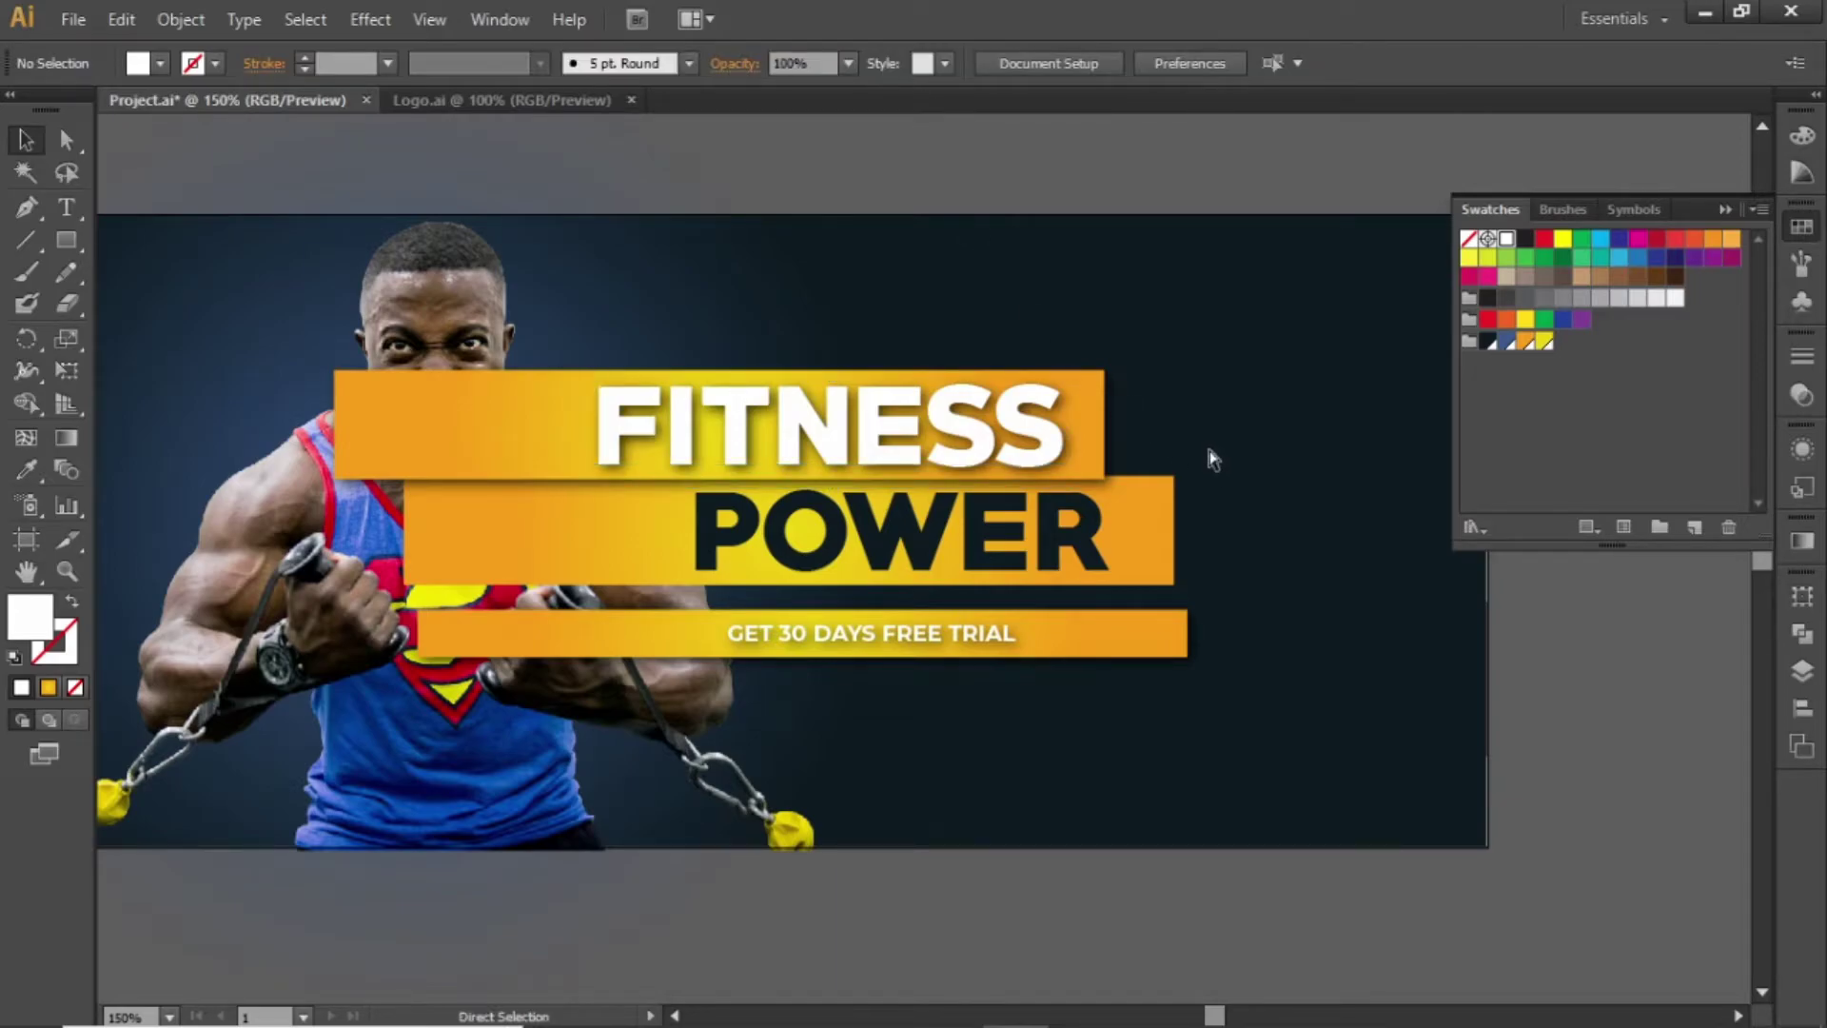
- Duplicate the GET 30 DAYS FREE TRIAL text to its right and change the copy to GET 50% OFF
key(ctrl+plus)
click(927, 658)
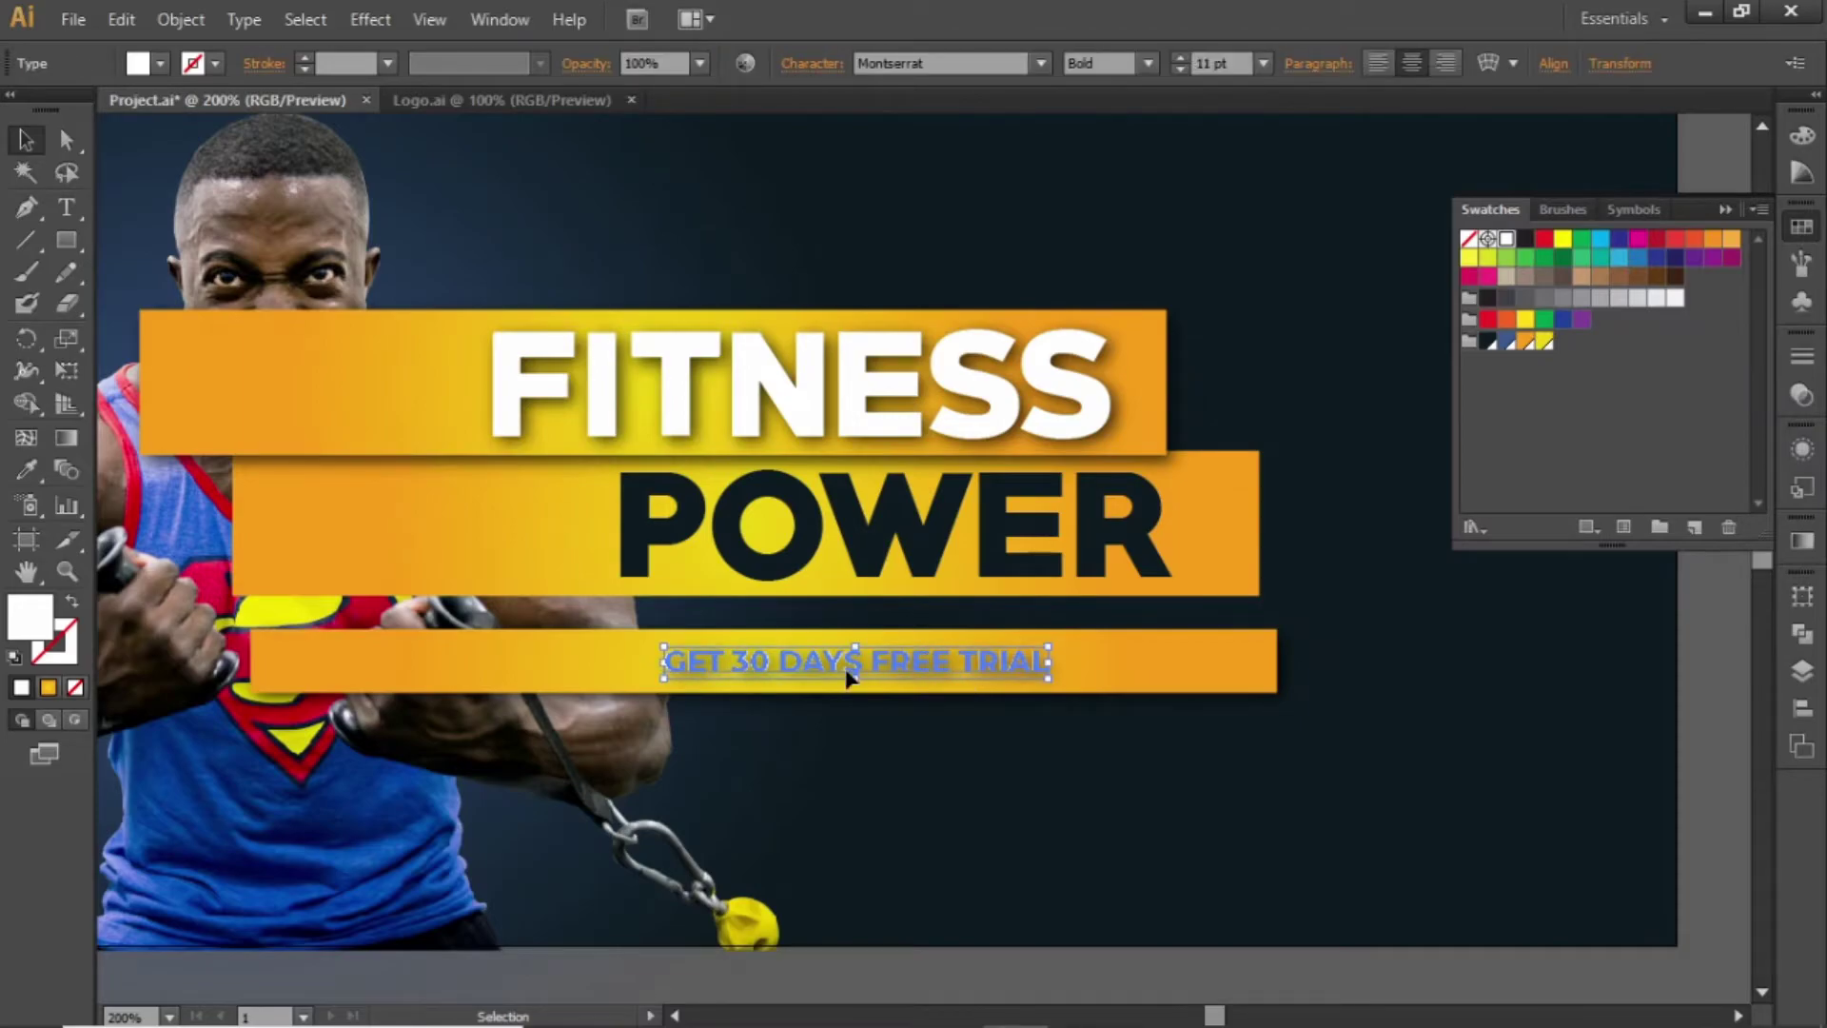
drag(830, 673, 1210, 666)
double_click(1207, 658)
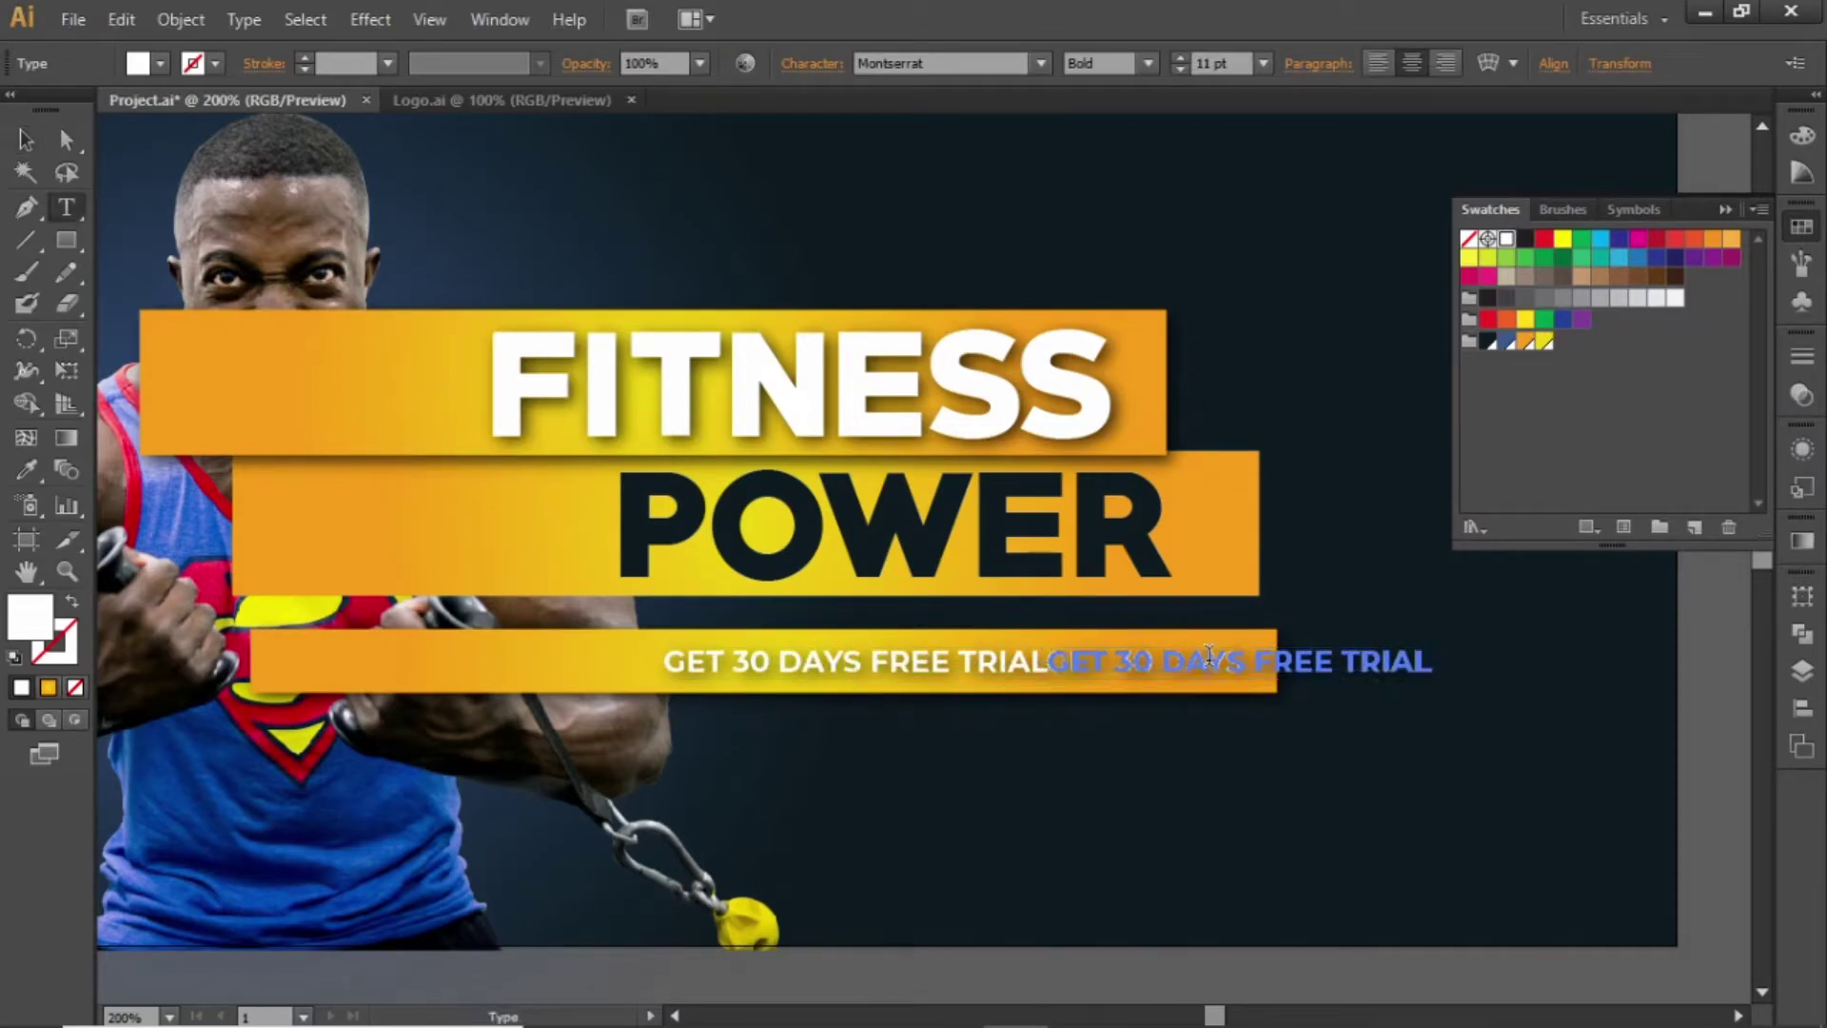
key(ctrl+a)
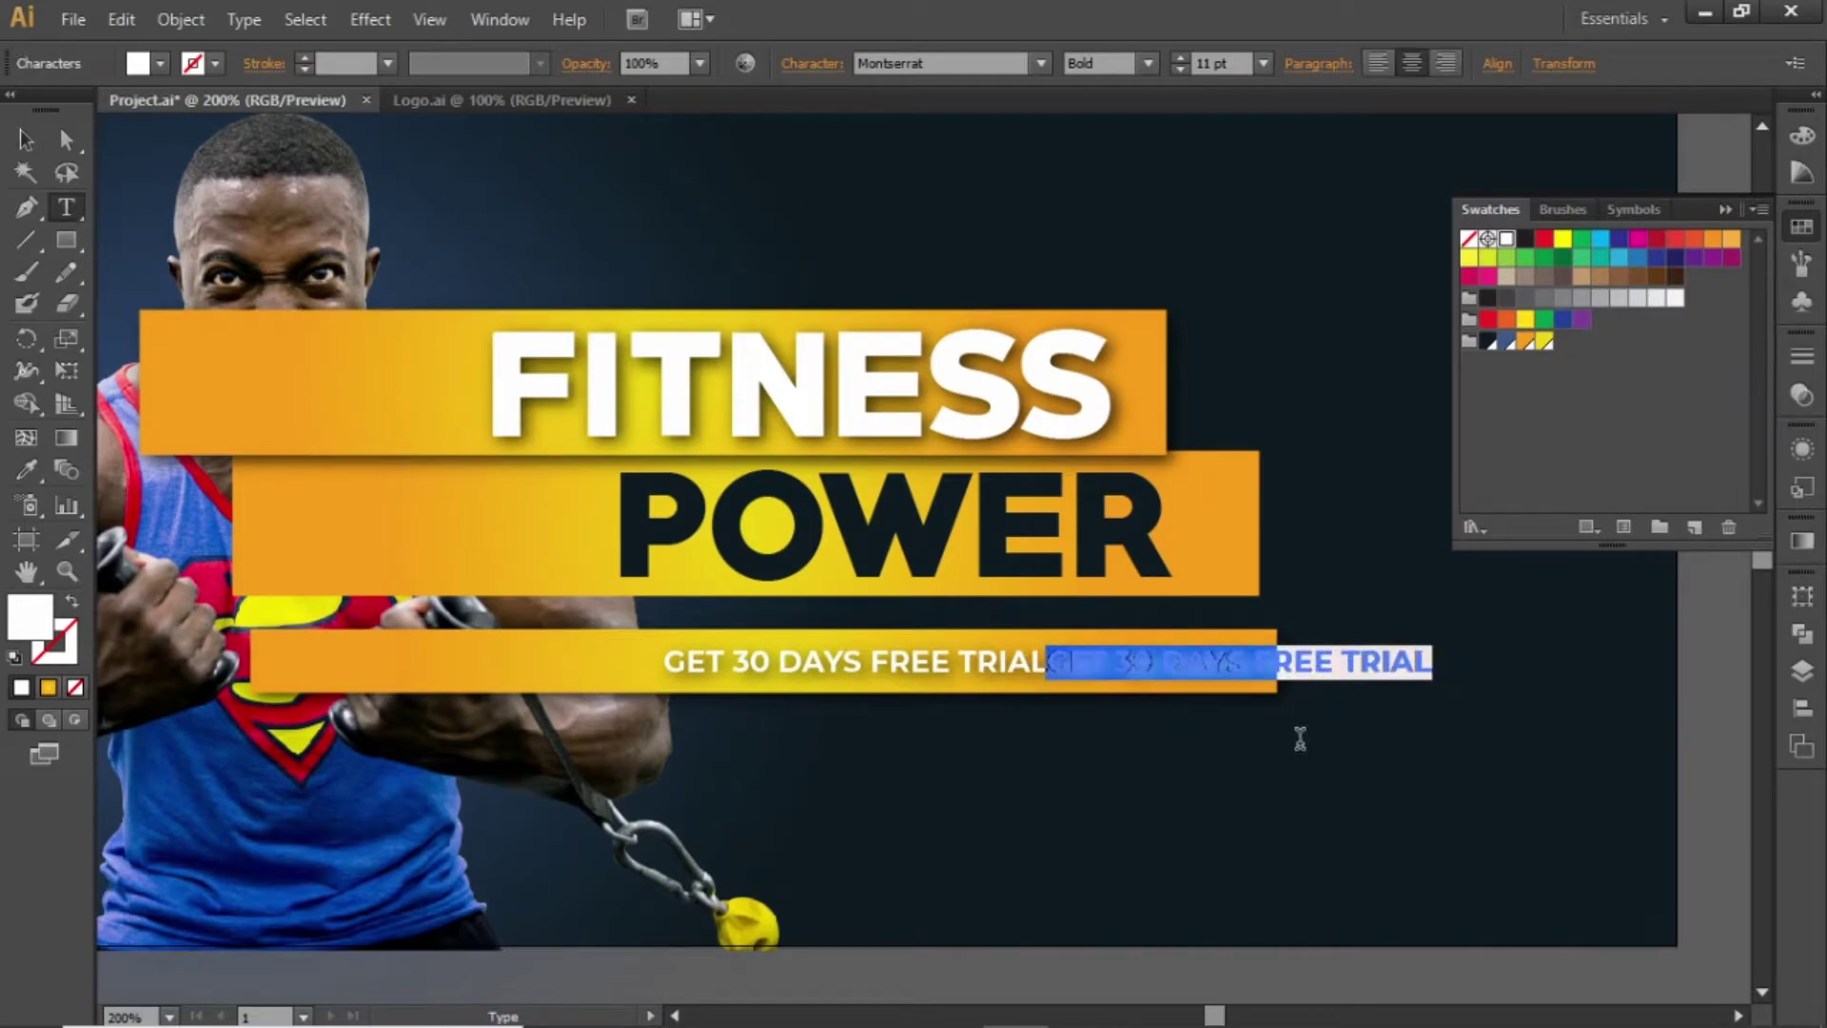
text(GET 50% OFF)
key(Escape)
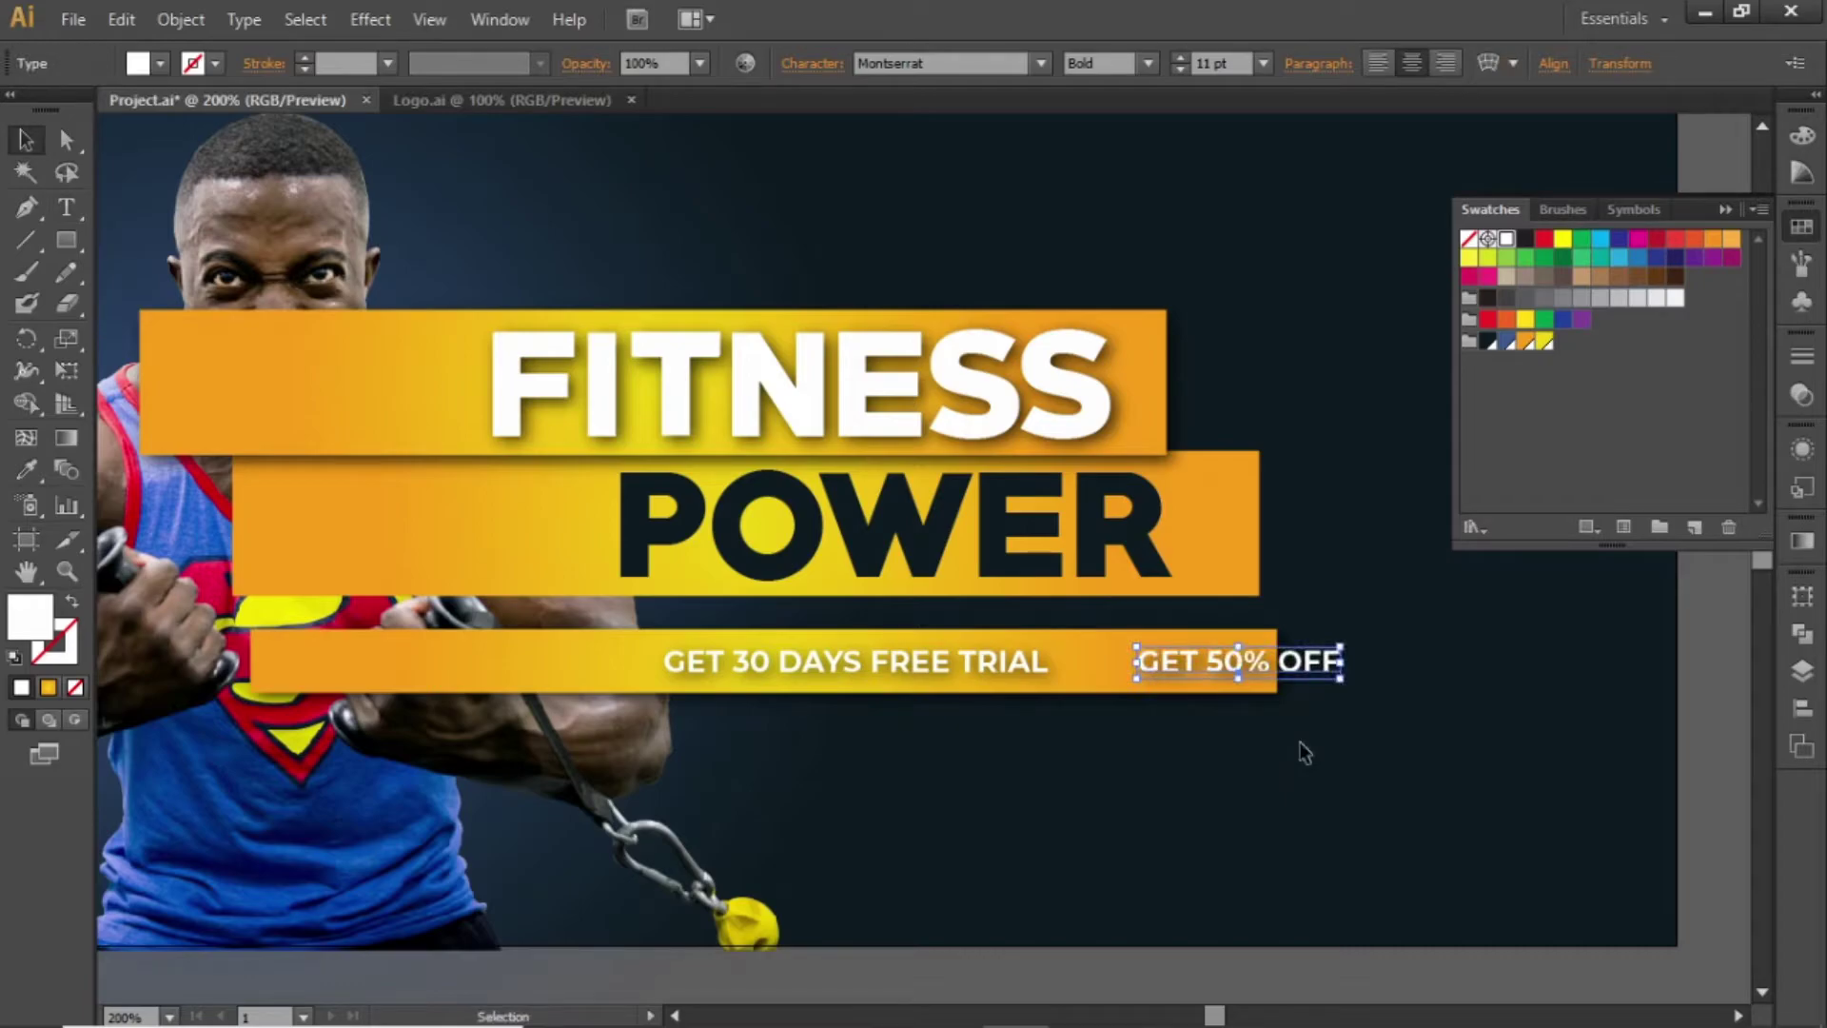
- Move GET 50% OFF inside the right end of the thin bar and shift GET 30 DAYS FREE TRIAL left to leave a gap
drag(1281, 666, 1197, 654)
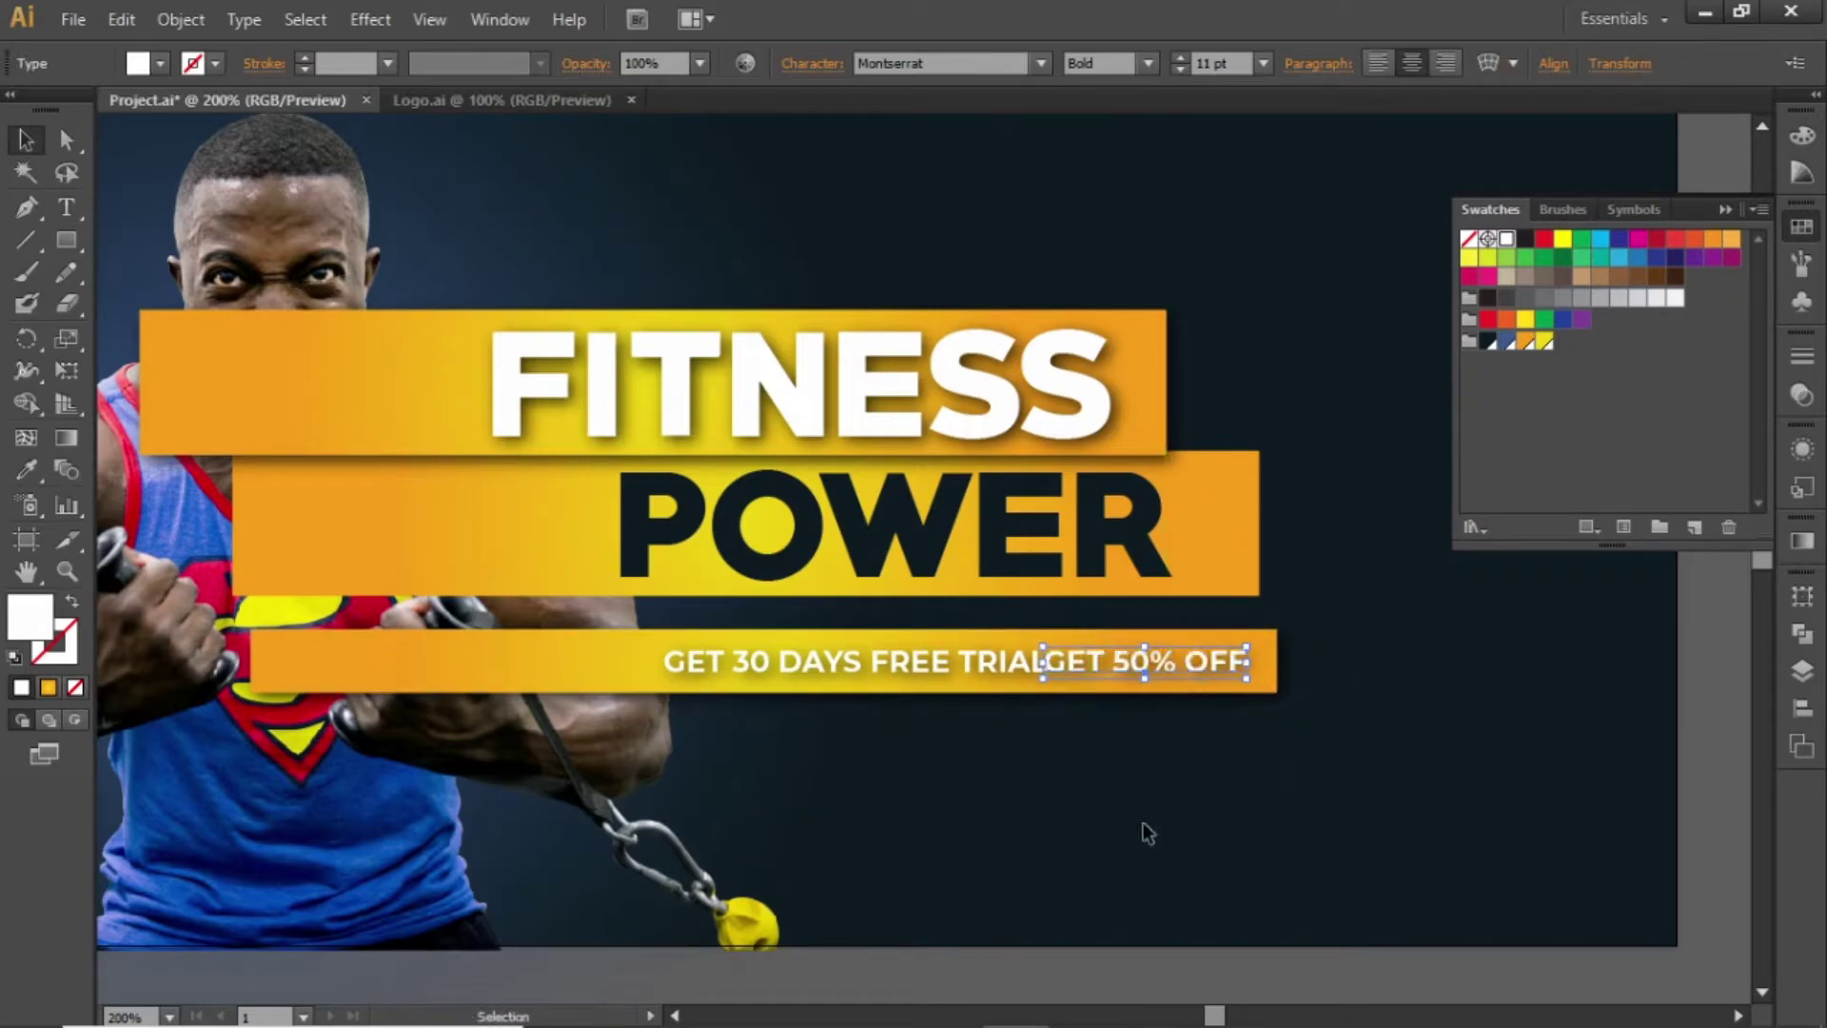
click(1137, 830)
click(944, 666)
drag(938, 668, 875, 659)
click(972, 780)
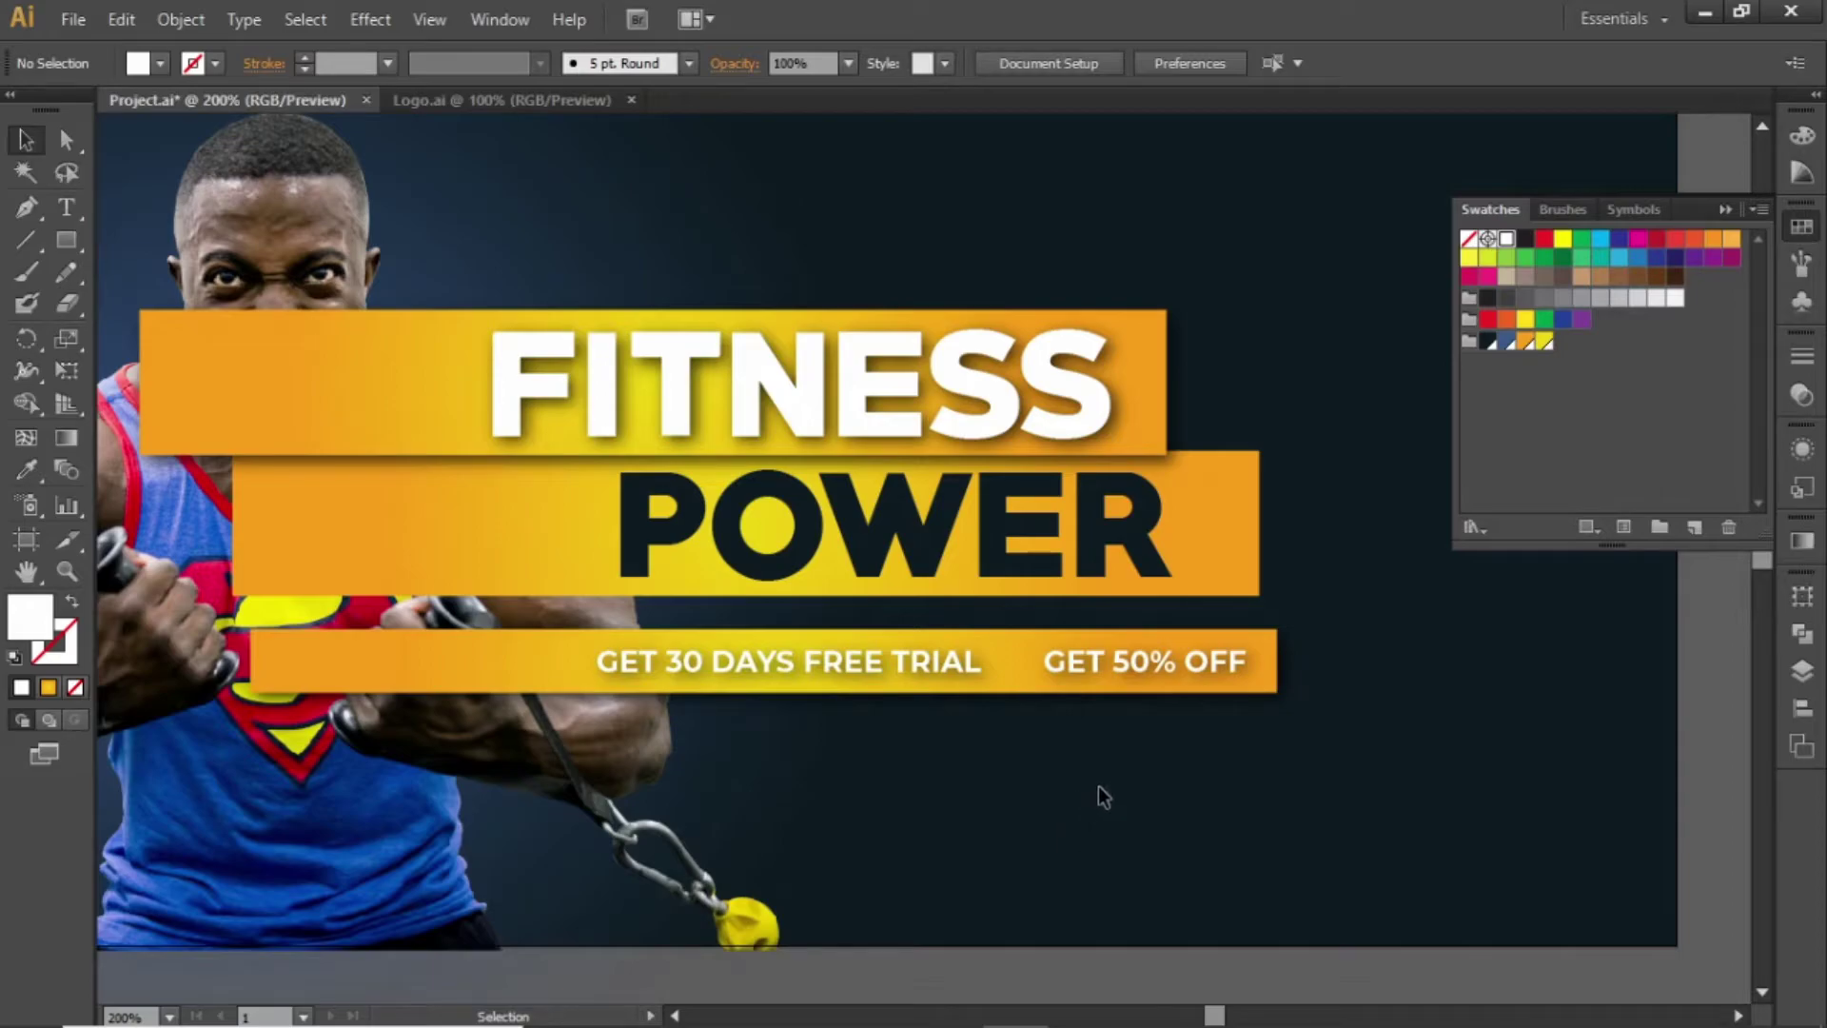
- Add an area text frame with Lorem ipsum placeholder text below the right part of the thin bar
scroll(1110, 738, down, 2)
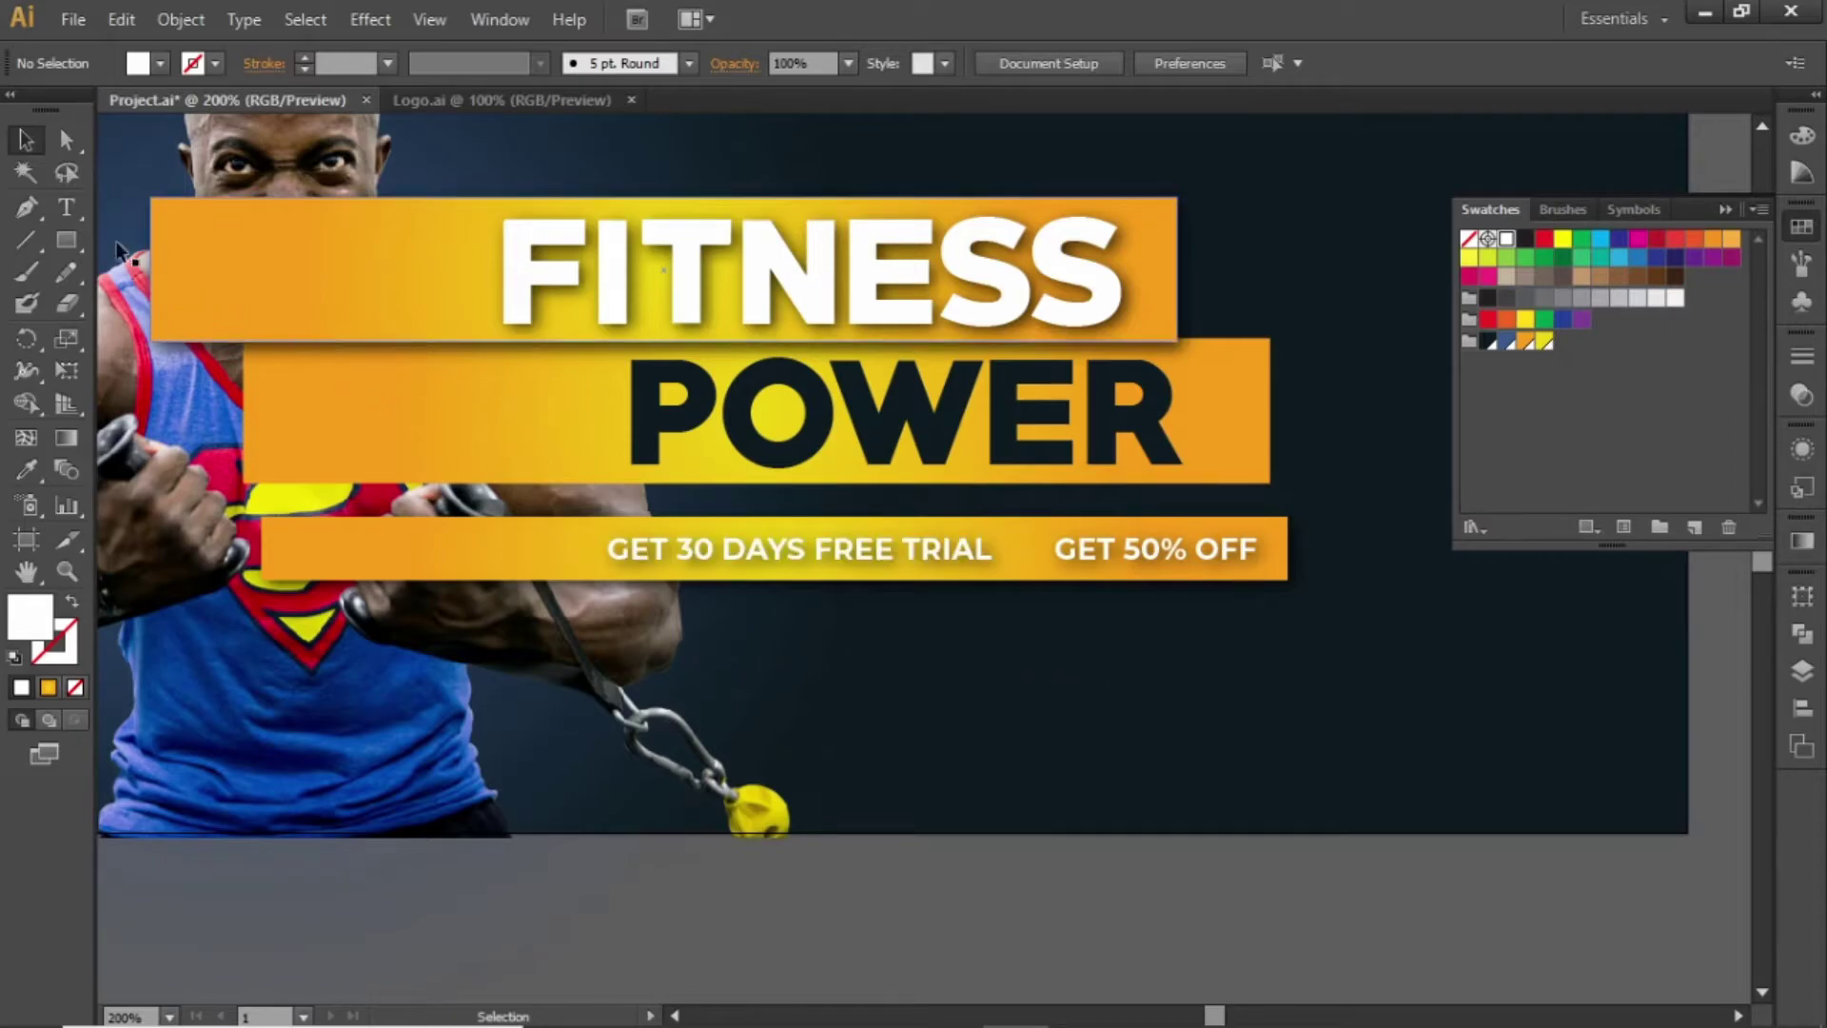
click(65, 210)
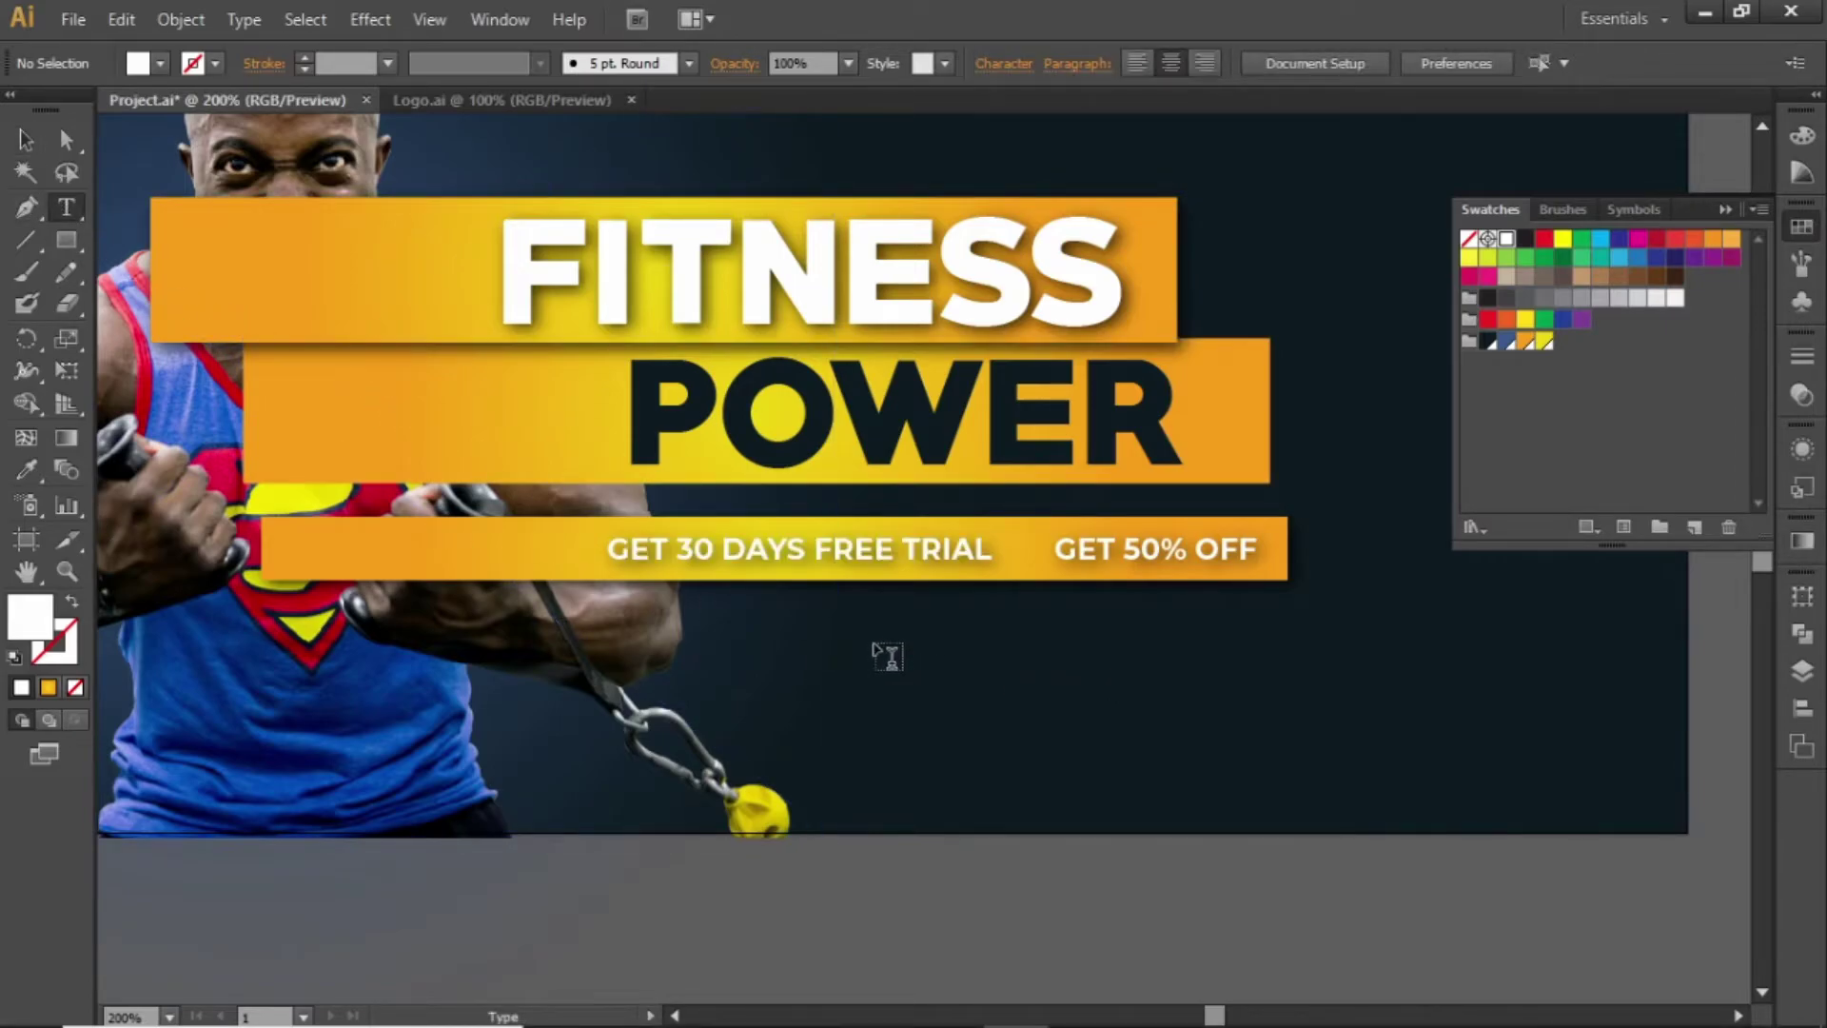
drag(742, 603, 1275, 721)
key(Escape)
click(1056, 656)
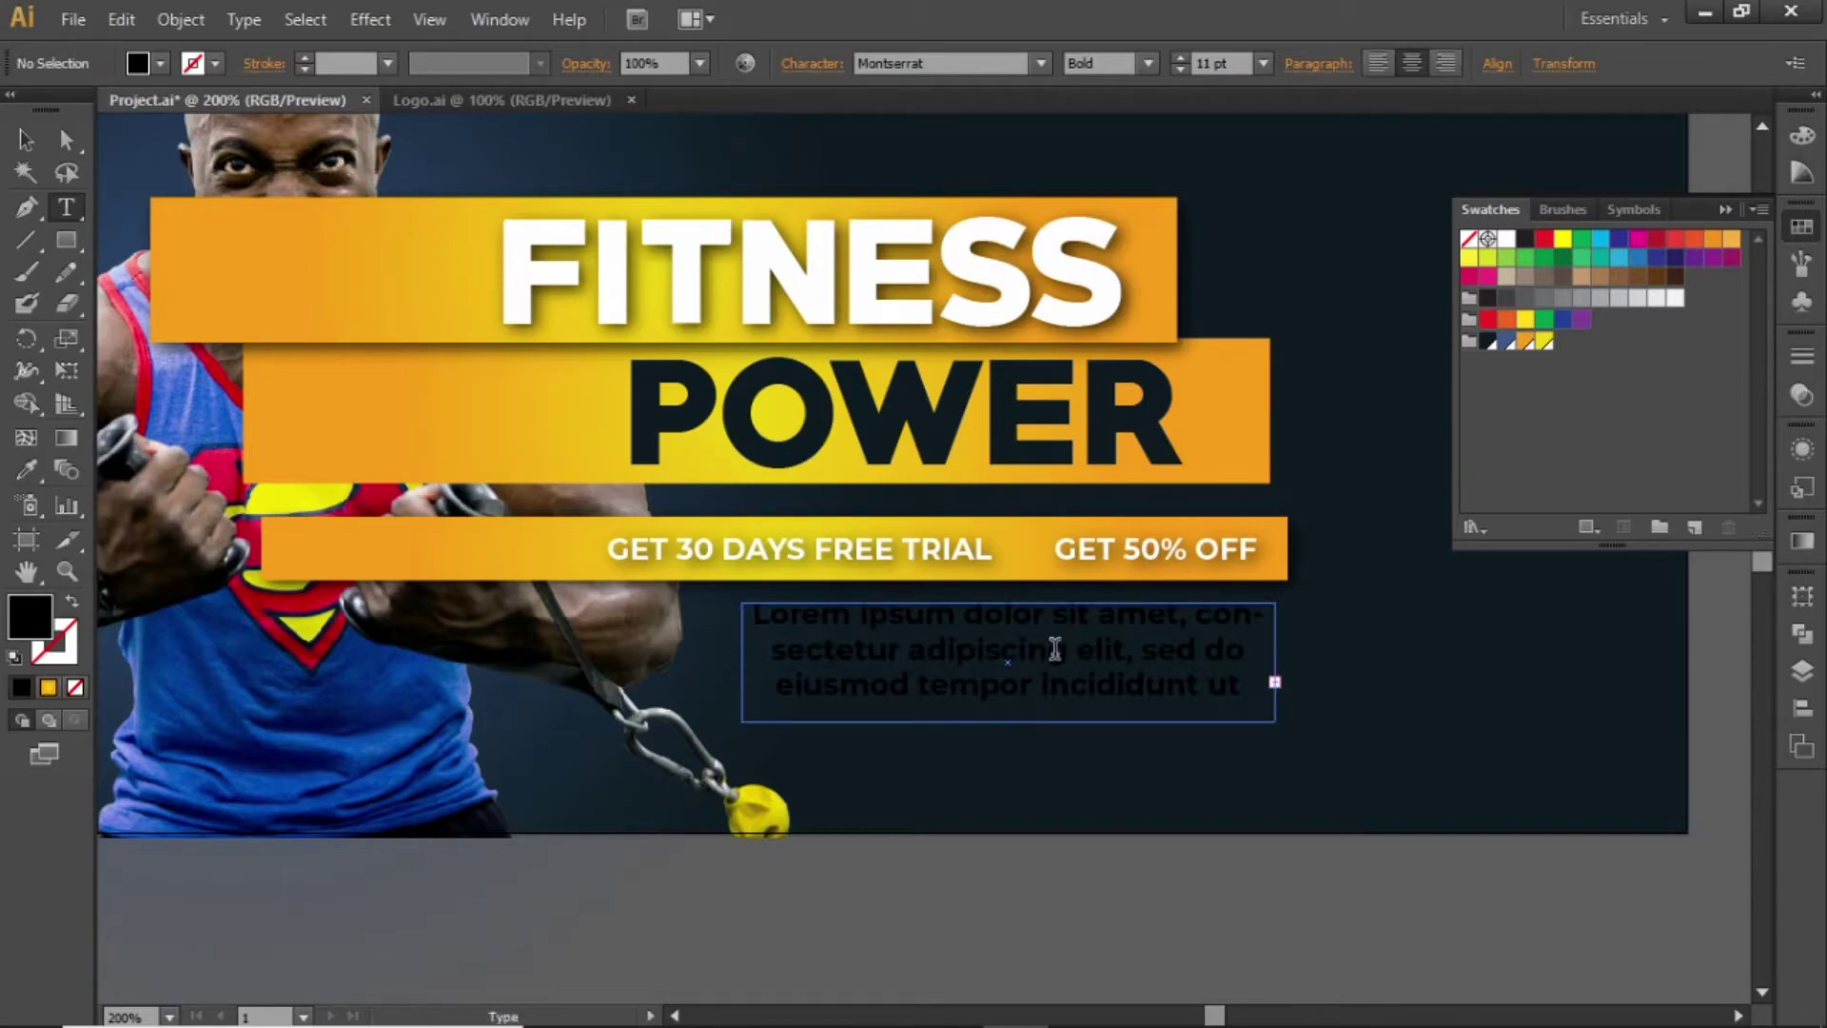
key(Escape)
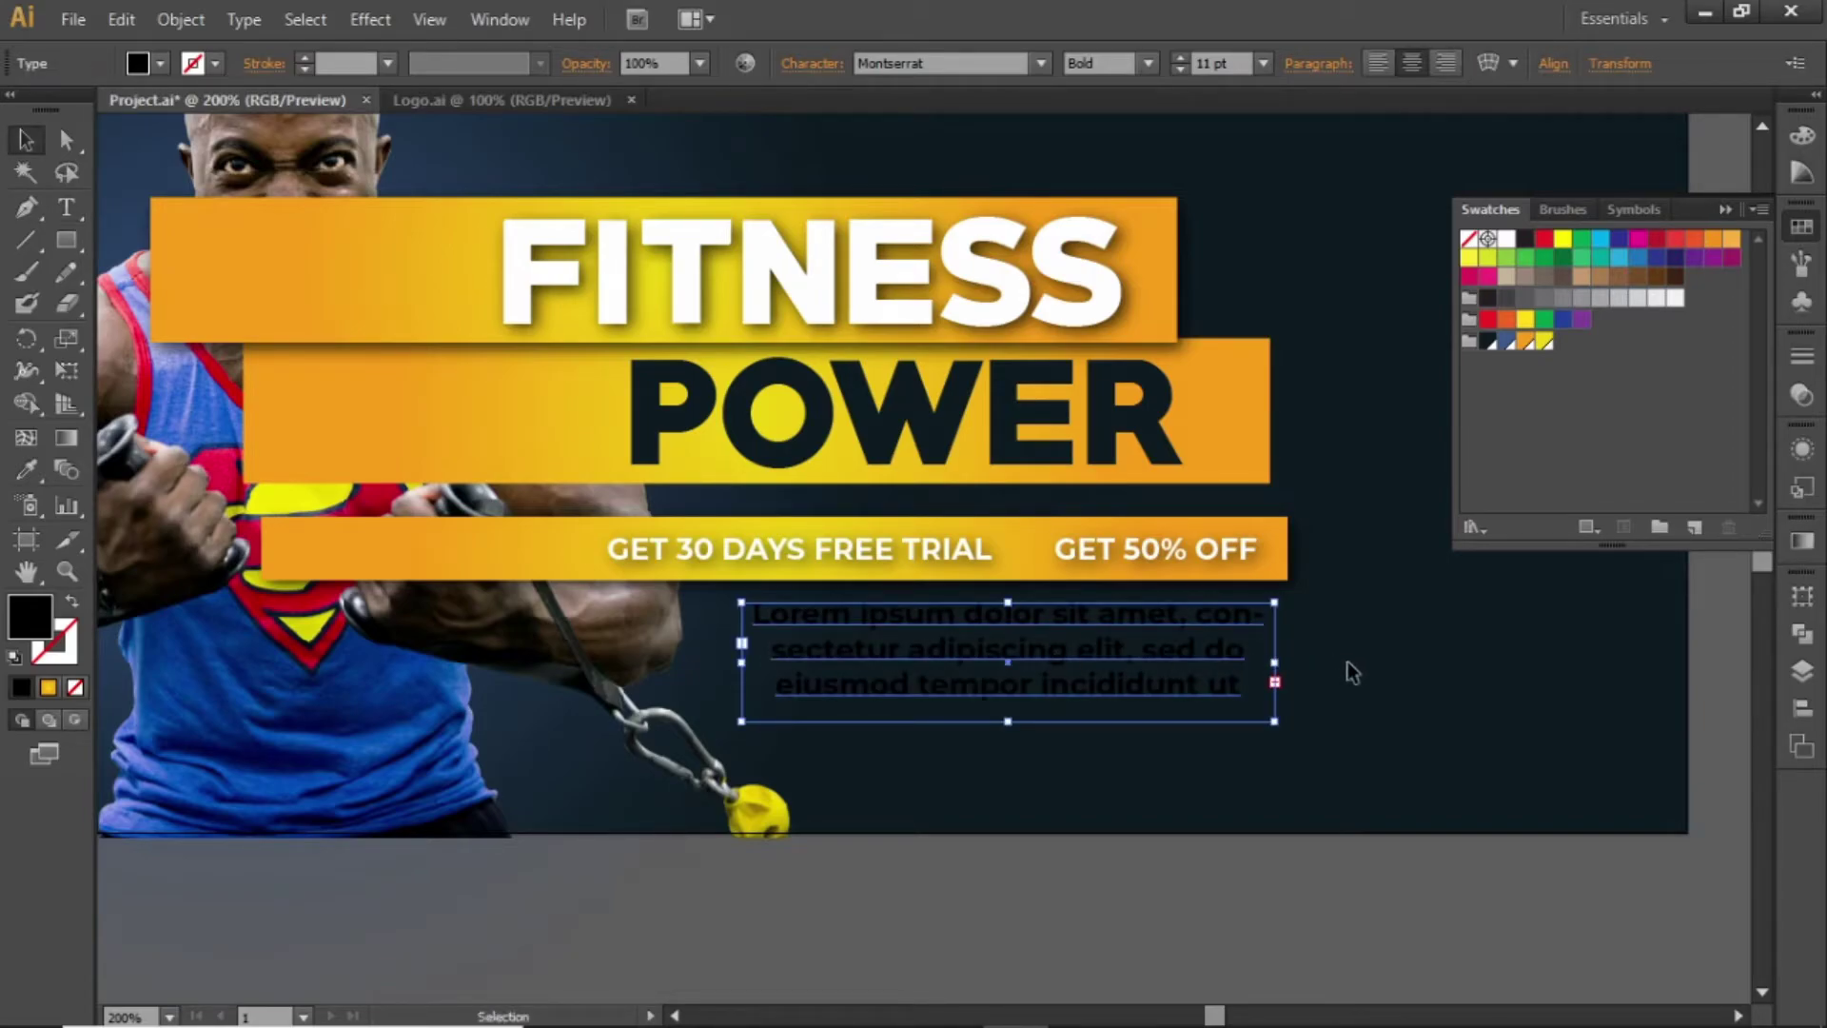
- Color the Lorem ipsum paragraph white and set it to Montserrat Regular at 8 pt
click(1506, 239)
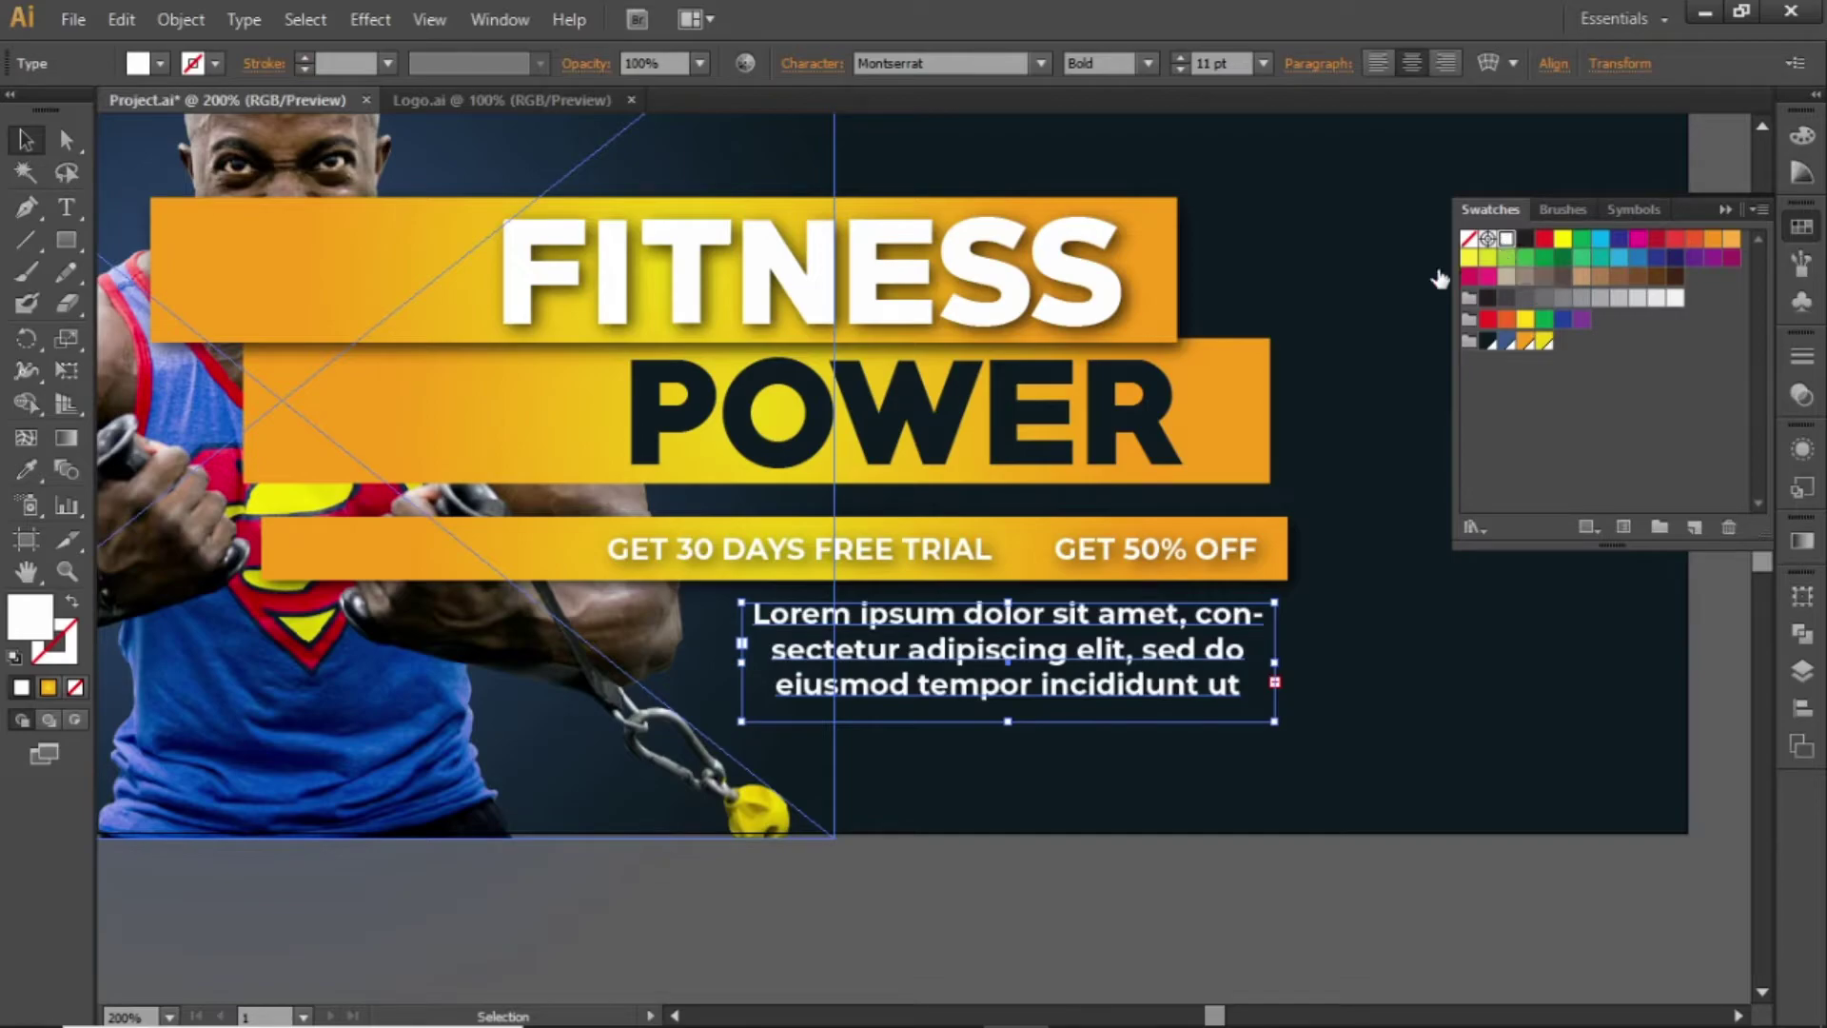
click(1150, 65)
click(1122, 100)
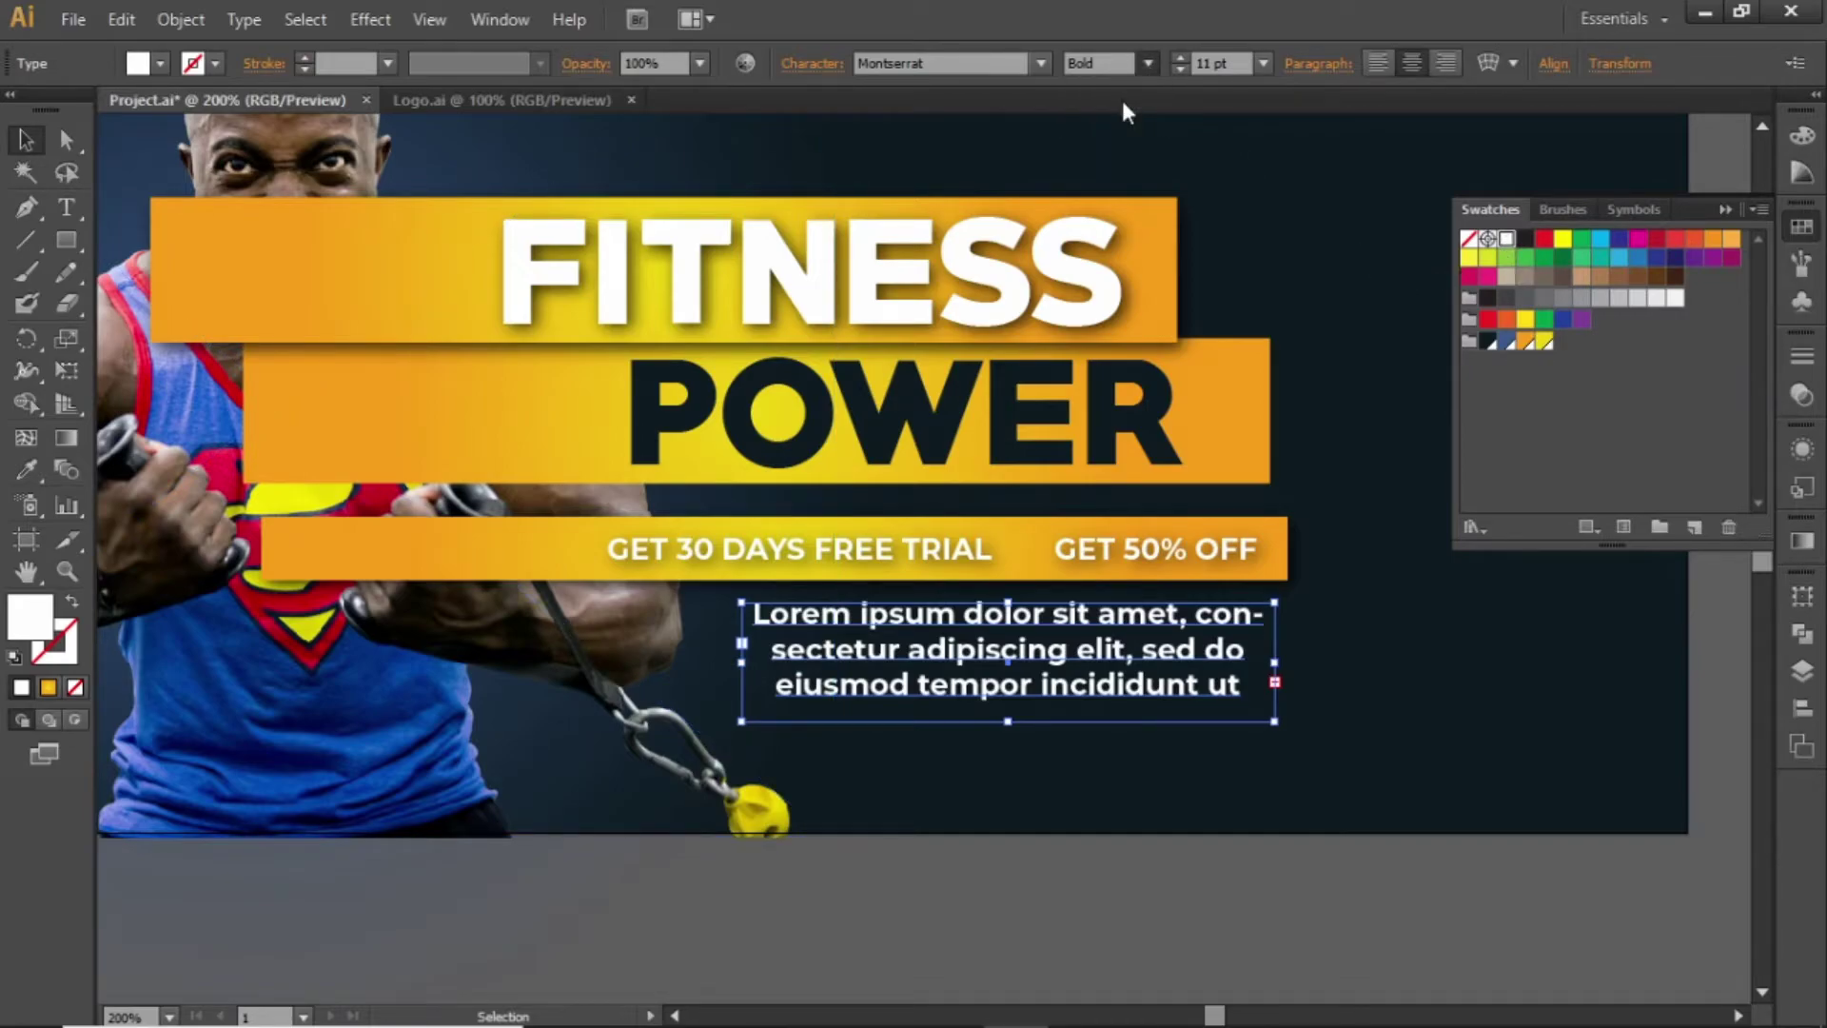
double_click(1213, 63)
text(9)
key(Return)
key(Down)
key(Down)
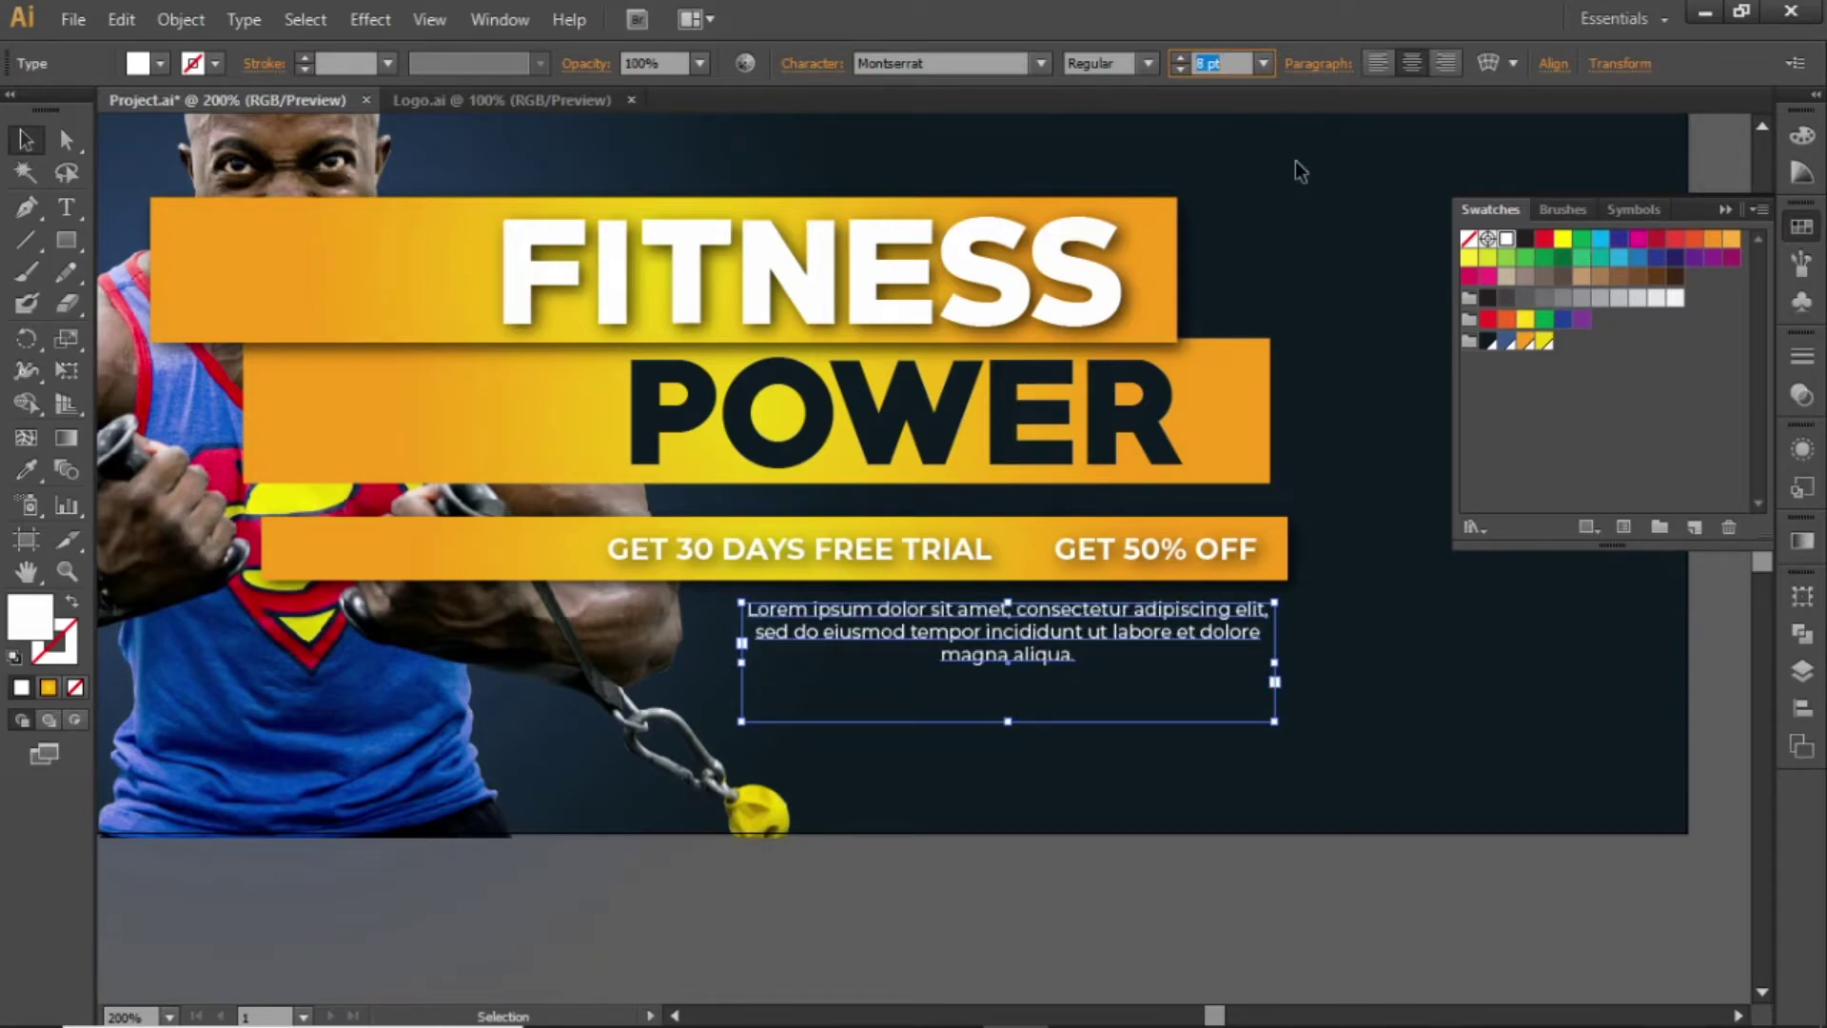
key(Escape)
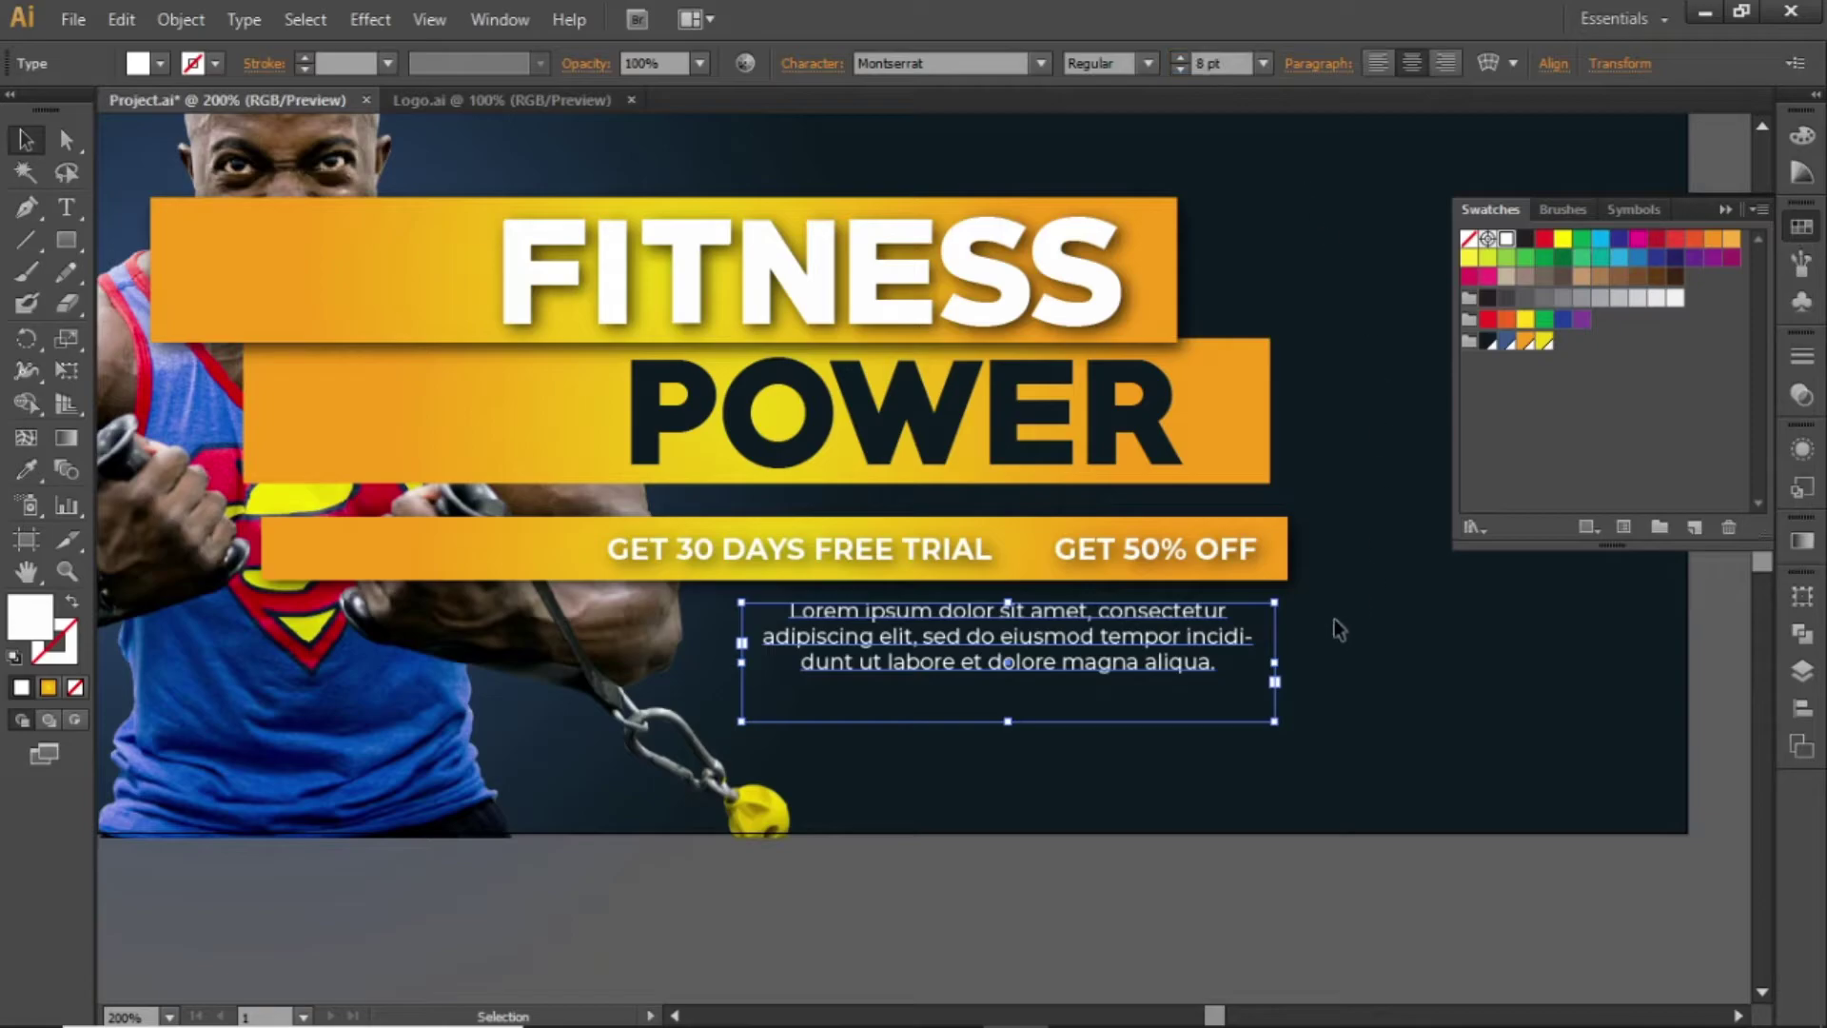
- Shorten the Lorem ipsum frame to fit its three lines and set its opacity to 80%
drag(1014, 722, 1018, 682)
click(1518, 733)
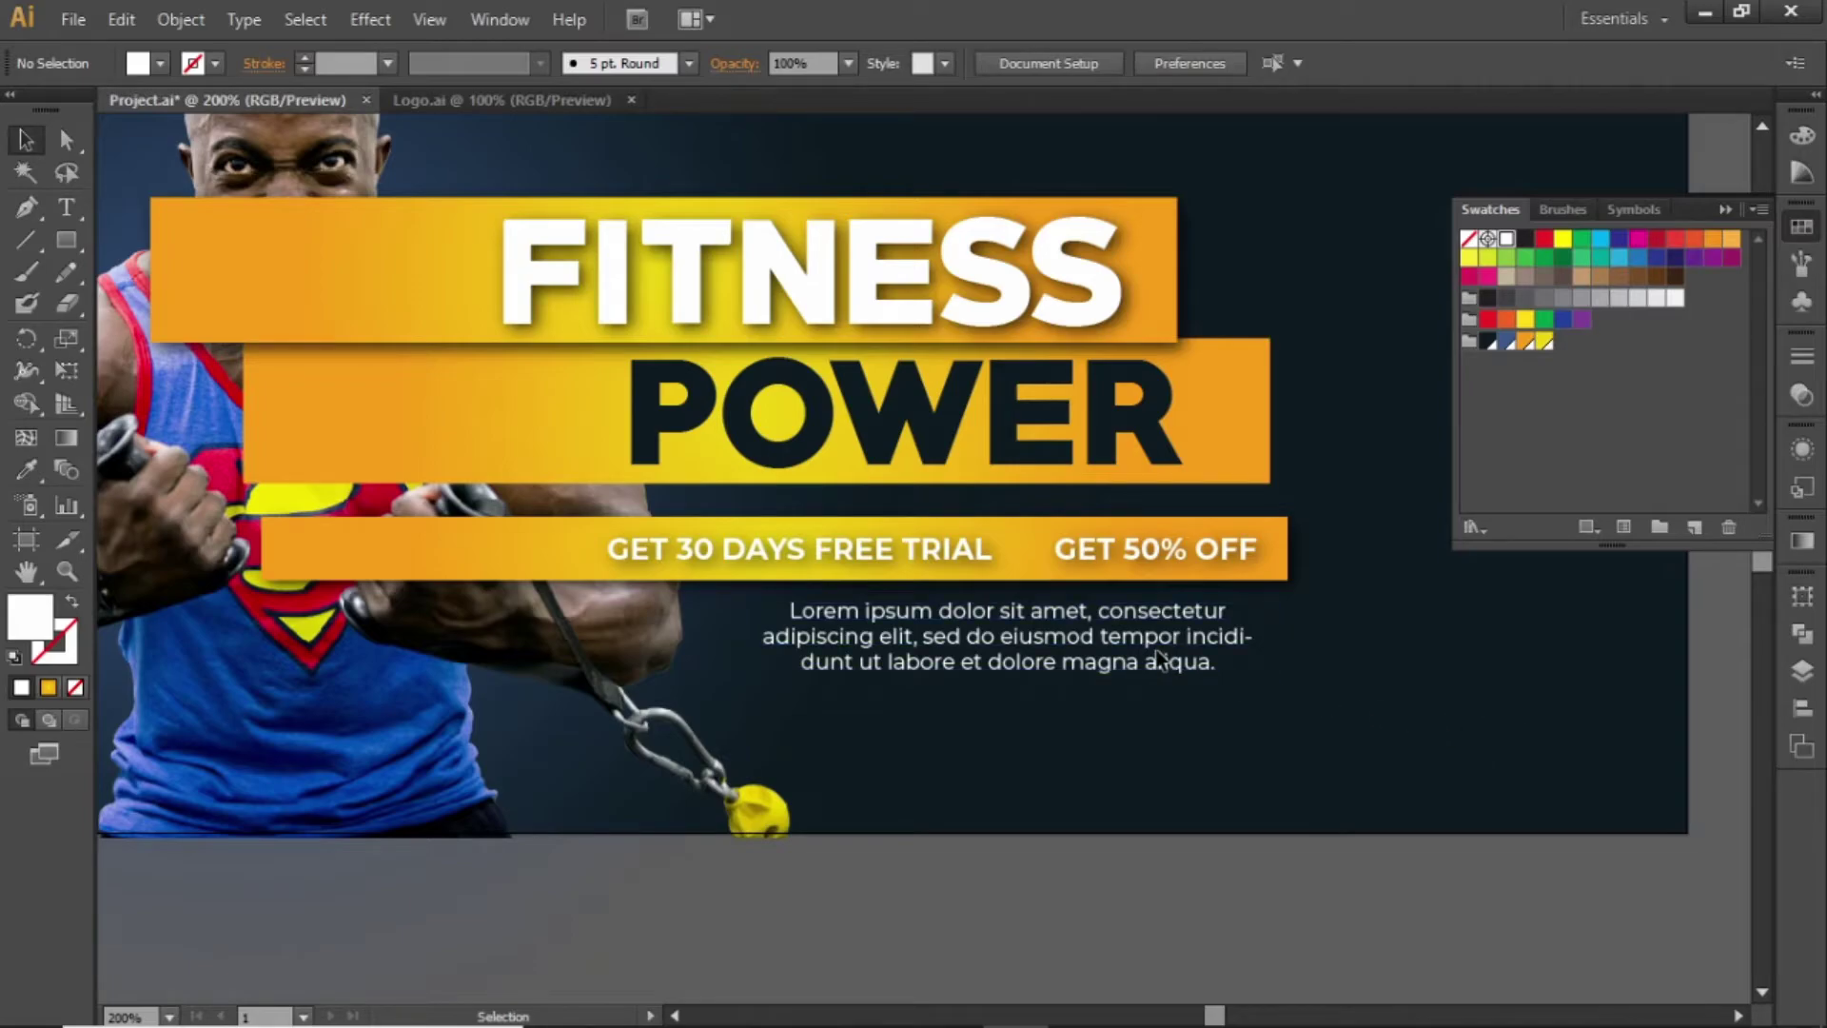
click(1200, 645)
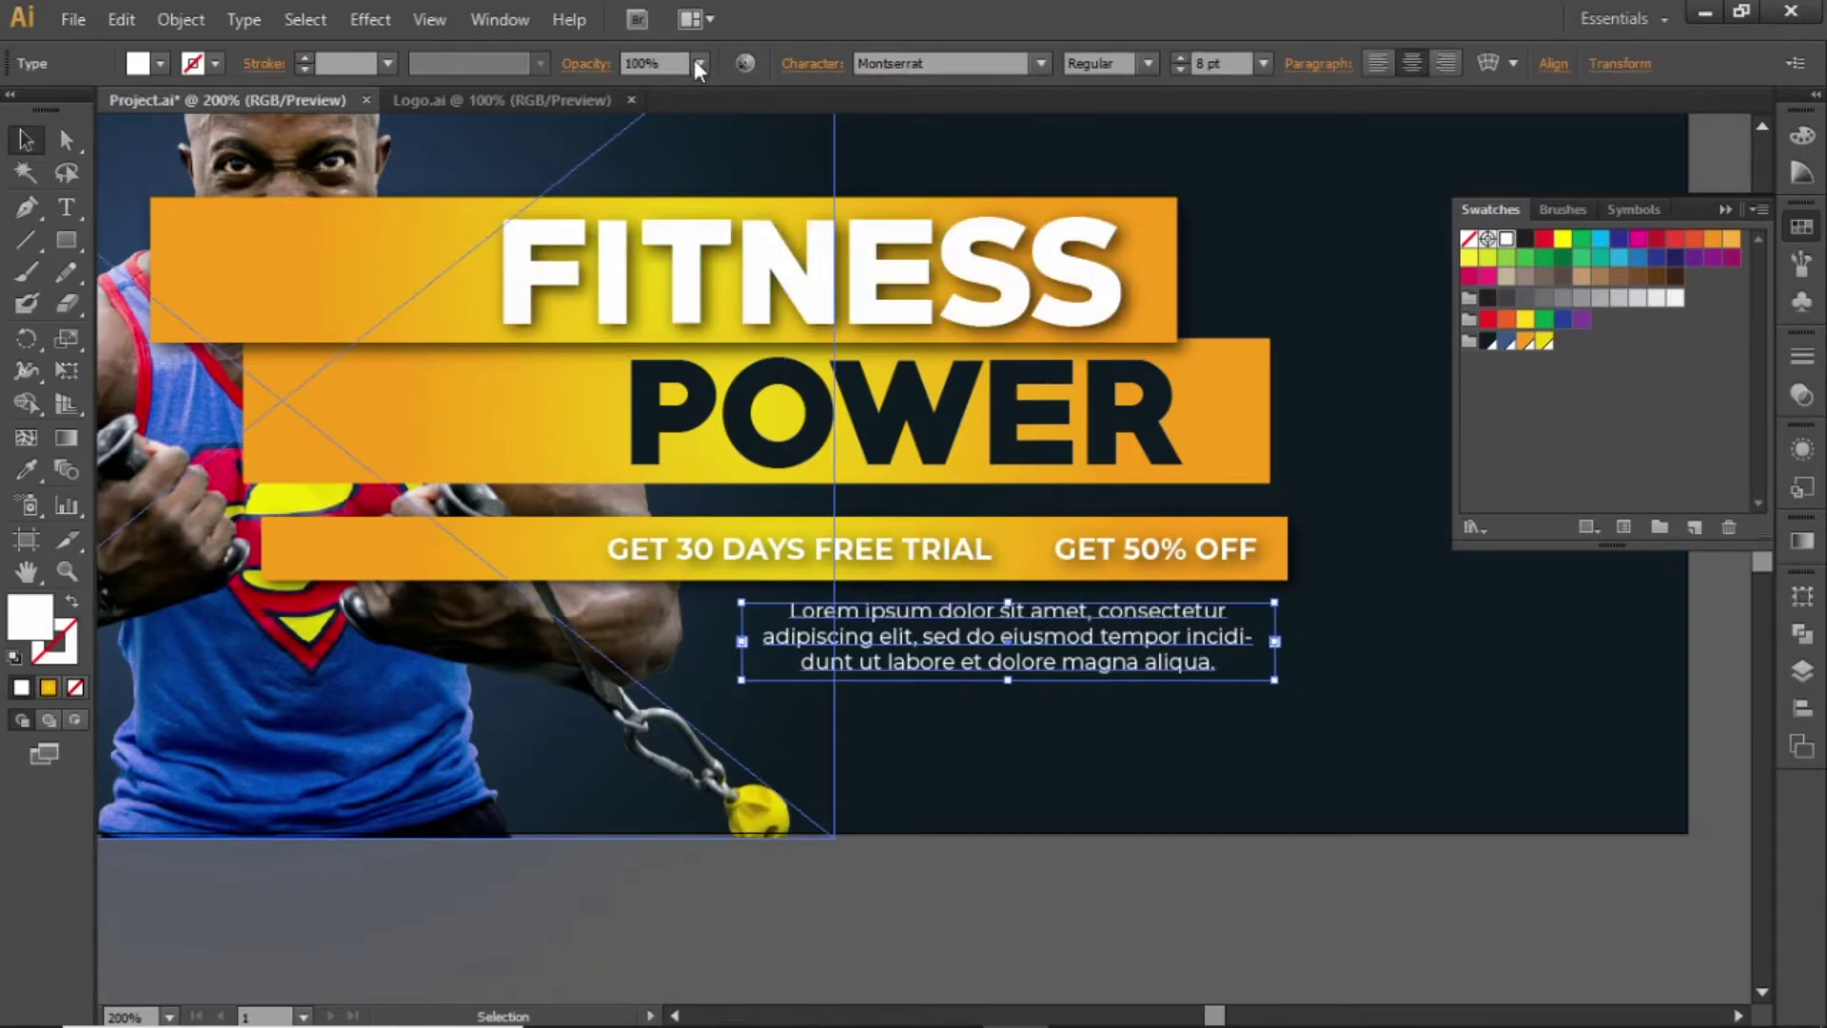
click(699, 64)
click(729, 326)
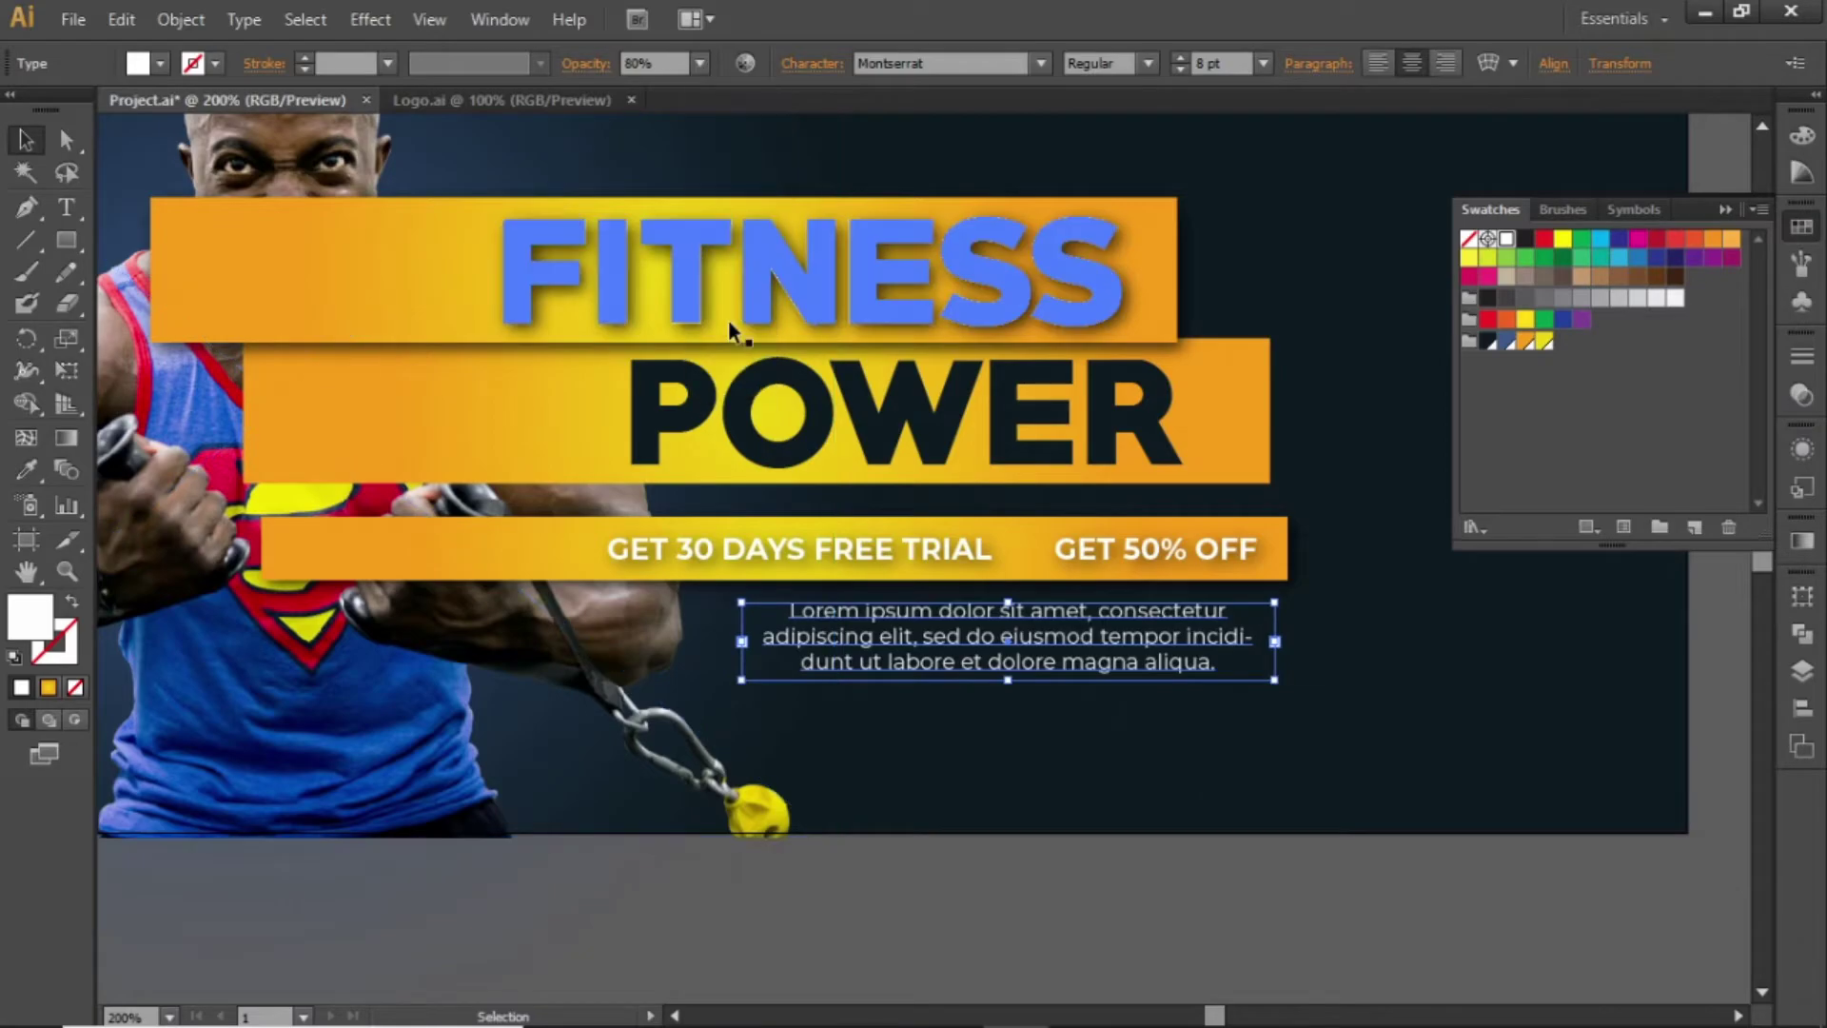
click(1629, 598)
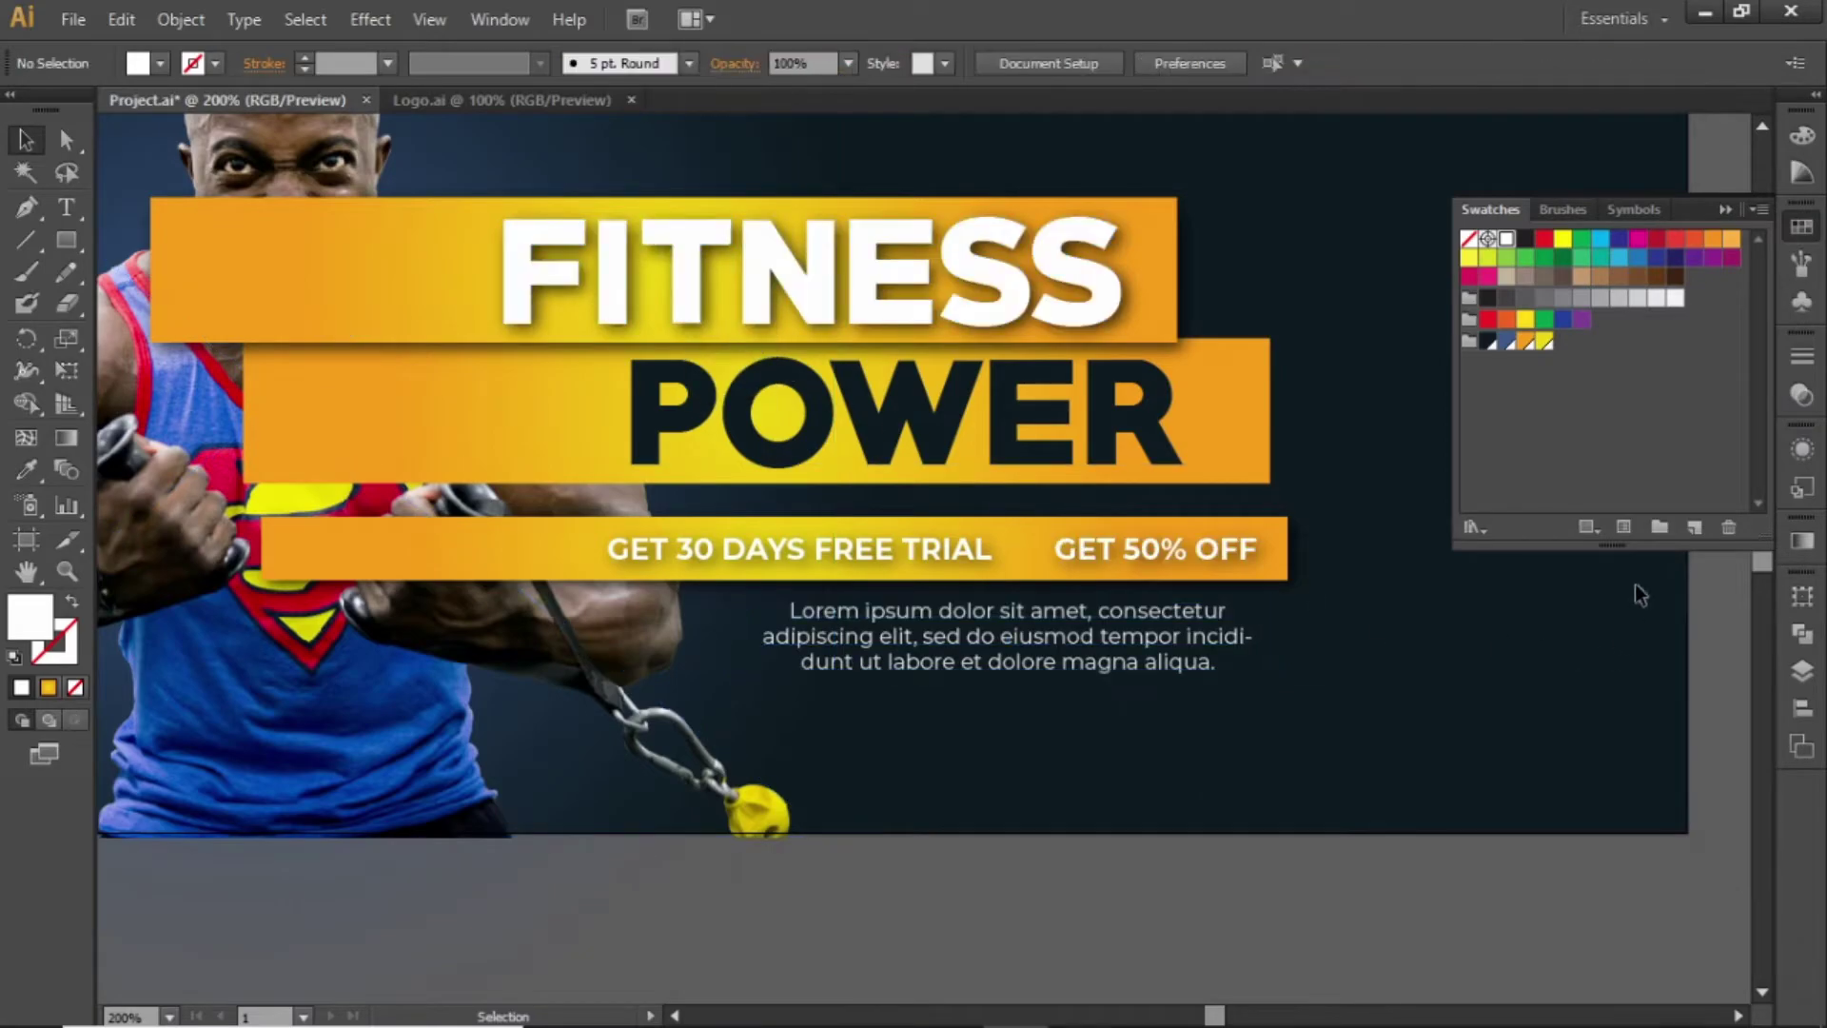
- Skew all three bars and their texts together with Free Transform, slanting them rightward and raising their right side
click(1724, 209)
key(ctrl+minus)
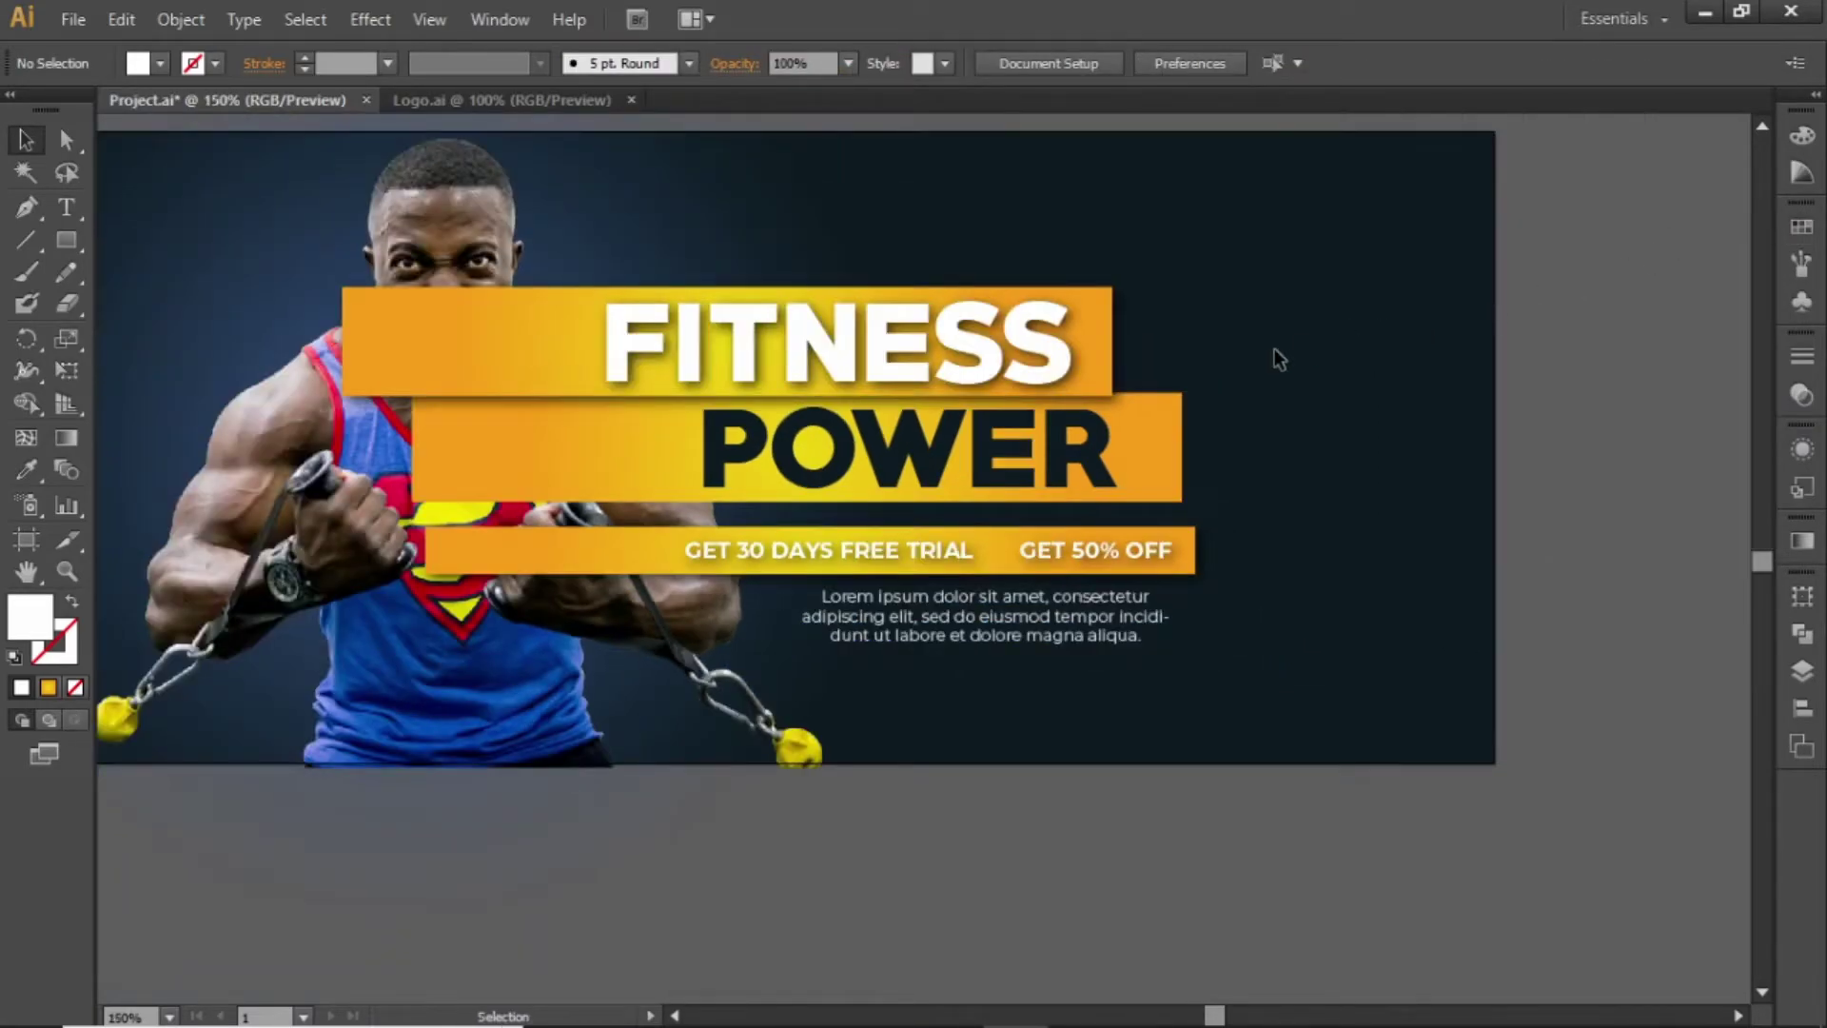
drag(1273, 395, 1313, 469)
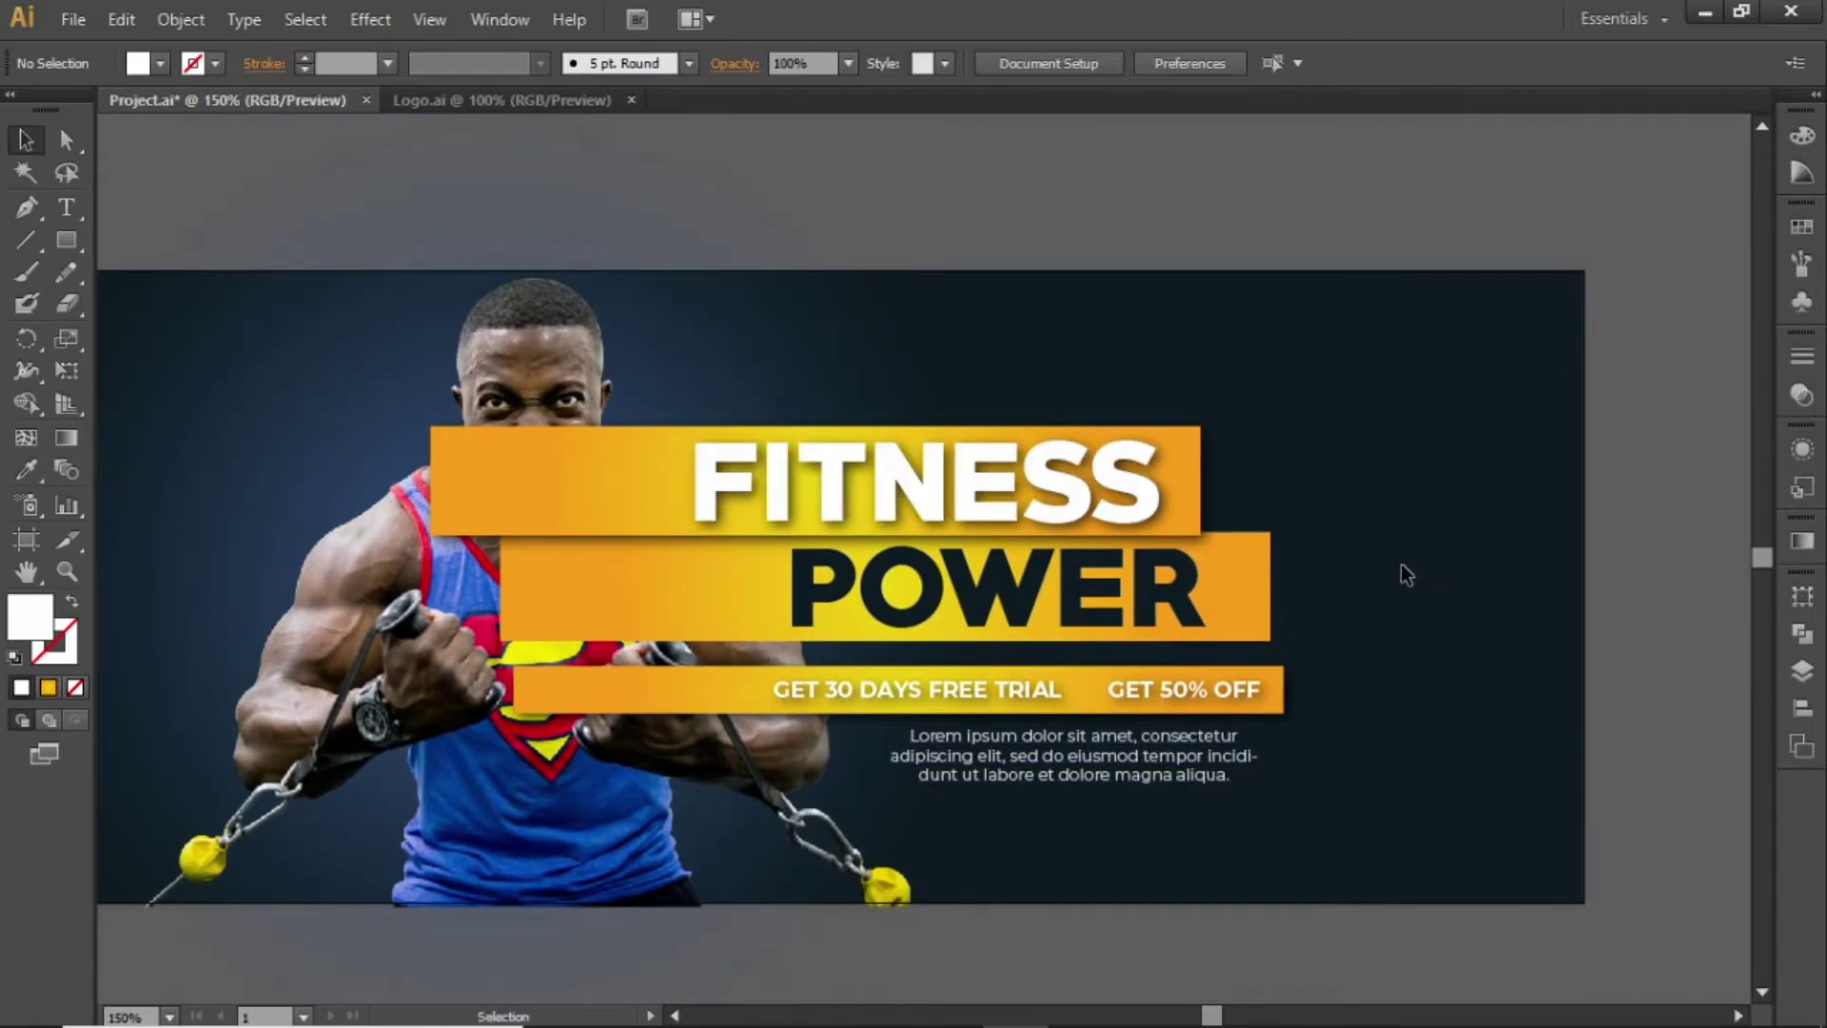
drag(1344, 371, 1012, 822)
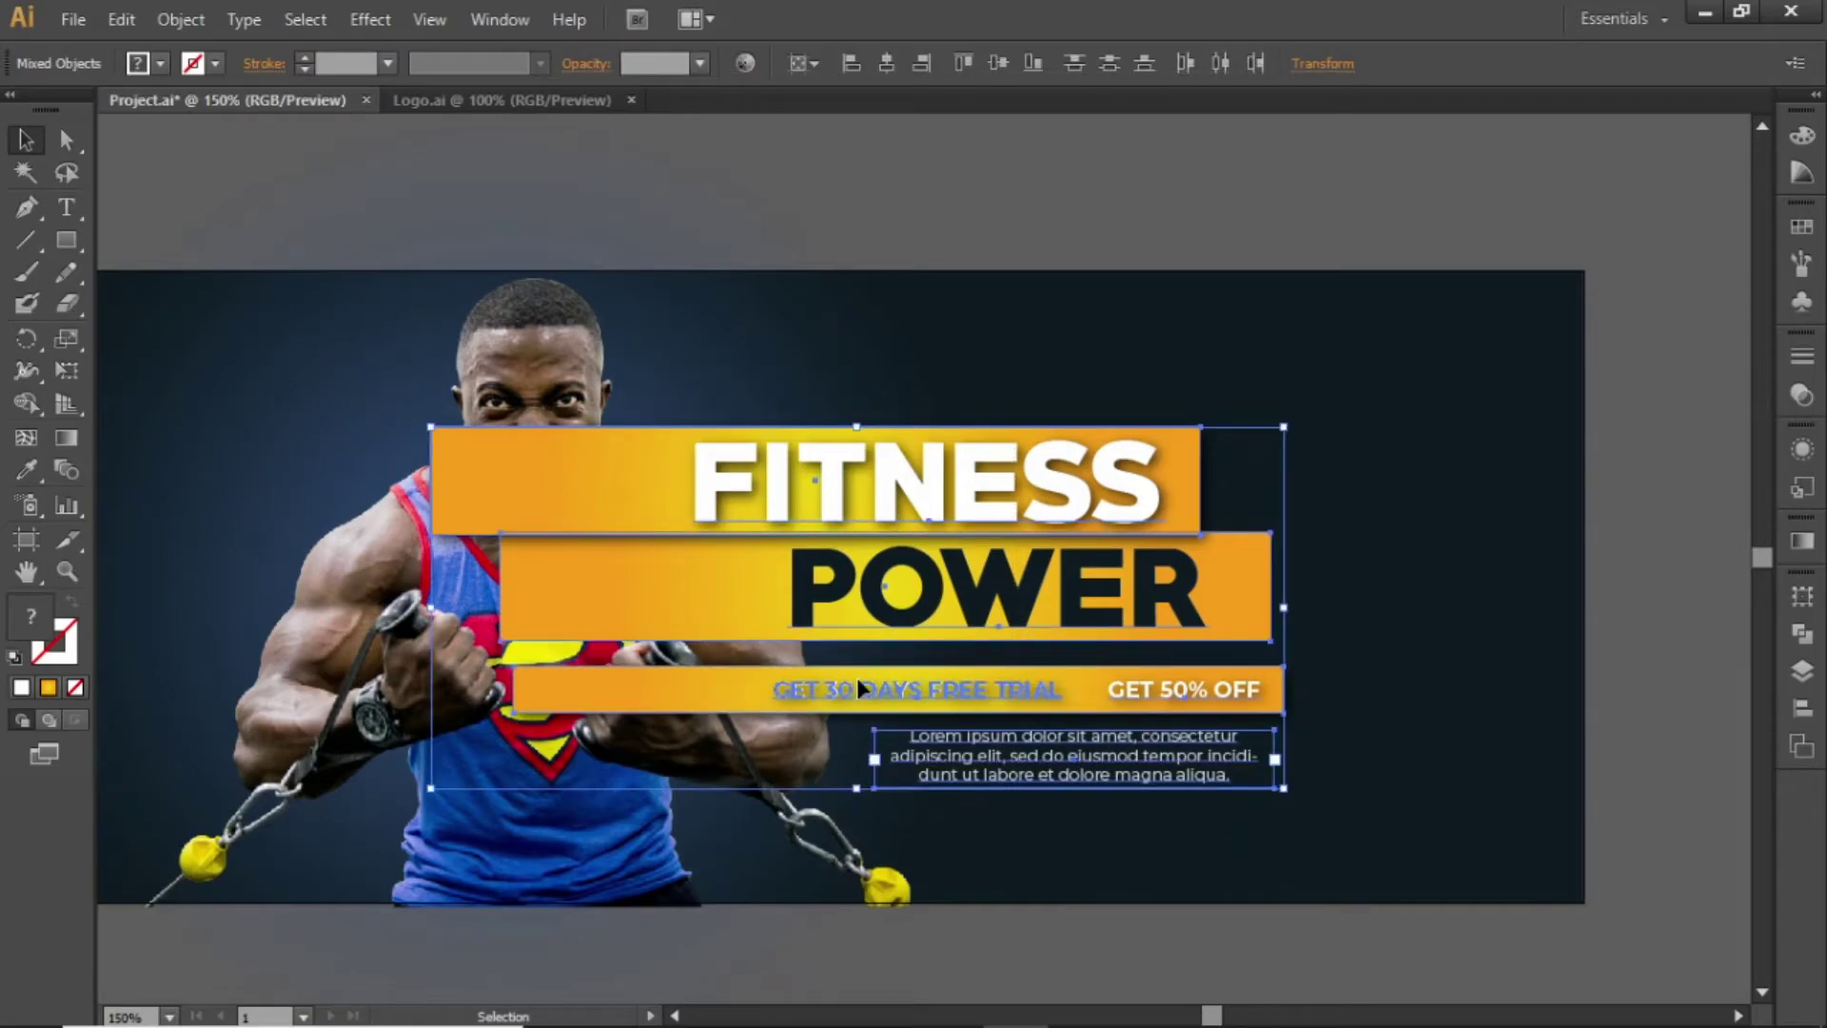
click(71, 368)
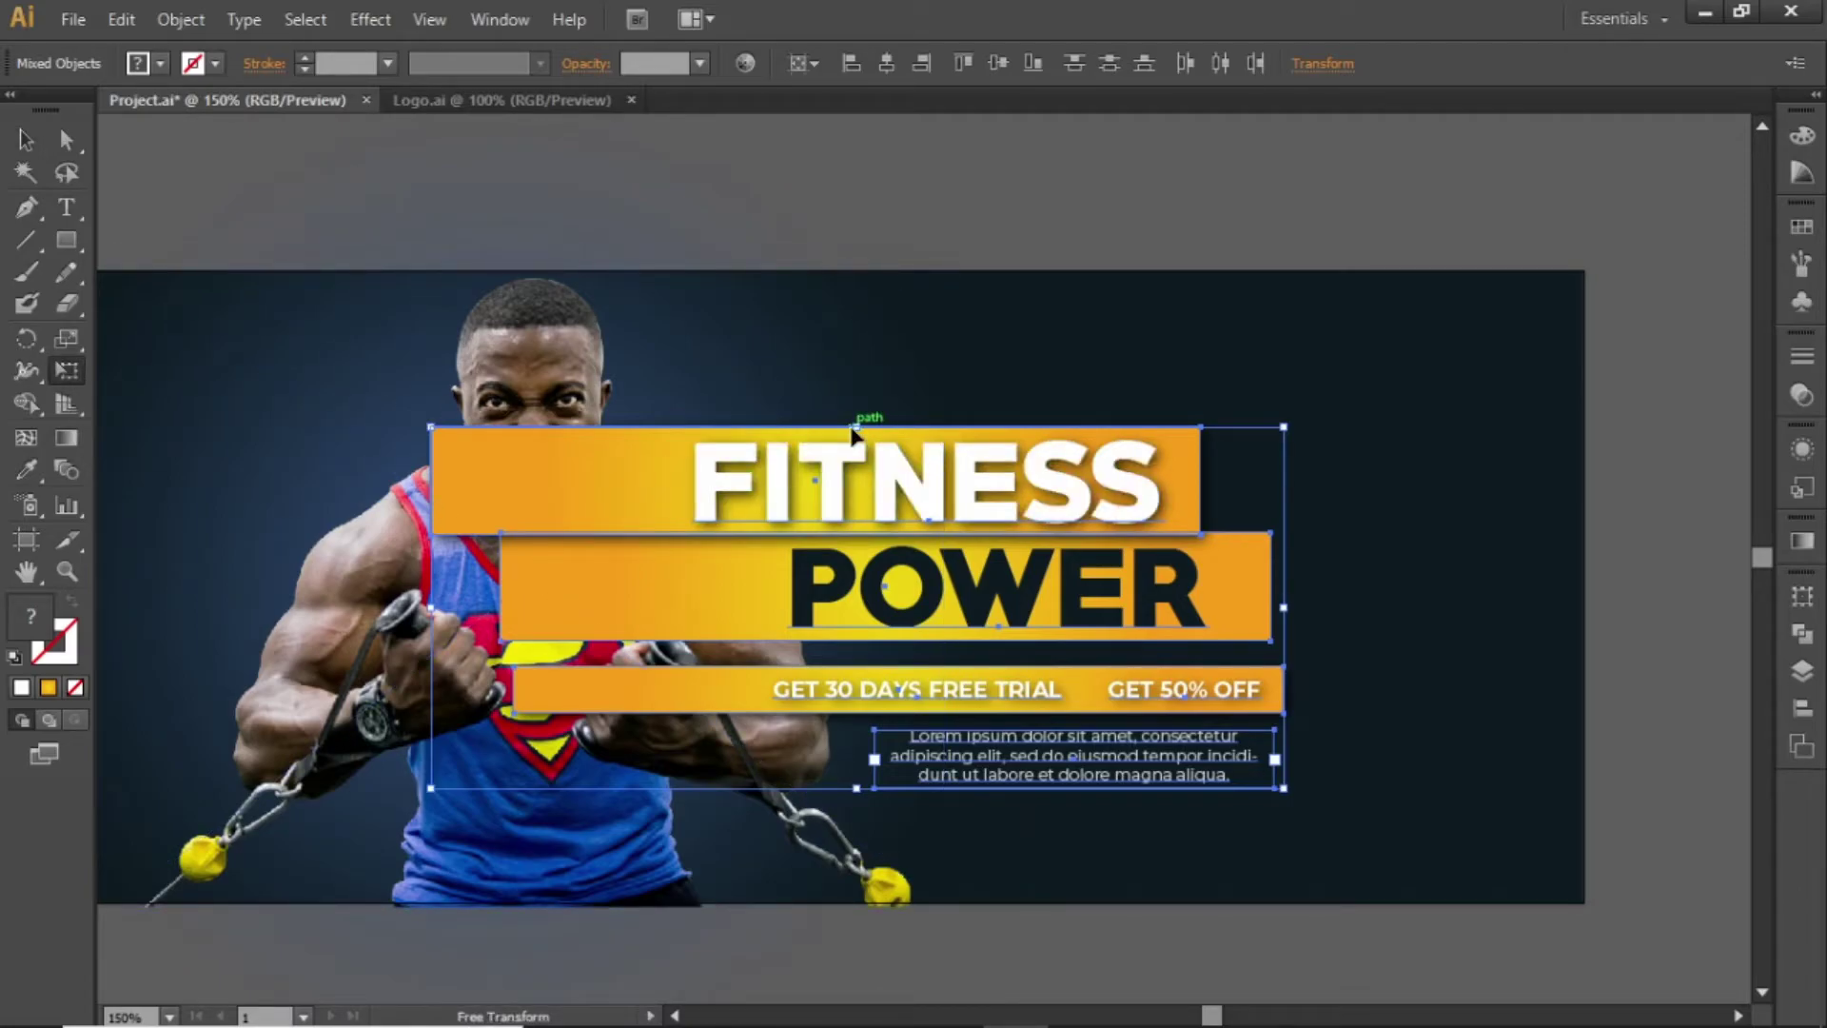
drag(858, 428, 897, 430)
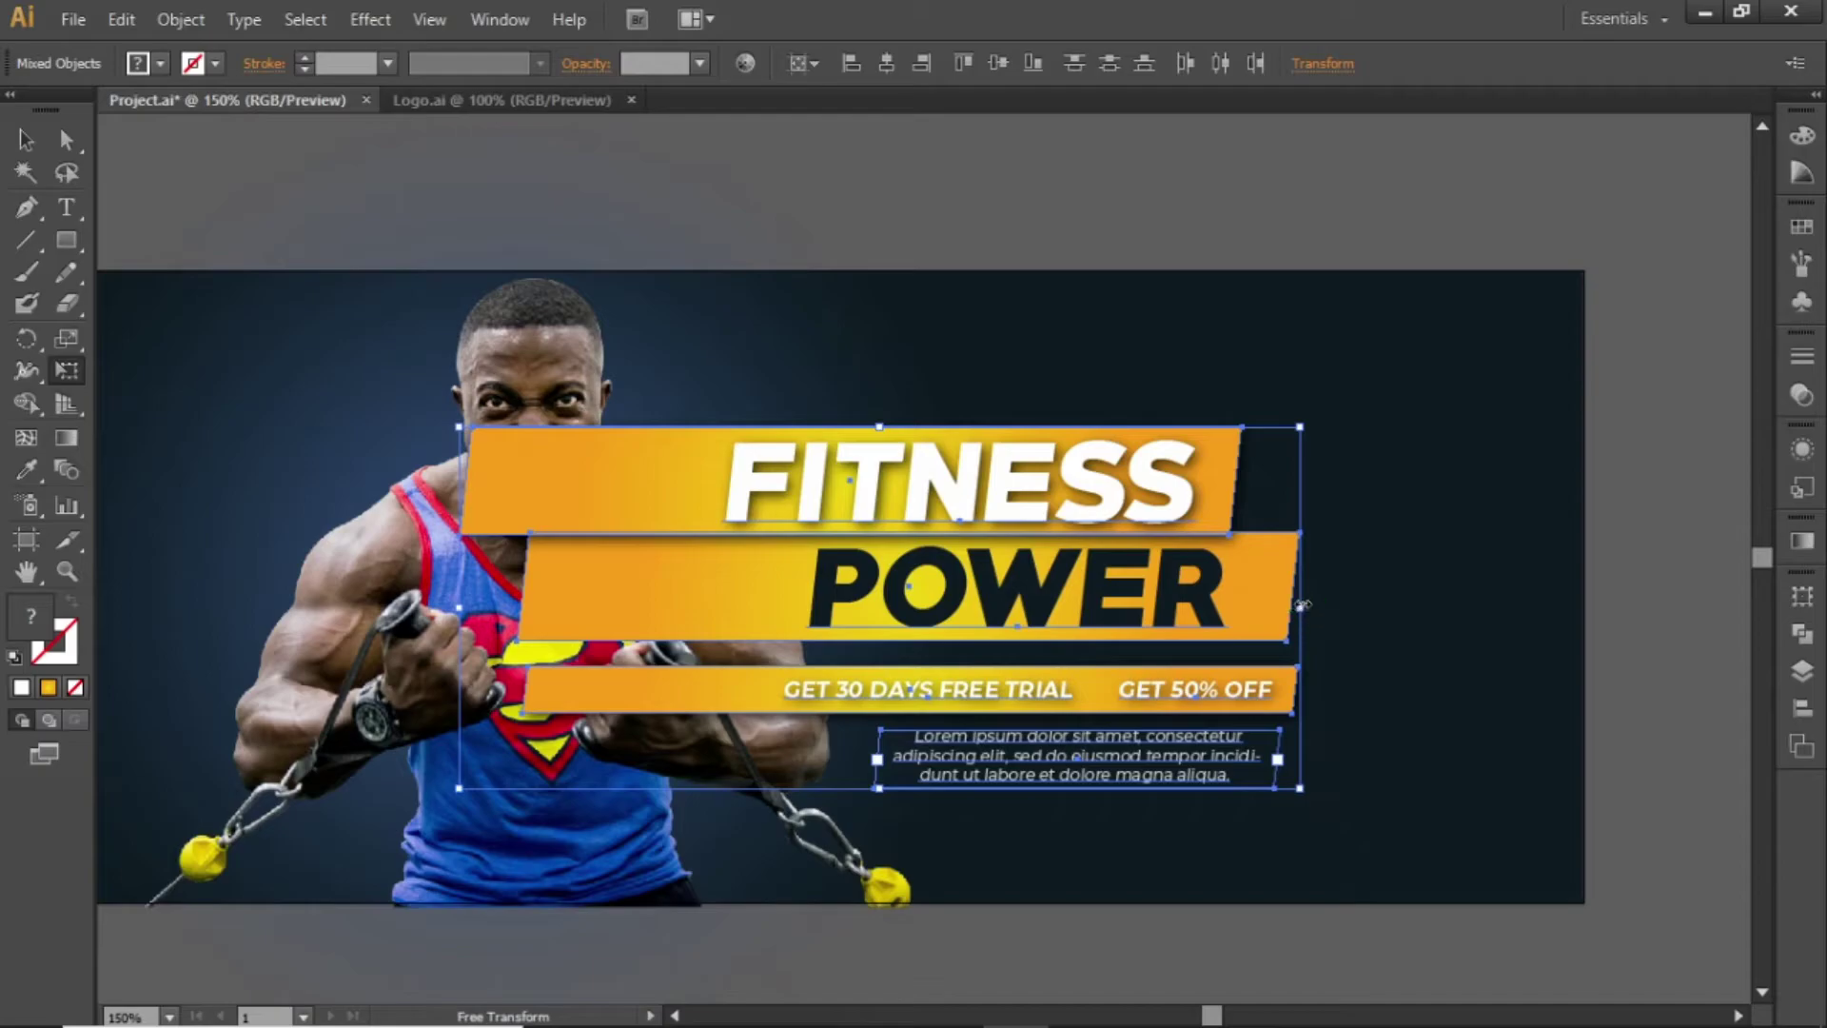
drag(1301, 604, 1306, 545)
key(v)
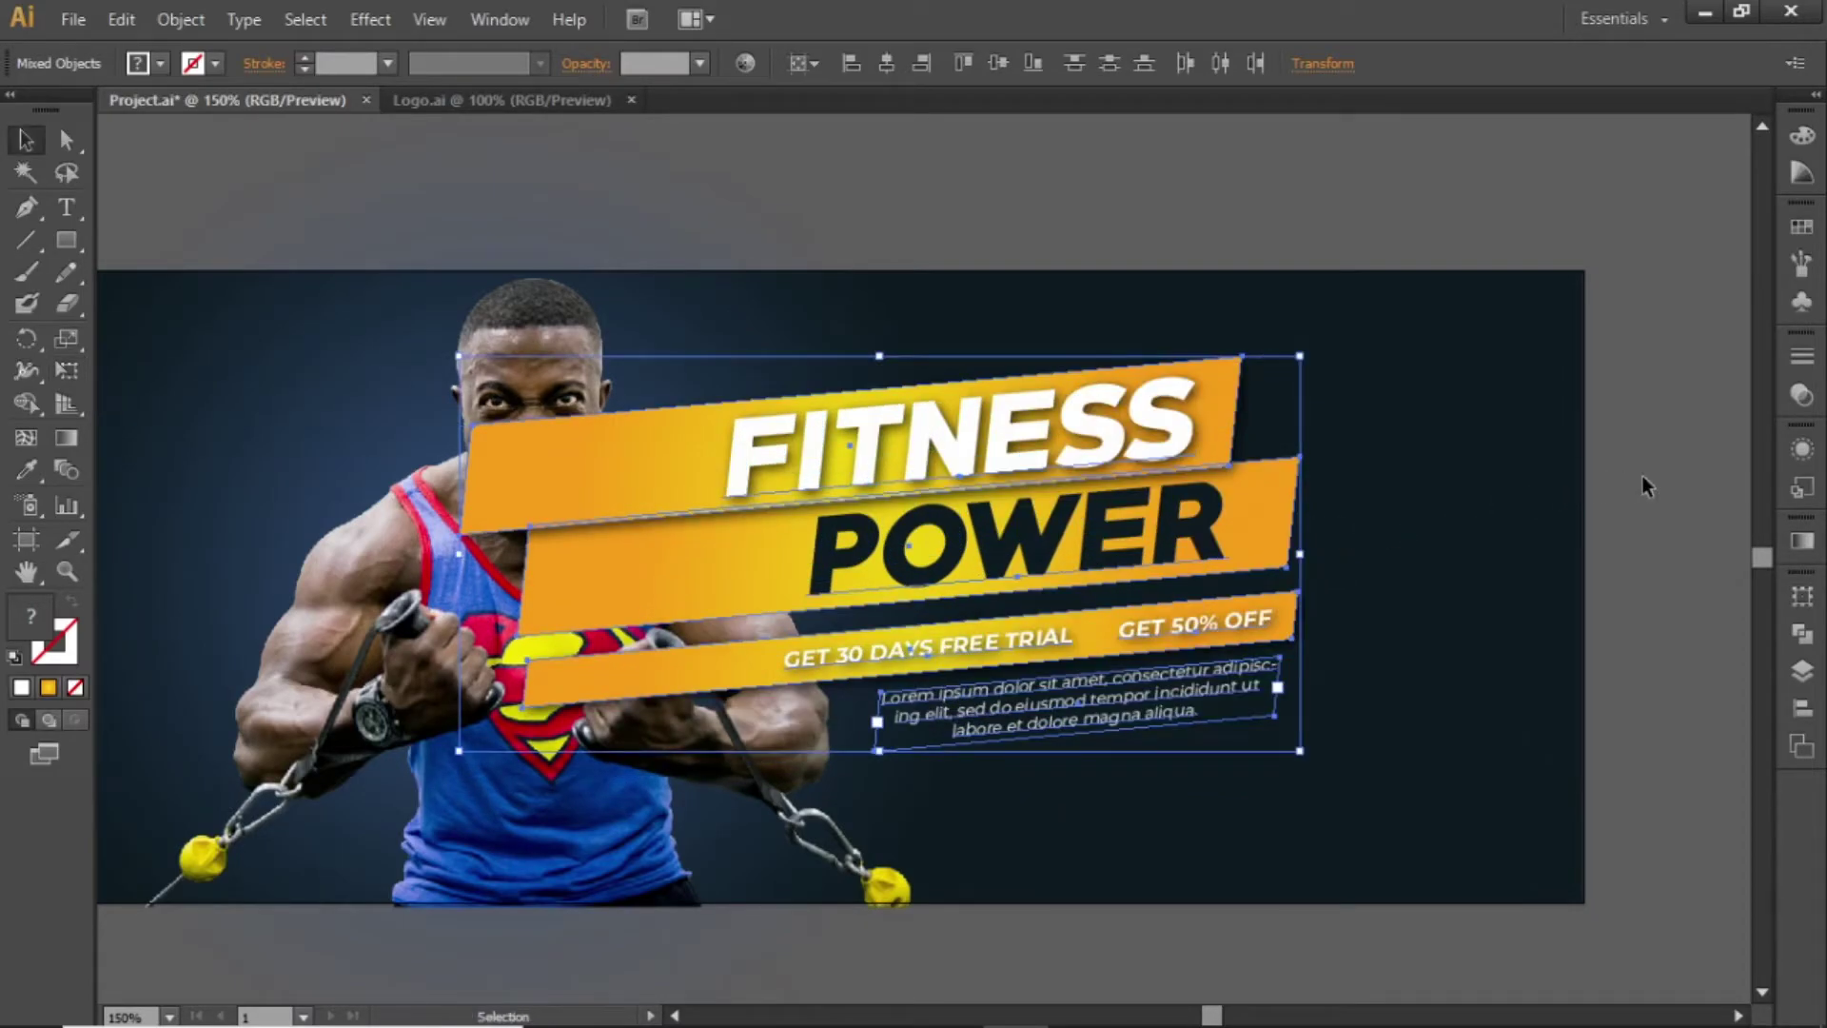
- Bring the athlete photo to the front so it overlaps the slanted bars
click(1675, 509)
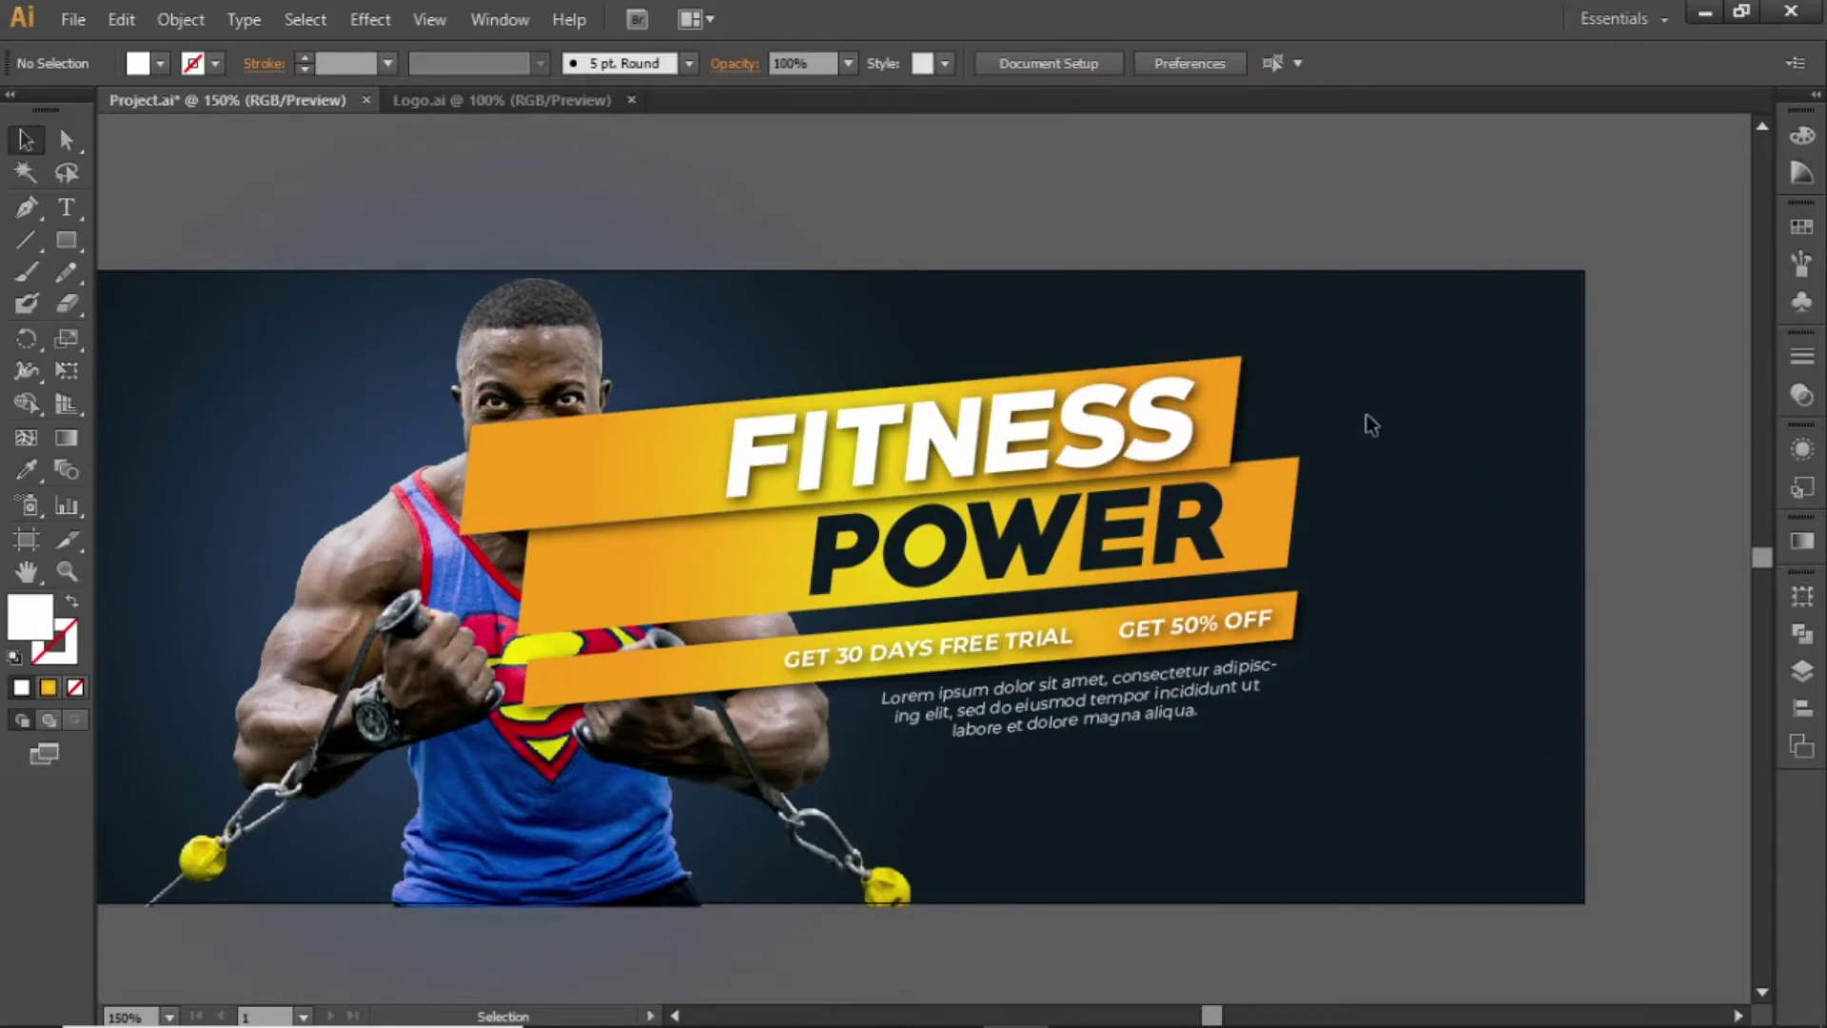
key(space)
drag(1443, 477, 1493, 501)
click(597, 350)
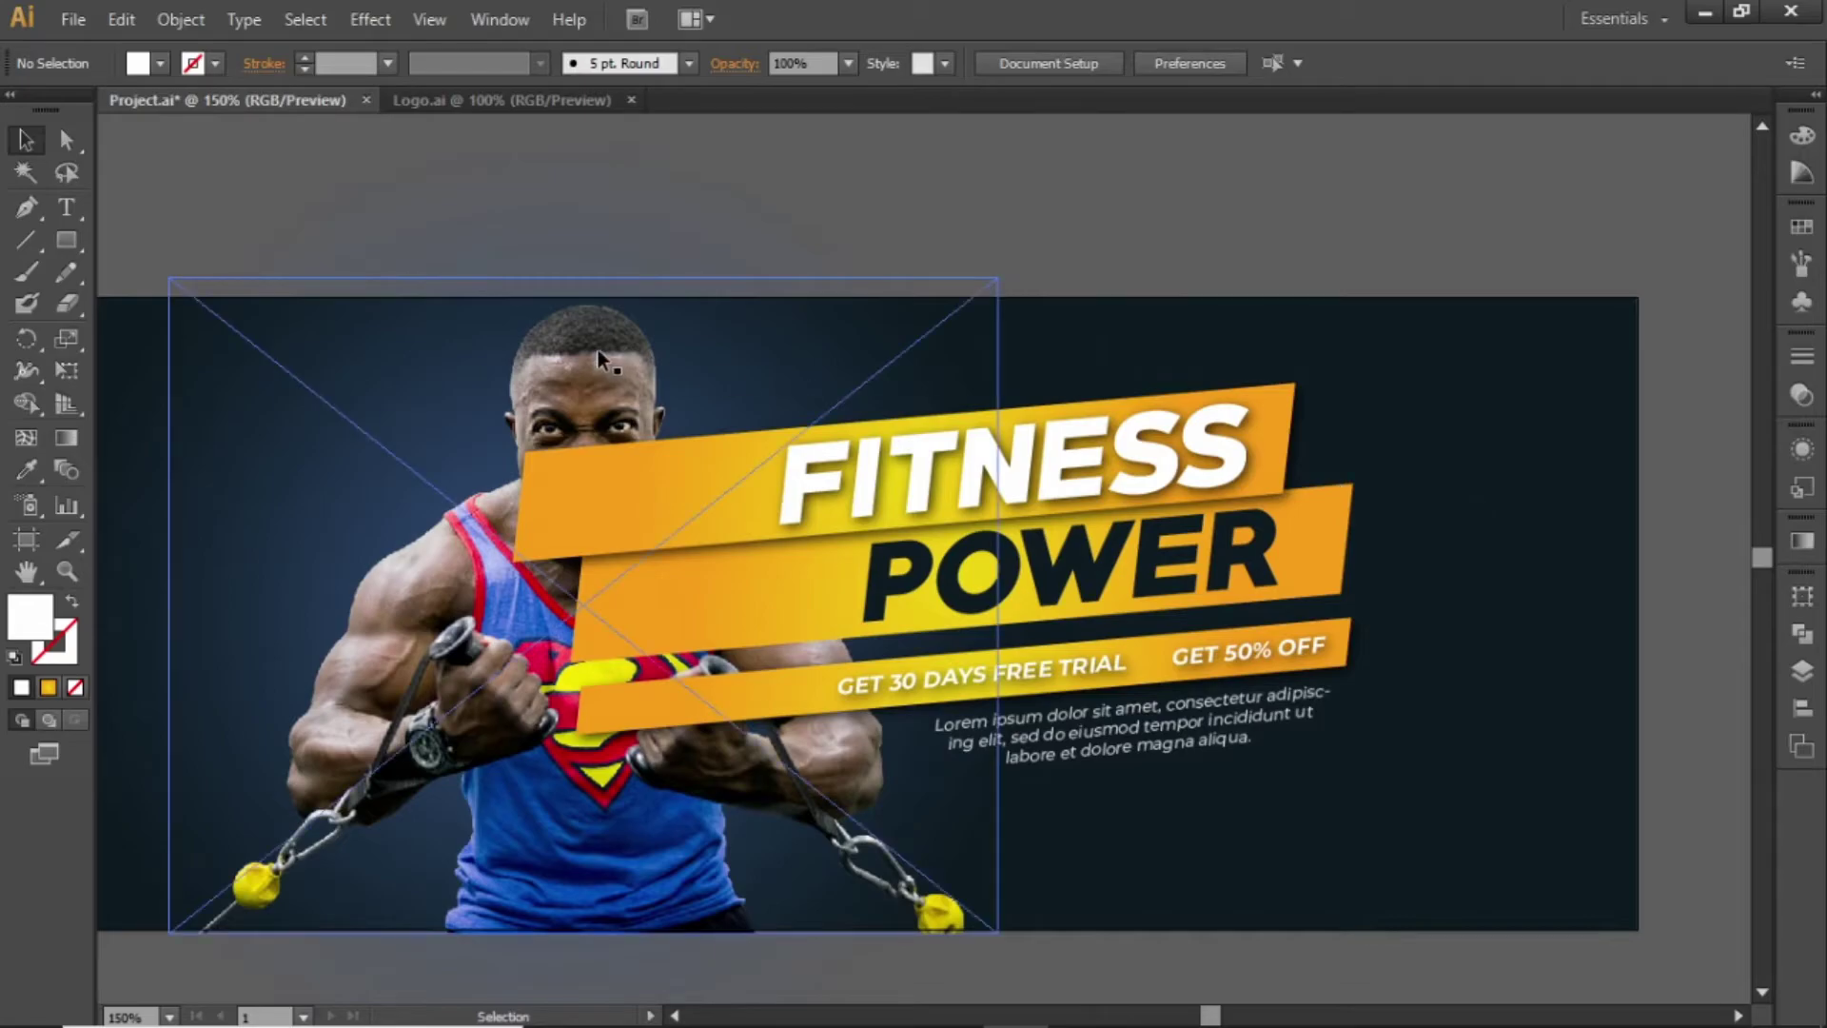
click(604, 368)
right_click(606, 374)
mouse_move(887, 523)
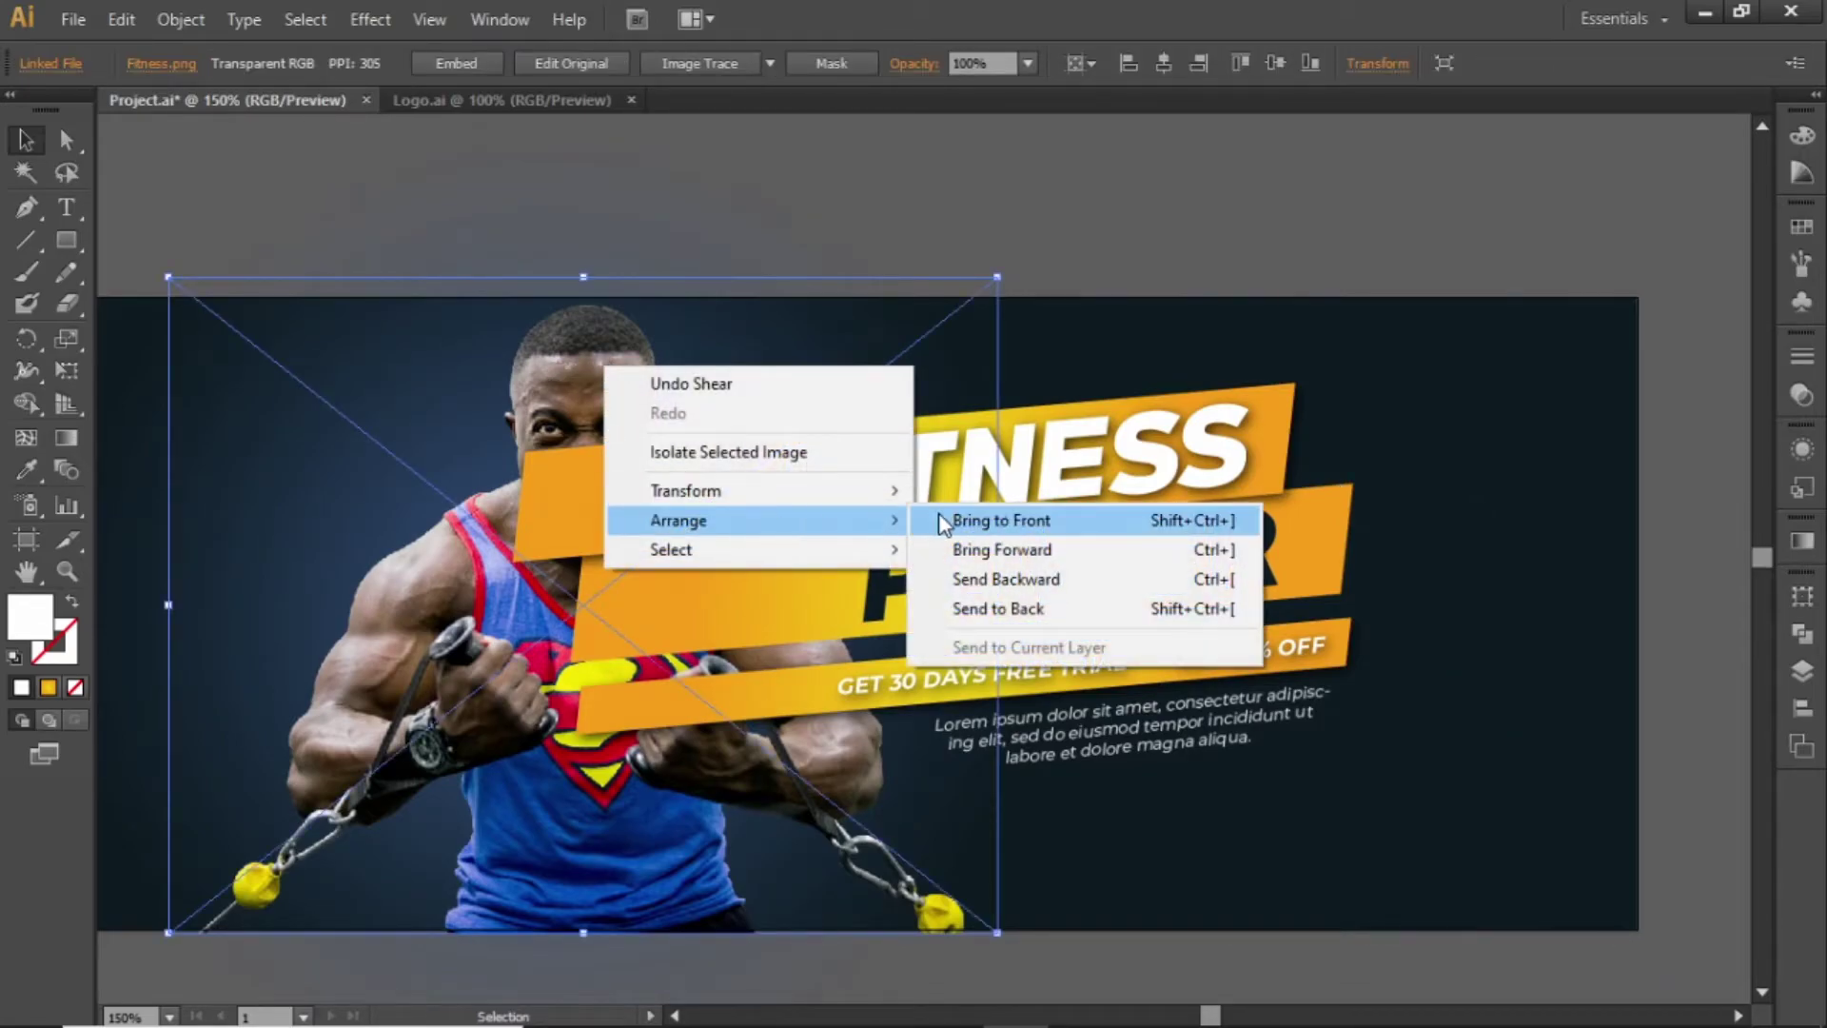
click(1104, 516)
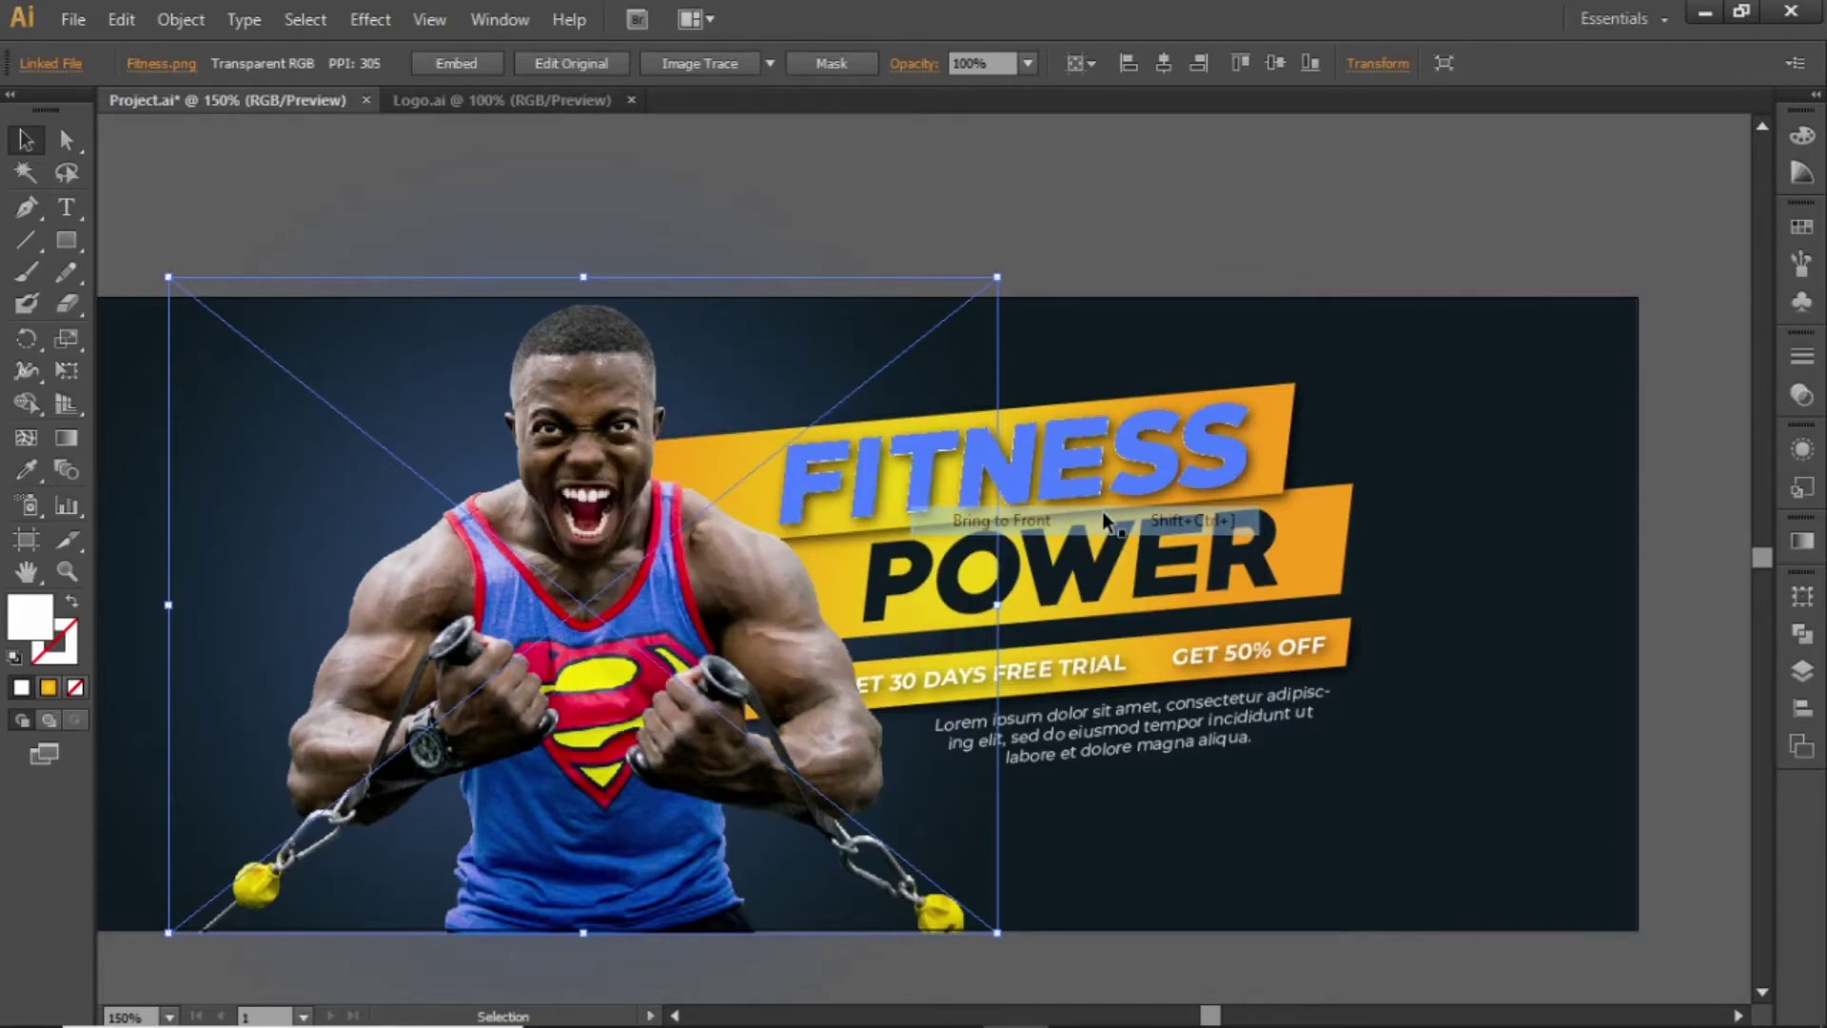
click(1271, 225)
- Shift the athlete photo slightly left, clear of the GET 30 DAYS FREE TRIAL text
scroll(1237, 261, down, 1)
scroll(1350, 228, left, 2)
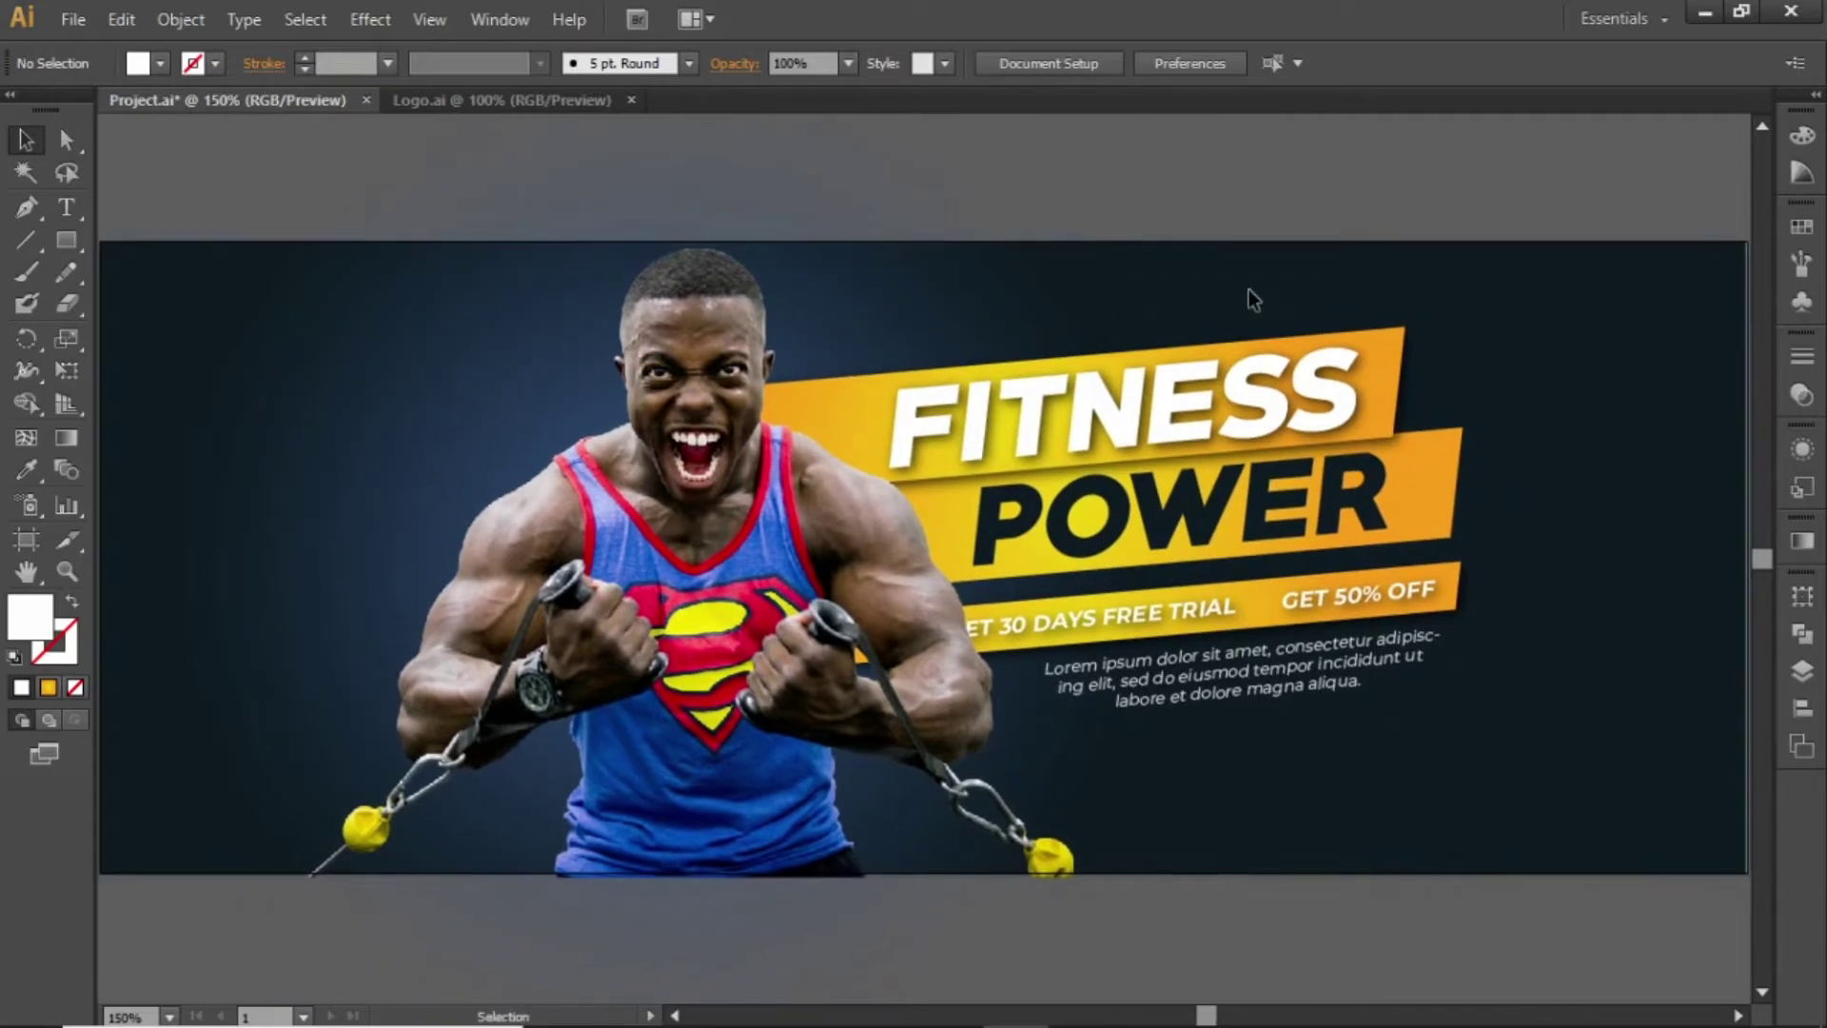
click(803, 550)
drag(766, 536, 727, 539)
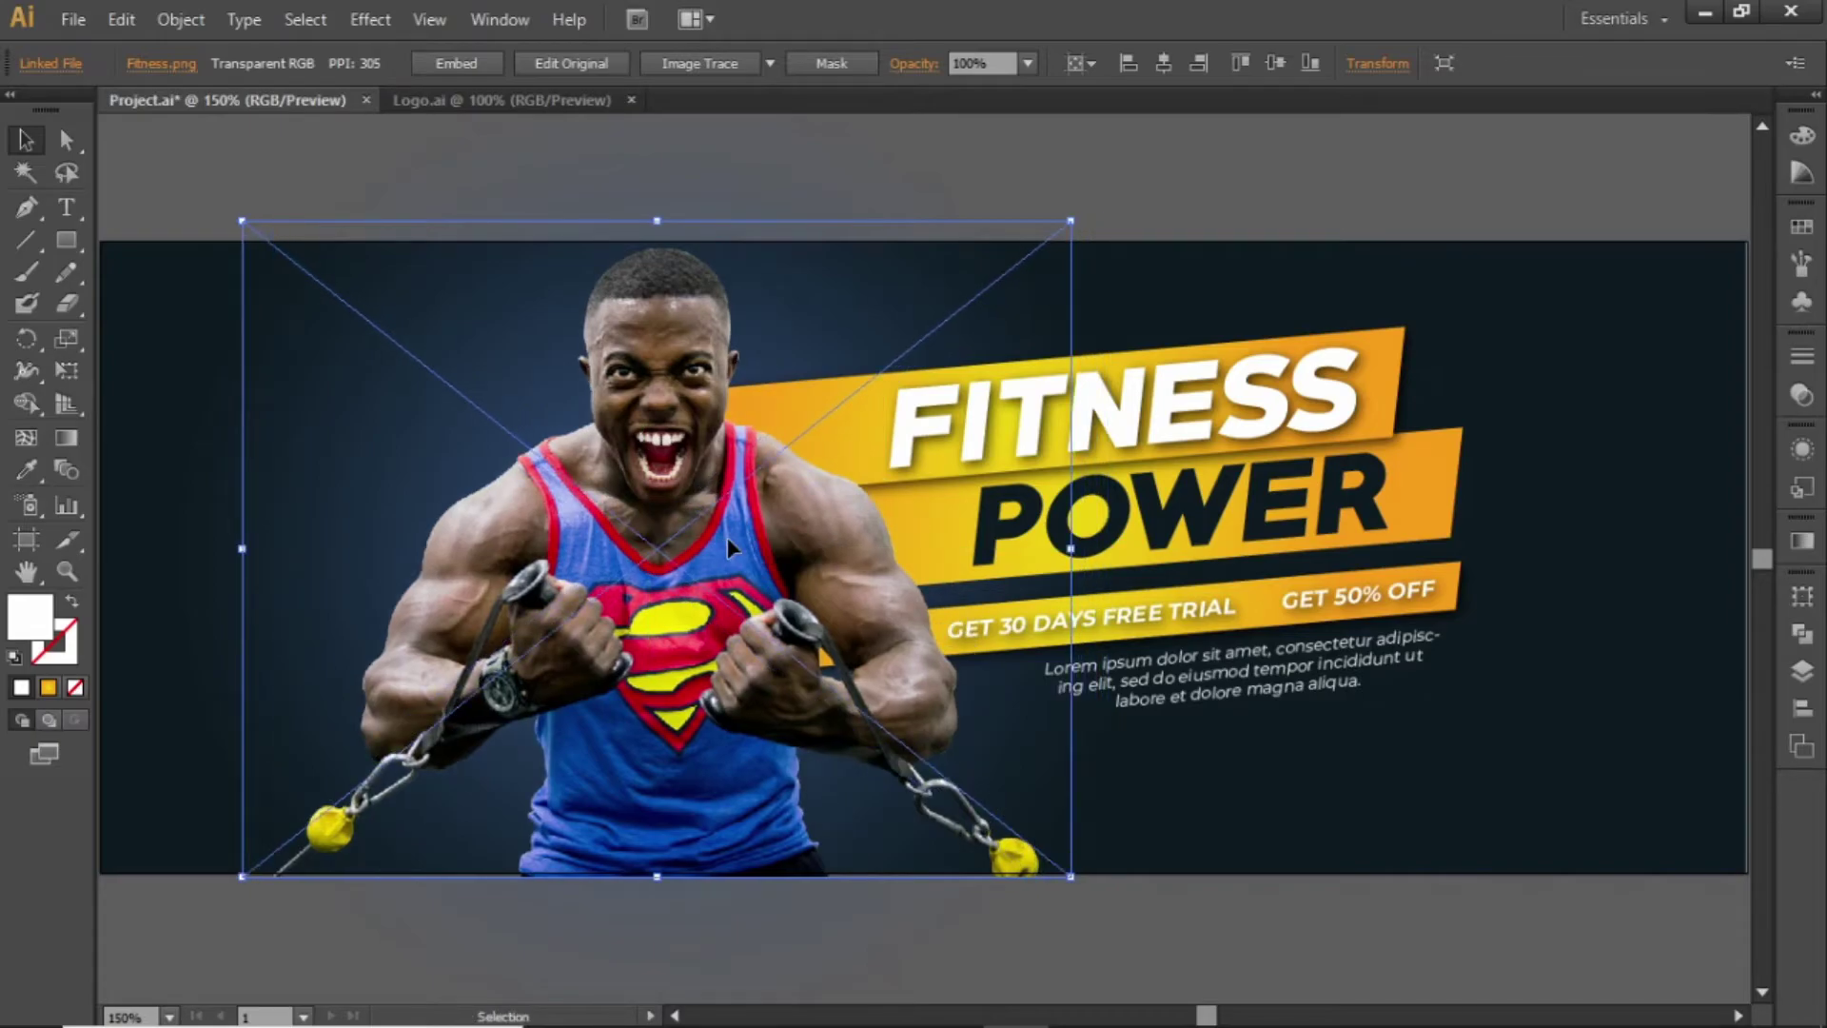
click(1163, 152)
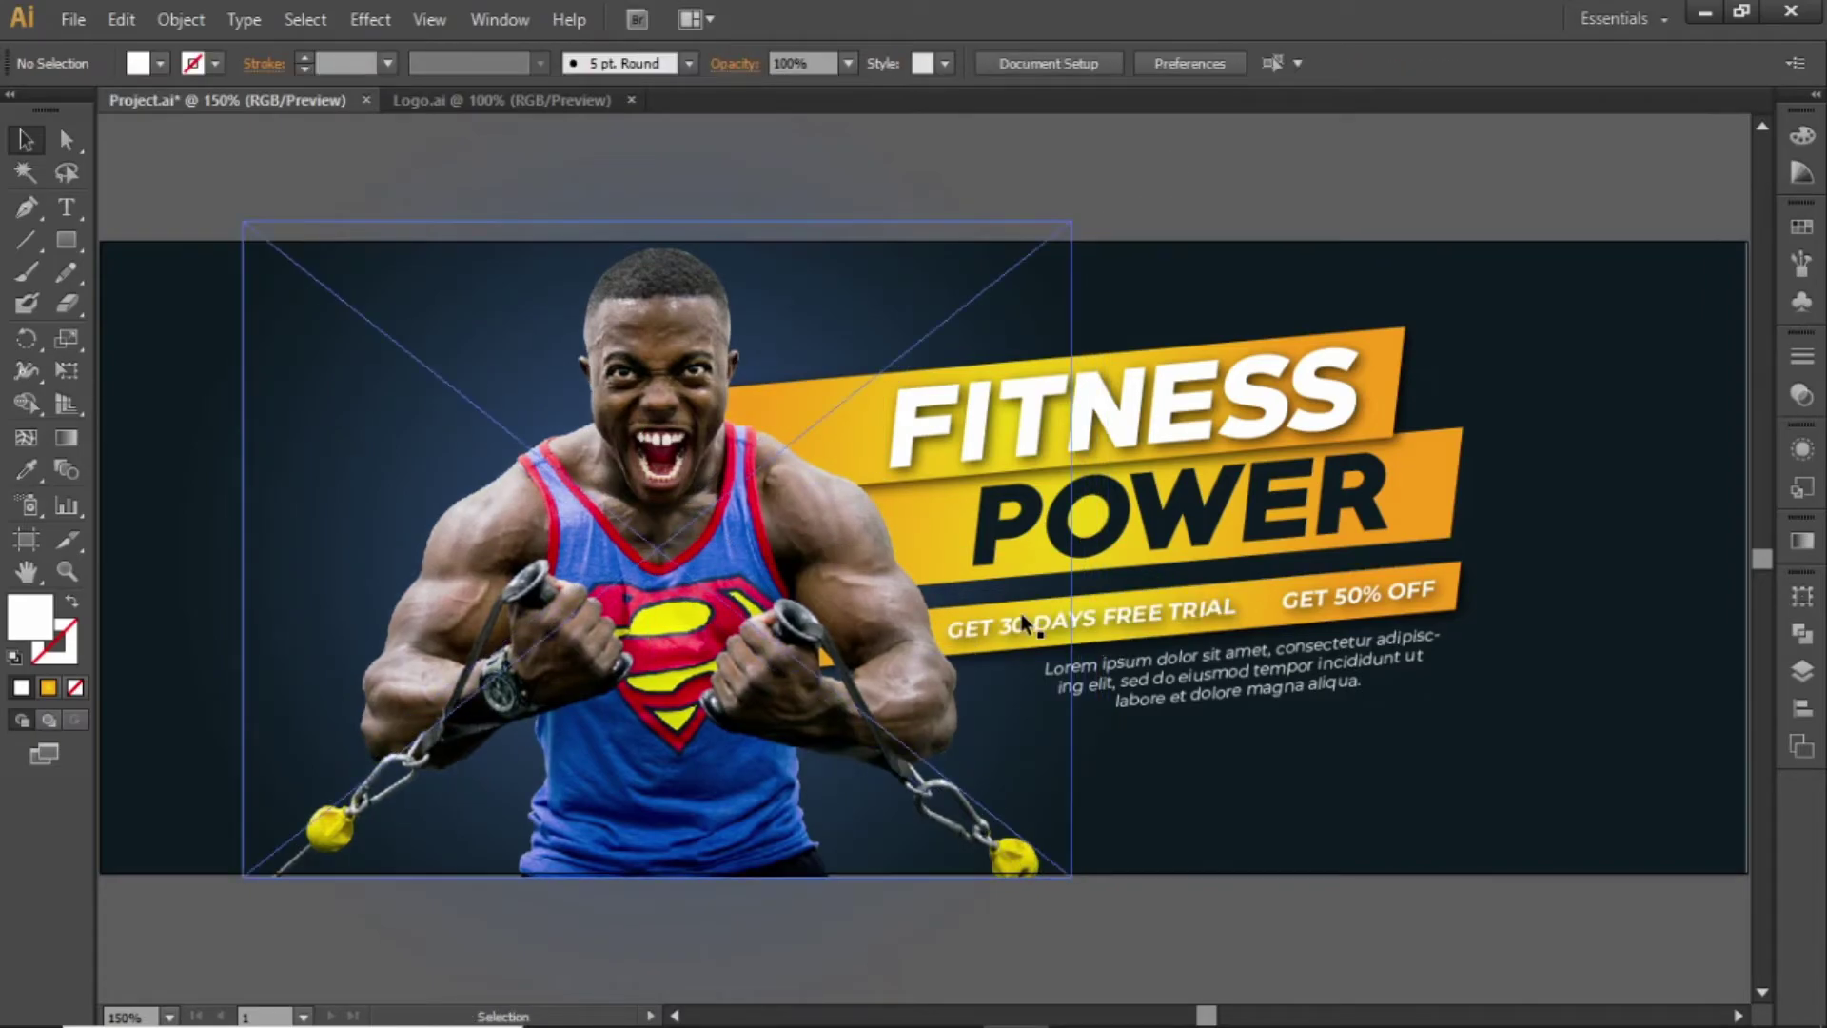
- Bring the YOUR LOGO group from Logo.ai into Project.ai, scaling it to about 105 by 16 px in the banner's upper-left corner
drag(1272, 200, 1436, 215)
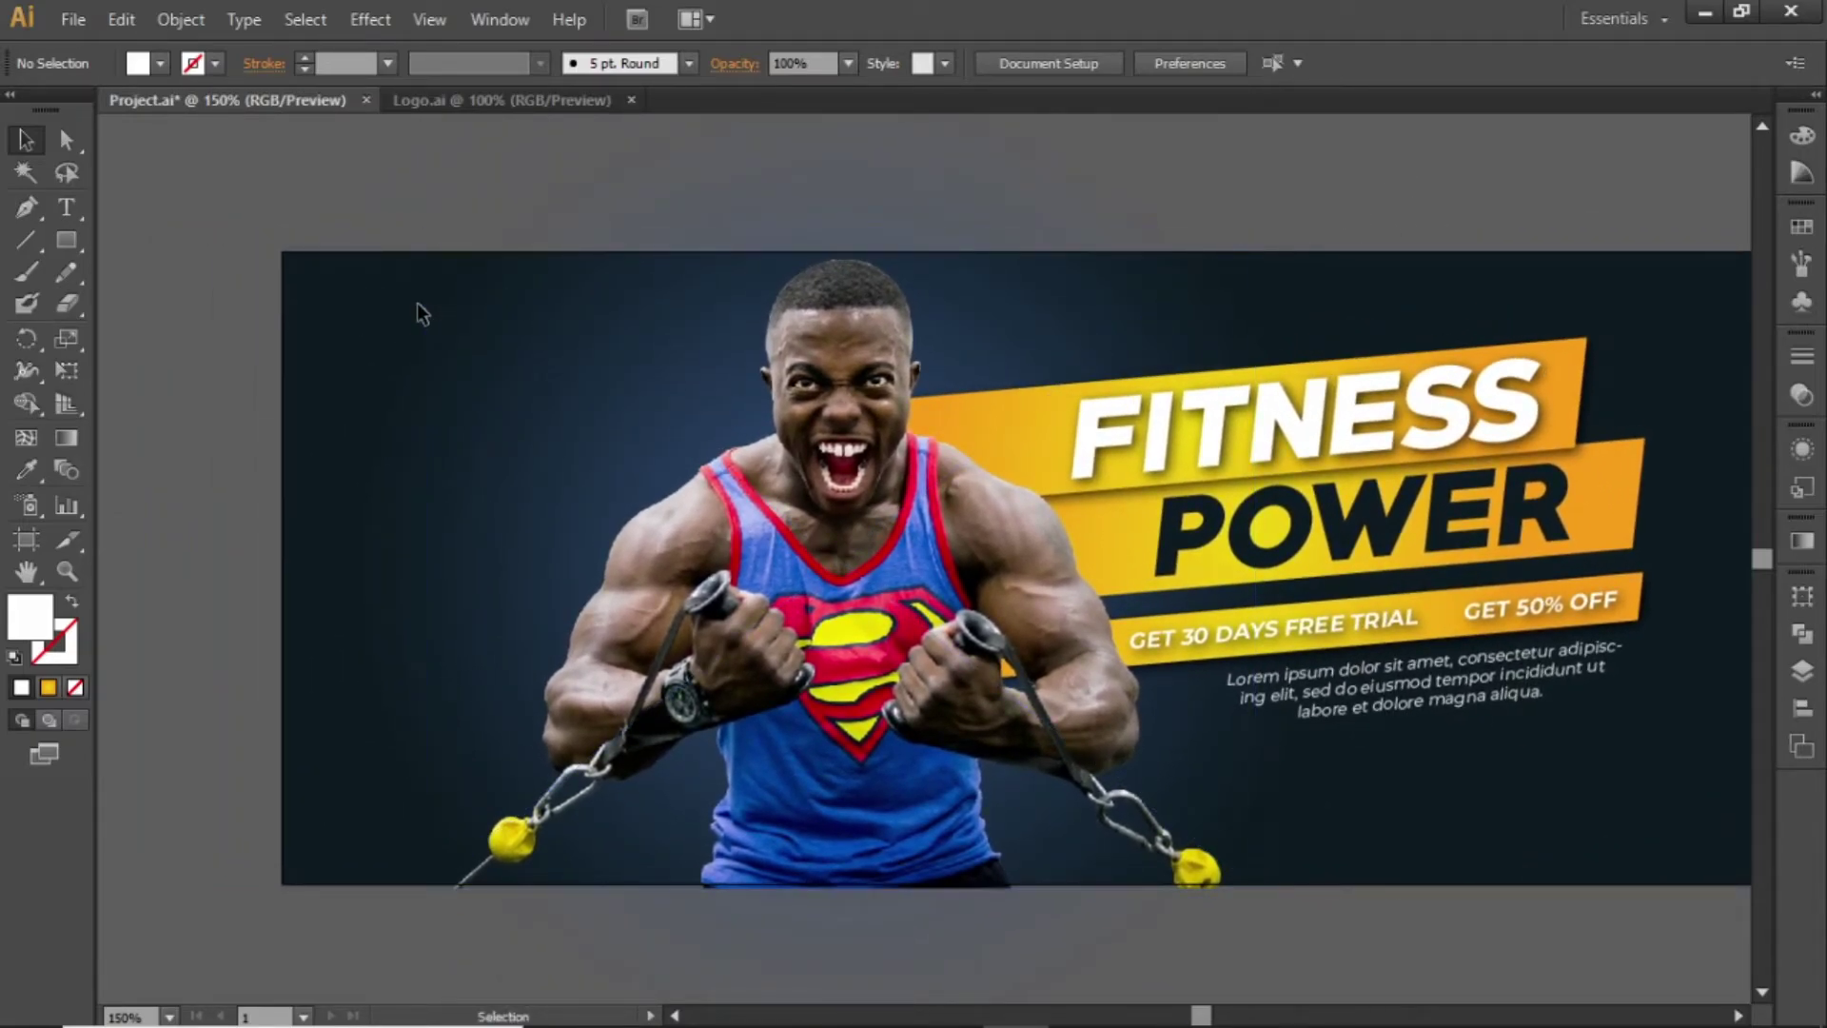
click(520, 100)
click(821, 516)
drag(821, 516, 295, 104)
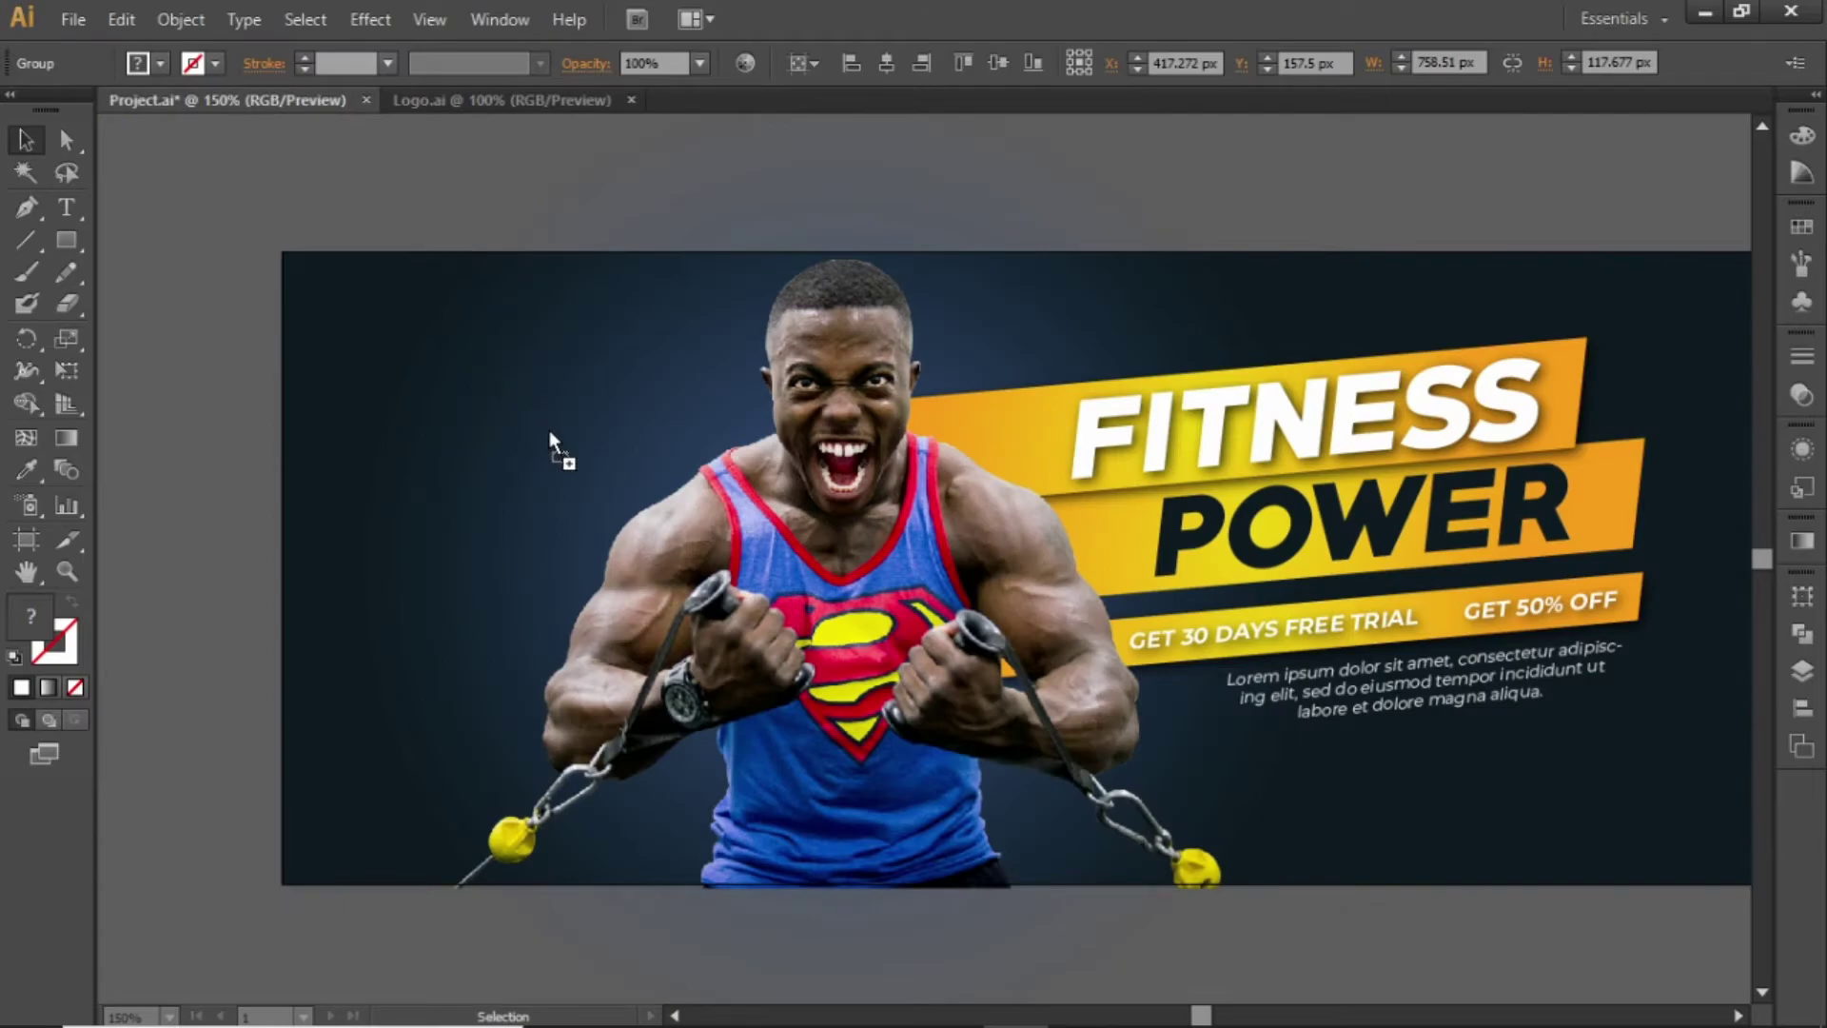
drag(544, 426, 546, 428)
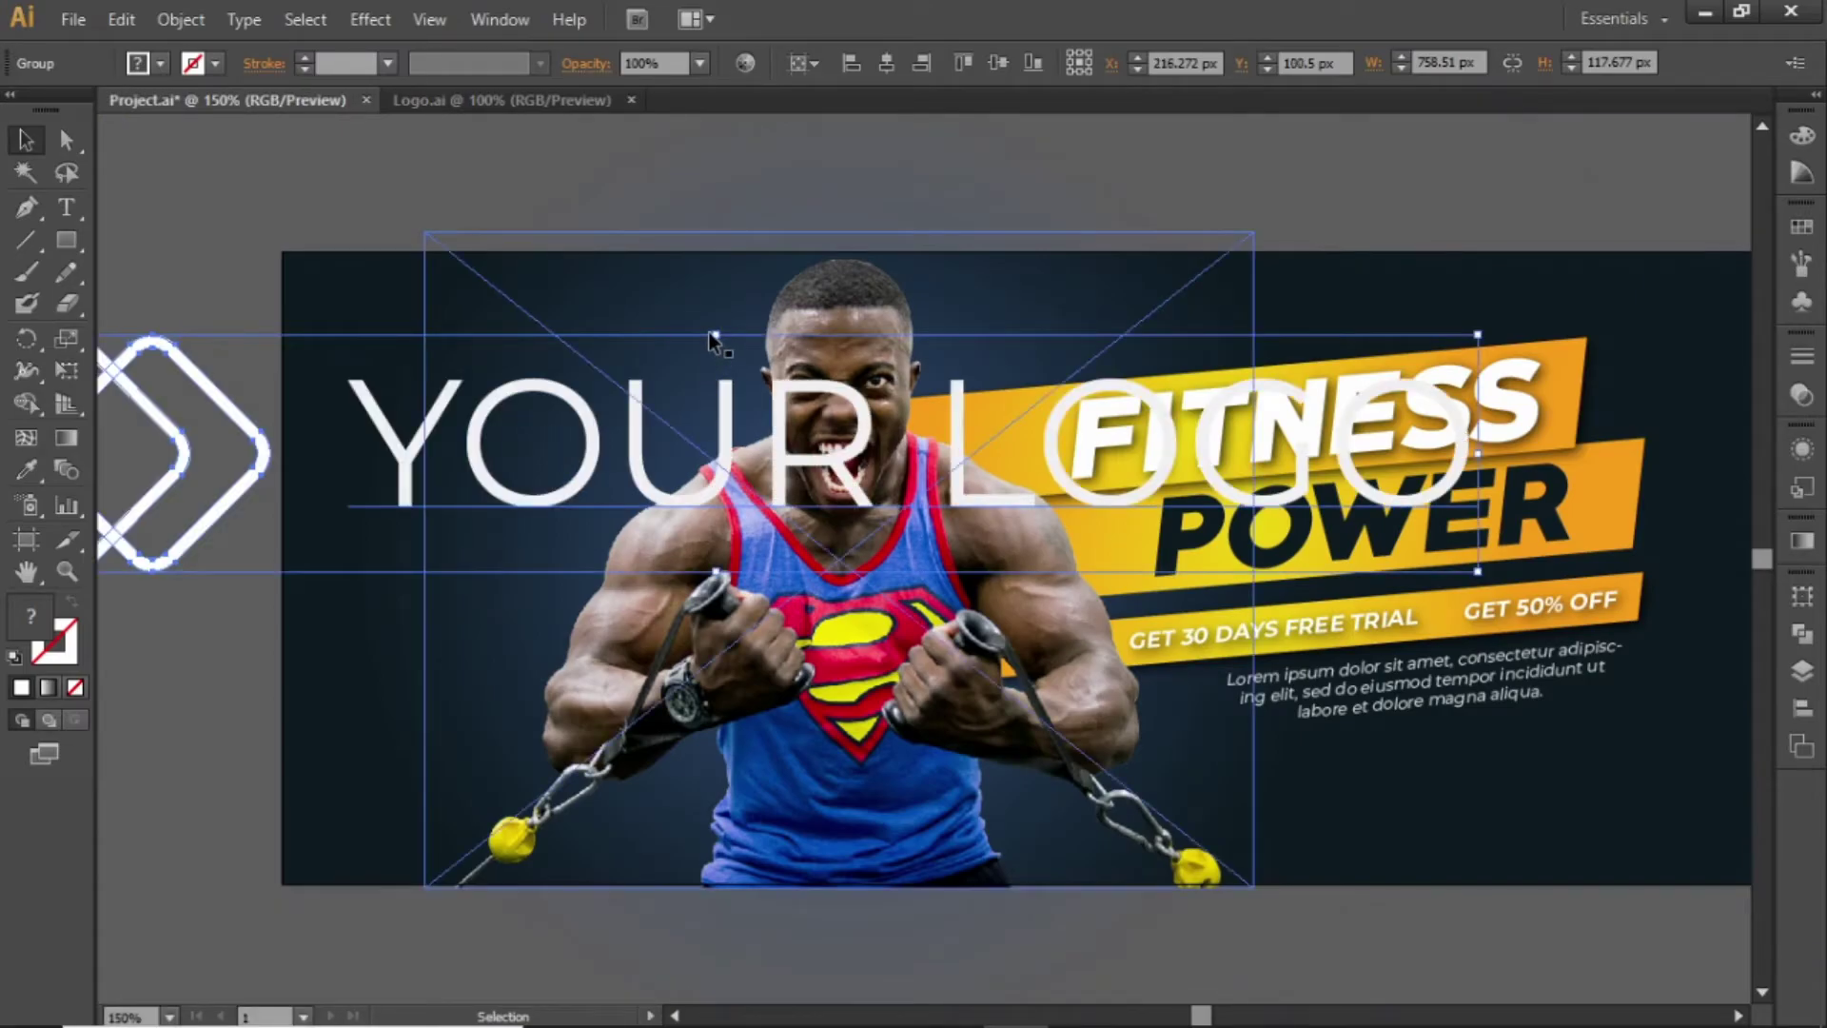
drag(715, 334, 452, 317)
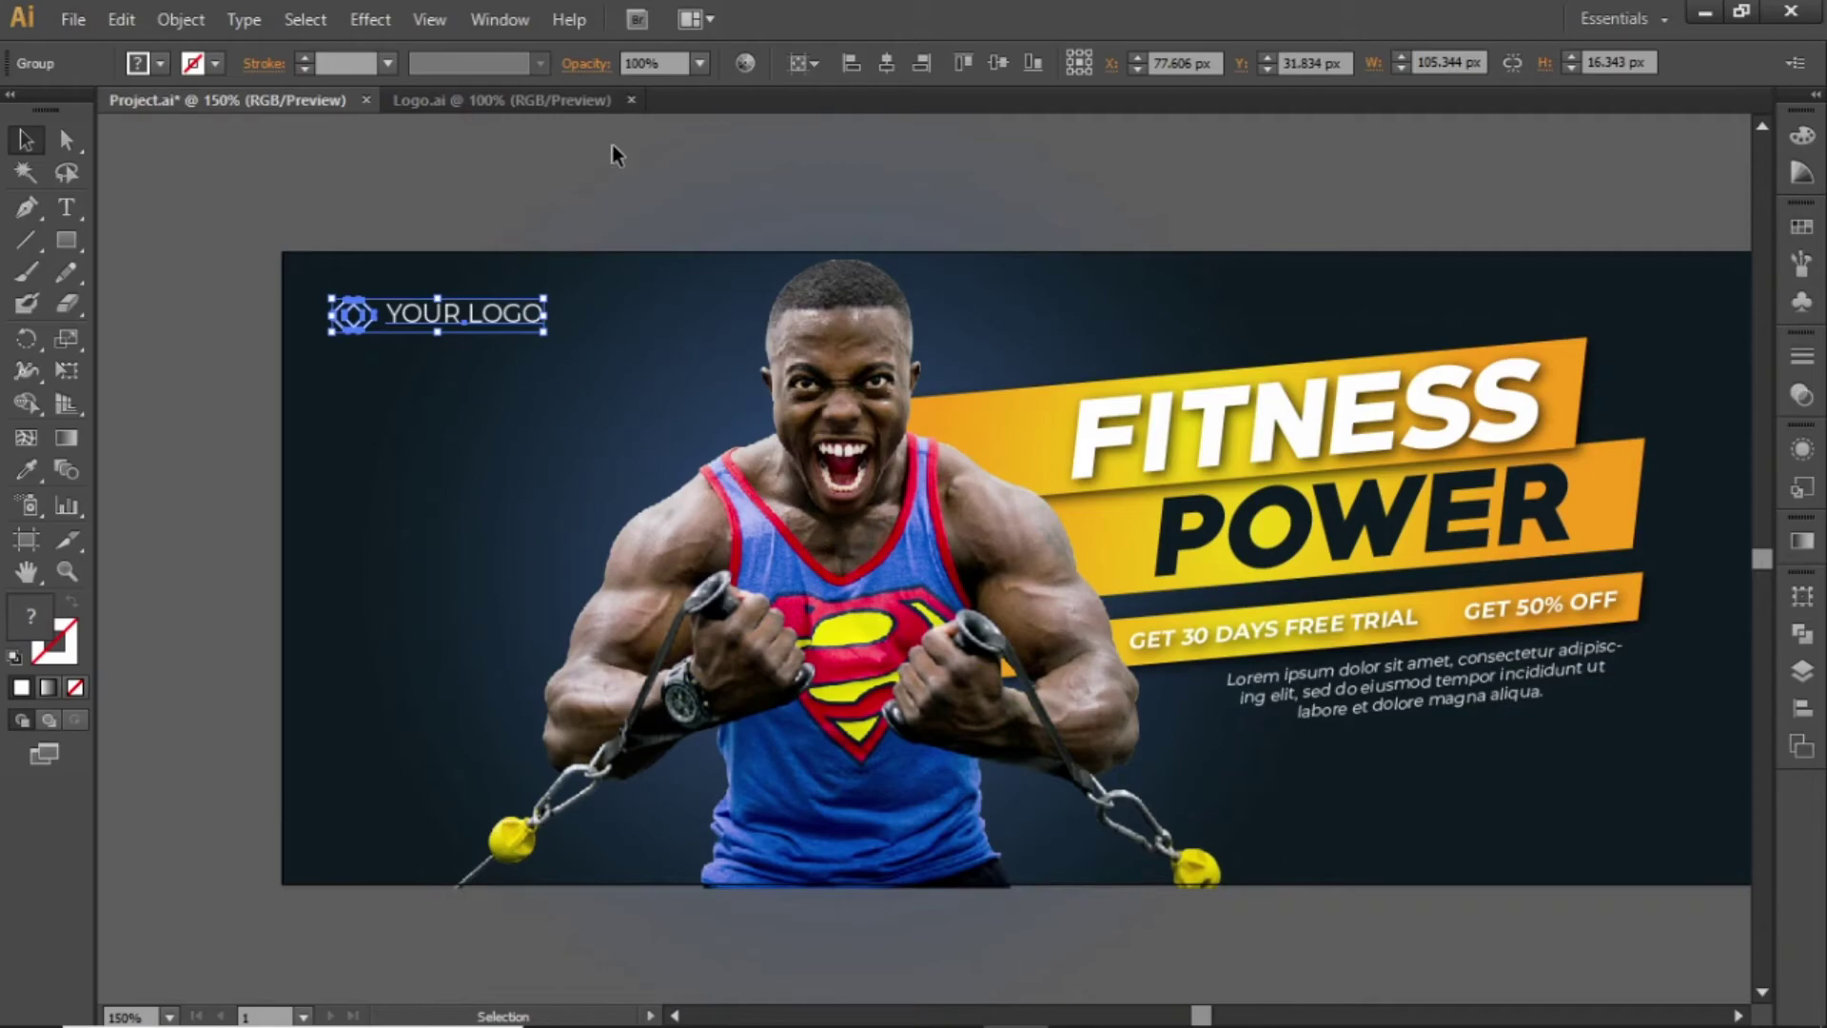
click(613, 145)
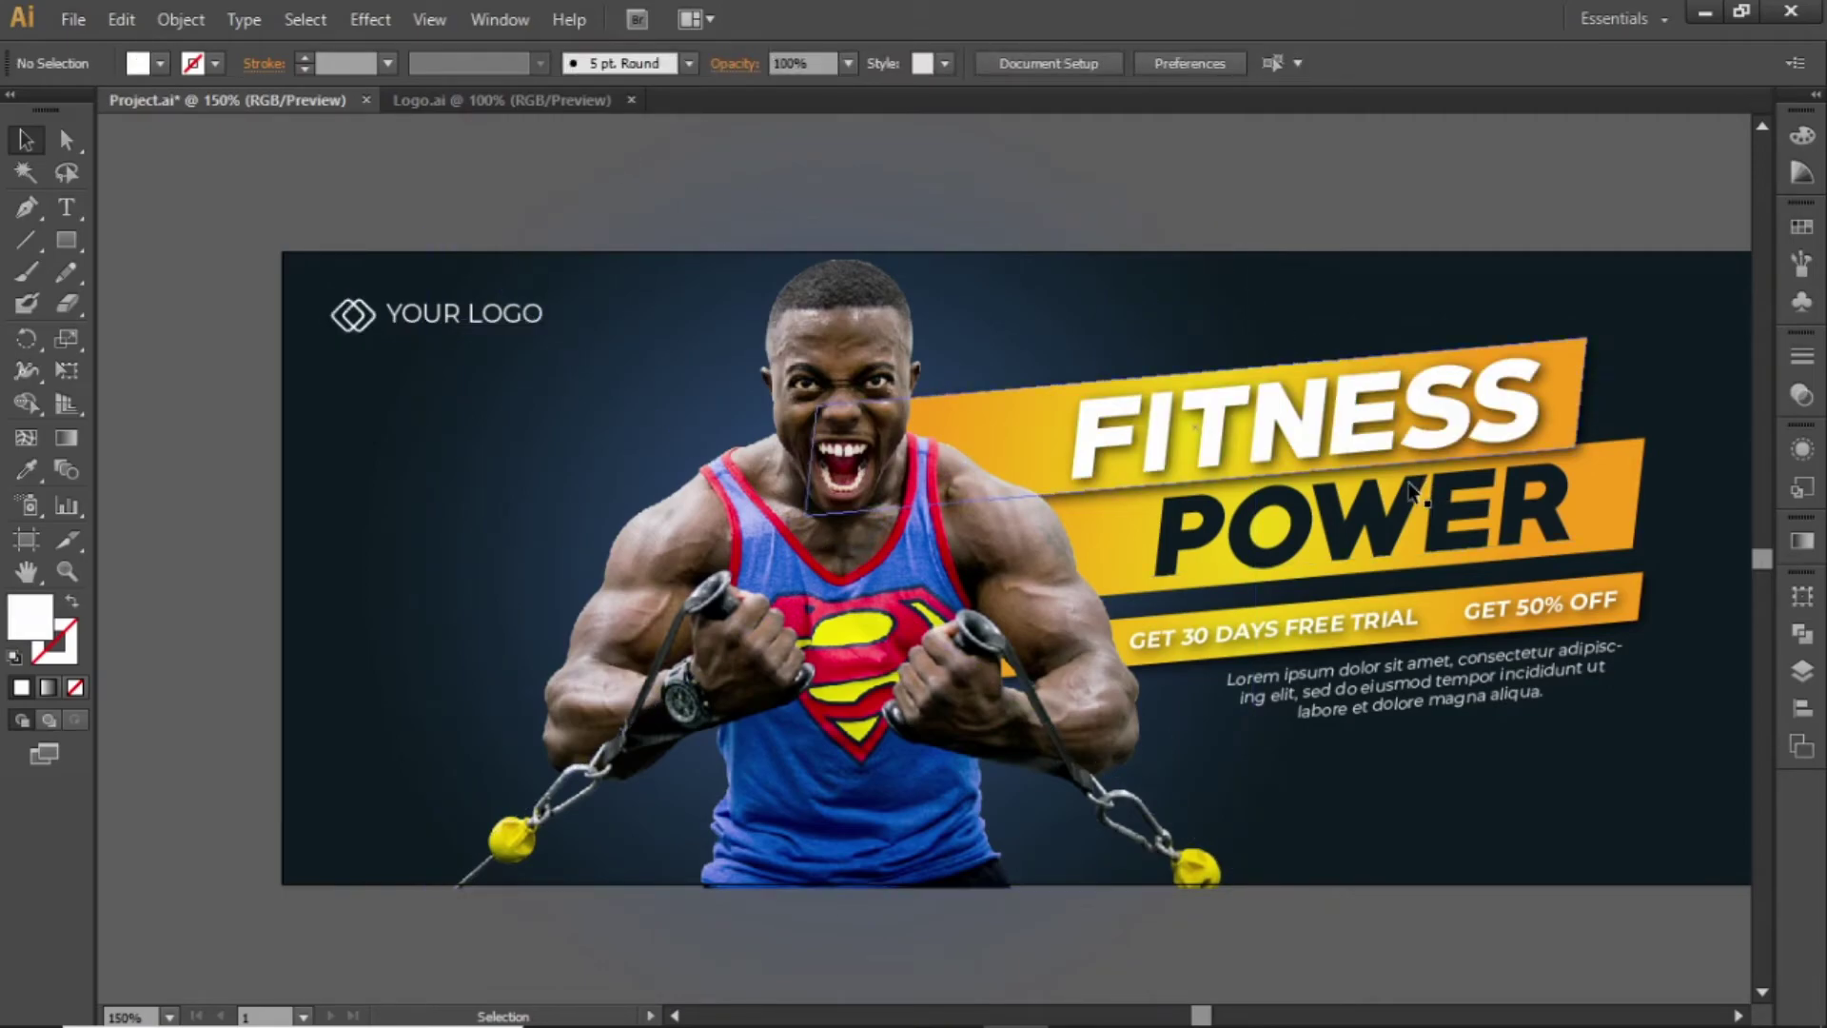
- Duplicate the thin gradient bar into the banner's lower-right corner, letting it run past the artboard's right edge
drag(1424, 478, 764, 437)
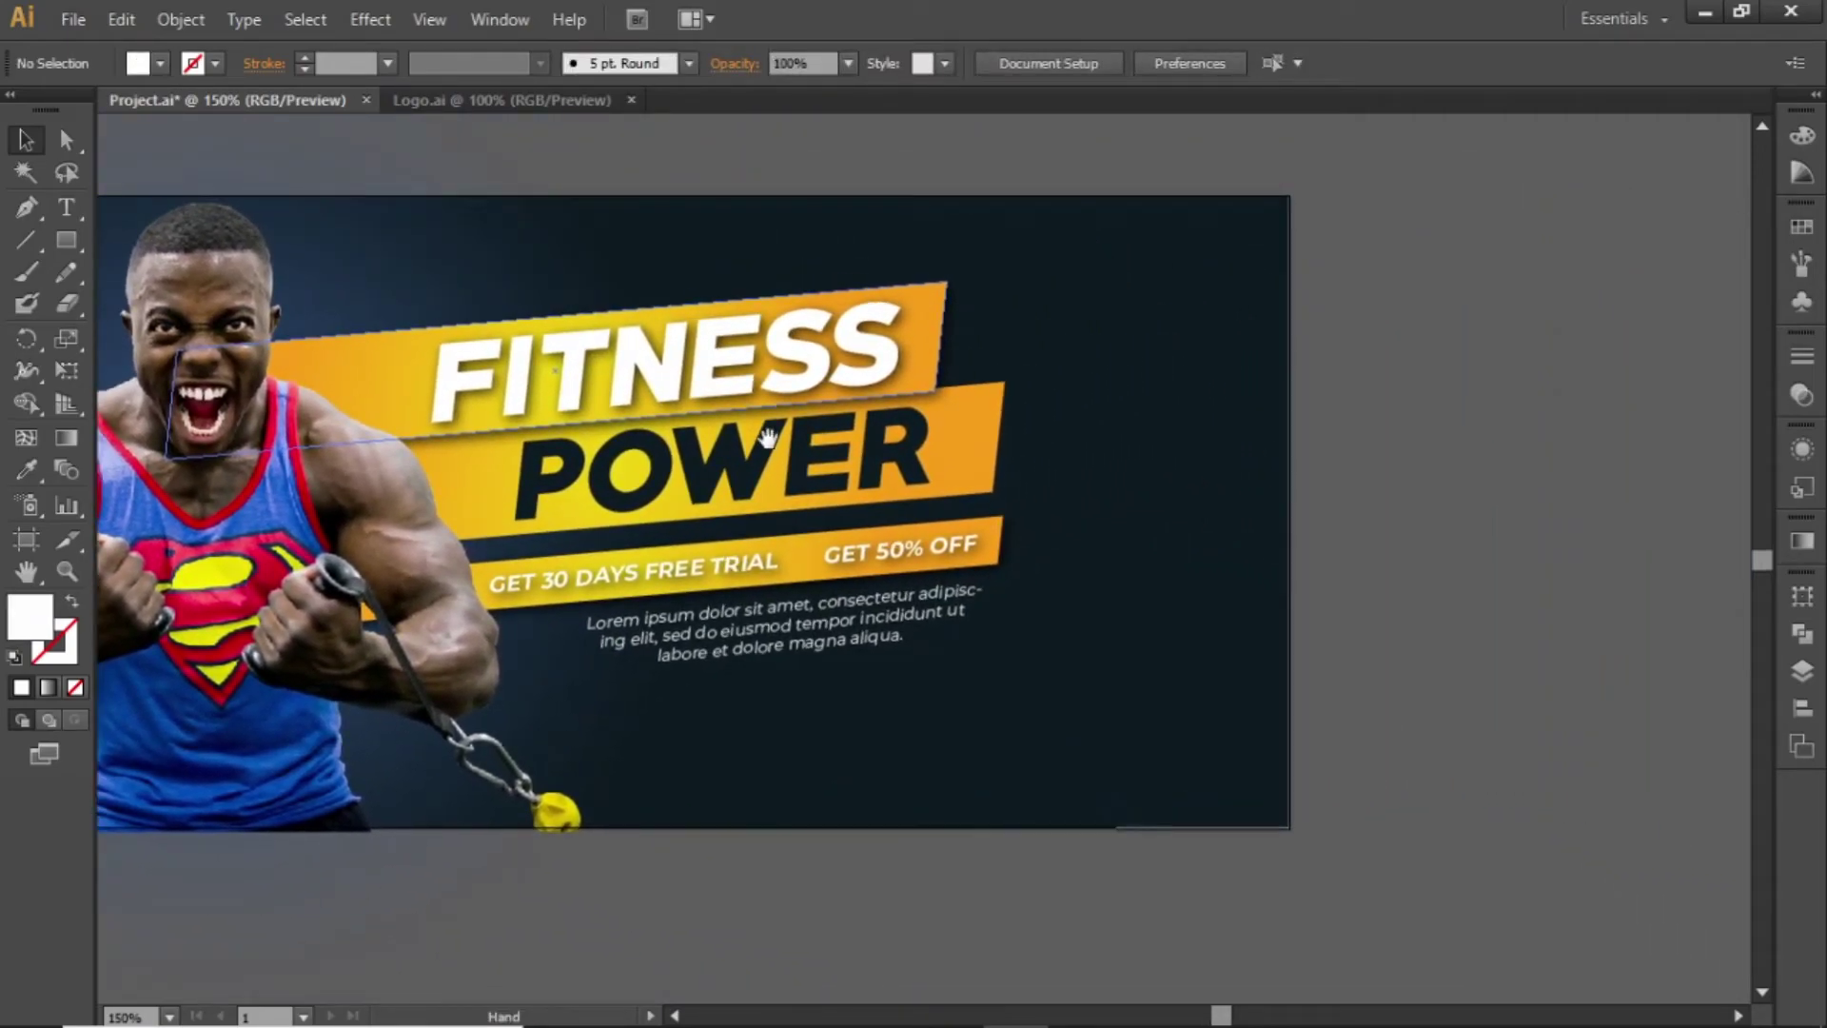
click(796, 561)
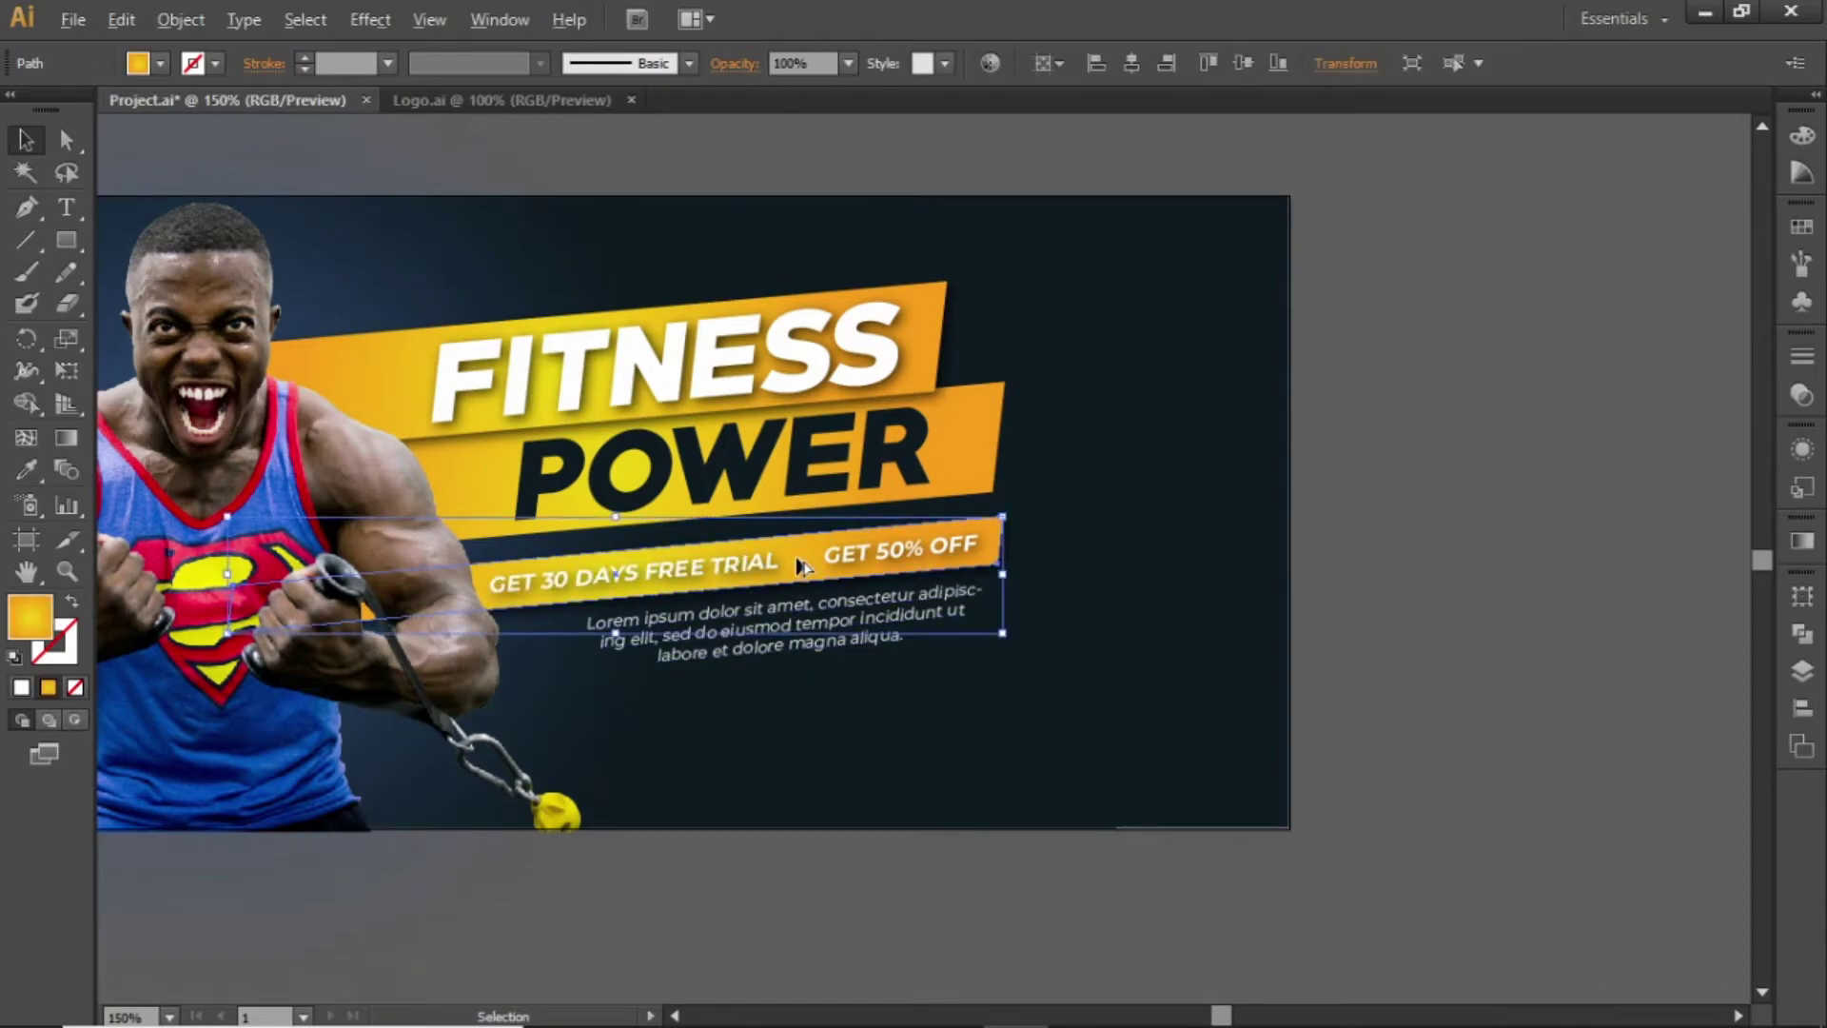
drag(796, 559, 1517, 714)
click(1428, 550)
- Duplicate the POWER text onto the copied lower-right bar and bring the copy to the front
click(755, 471)
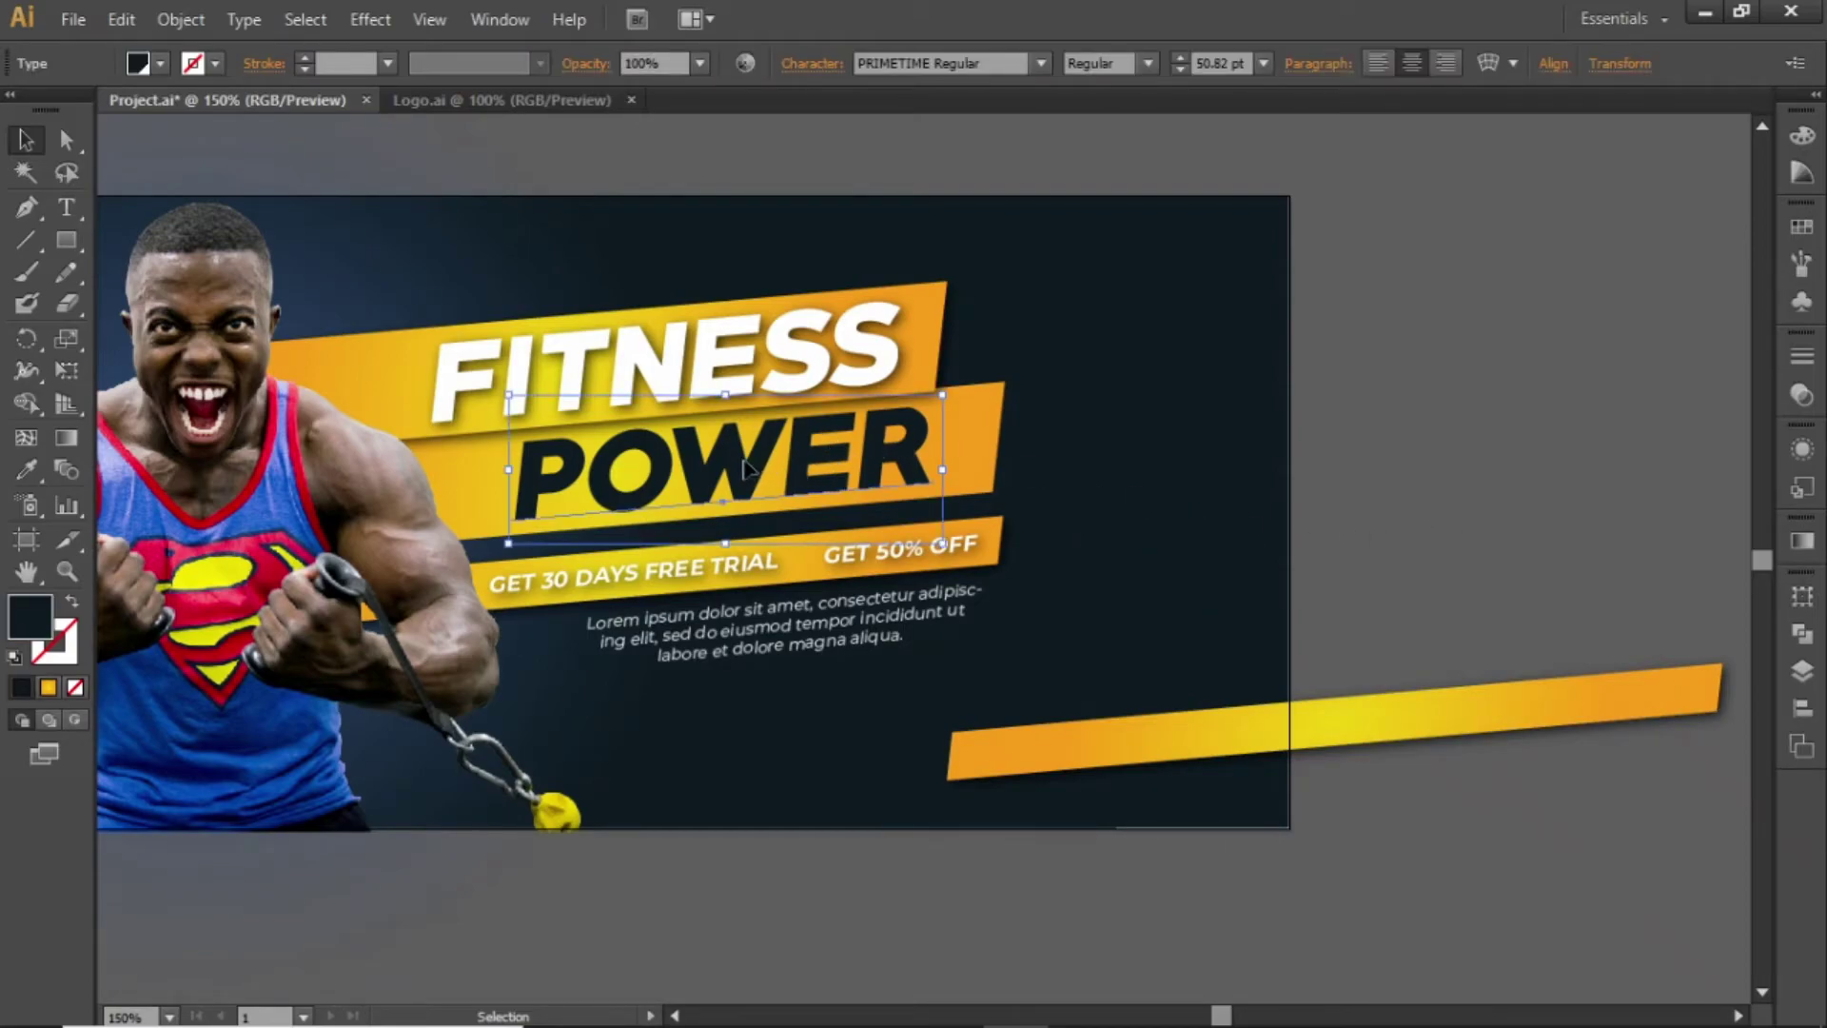
drag(749, 469, 1316, 740)
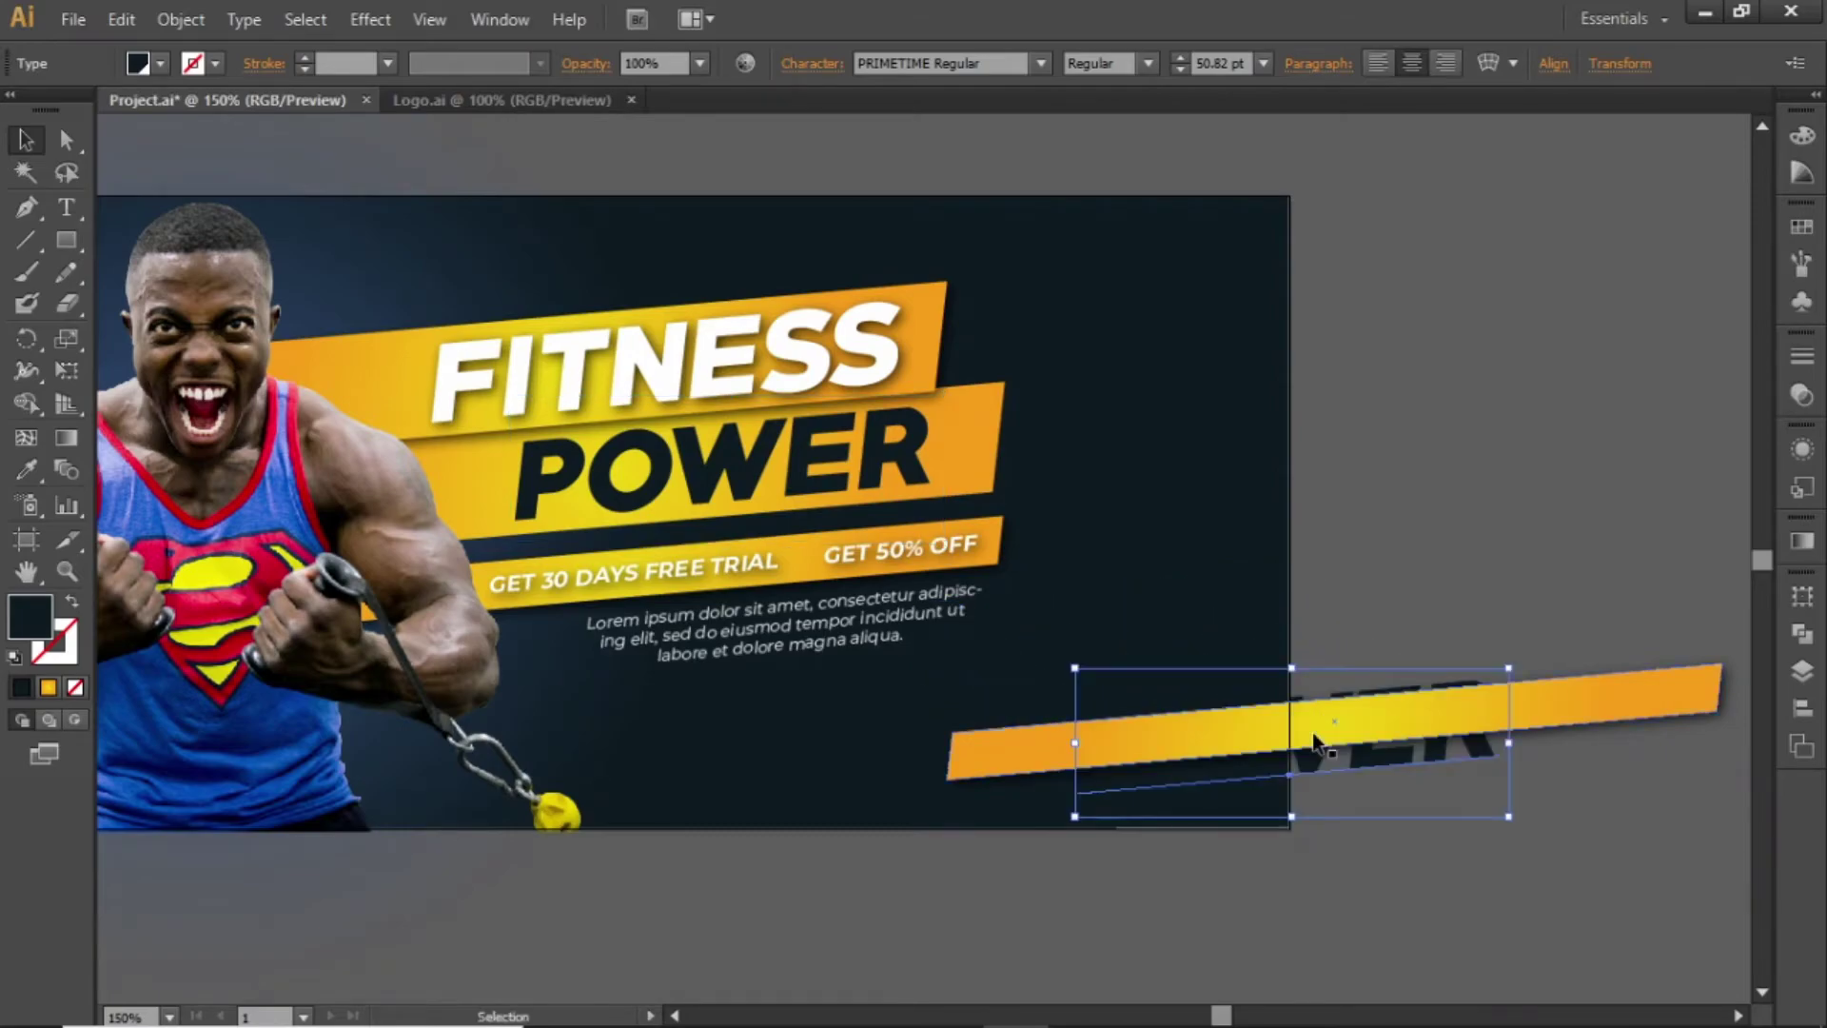
right_click(1325, 773)
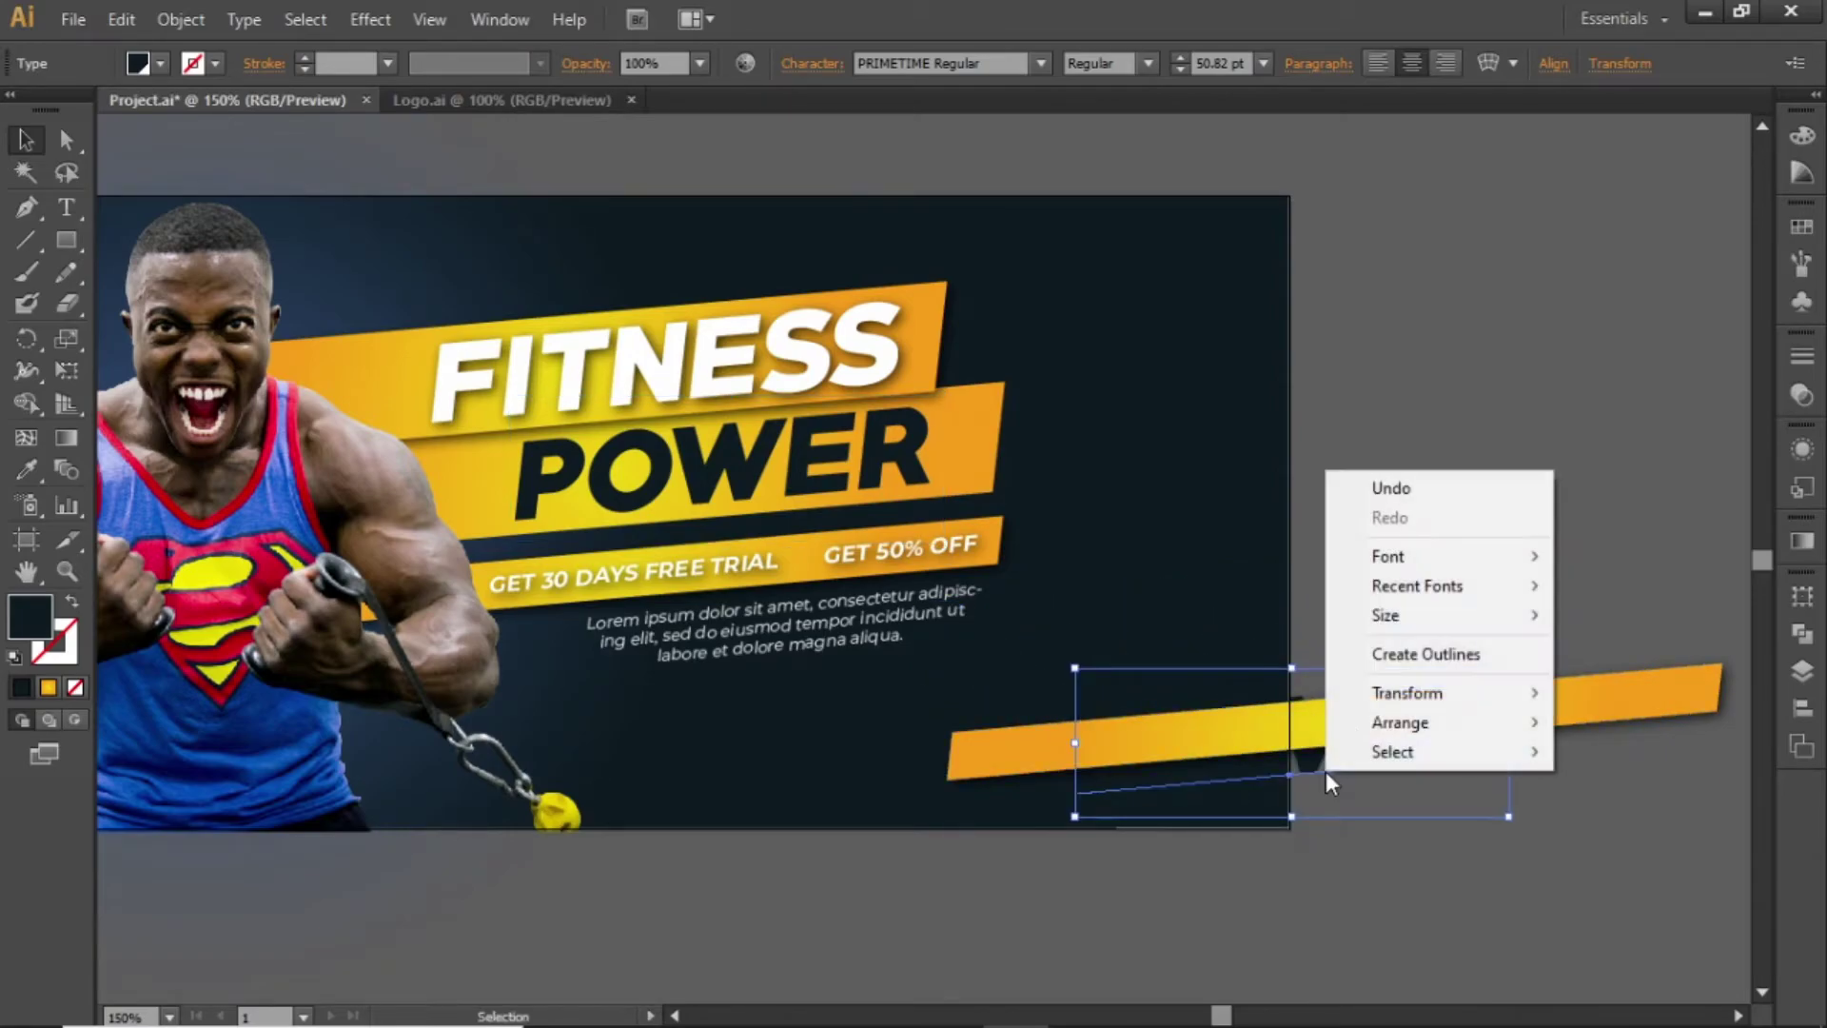
mouse_move(1389, 721)
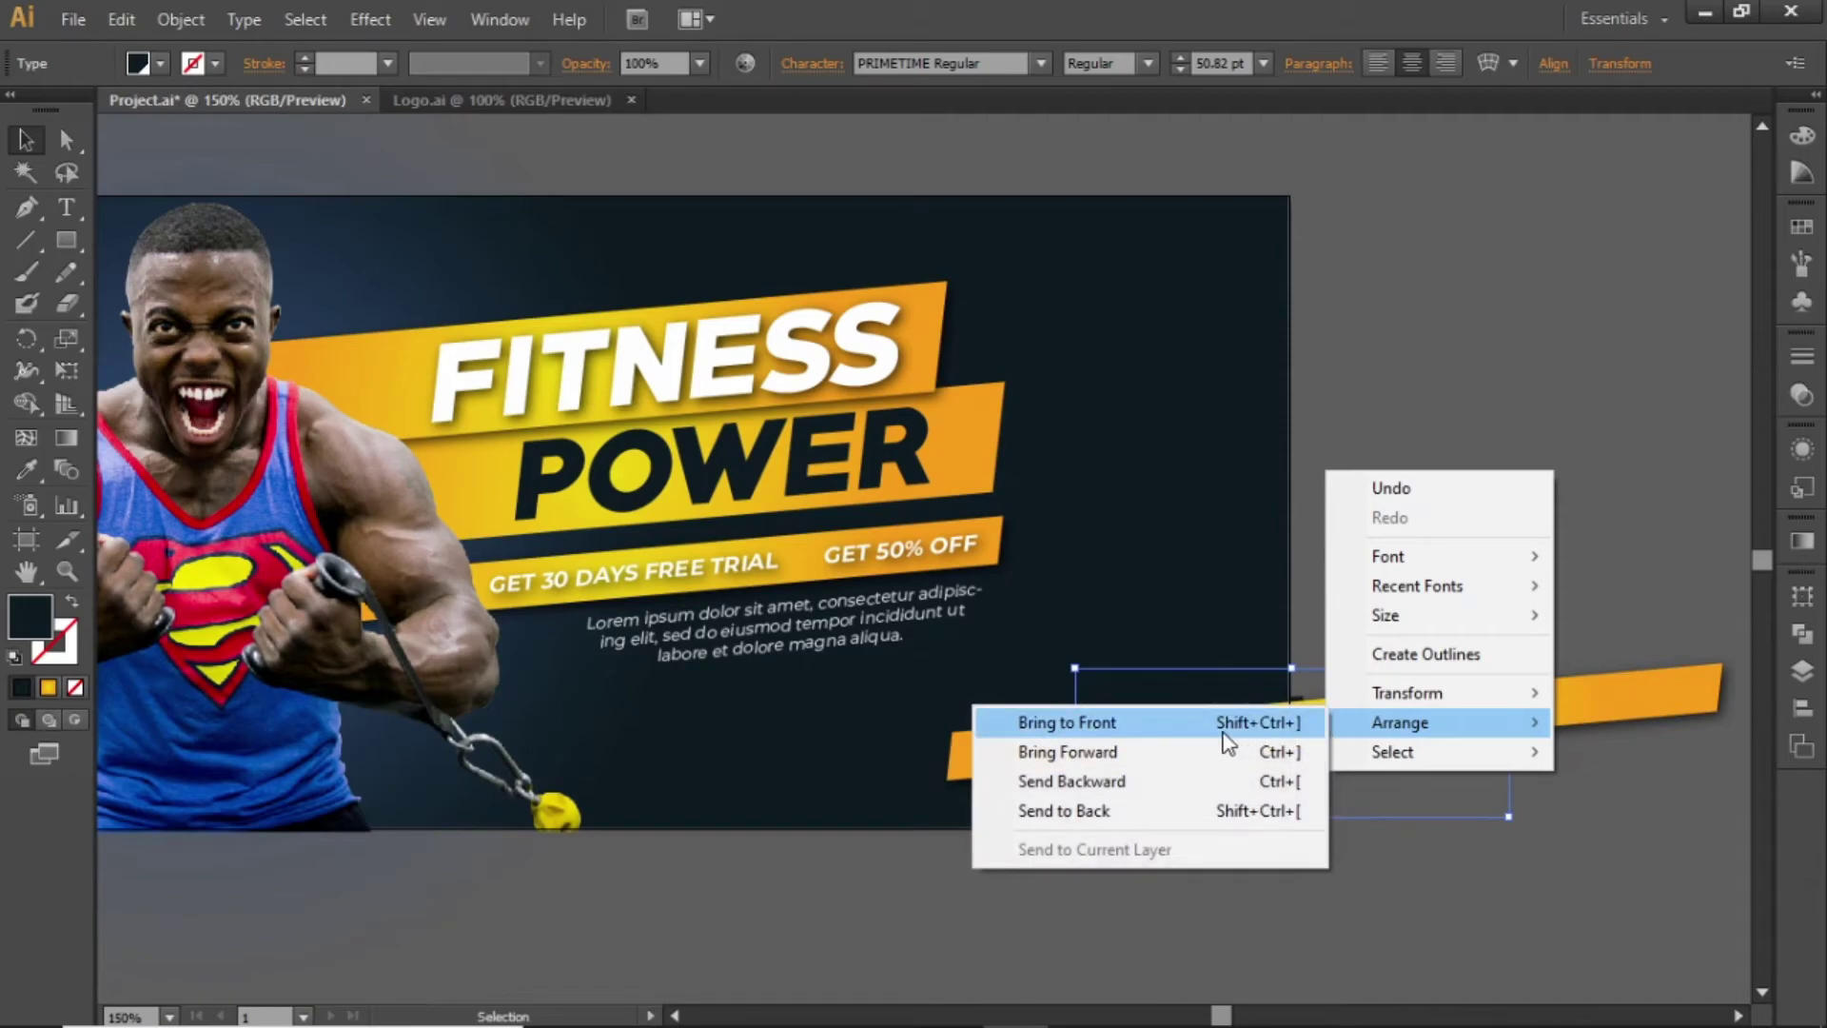
click(1229, 743)
- Change the copied POWER text to JOIN NOW and set its font size to 20 pt
double_click(1356, 740)
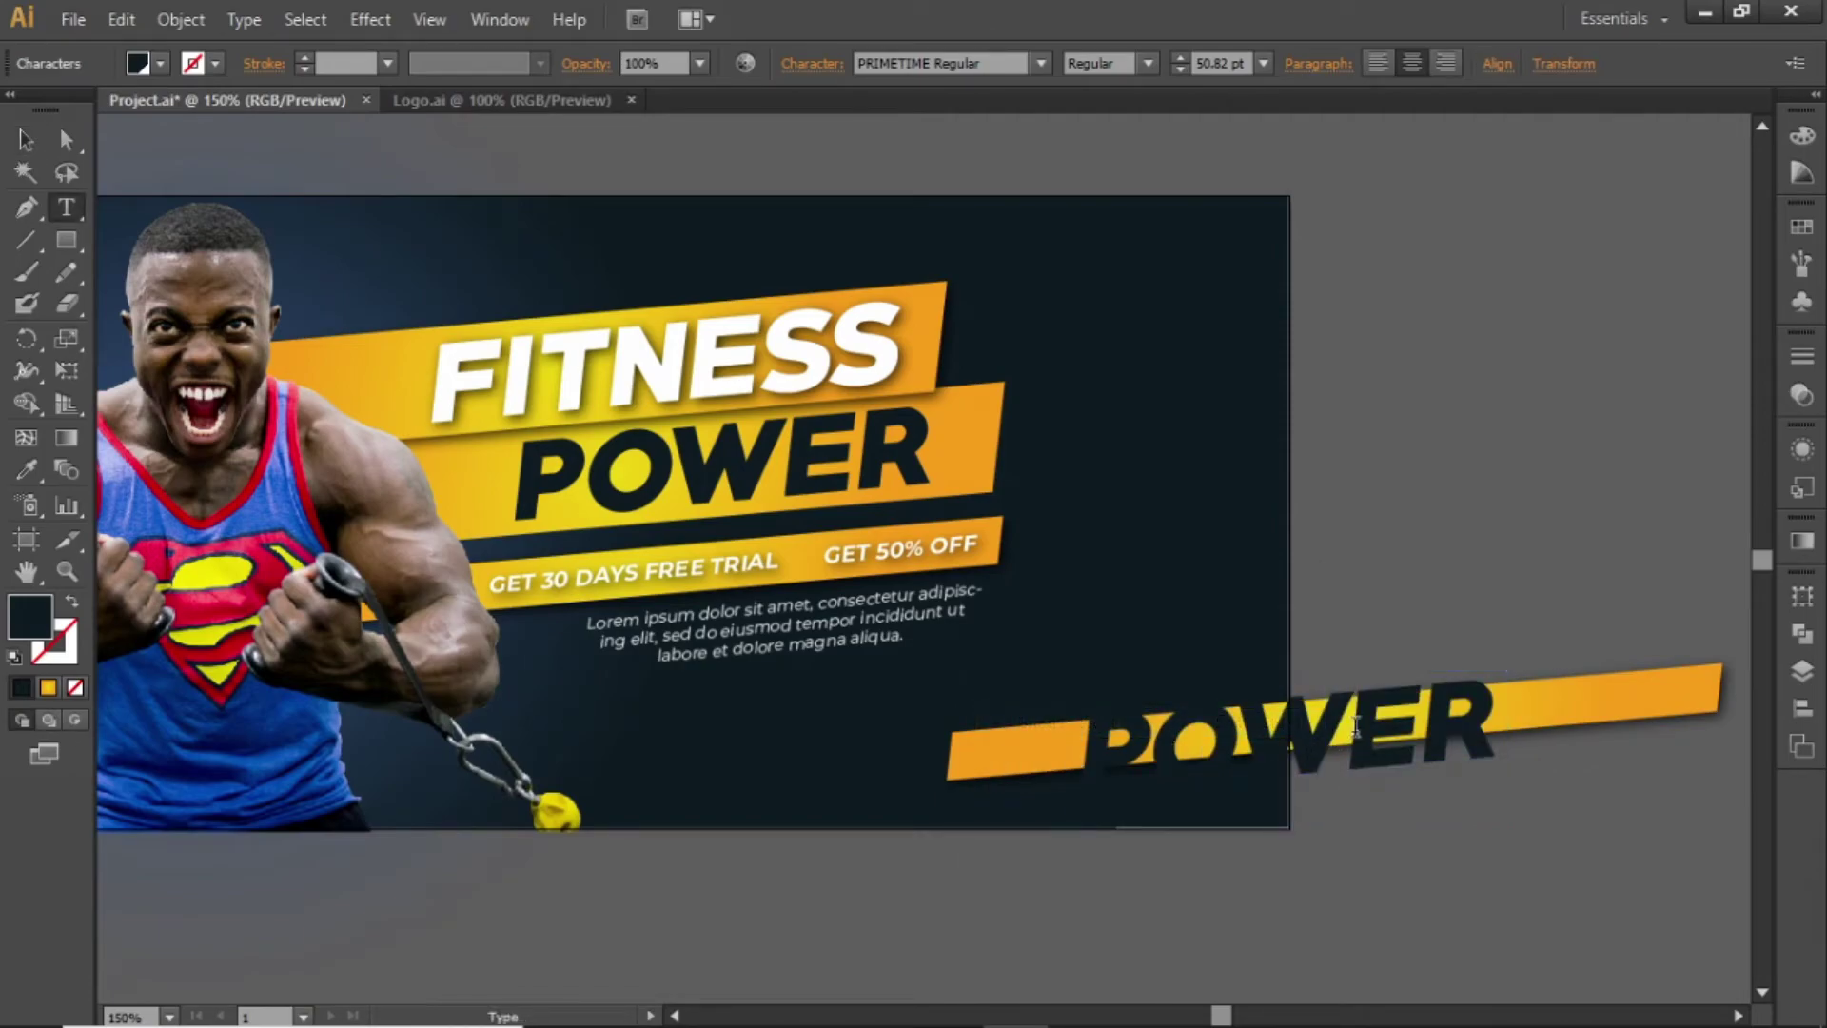
double_click(1356, 741)
text(JOIN NOW)
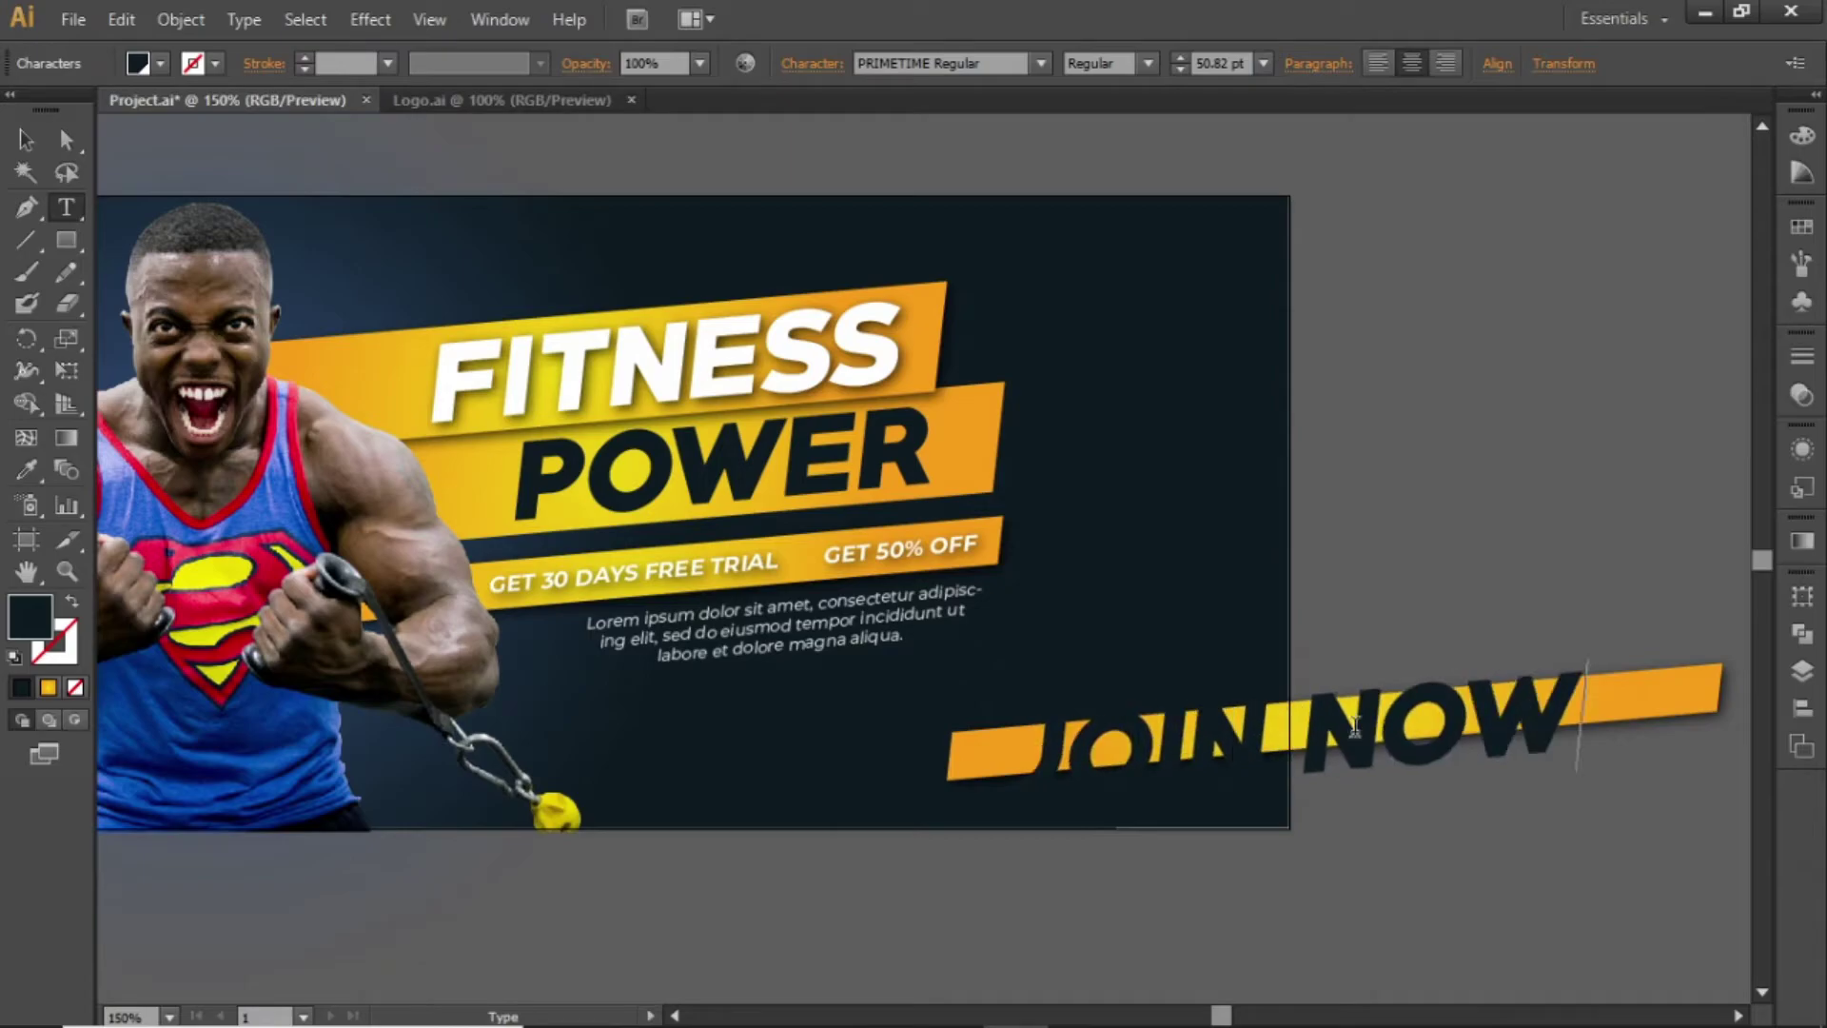
key(Escape)
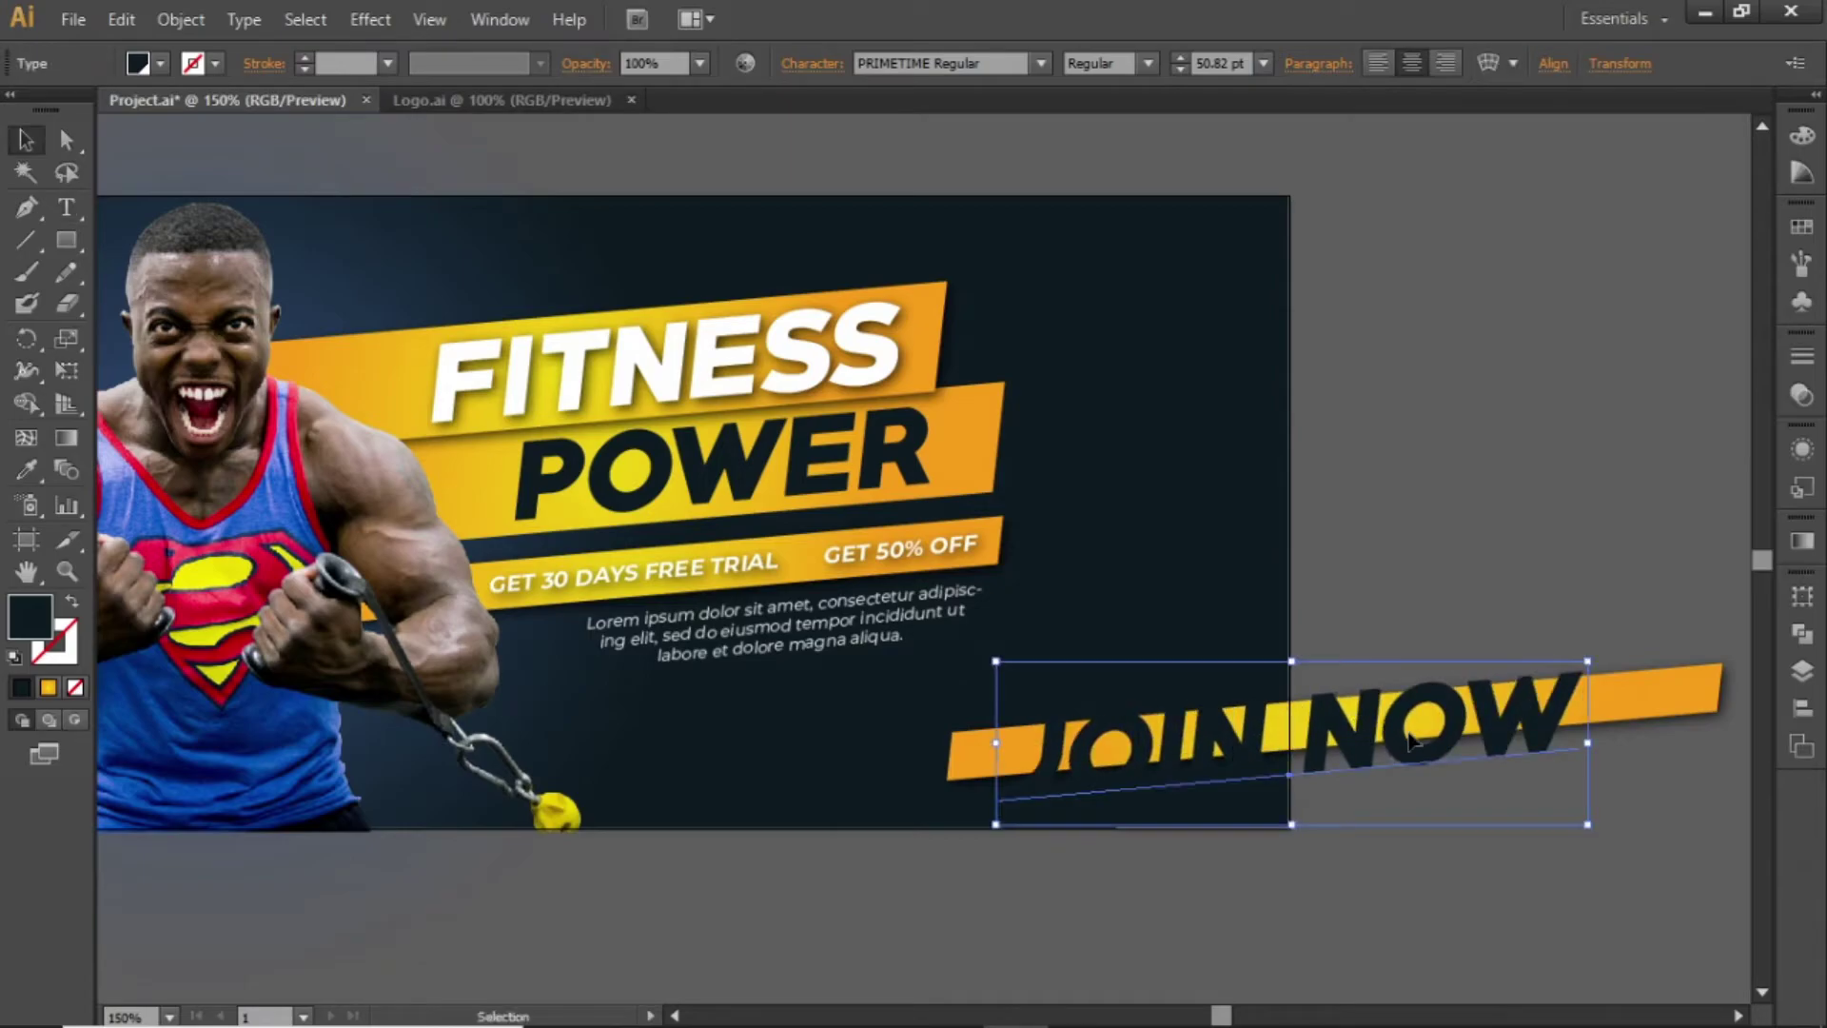
double_click(1218, 63)
text(30)
key(Return)
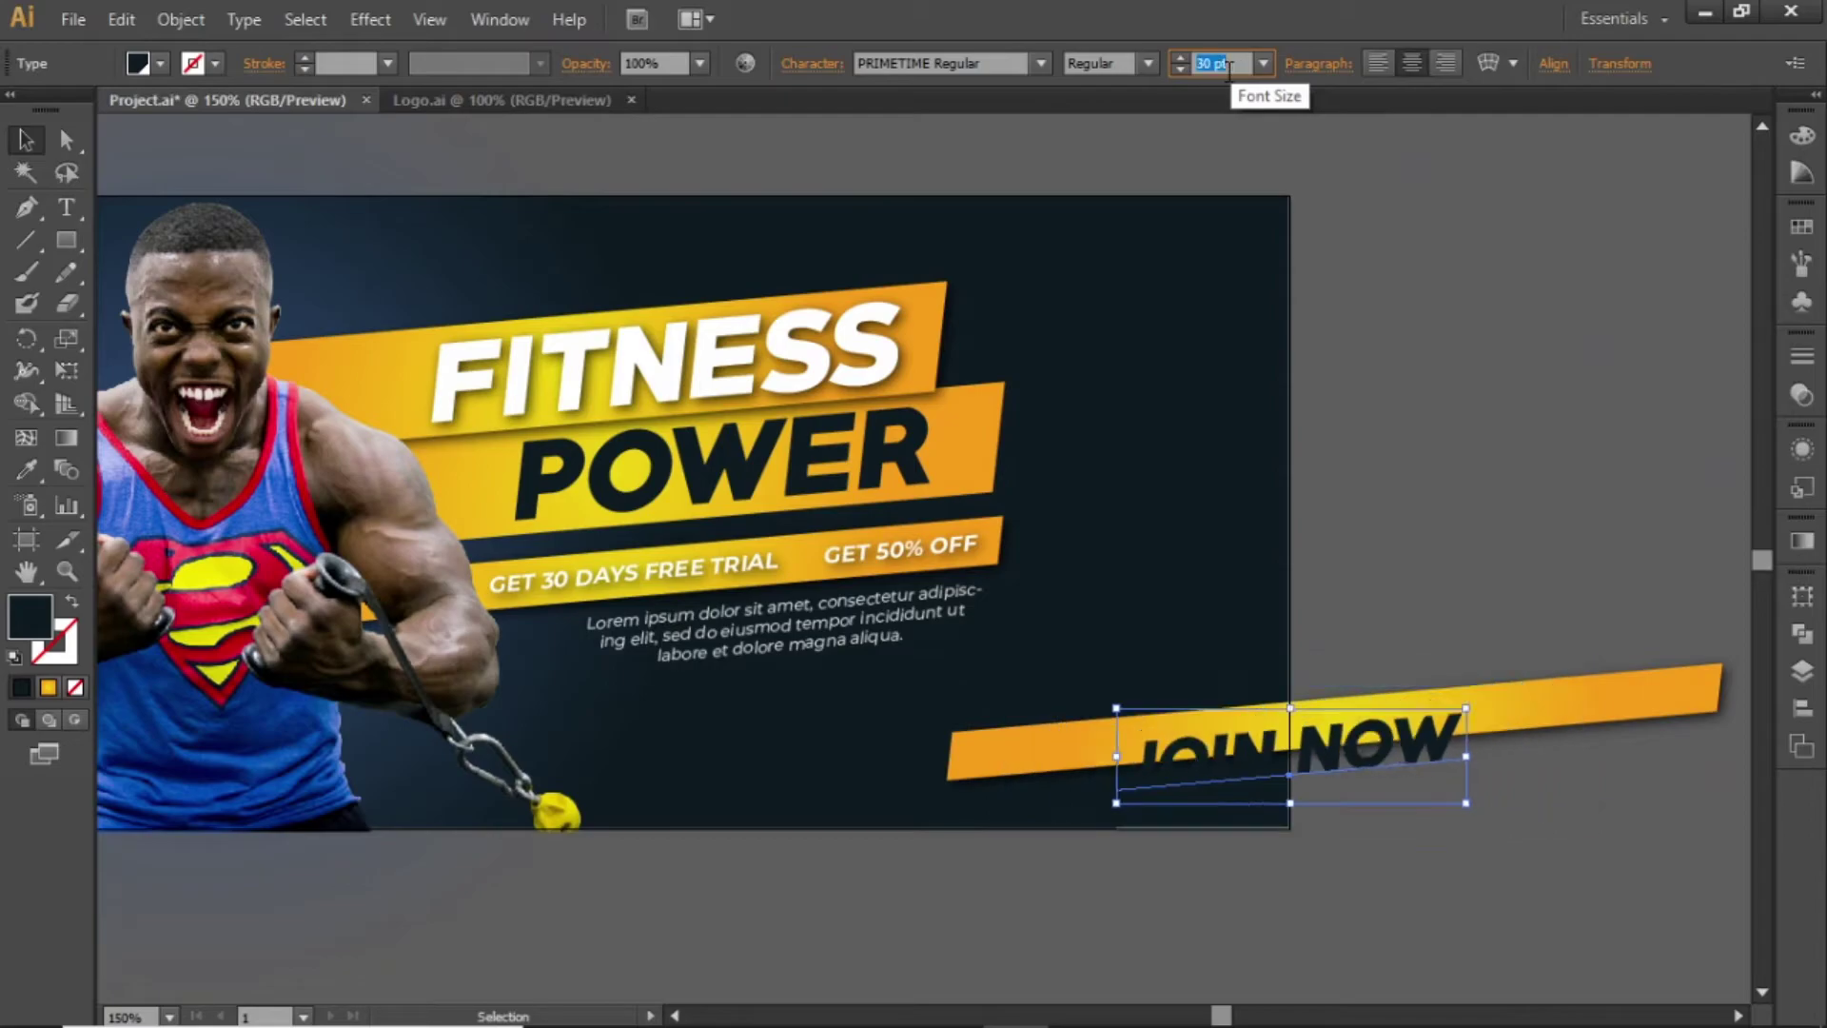
text(20)
key(Return)
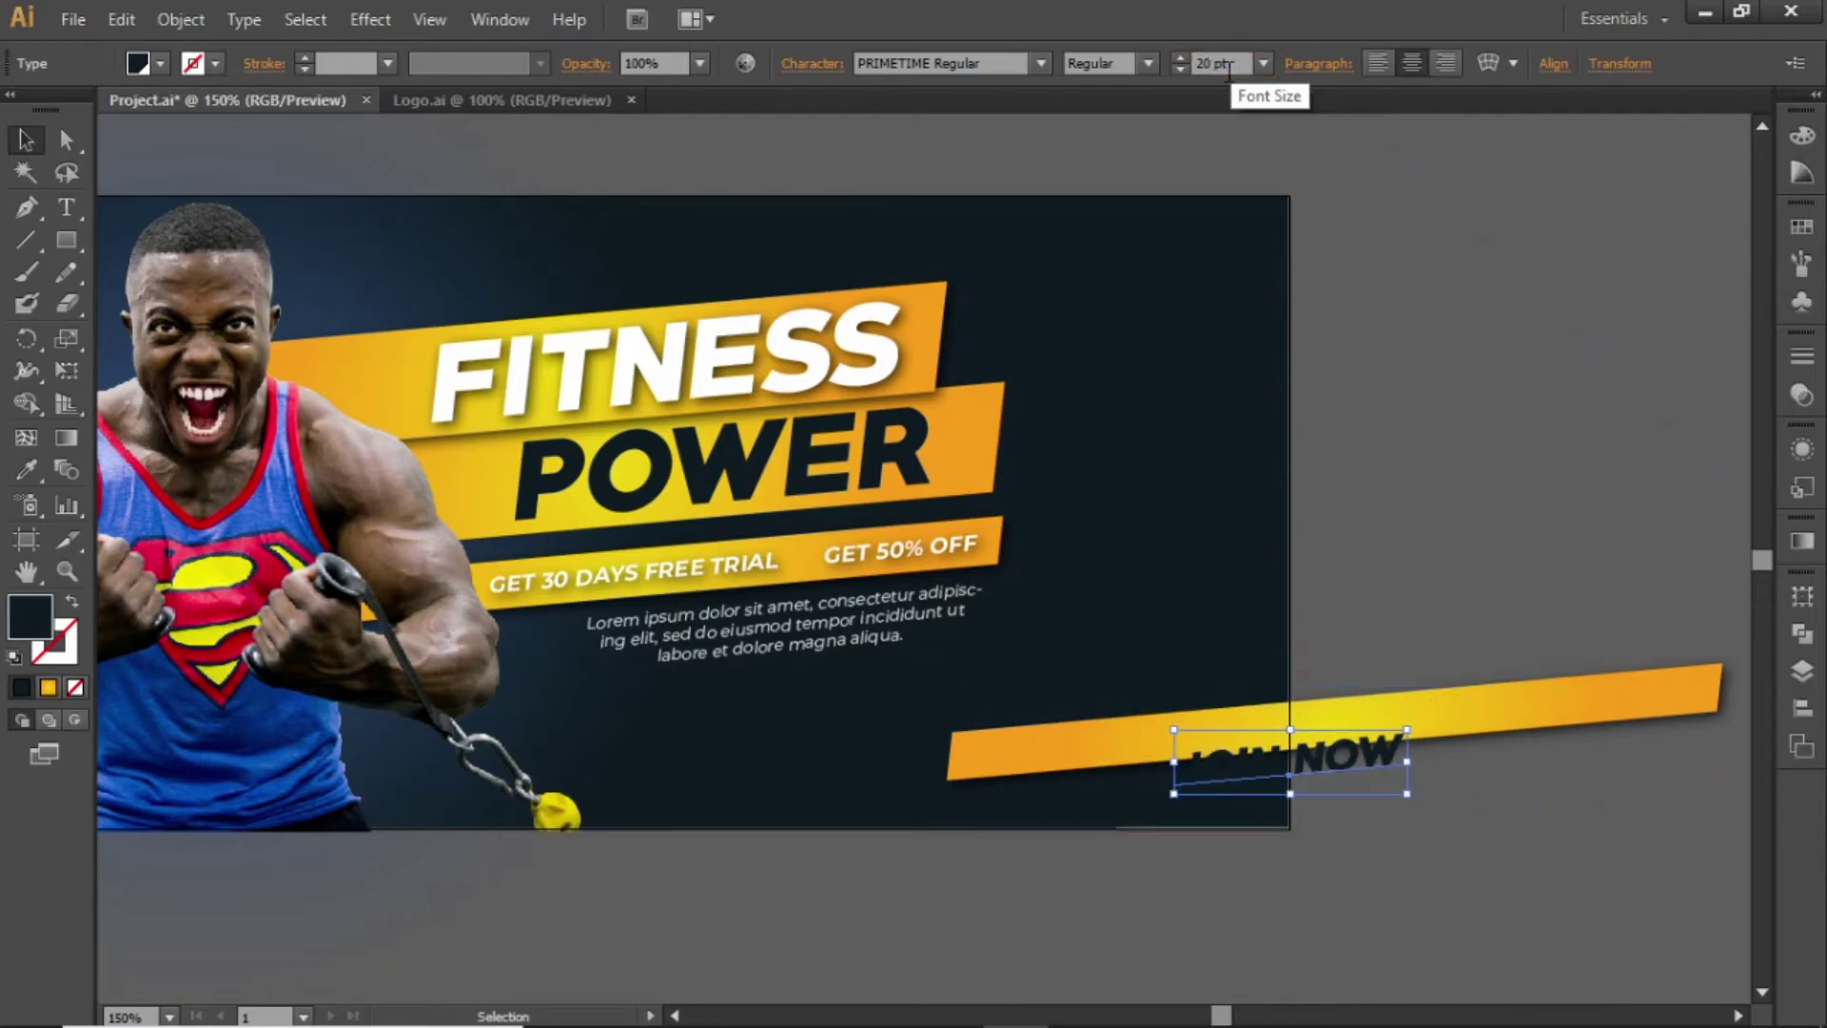
- Place JOIN NOW on the left part of the lower-right bar and shift the bar slightly right to center the text inside the artboard
drag(1367, 769, 1218, 742)
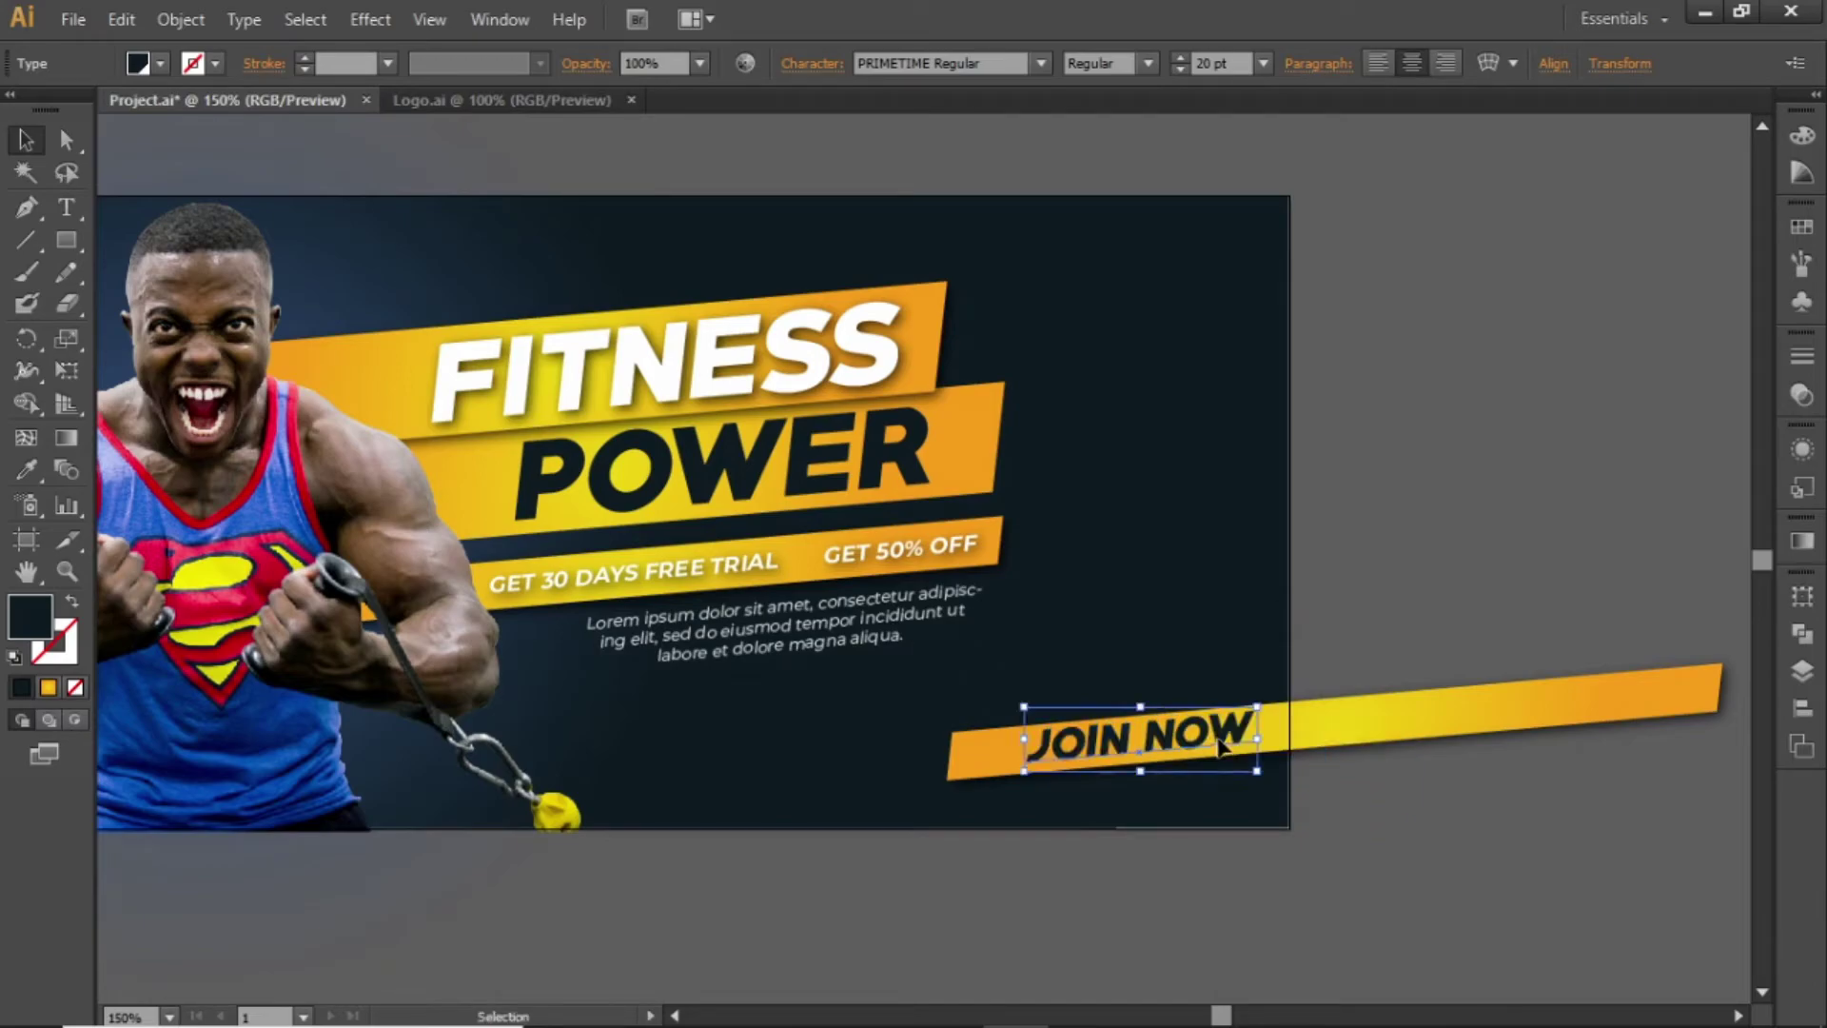
click(1351, 653)
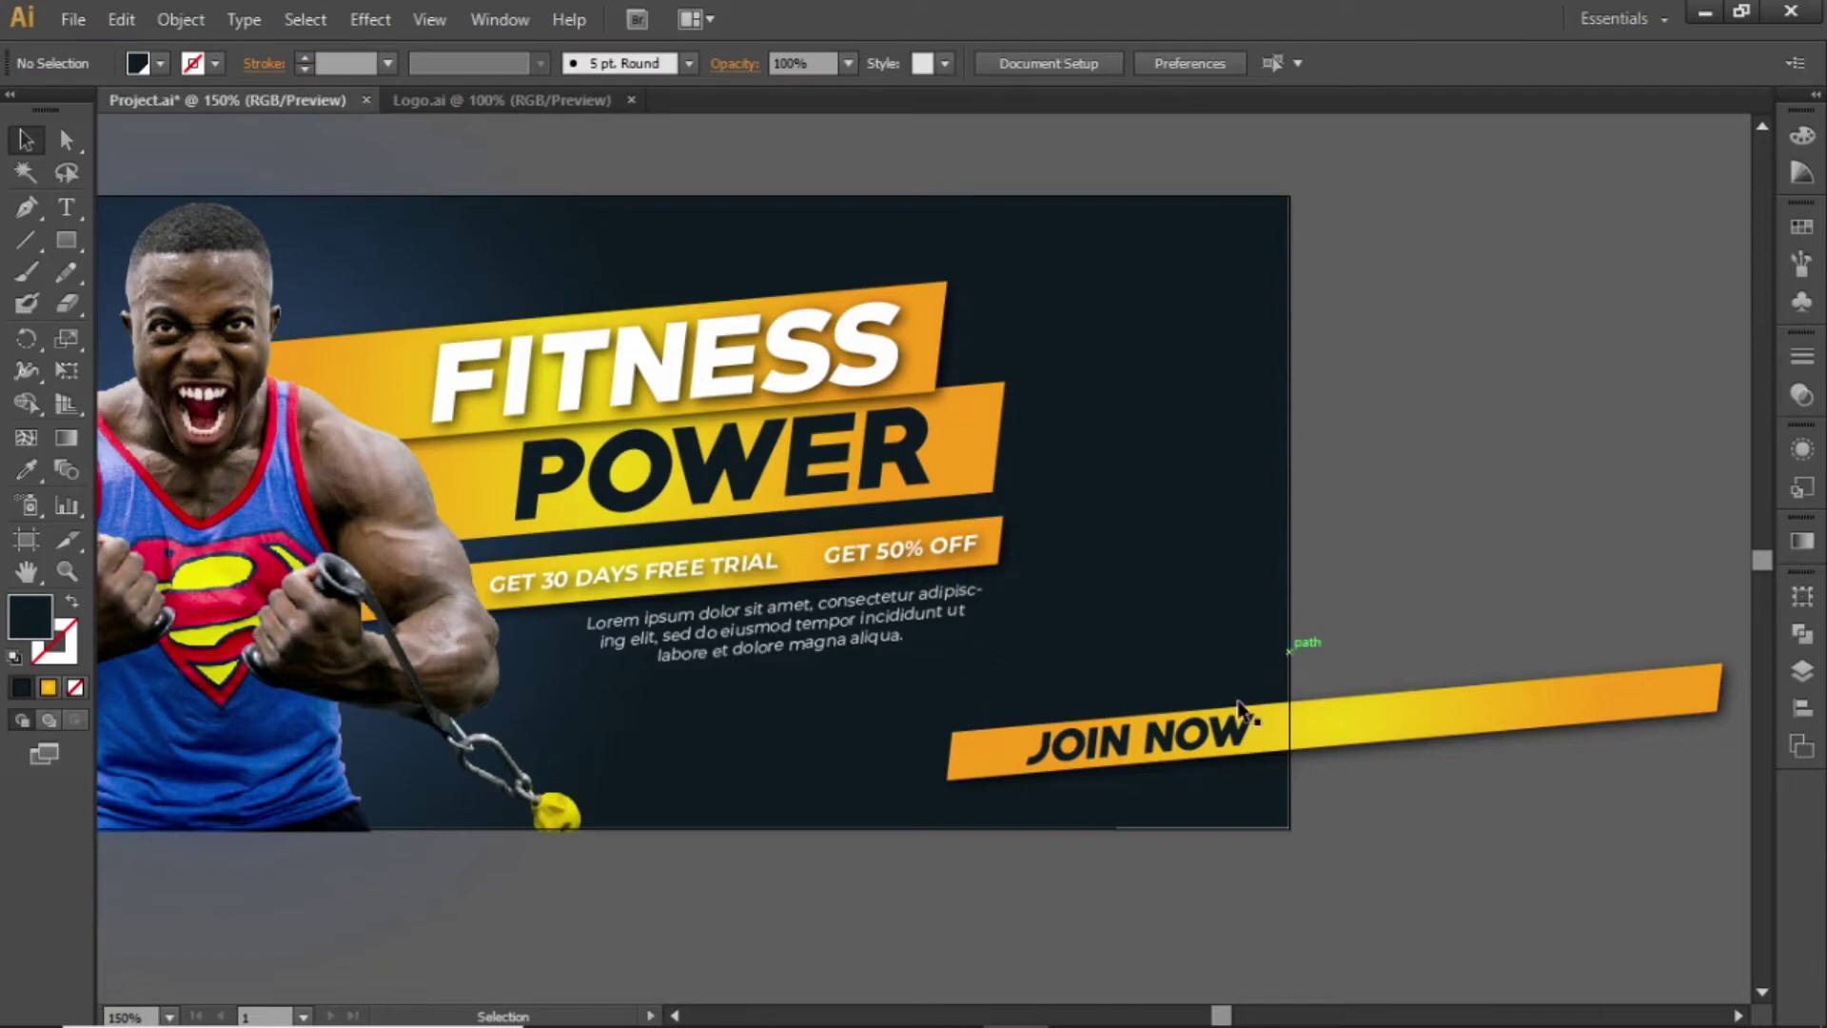
click(1209, 734)
click(1314, 731)
mouse_move(1334, 734)
mouse_down()
mouse_move(1383, 740)
mouse_move(1359, 727)
mouse_up()
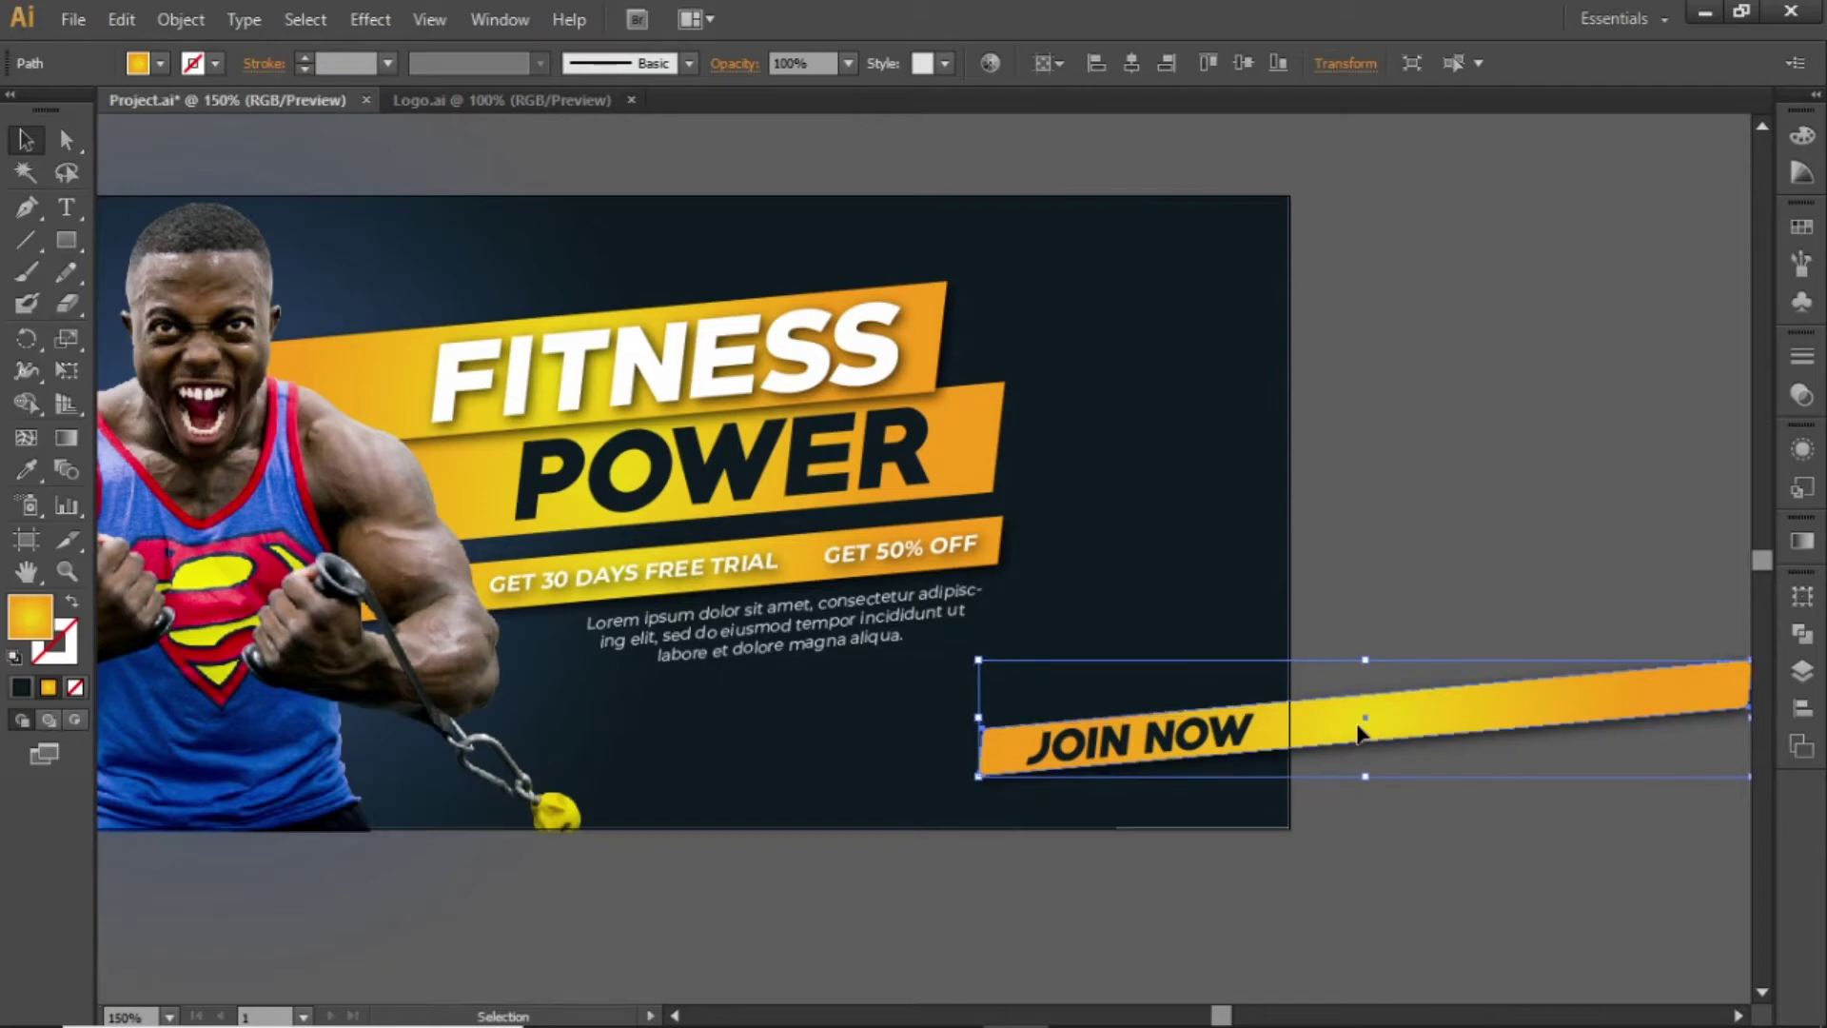
click(1400, 561)
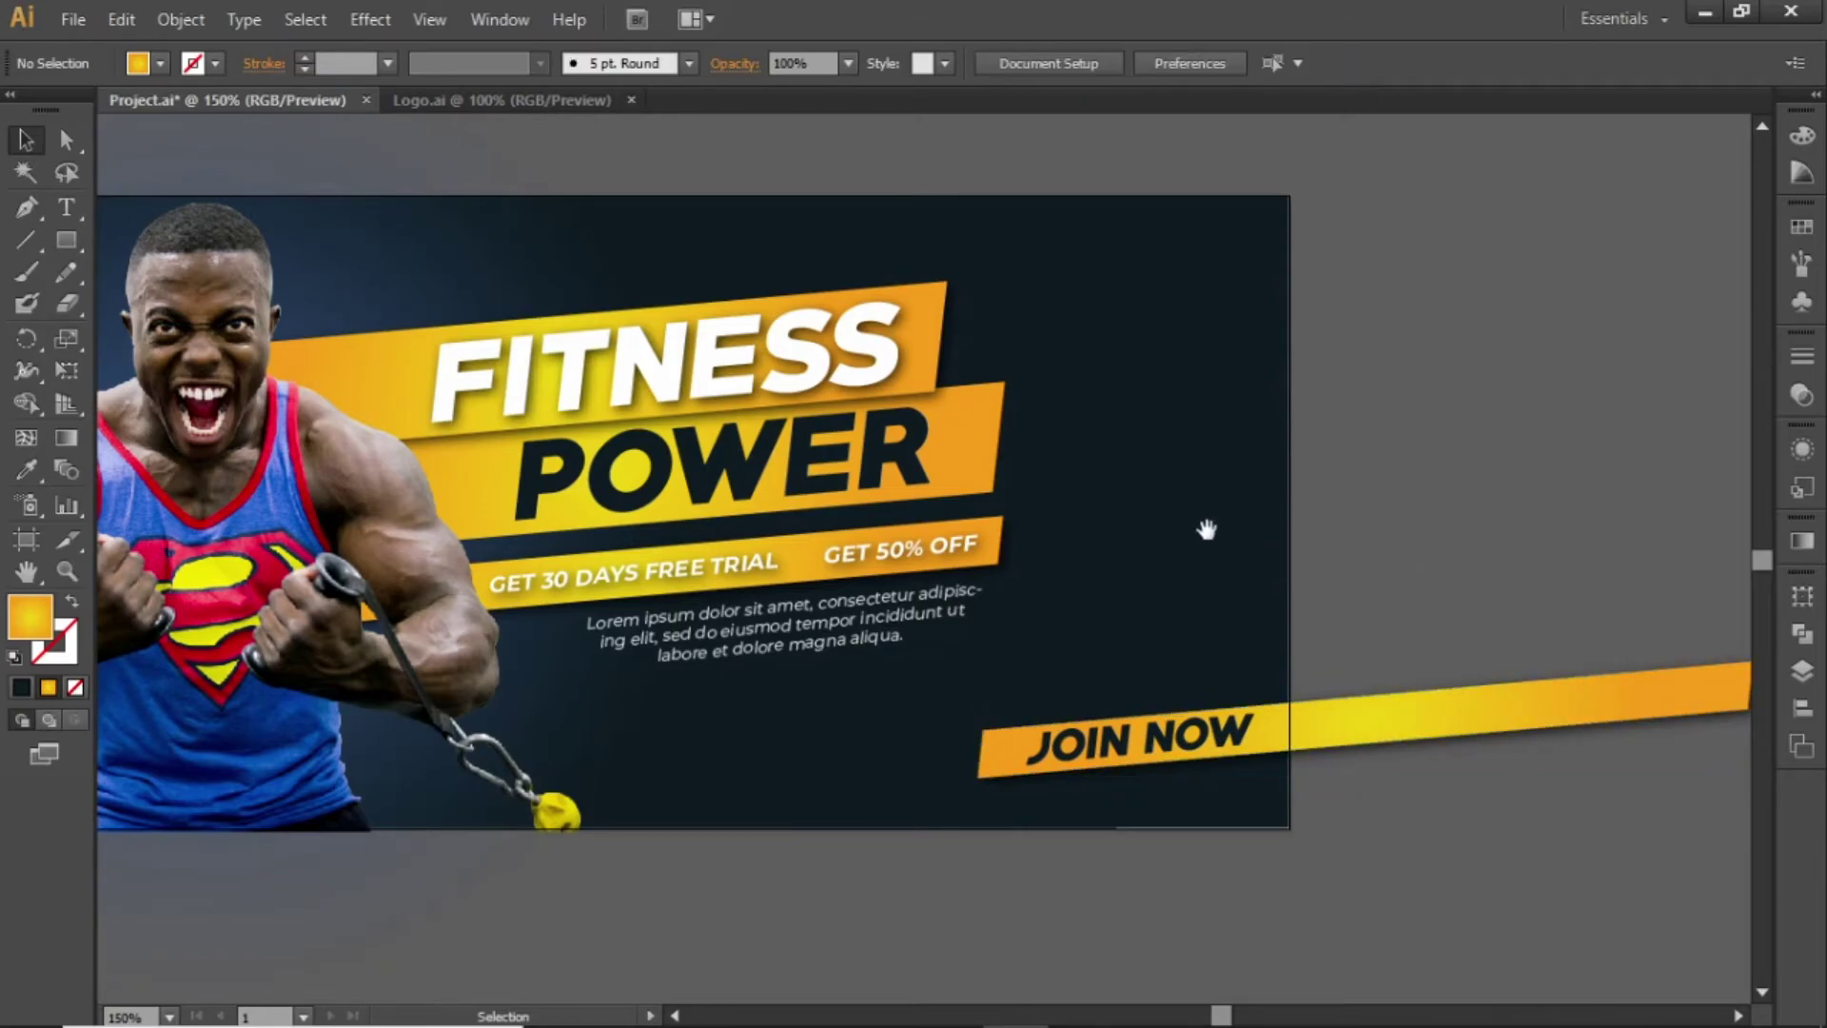
drag(1206, 529, 1420, 557)
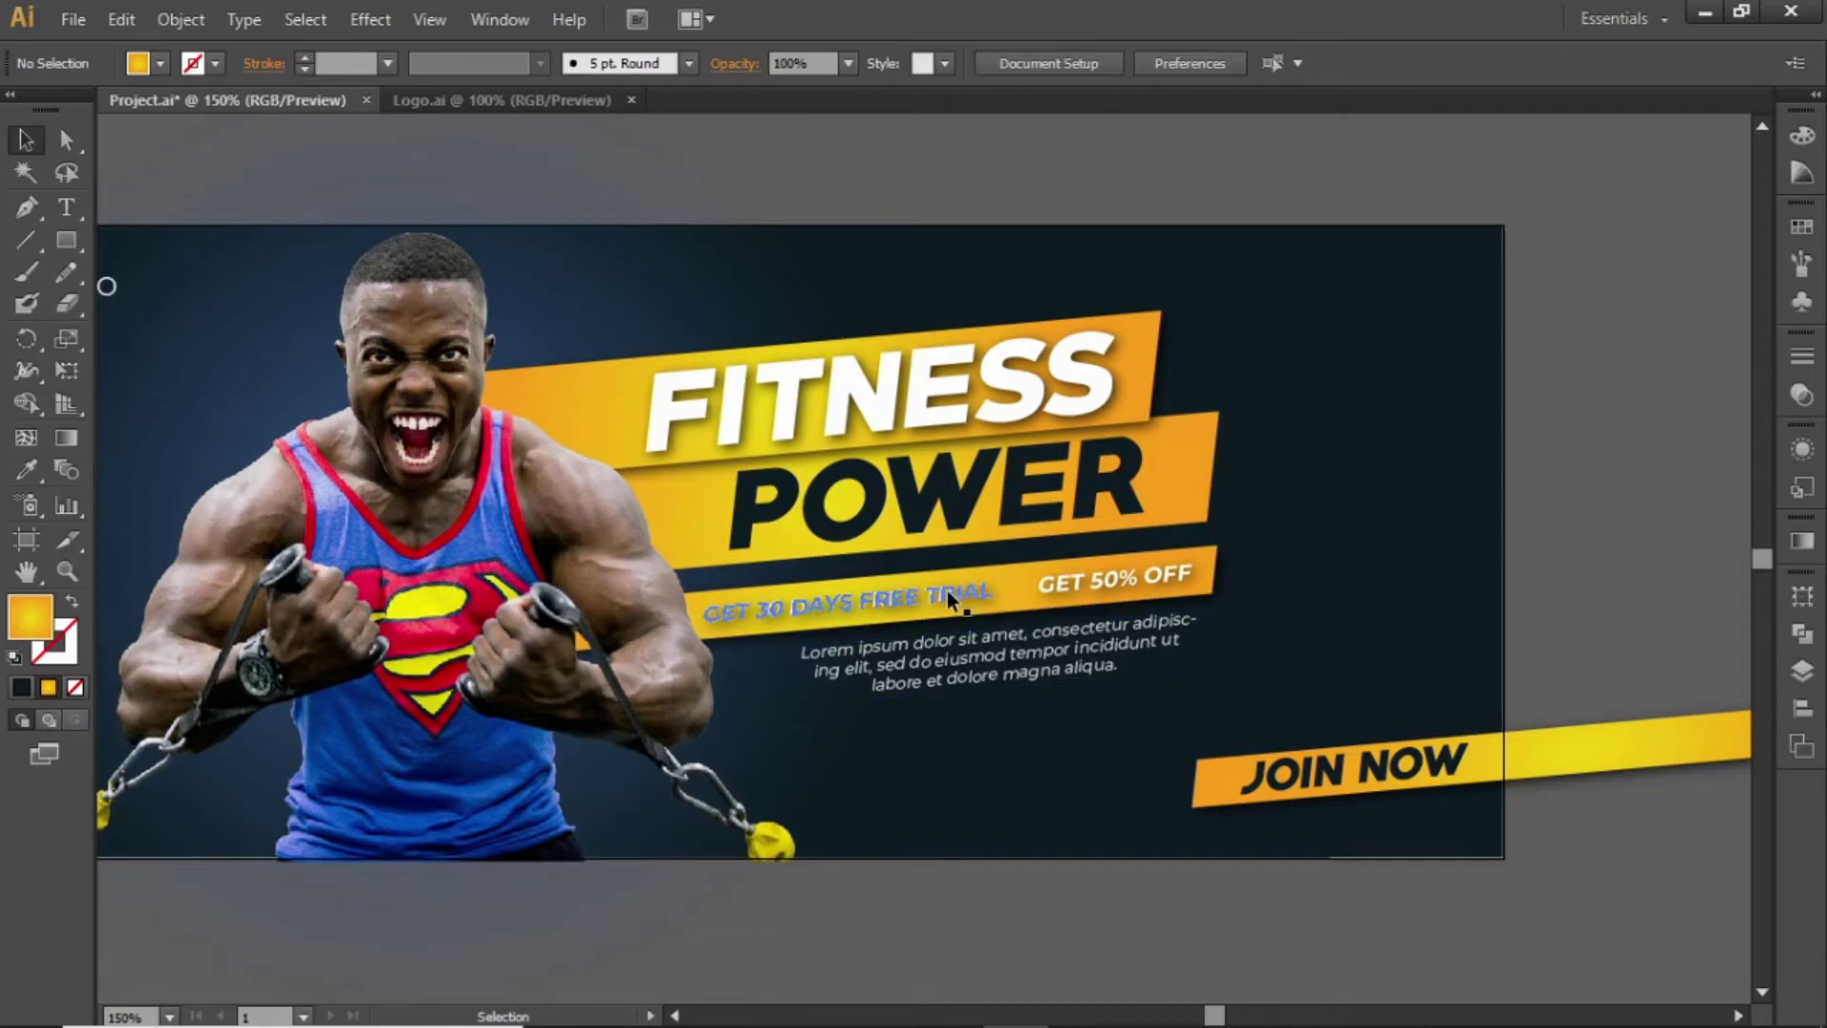
click(940, 590)
drag(885, 607, 1406, 293)
double_click(1394, 290)
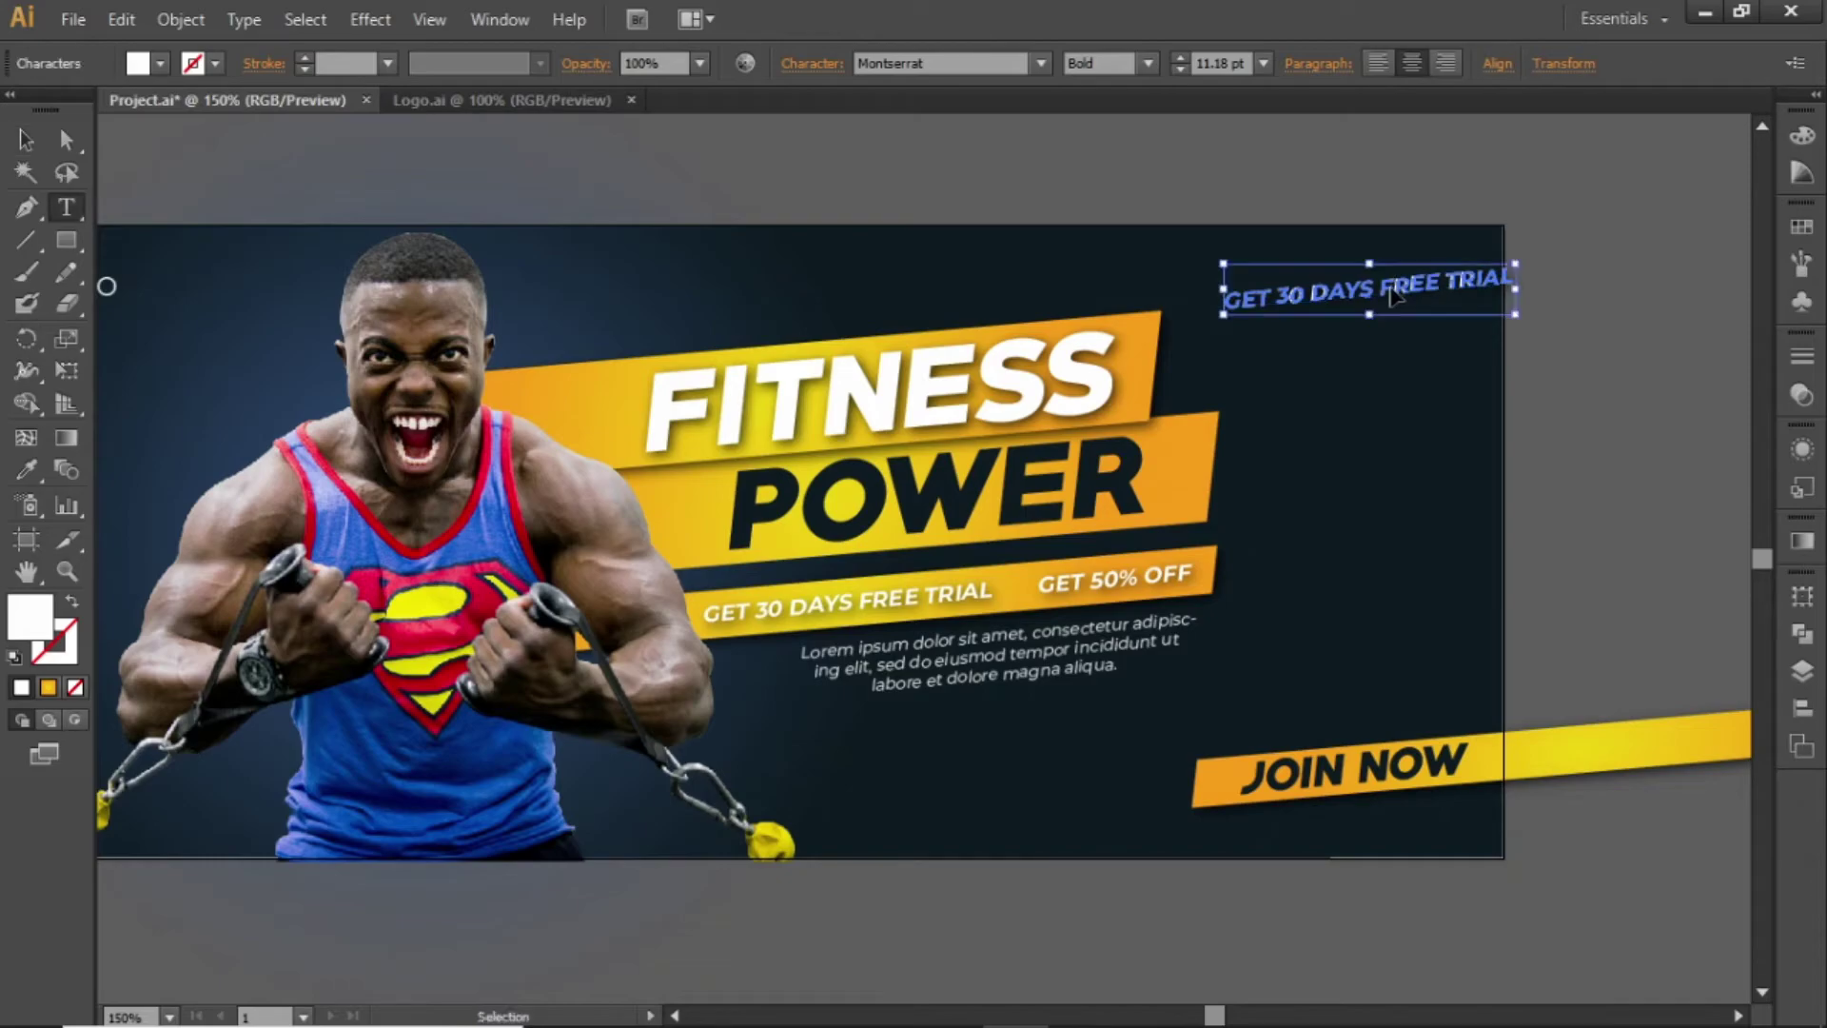
key(ctrl+a)
text(www.we)
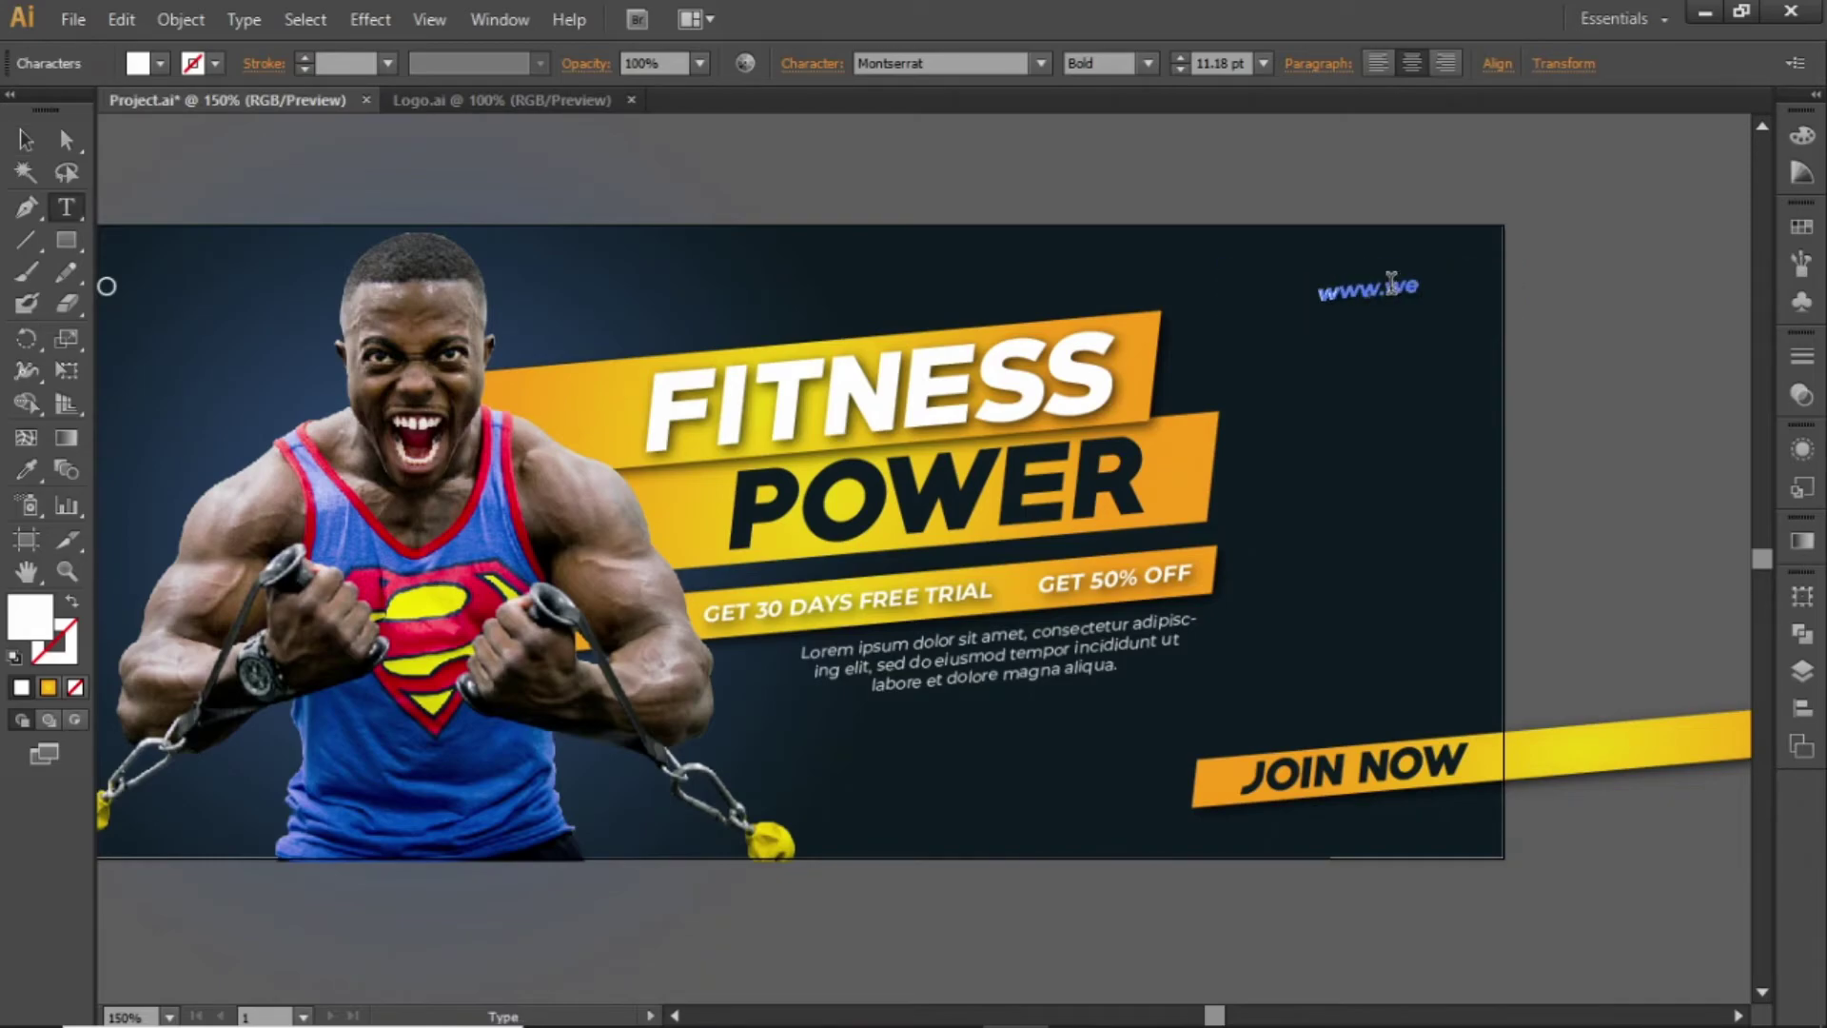
text(bsitelink.com)
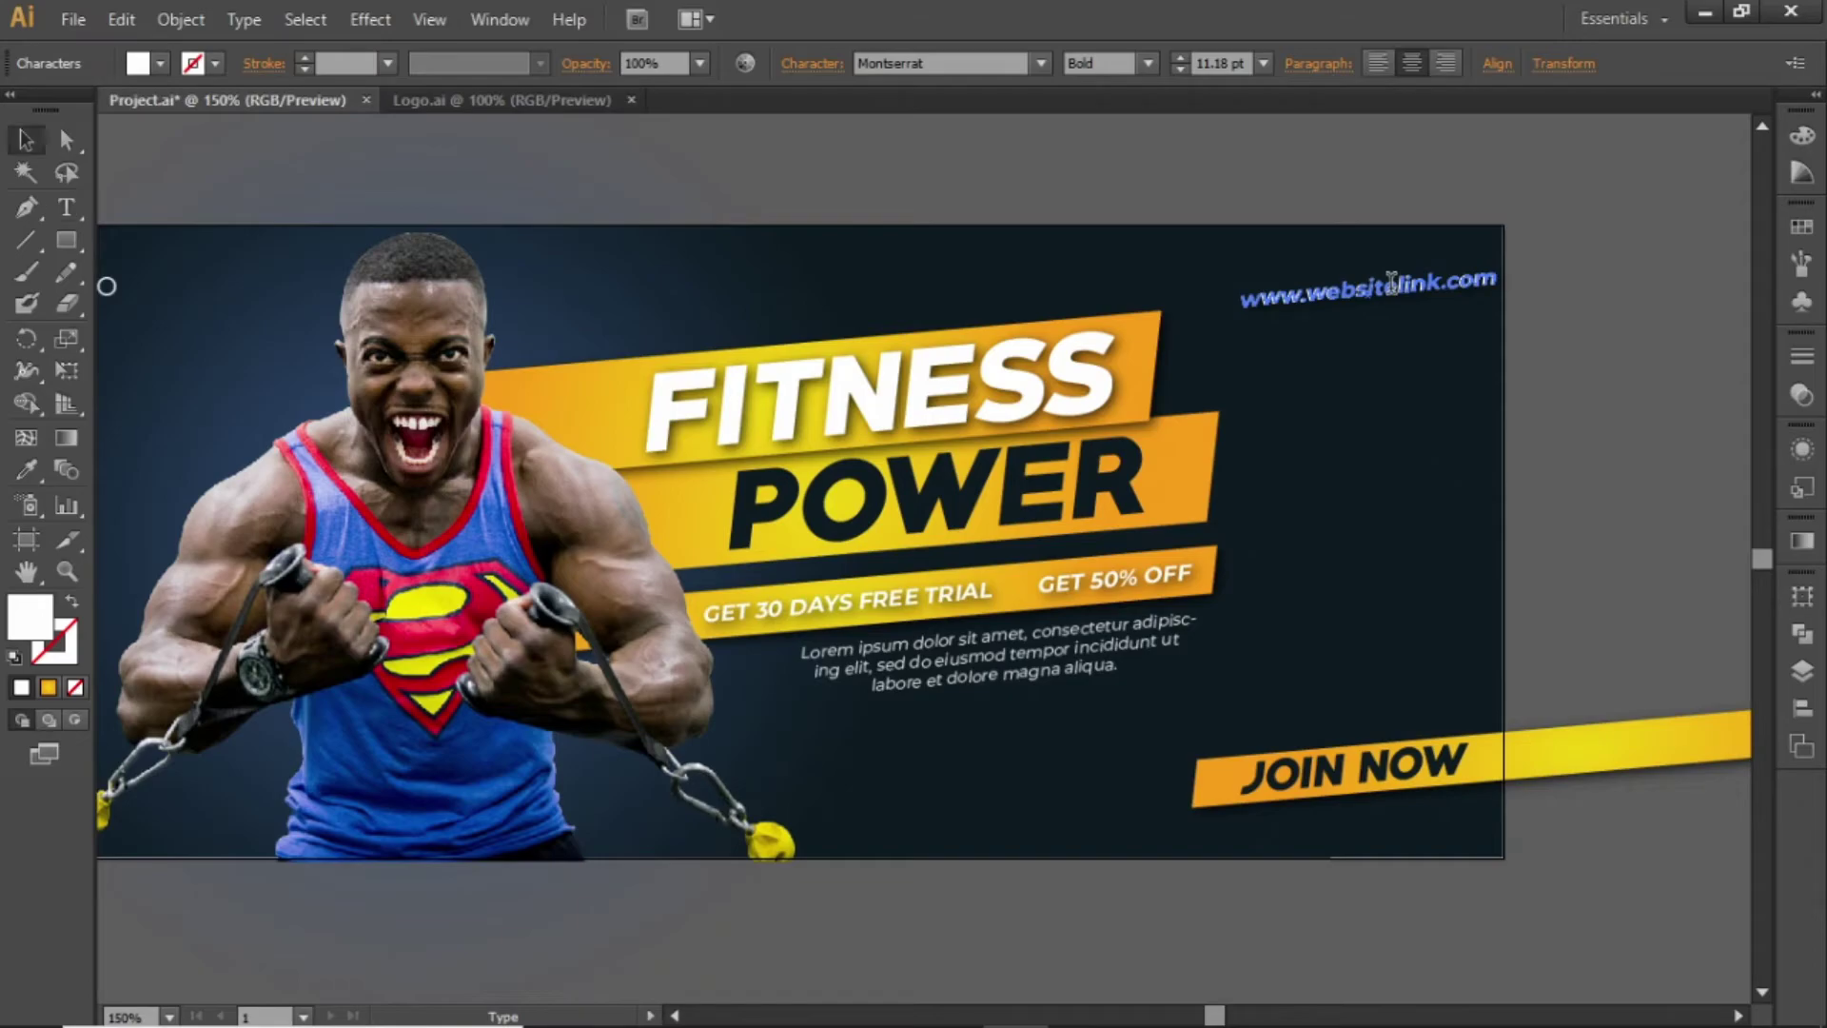
key(Escape)
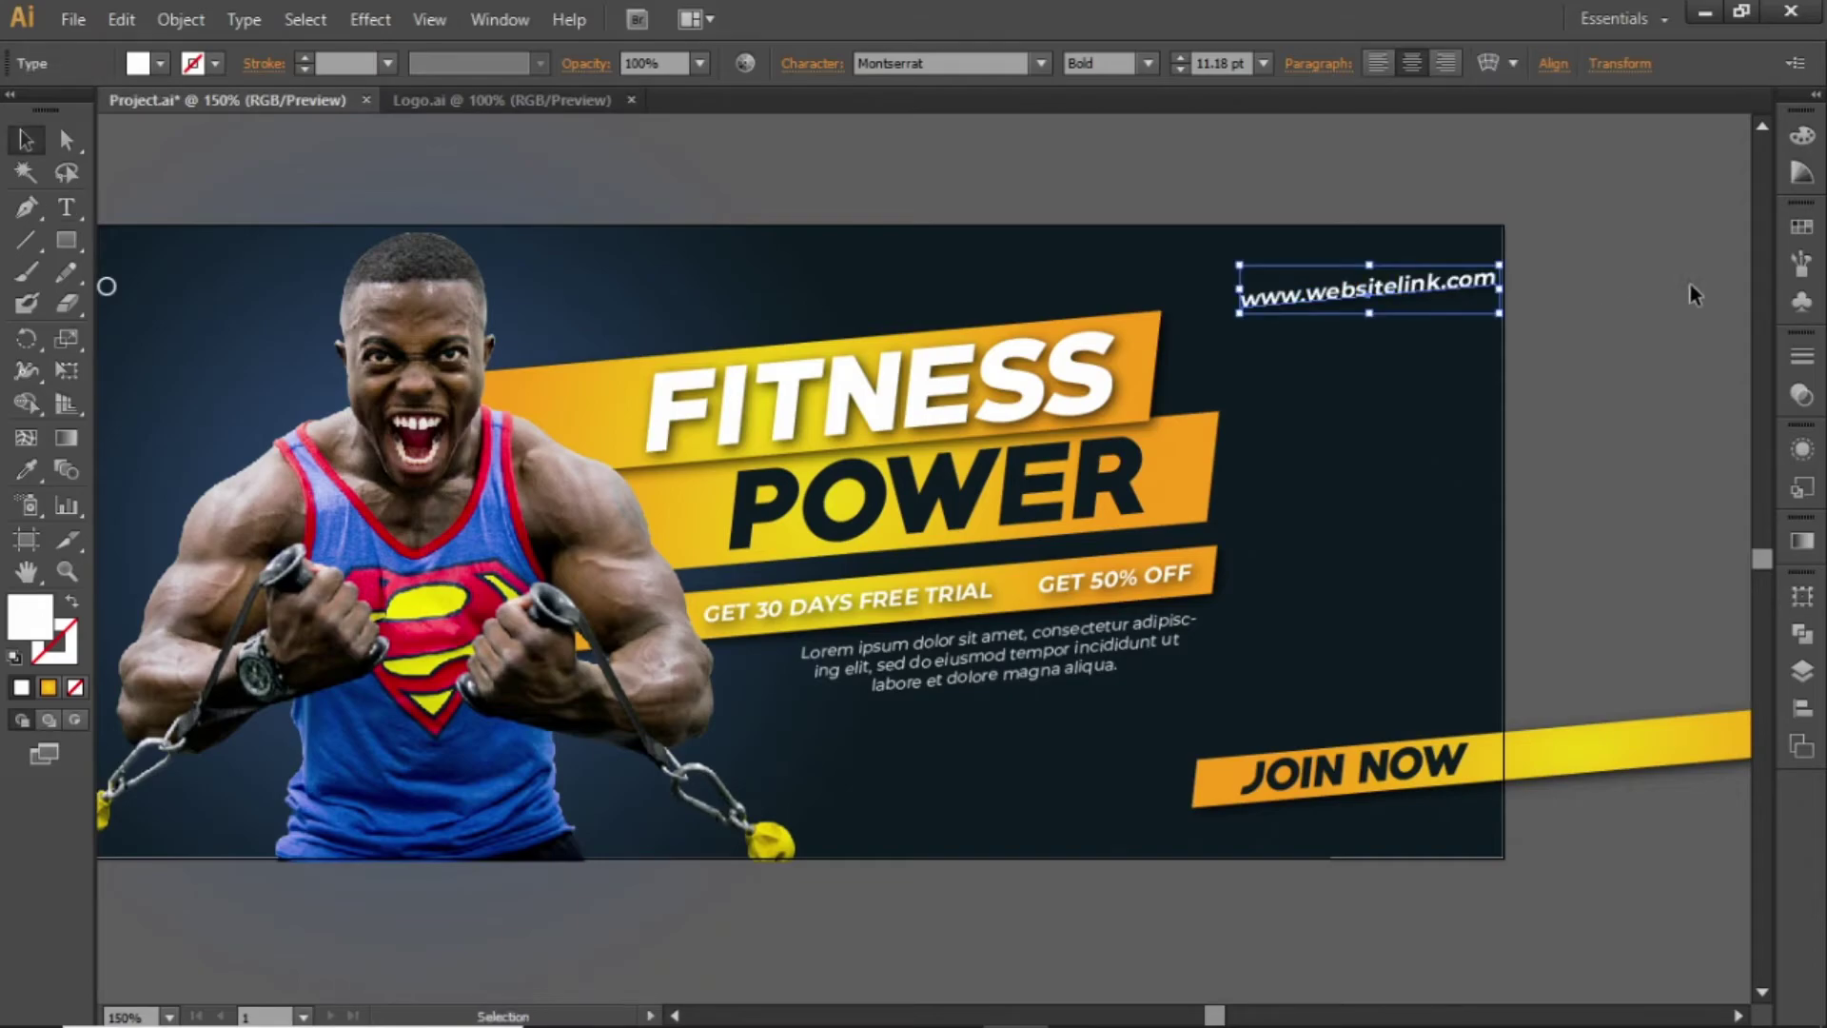
- Fill the website text with the orange swatch R=246 G=158 B=25 and shift it slightly left from the artboard edge
click(1801, 228)
click(1525, 342)
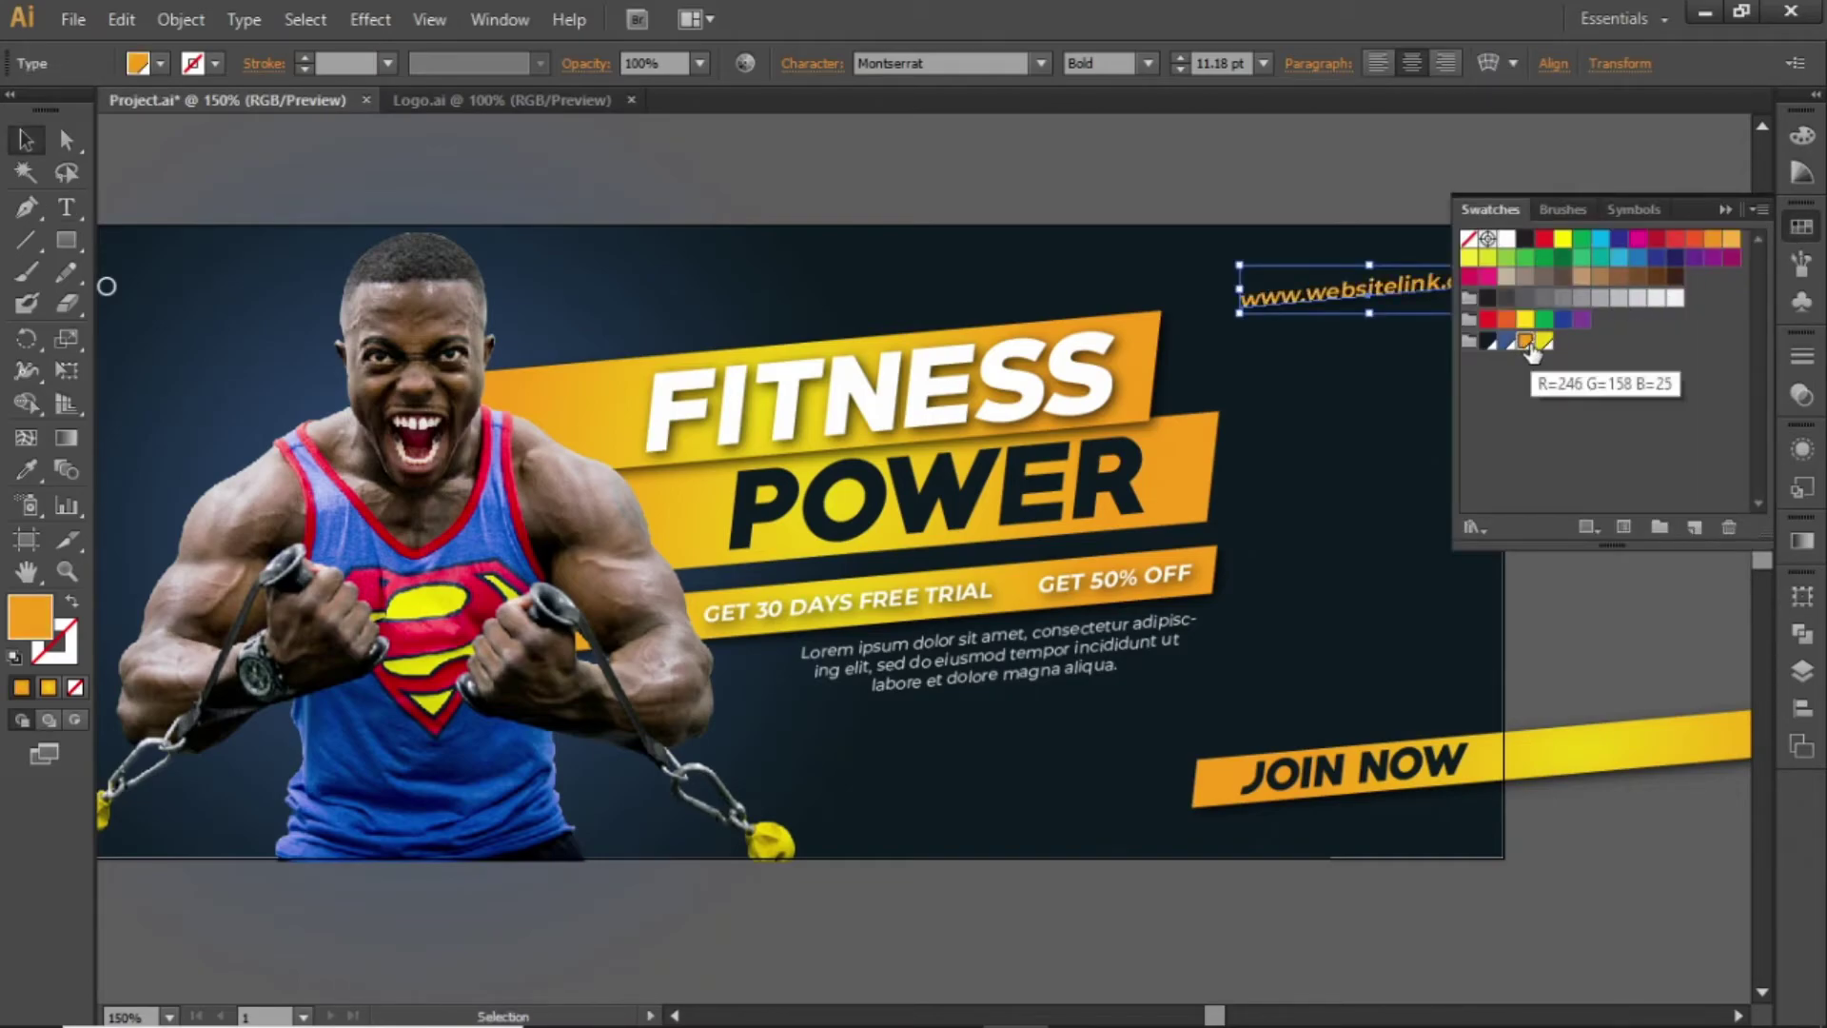
click(1720, 210)
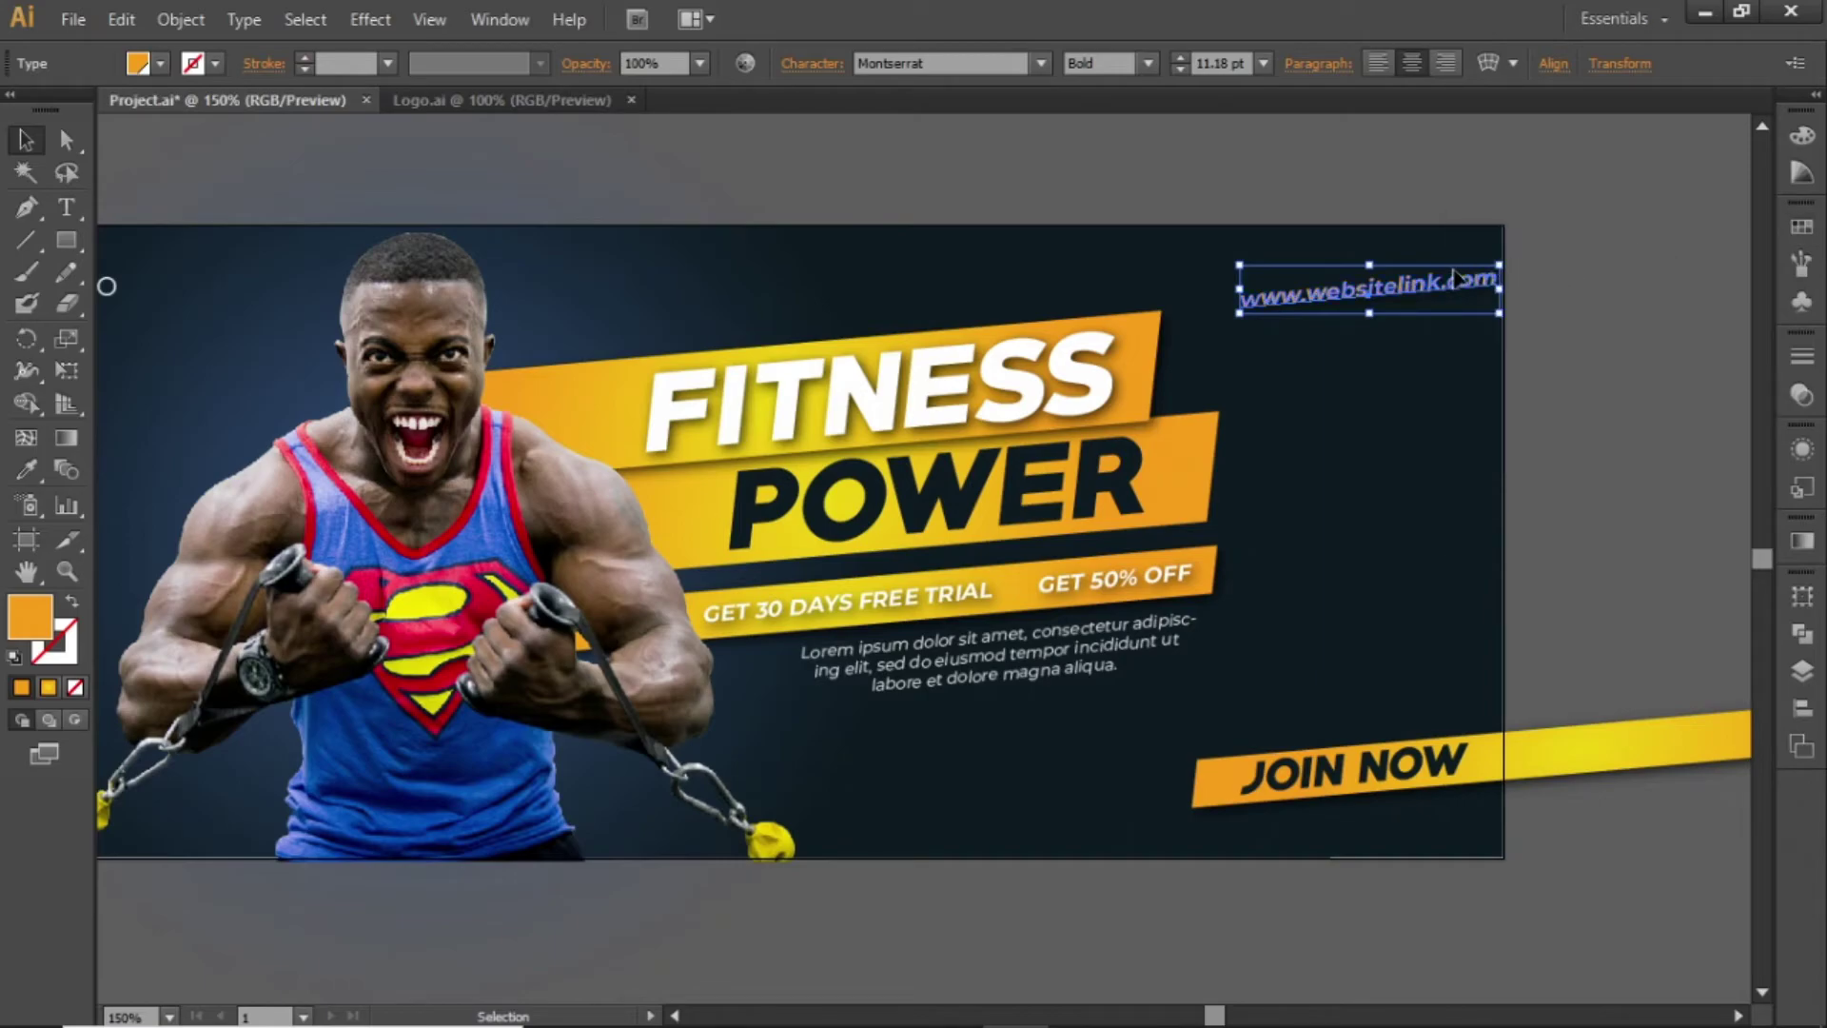
drag(1402, 288, 1377, 289)
click(1591, 282)
drag(1476, 377, 1622, 402)
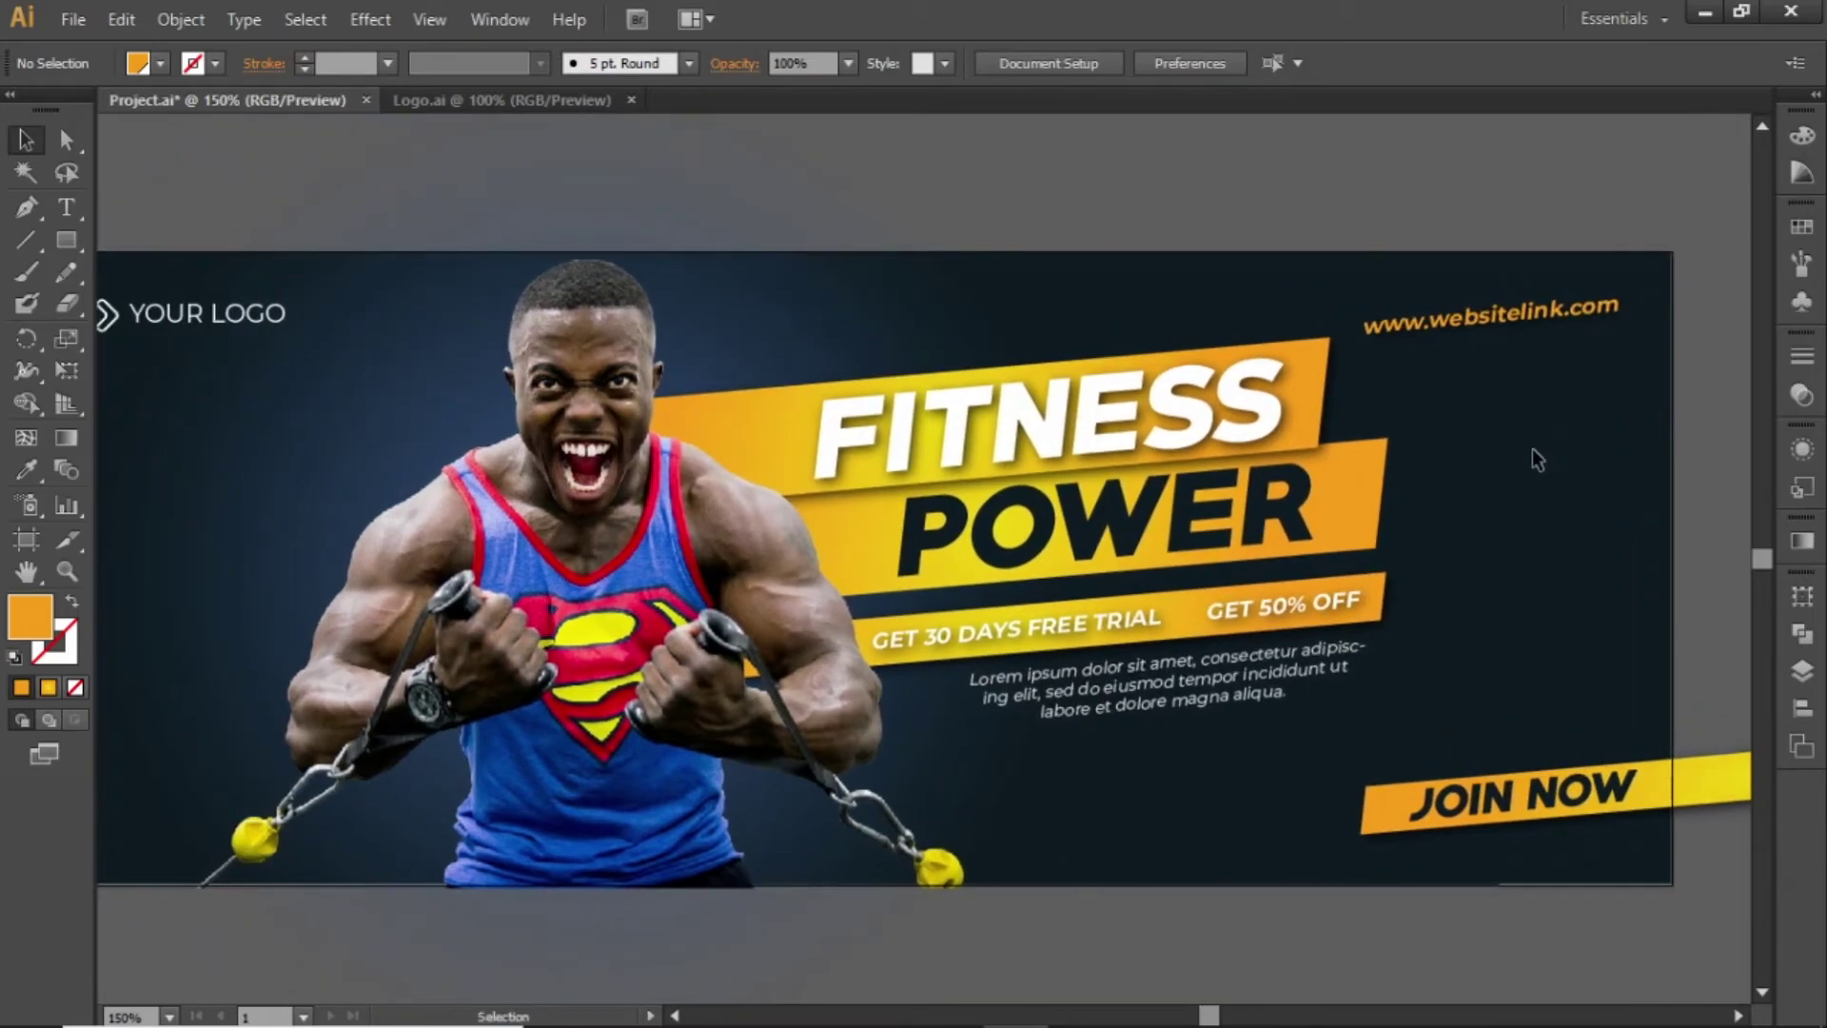
- Shift the athlete photo, FITNESS POWER bars, offers and paragraph together about 24 px to the left
drag(1282, 289, 565, 740)
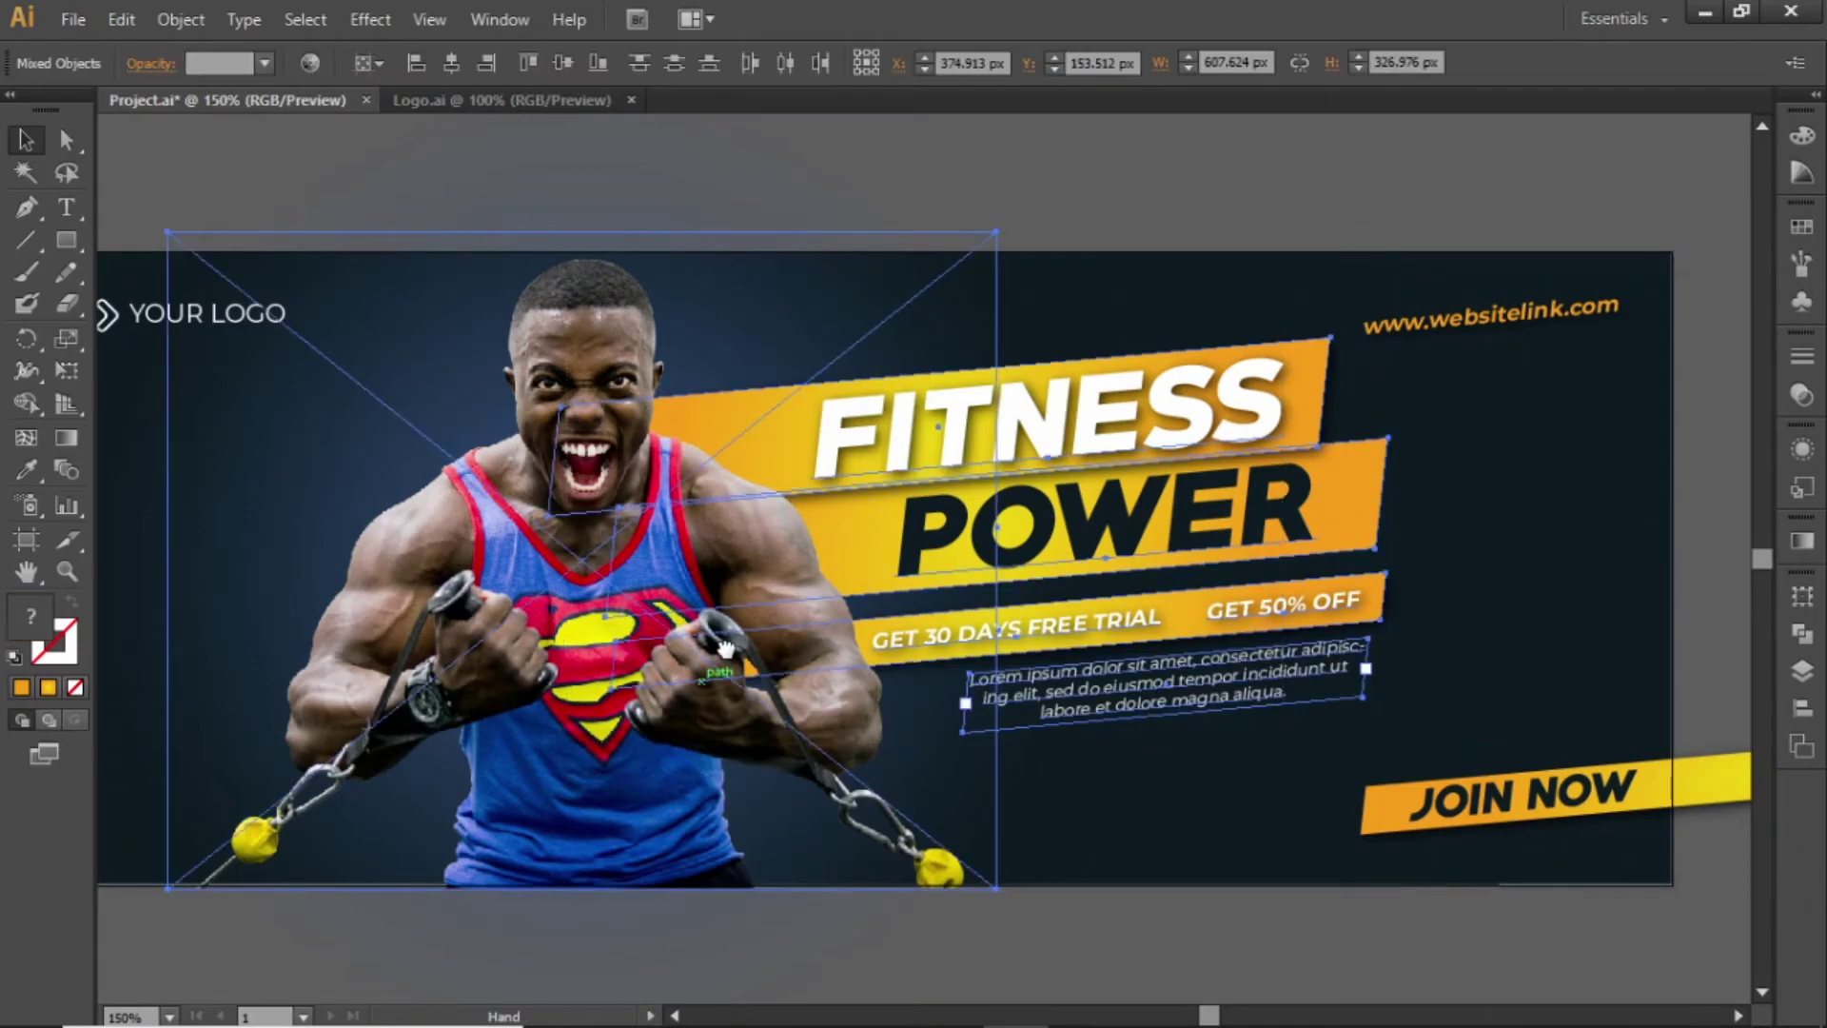
drag(715, 647, 820, 664)
drag(873, 607, 828, 604)
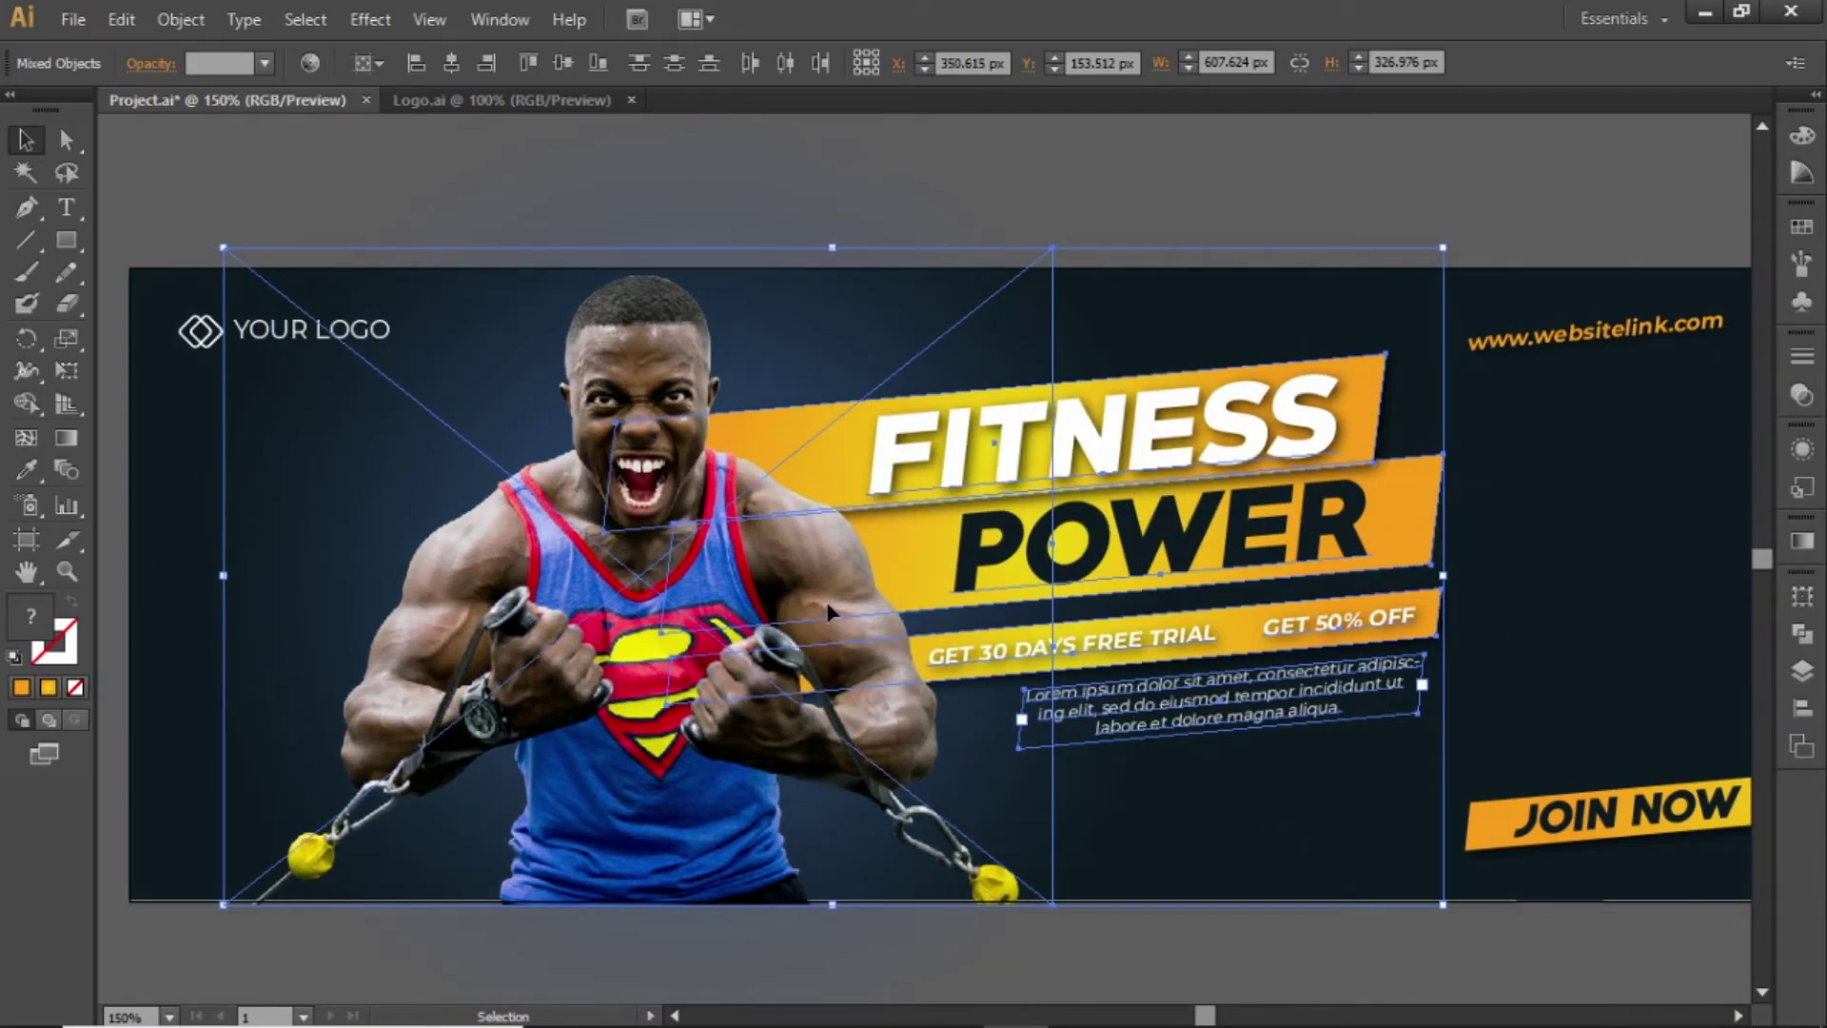
click(1090, 186)
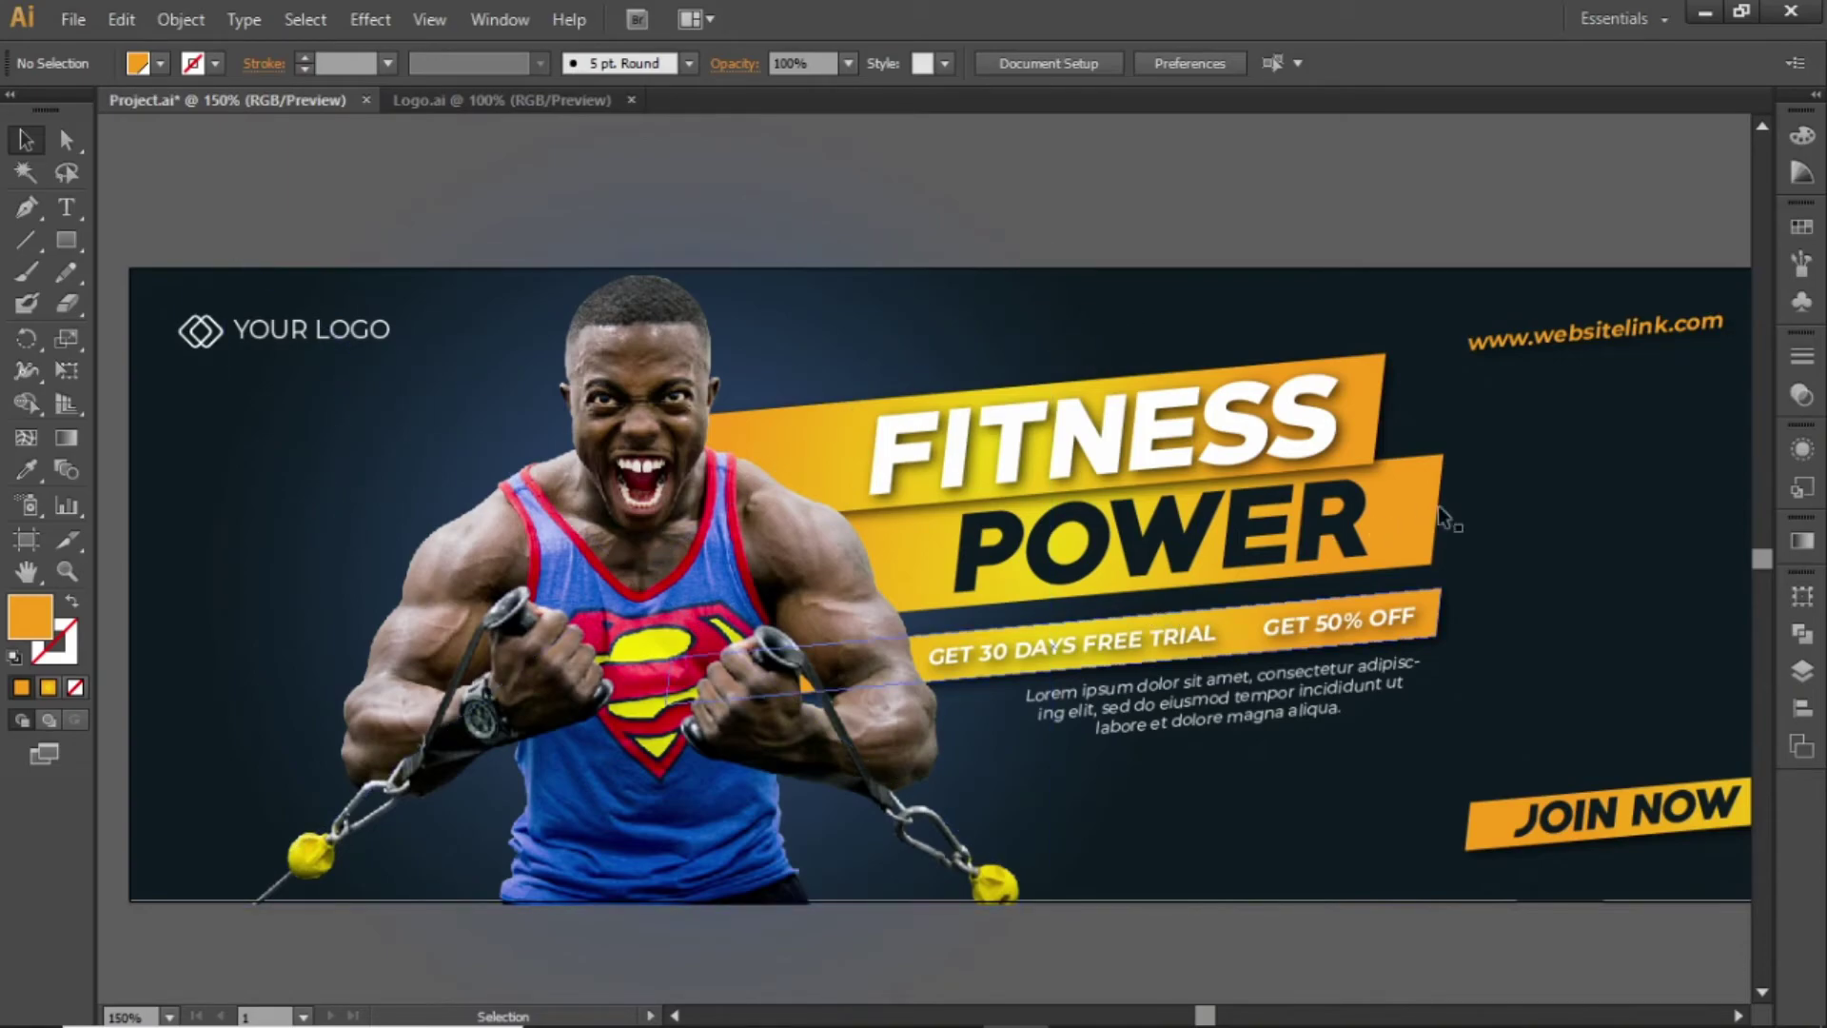
- Draw a thin horizontal rectangle on the empty dark background below the logo, aligned with the logo's left edge
drag(1372, 514, 1581, 546)
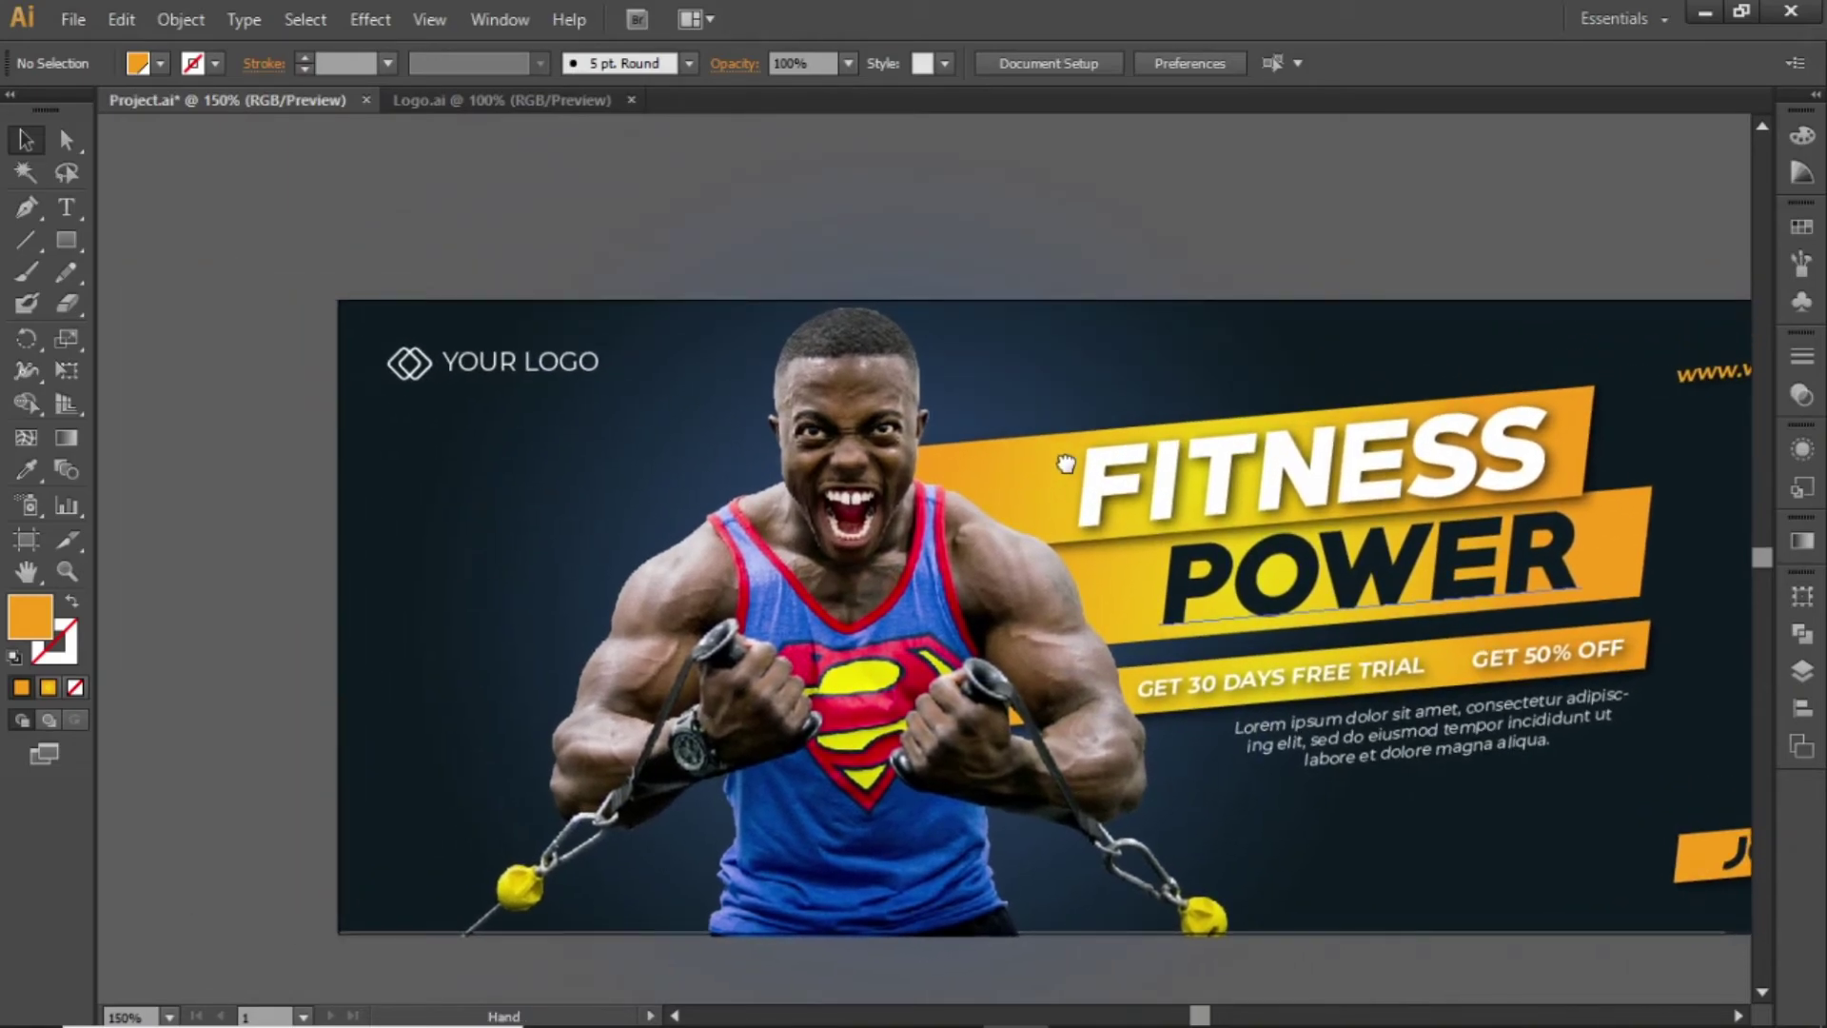
key(z)
drag(251, 363, 985, 768)
key(v)
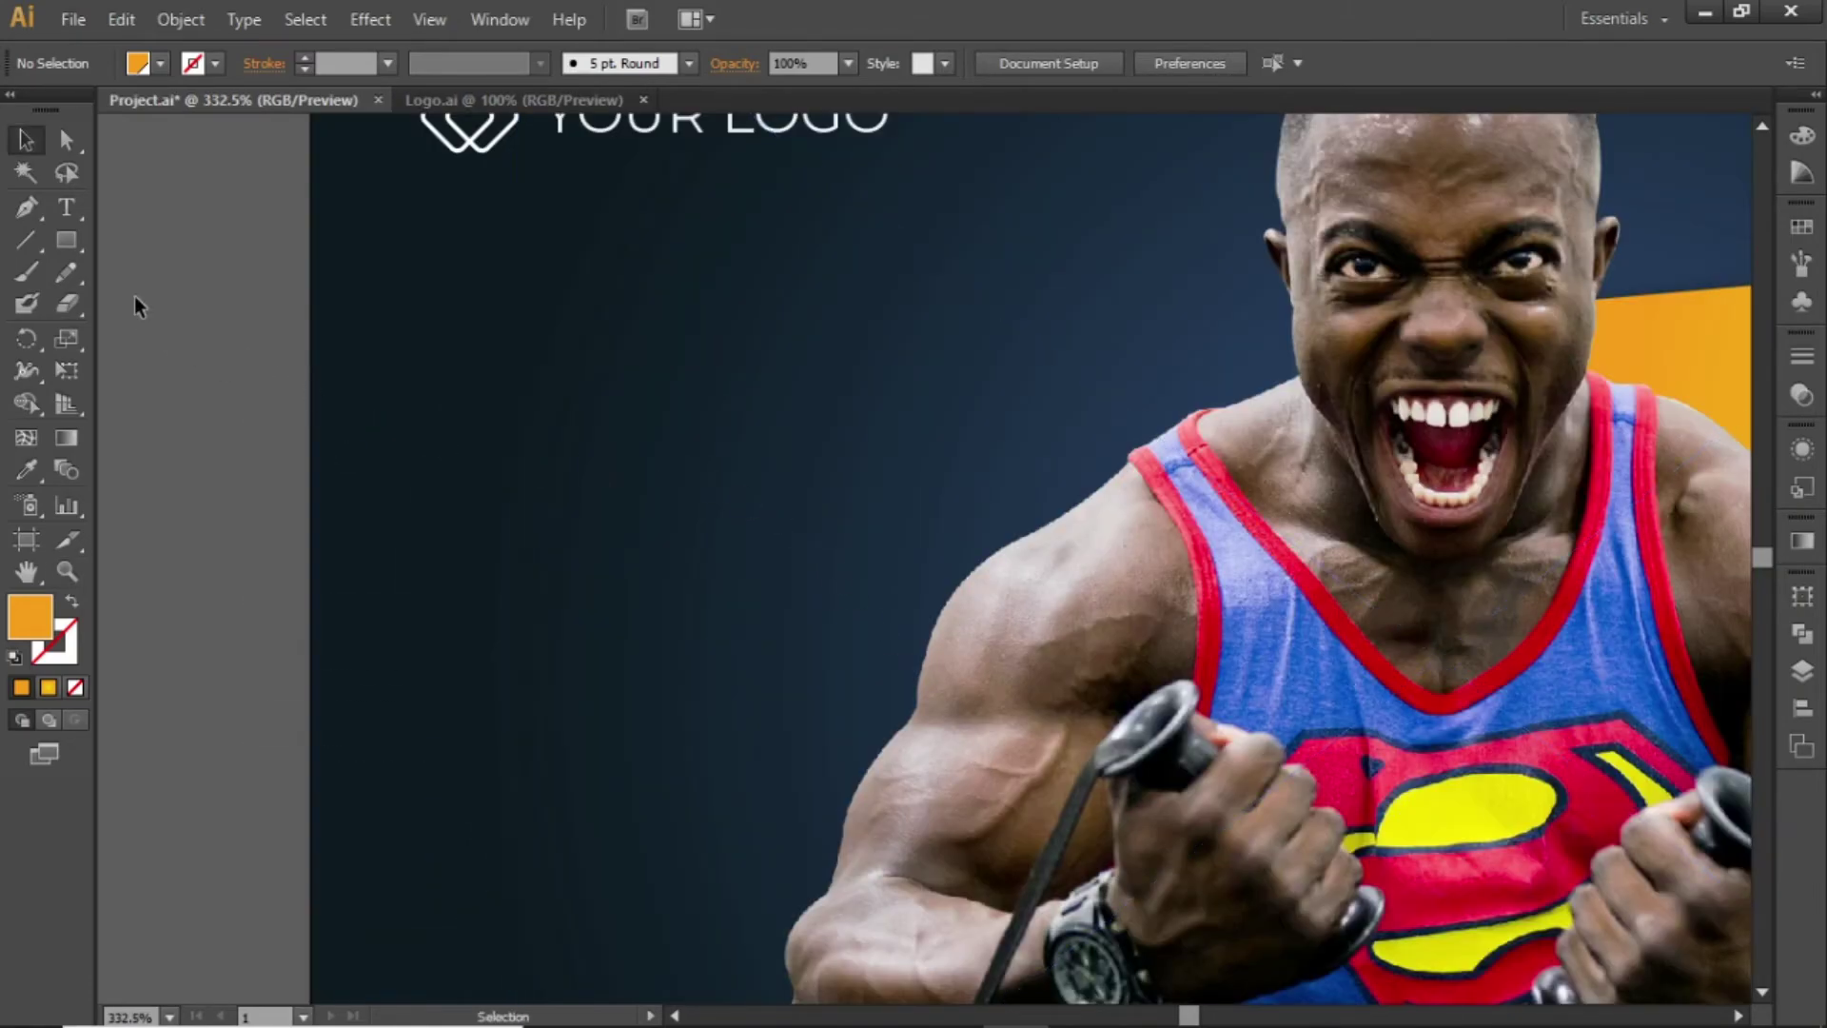
click(63, 244)
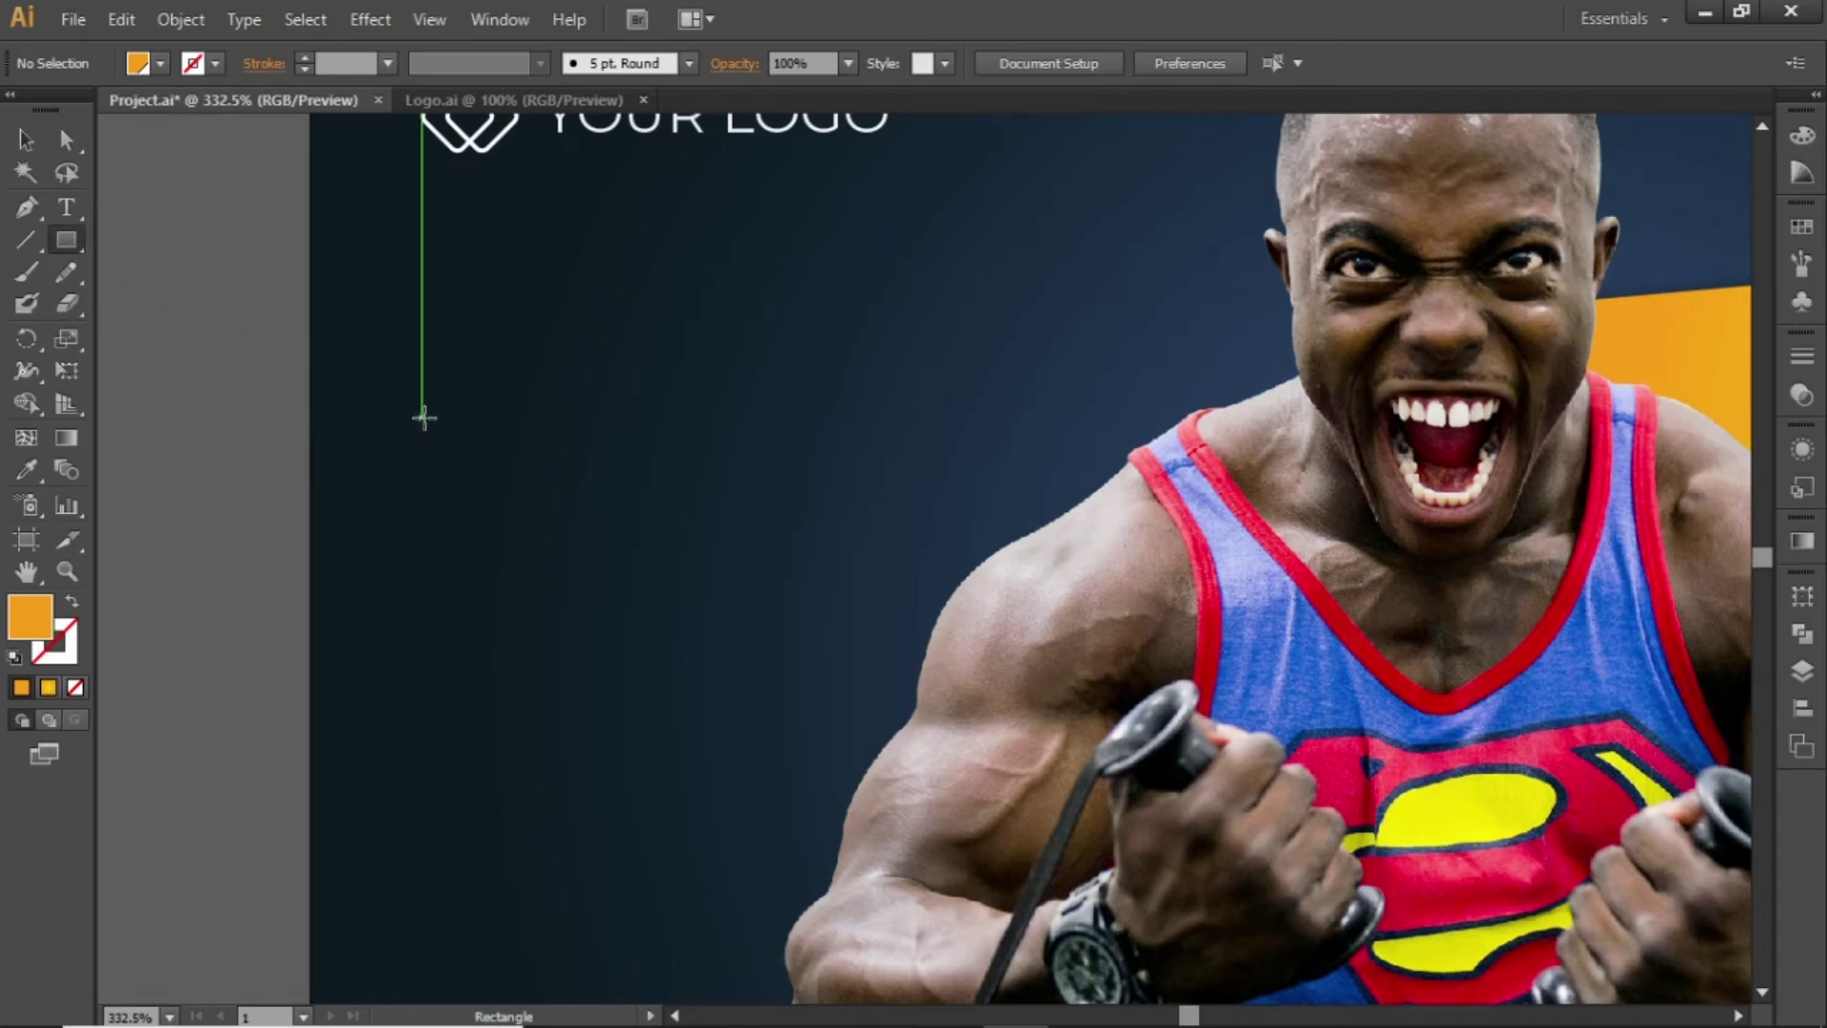
drag(421, 416, 718, 440)
key(v)
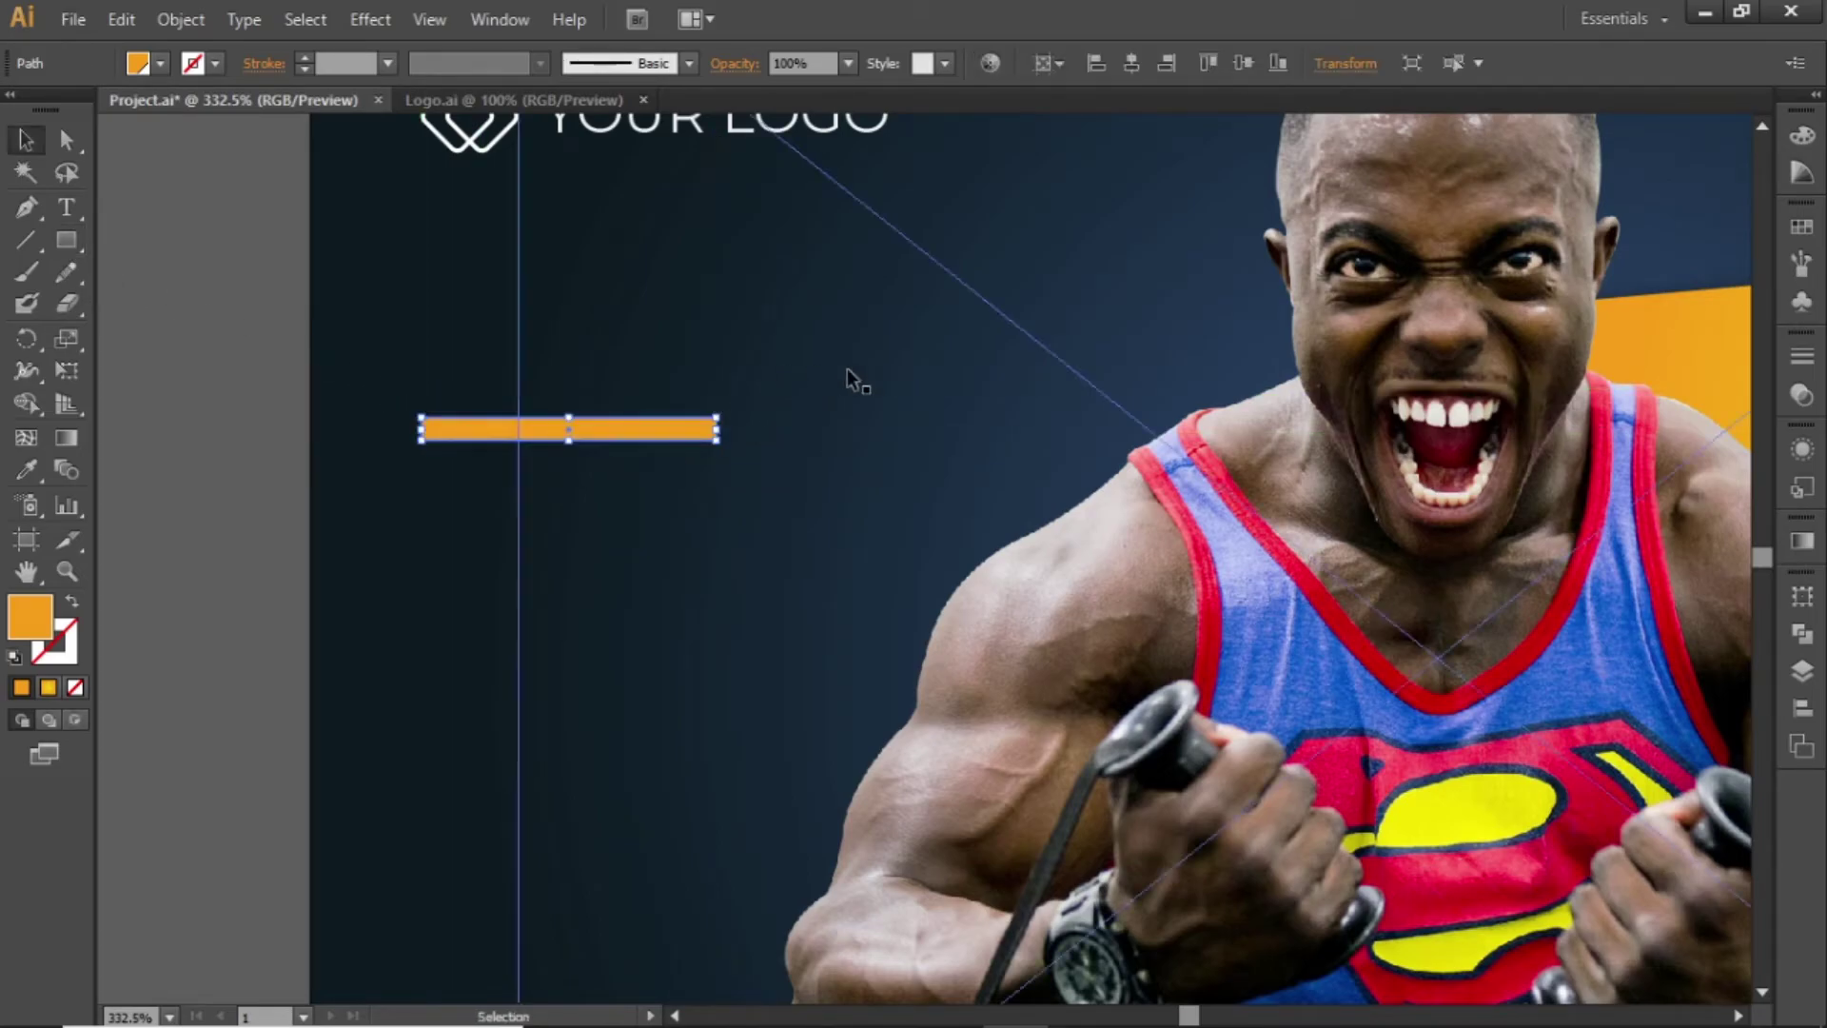
- Fill the thin rectangle with the yellow-to-orange gradient and set the gradient type to Linear
click(1801, 540)
click(1465, 569)
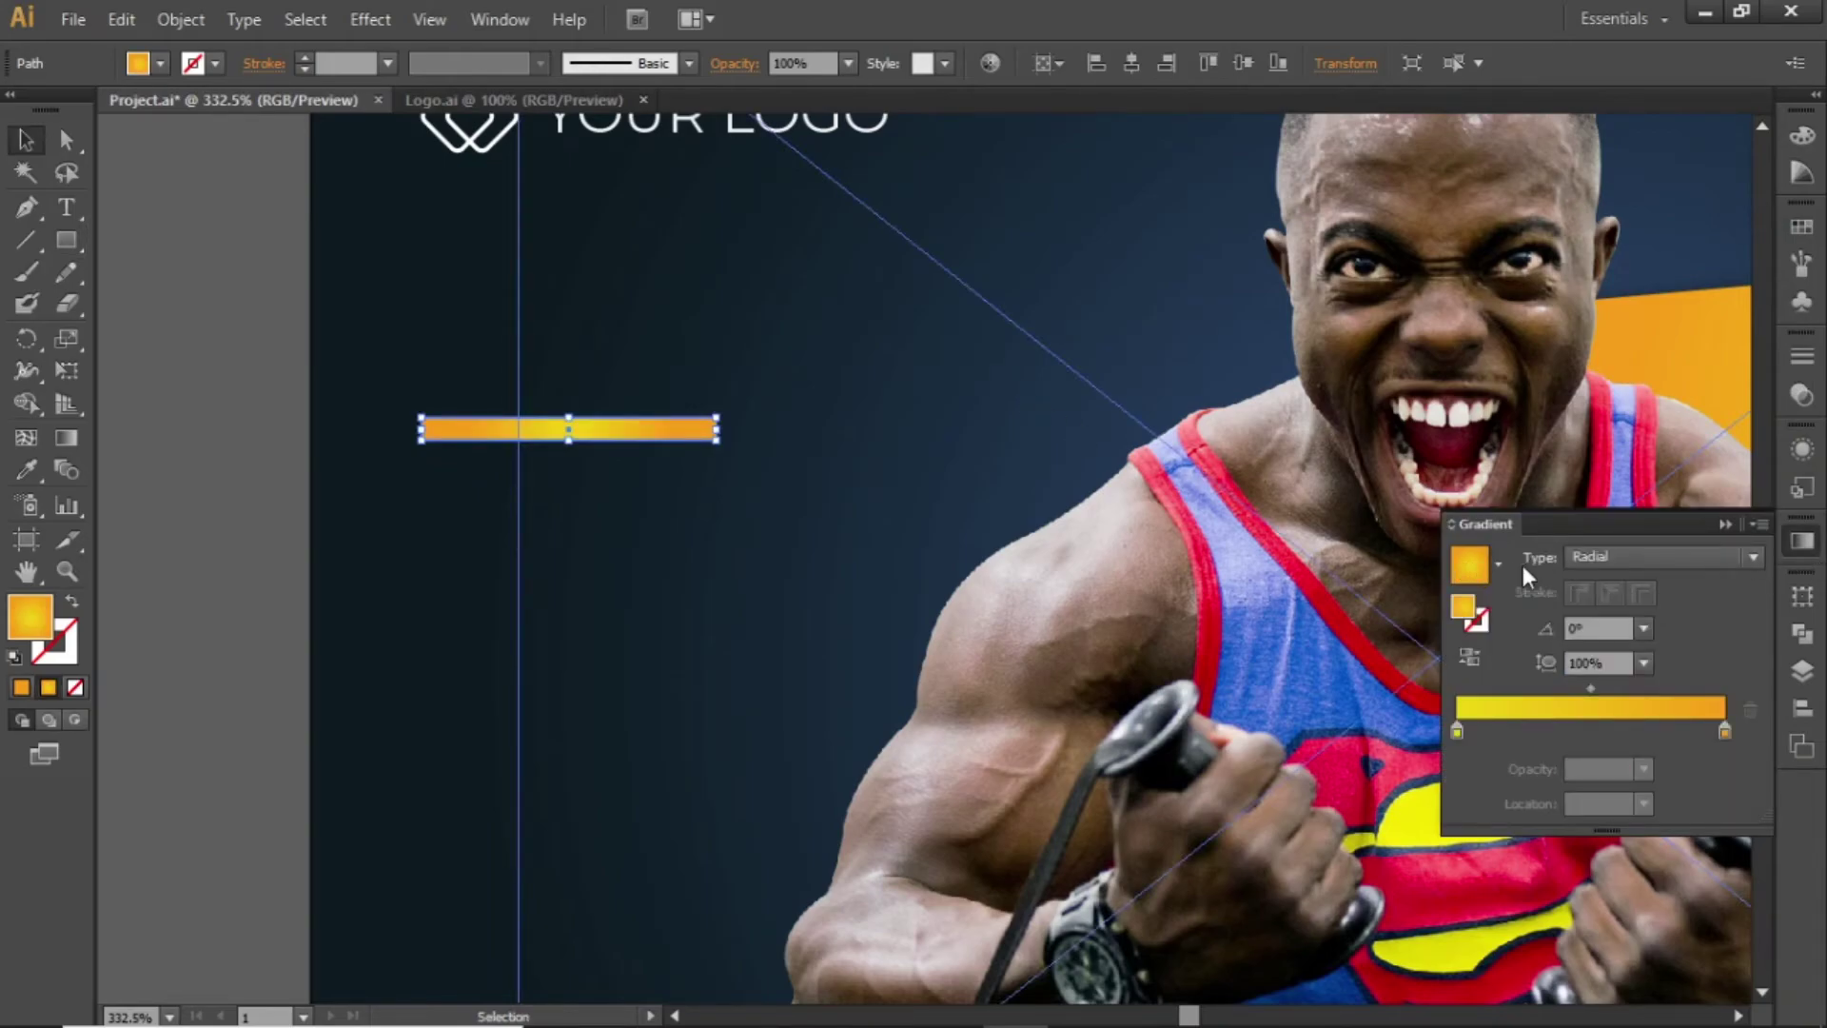
click(1619, 561)
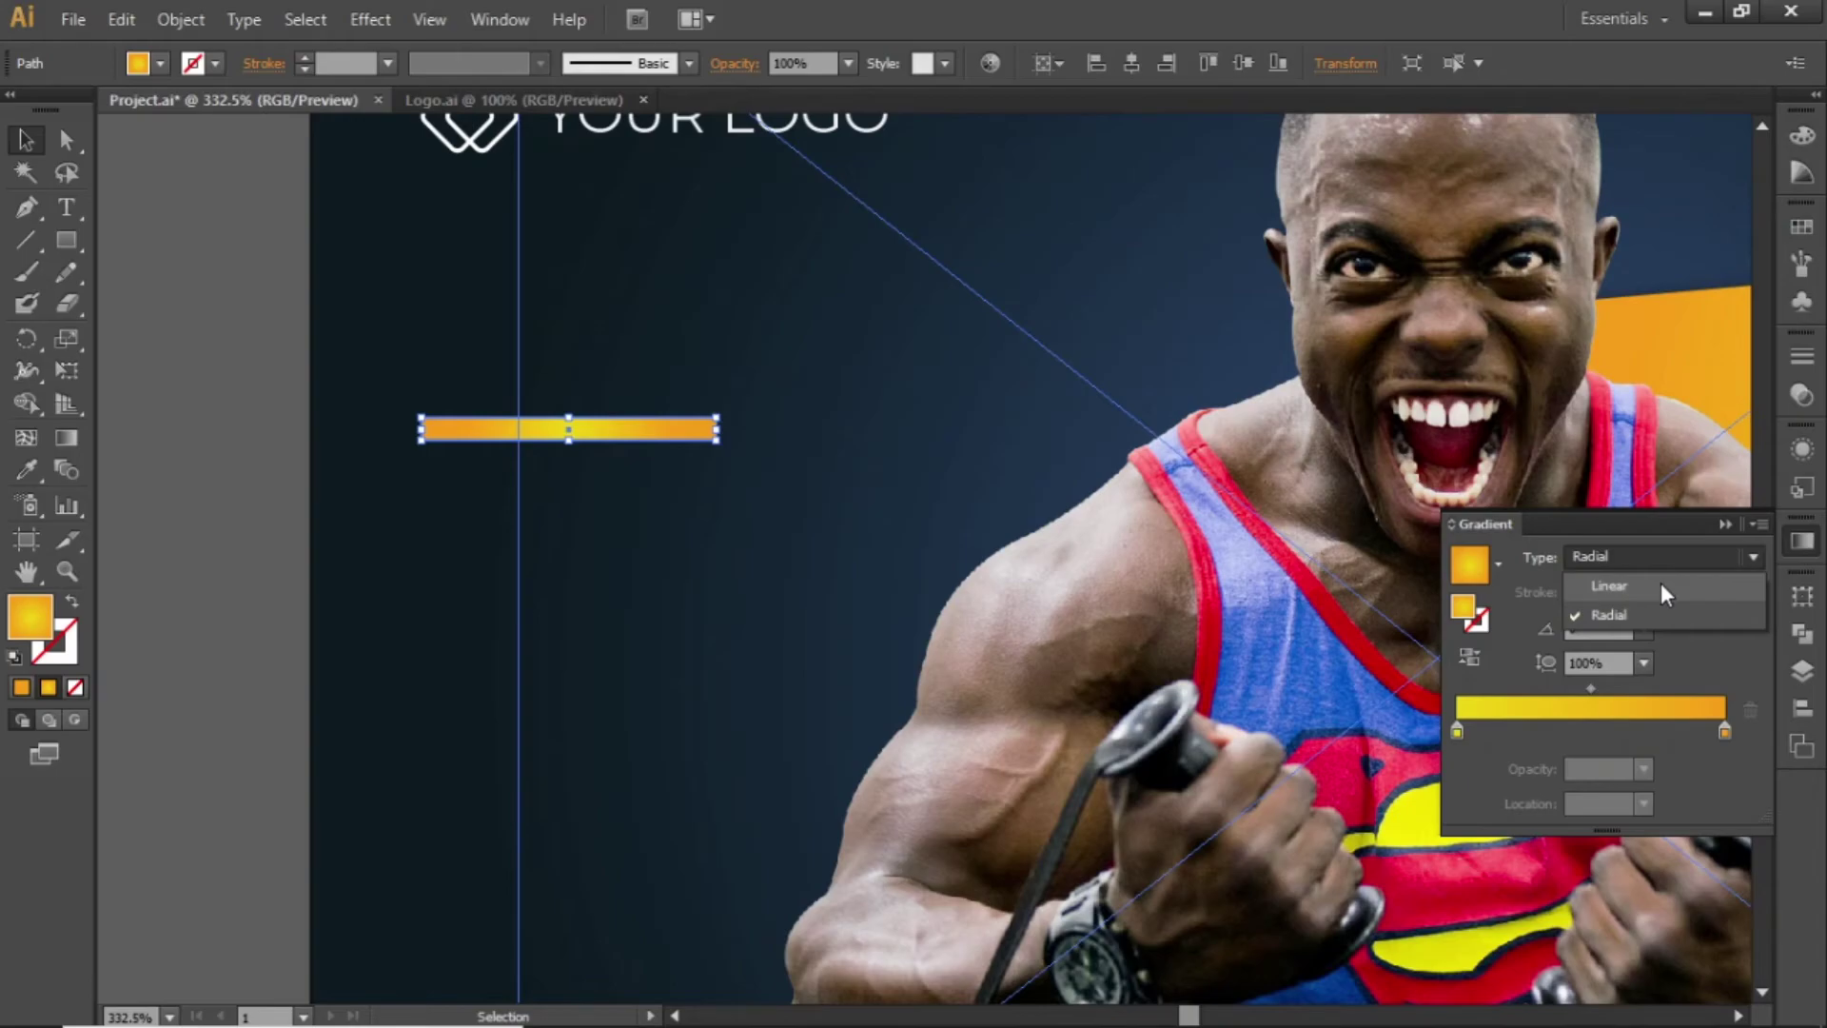
click(1664, 588)
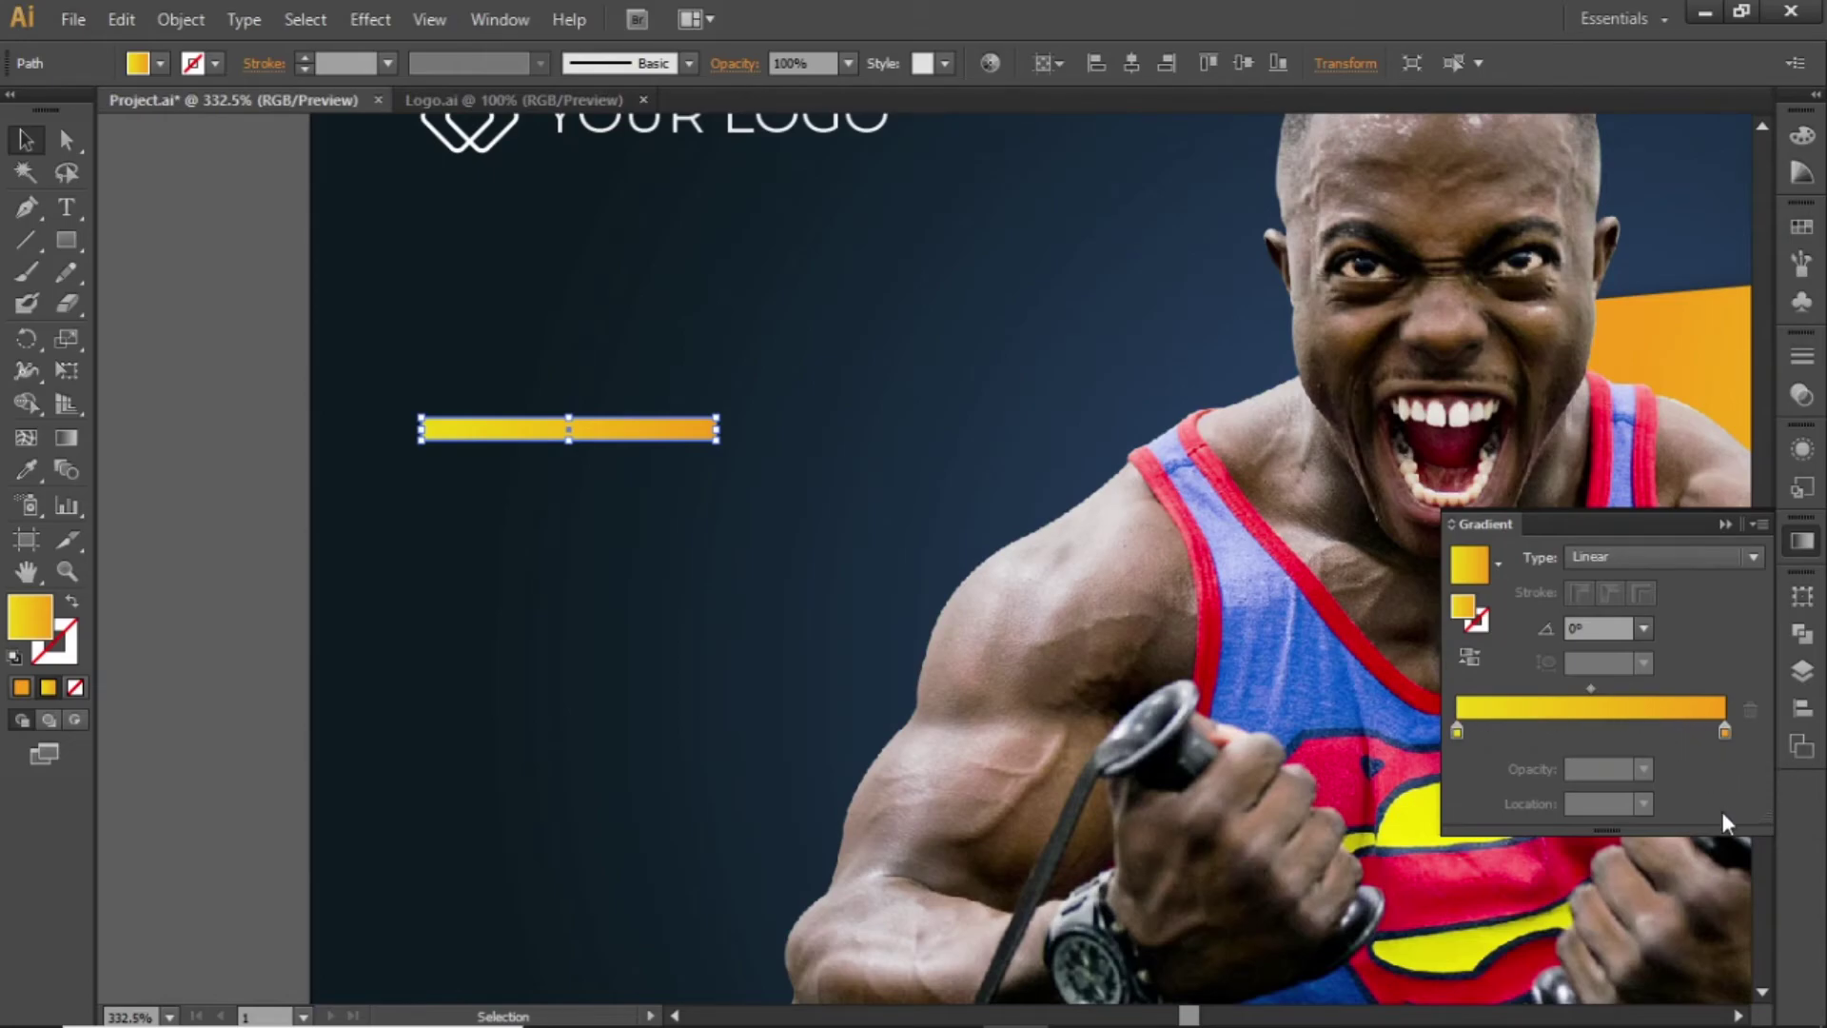
- Add two inner gradient stops, one at about 73.5% and one near the yellow end, and set both end stops to 0% opacity
click(1653, 729)
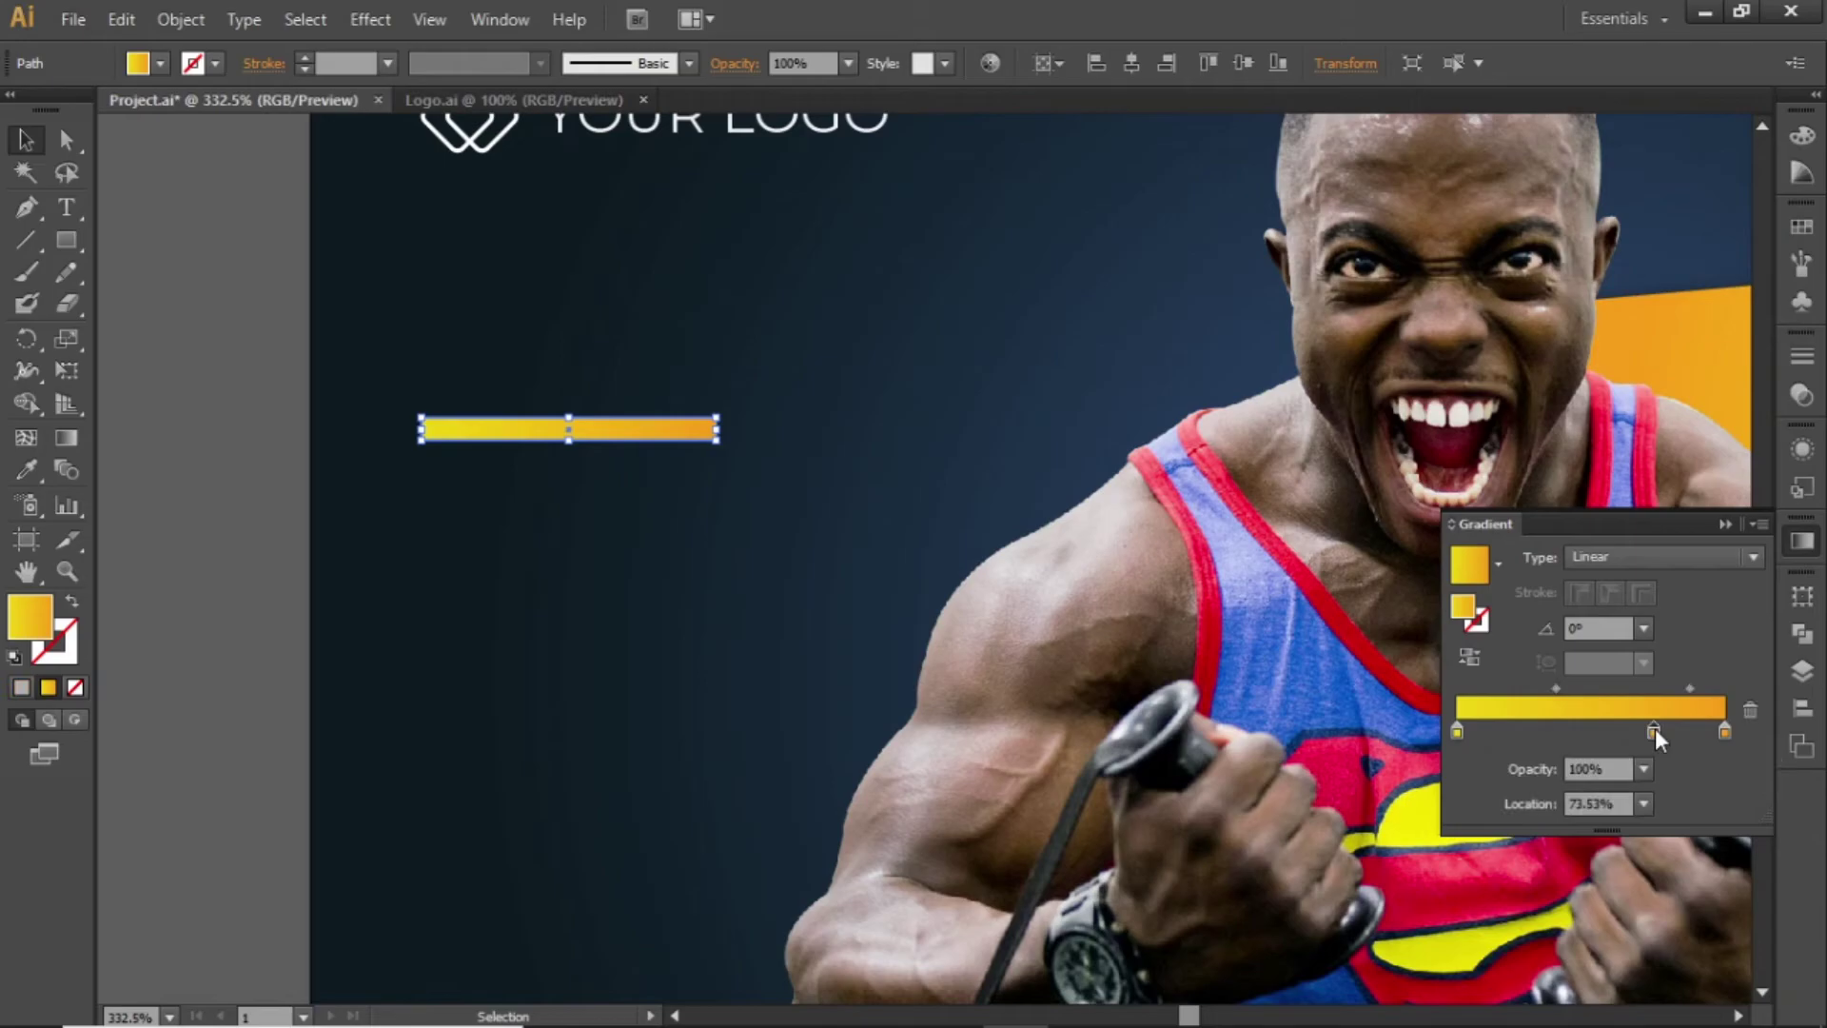
click(1531, 732)
click(1725, 733)
click(1643, 769)
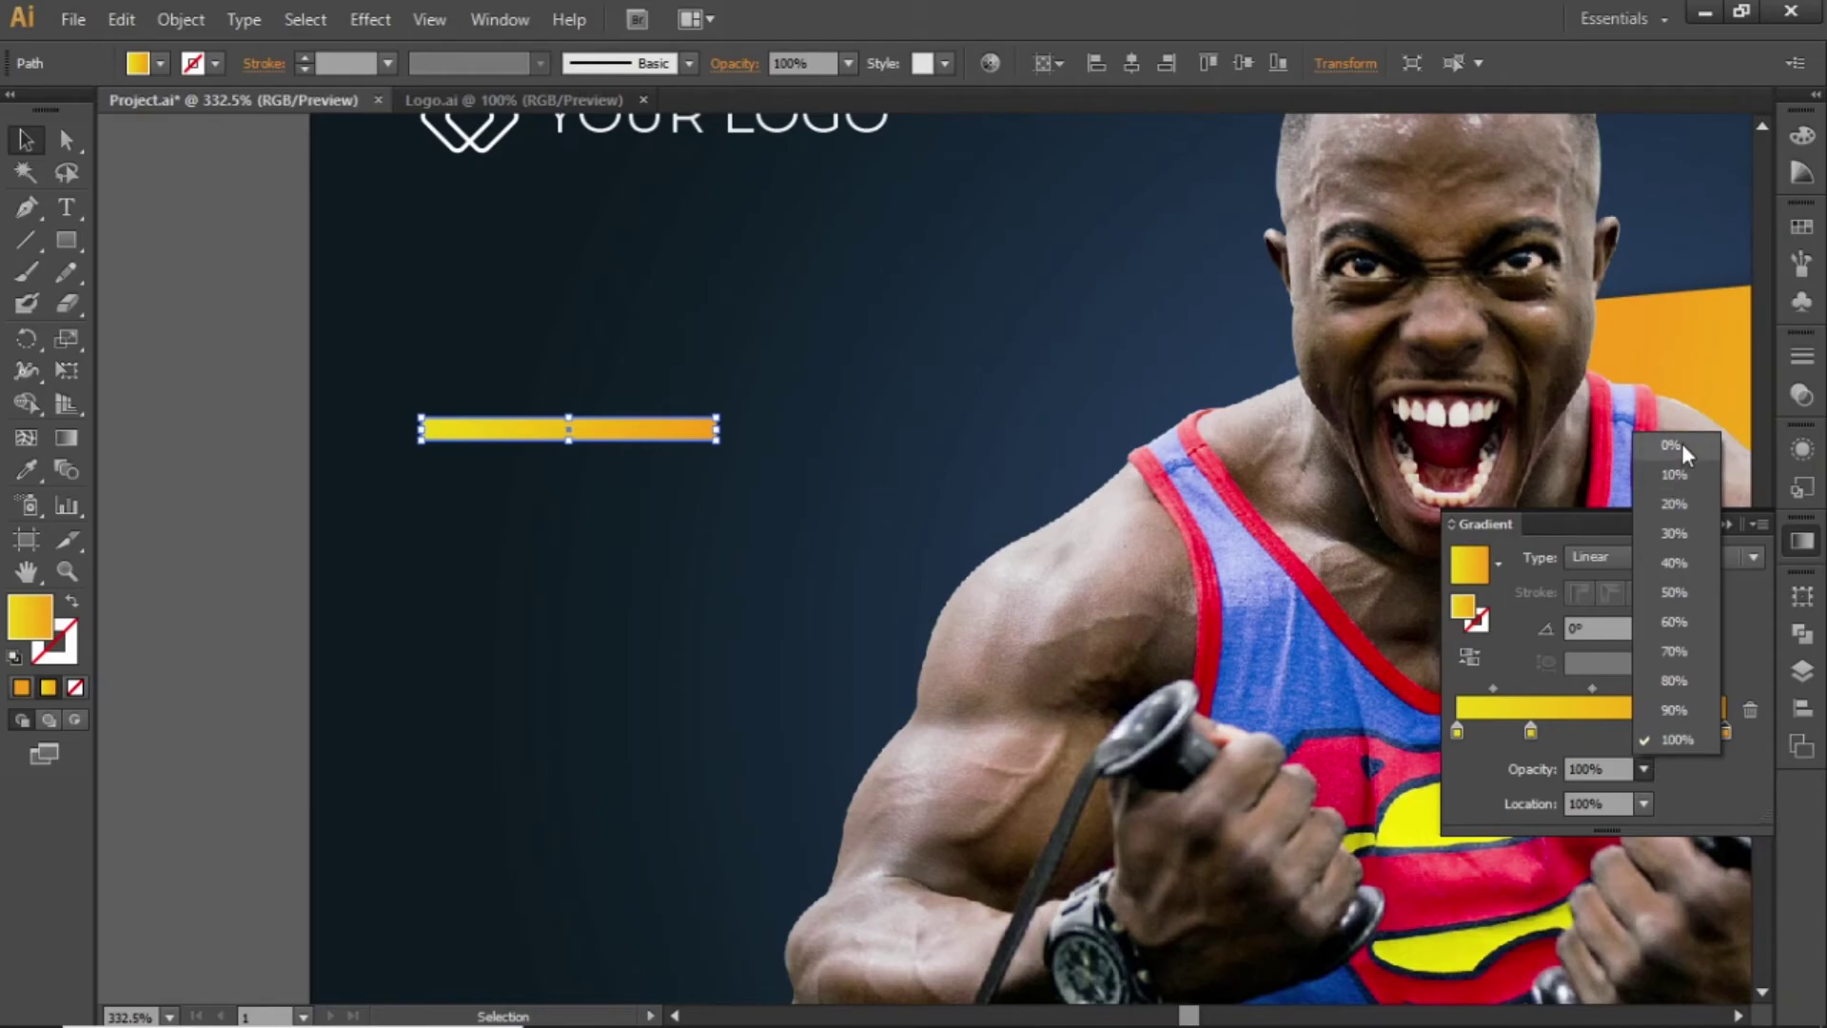
click(1676, 447)
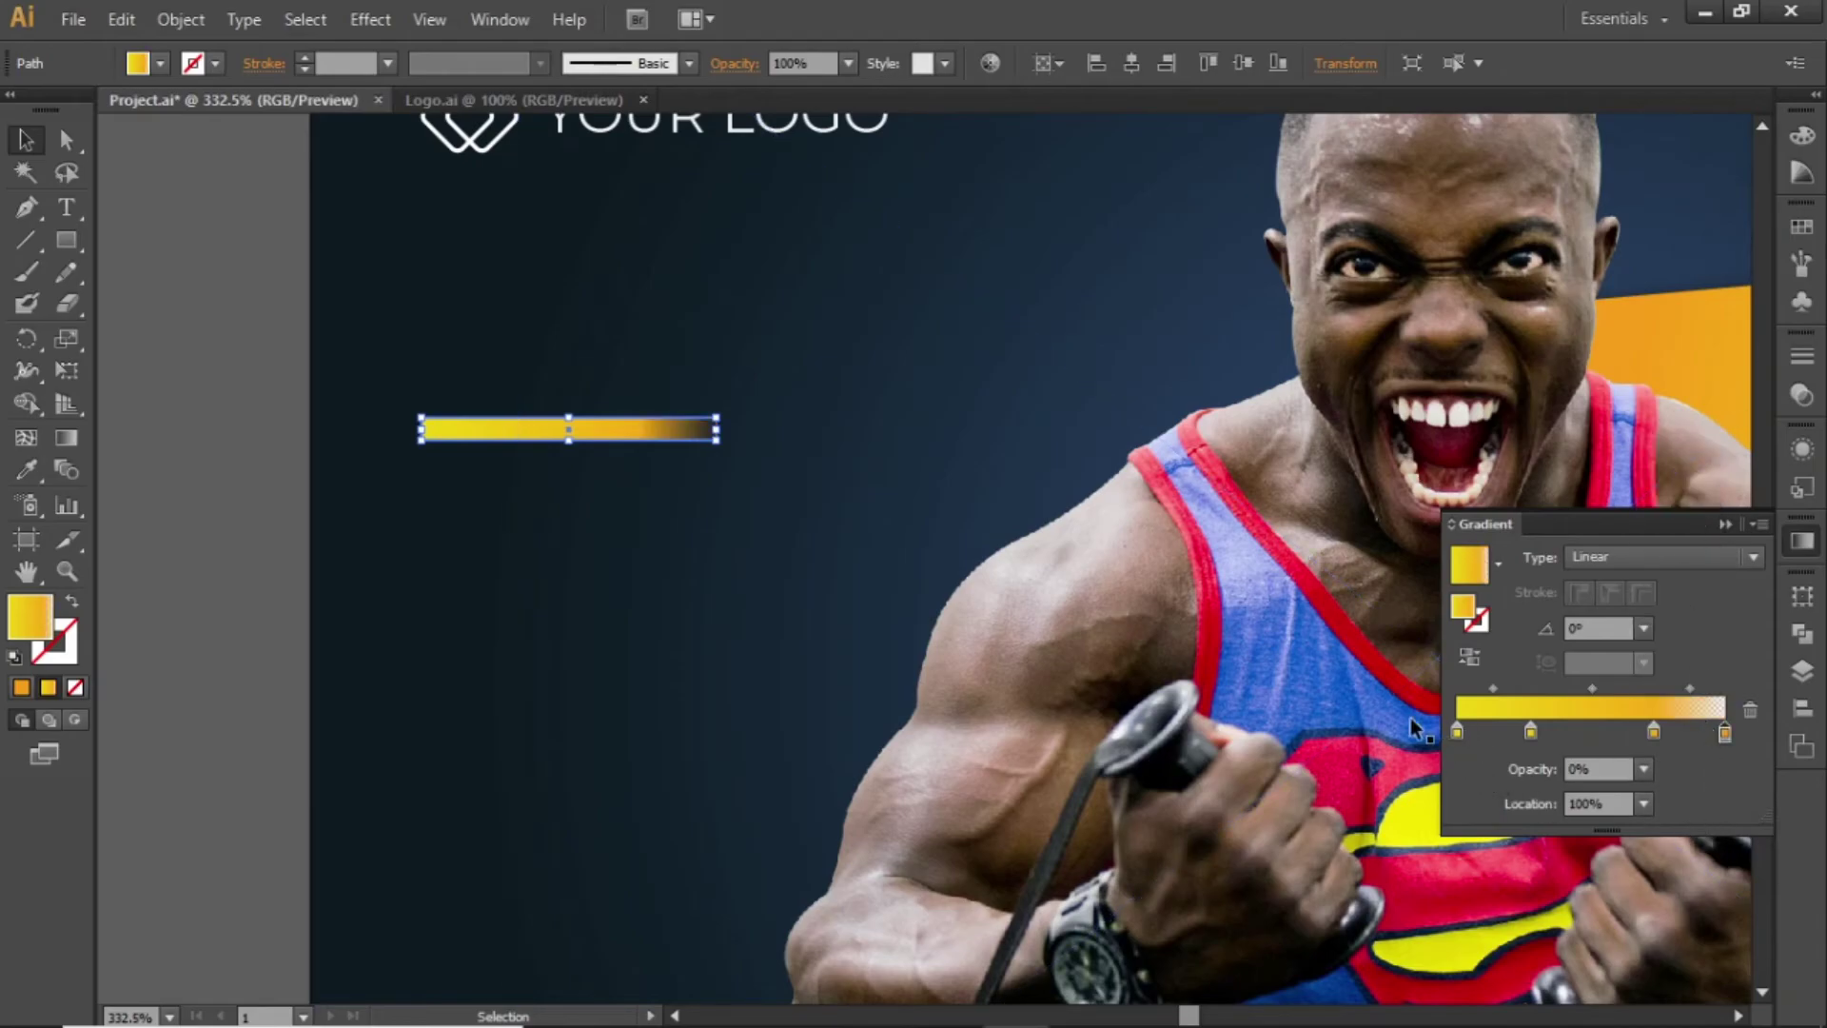
click(1456, 730)
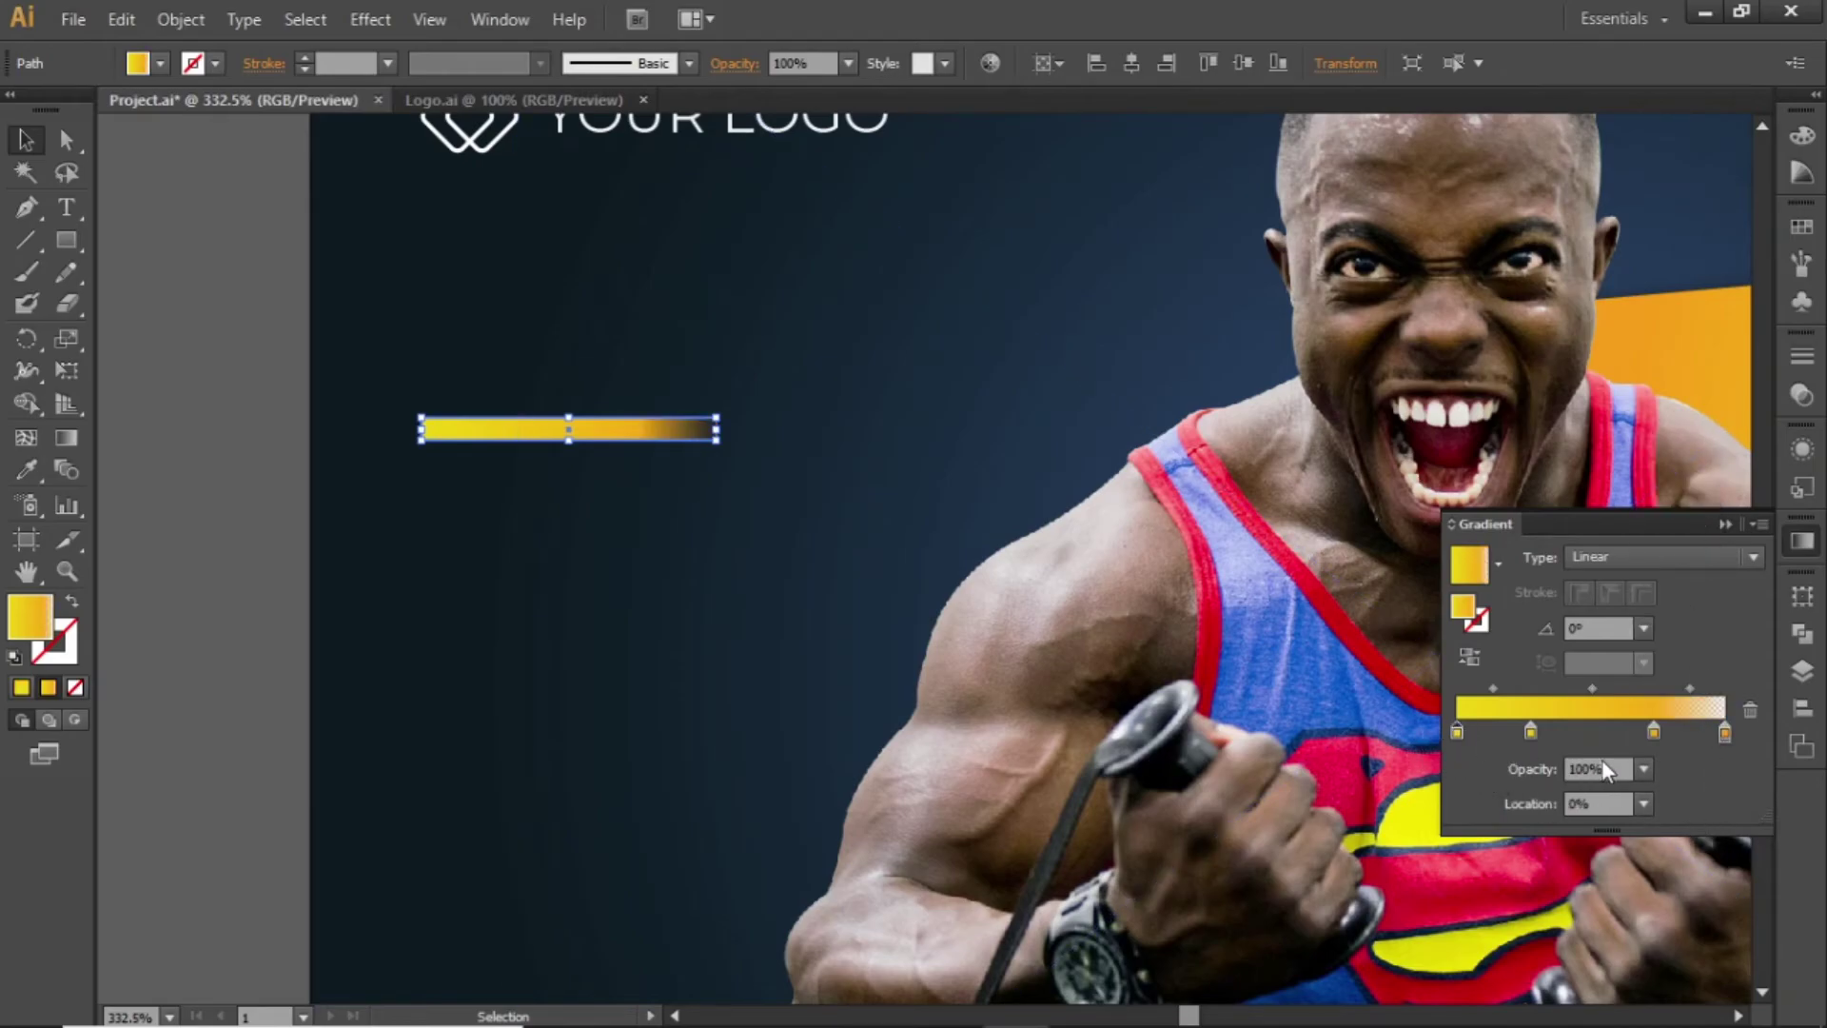
click(1644, 768)
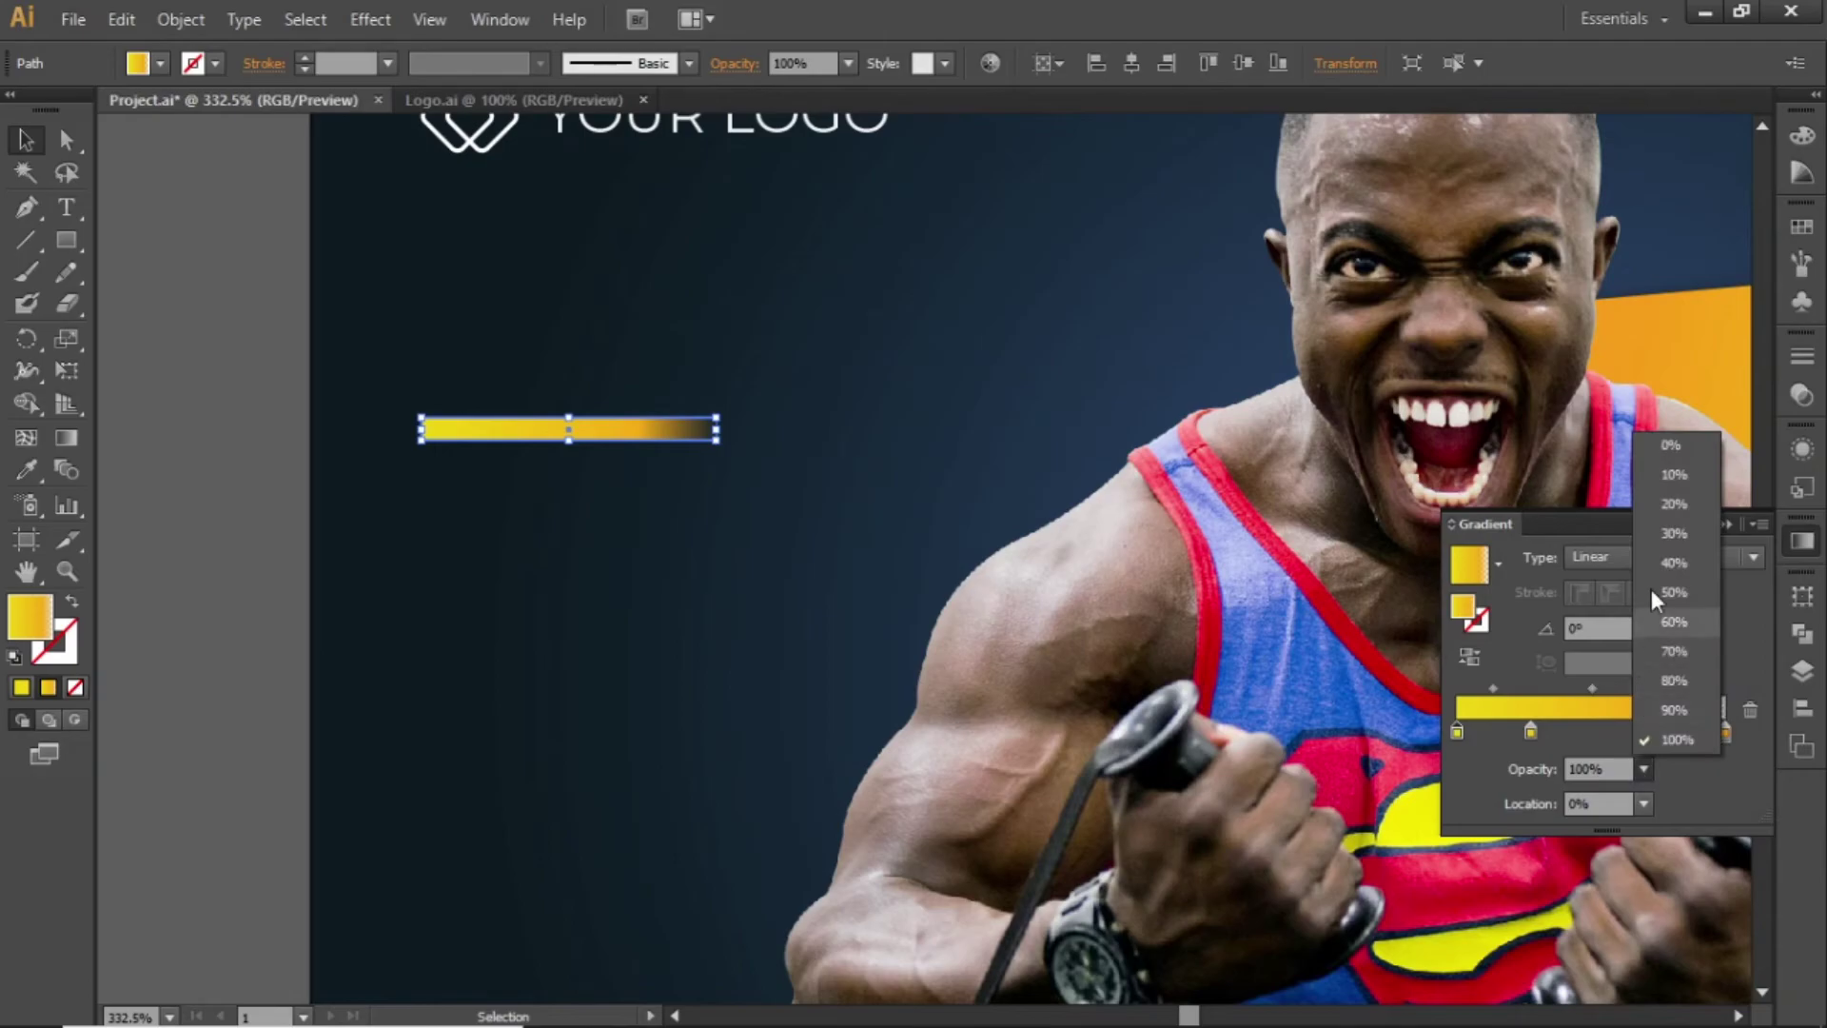
click(1672, 446)
click(181, 490)
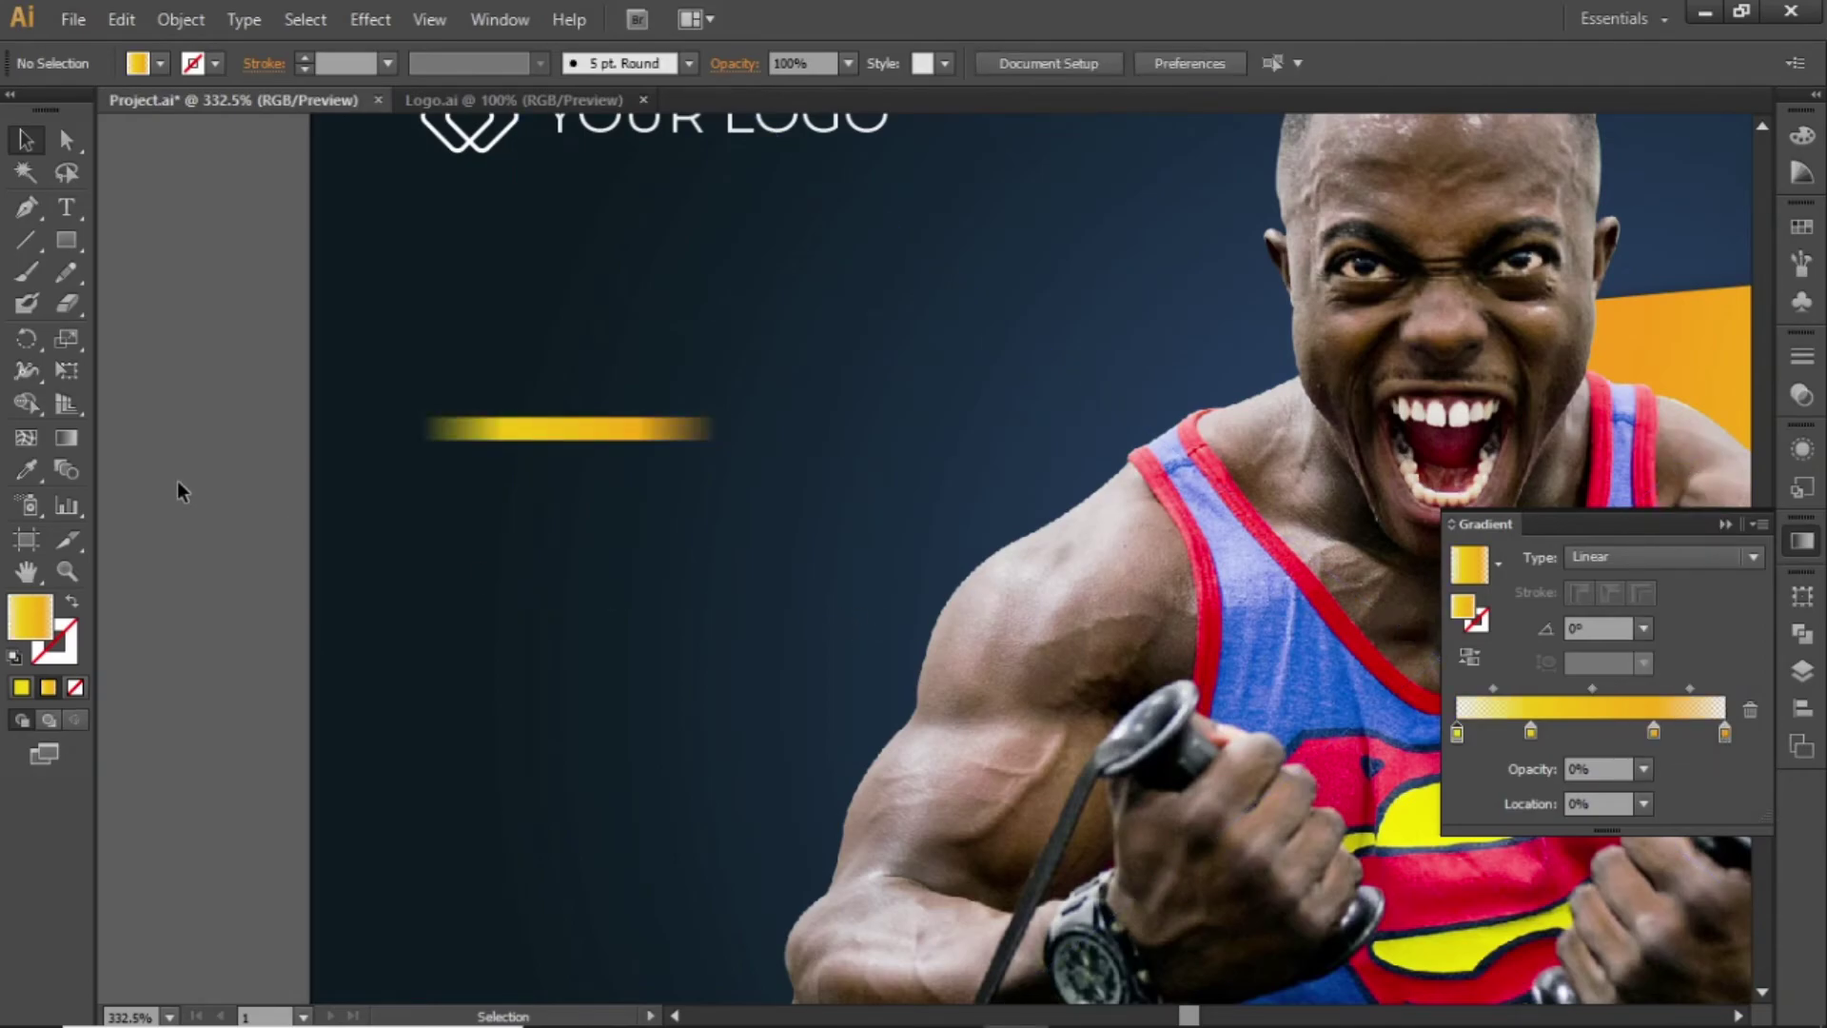
- Stretch the faded gradient streak slightly longer to the right
click(549, 442)
drag(719, 428, 765, 429)
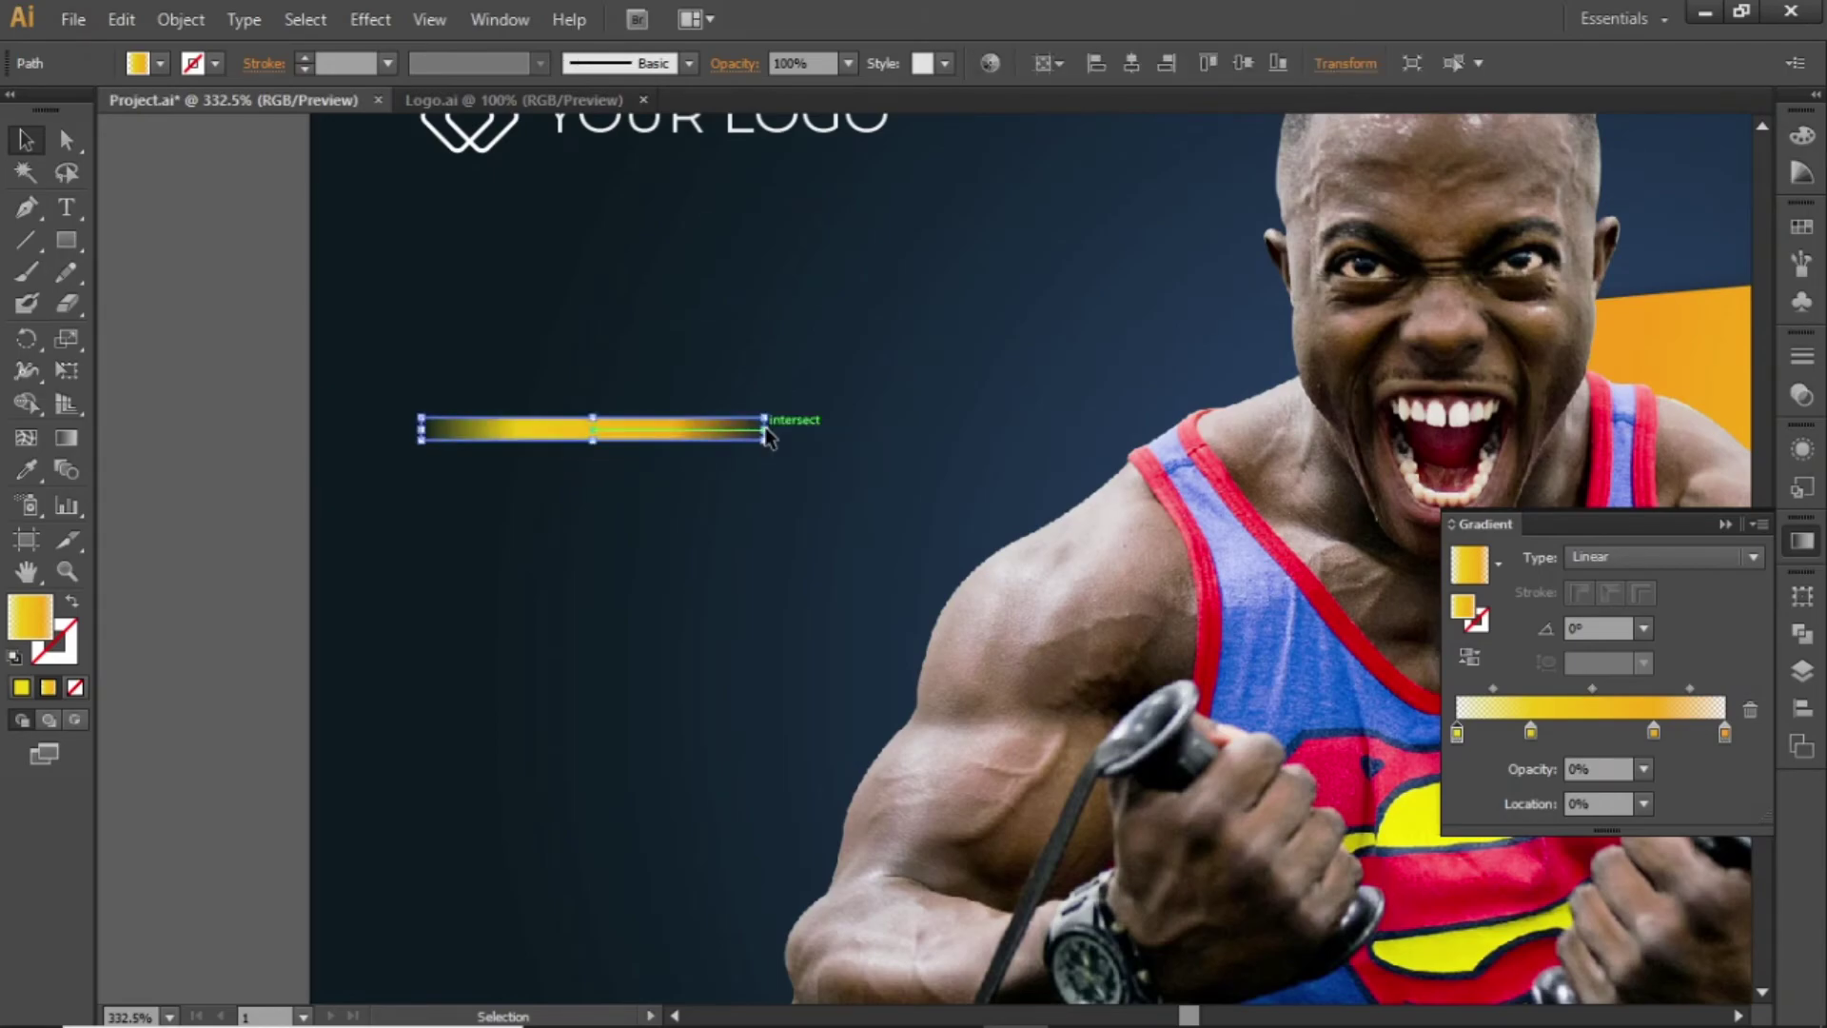
click(220, 473)
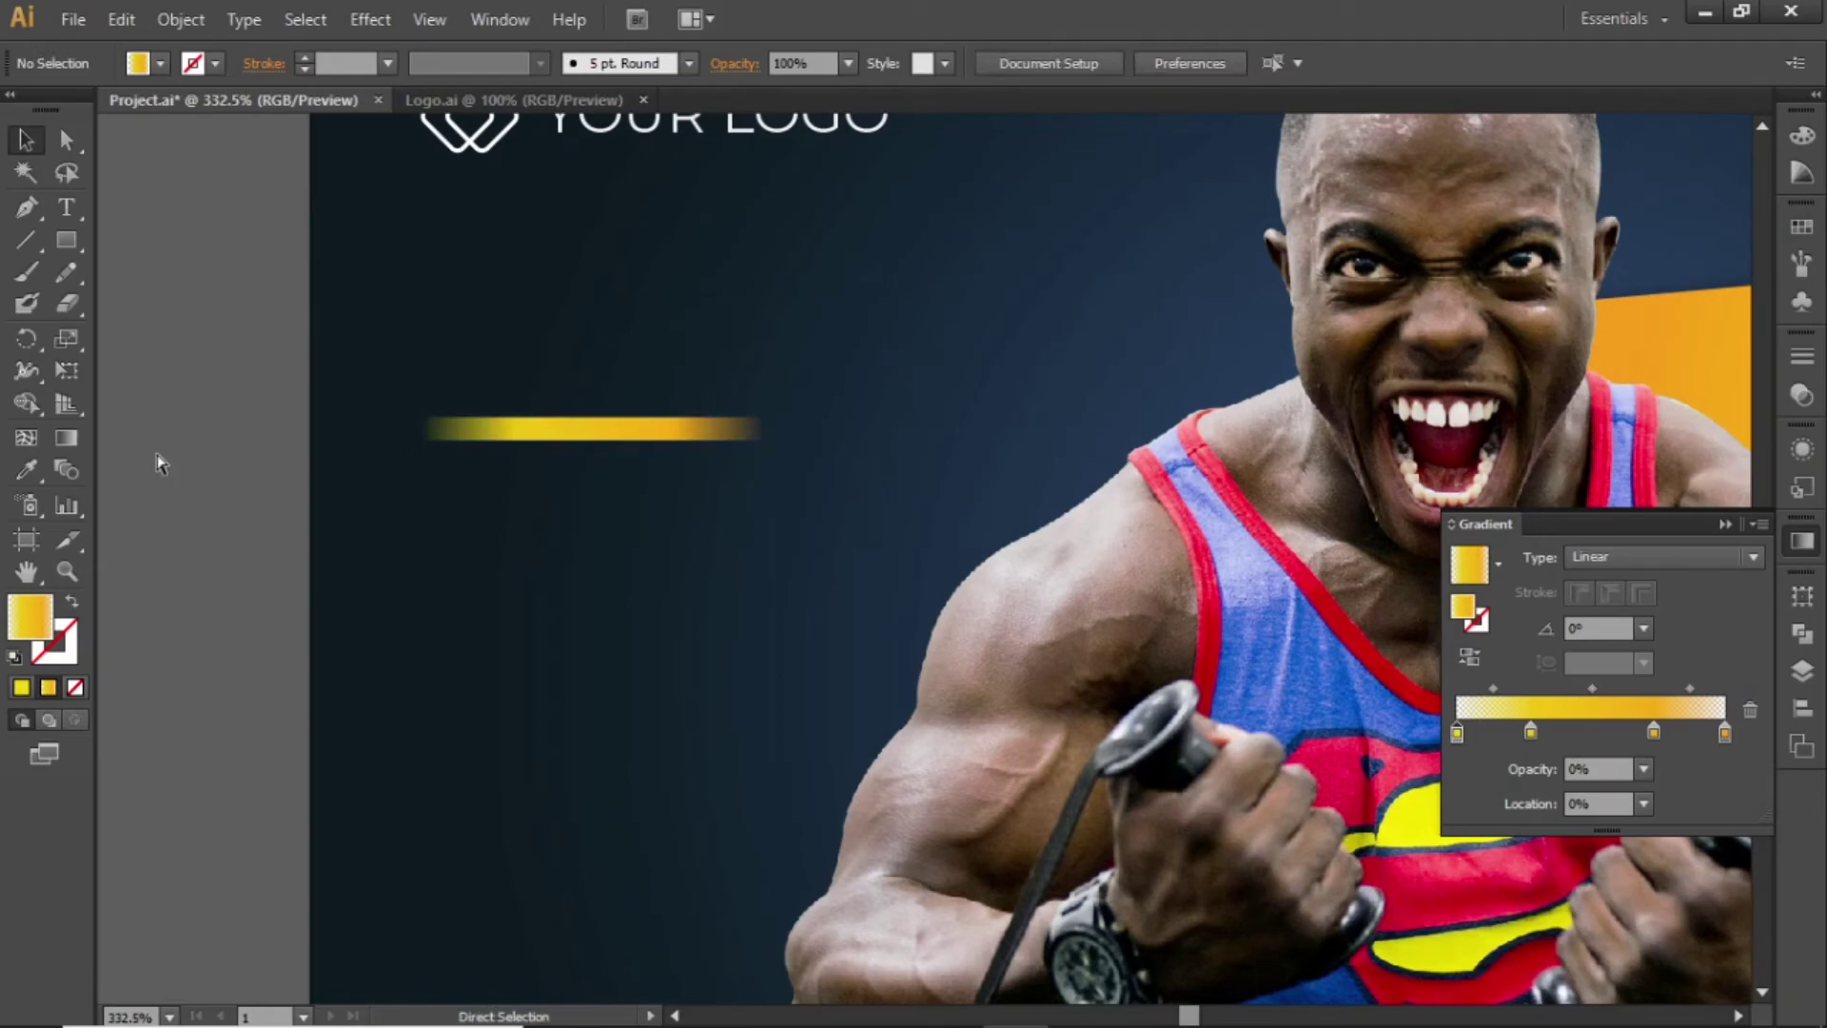
key(ctrl+0)
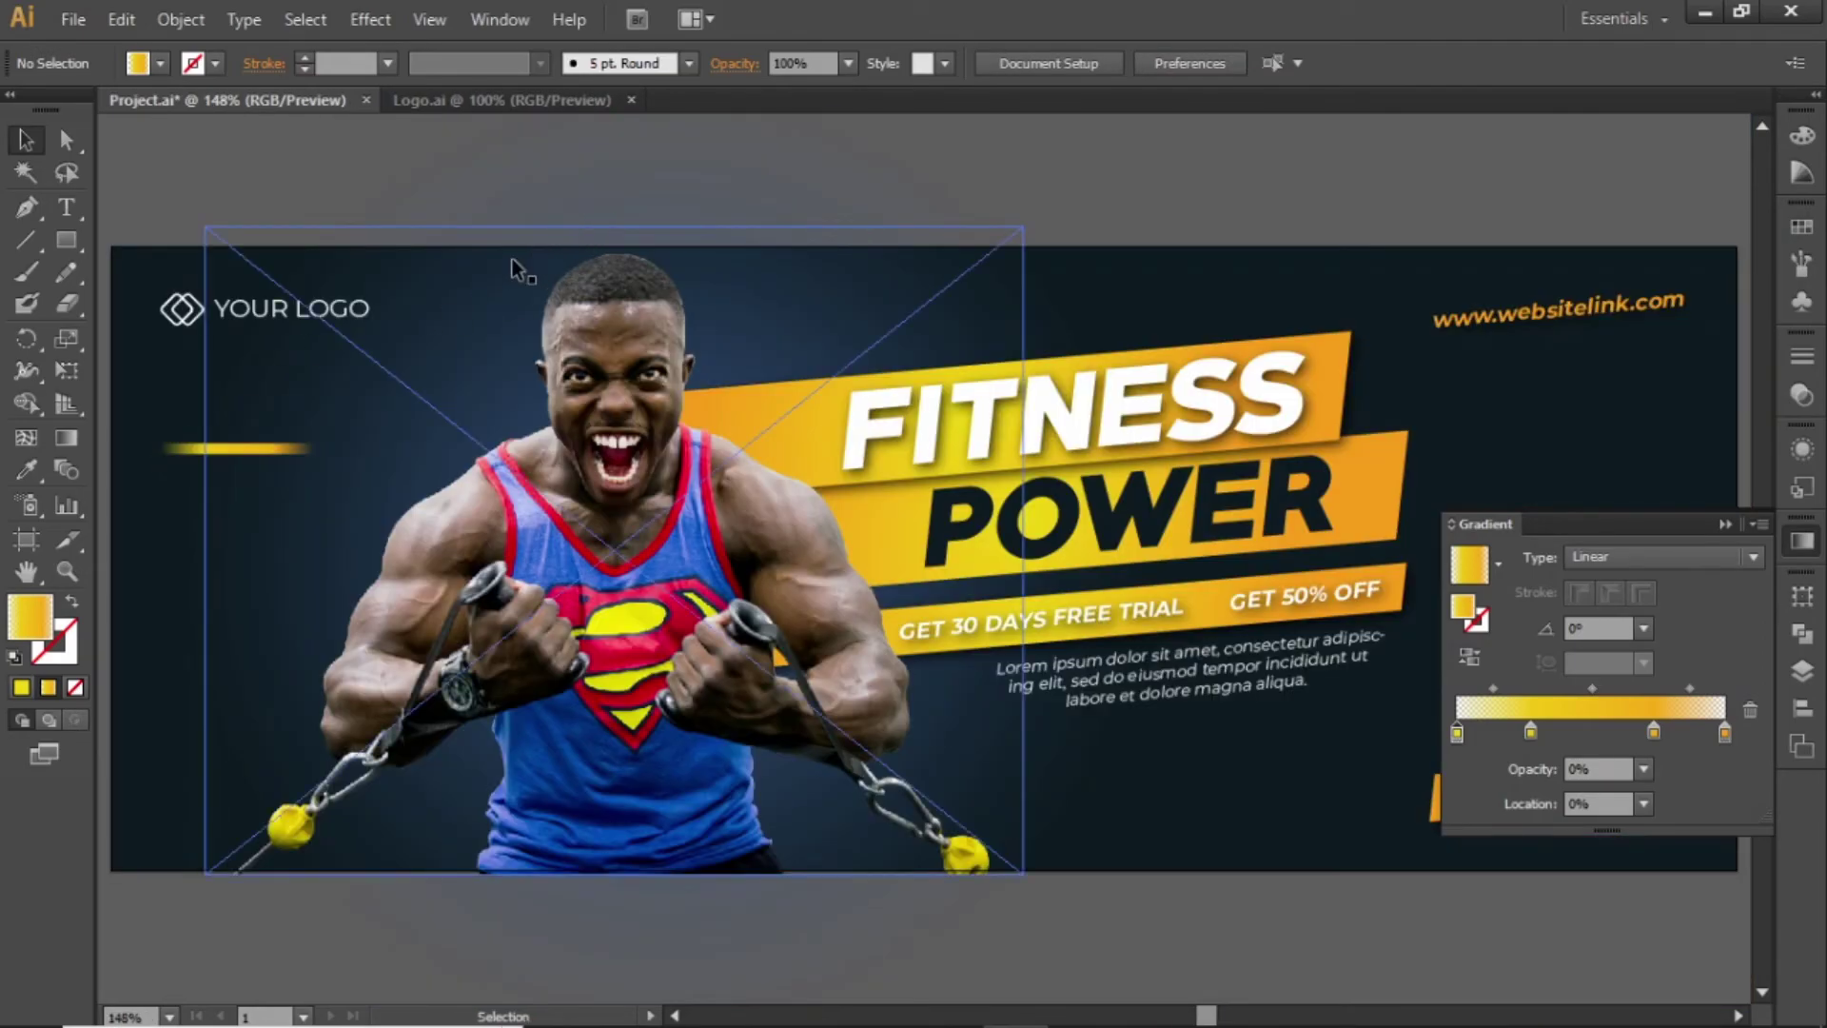
- Move the streak just above the FITNESS bar and rotate it about 4.2° to match the bar's slant
drag(274, 445, 1109, 333)
key(z)
drag(875, 253, 1261, 436)
key(v)
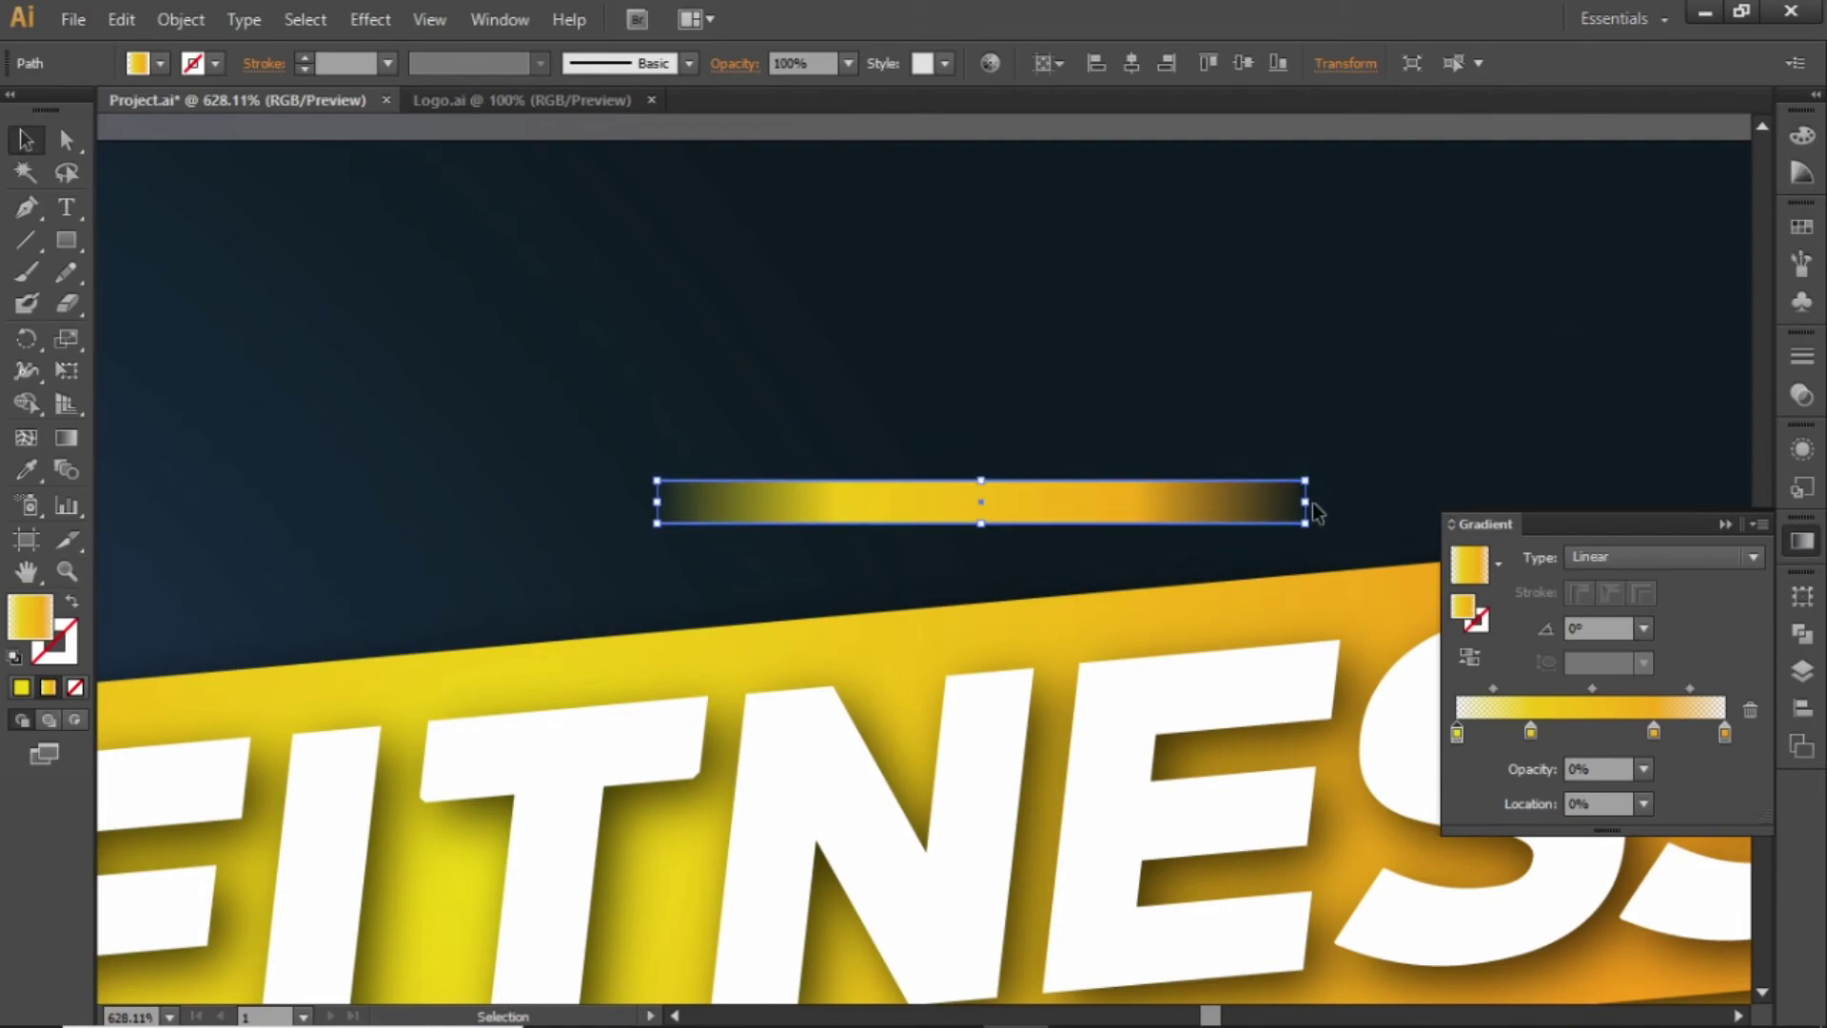
drag(1319, 504, 1315, 473)
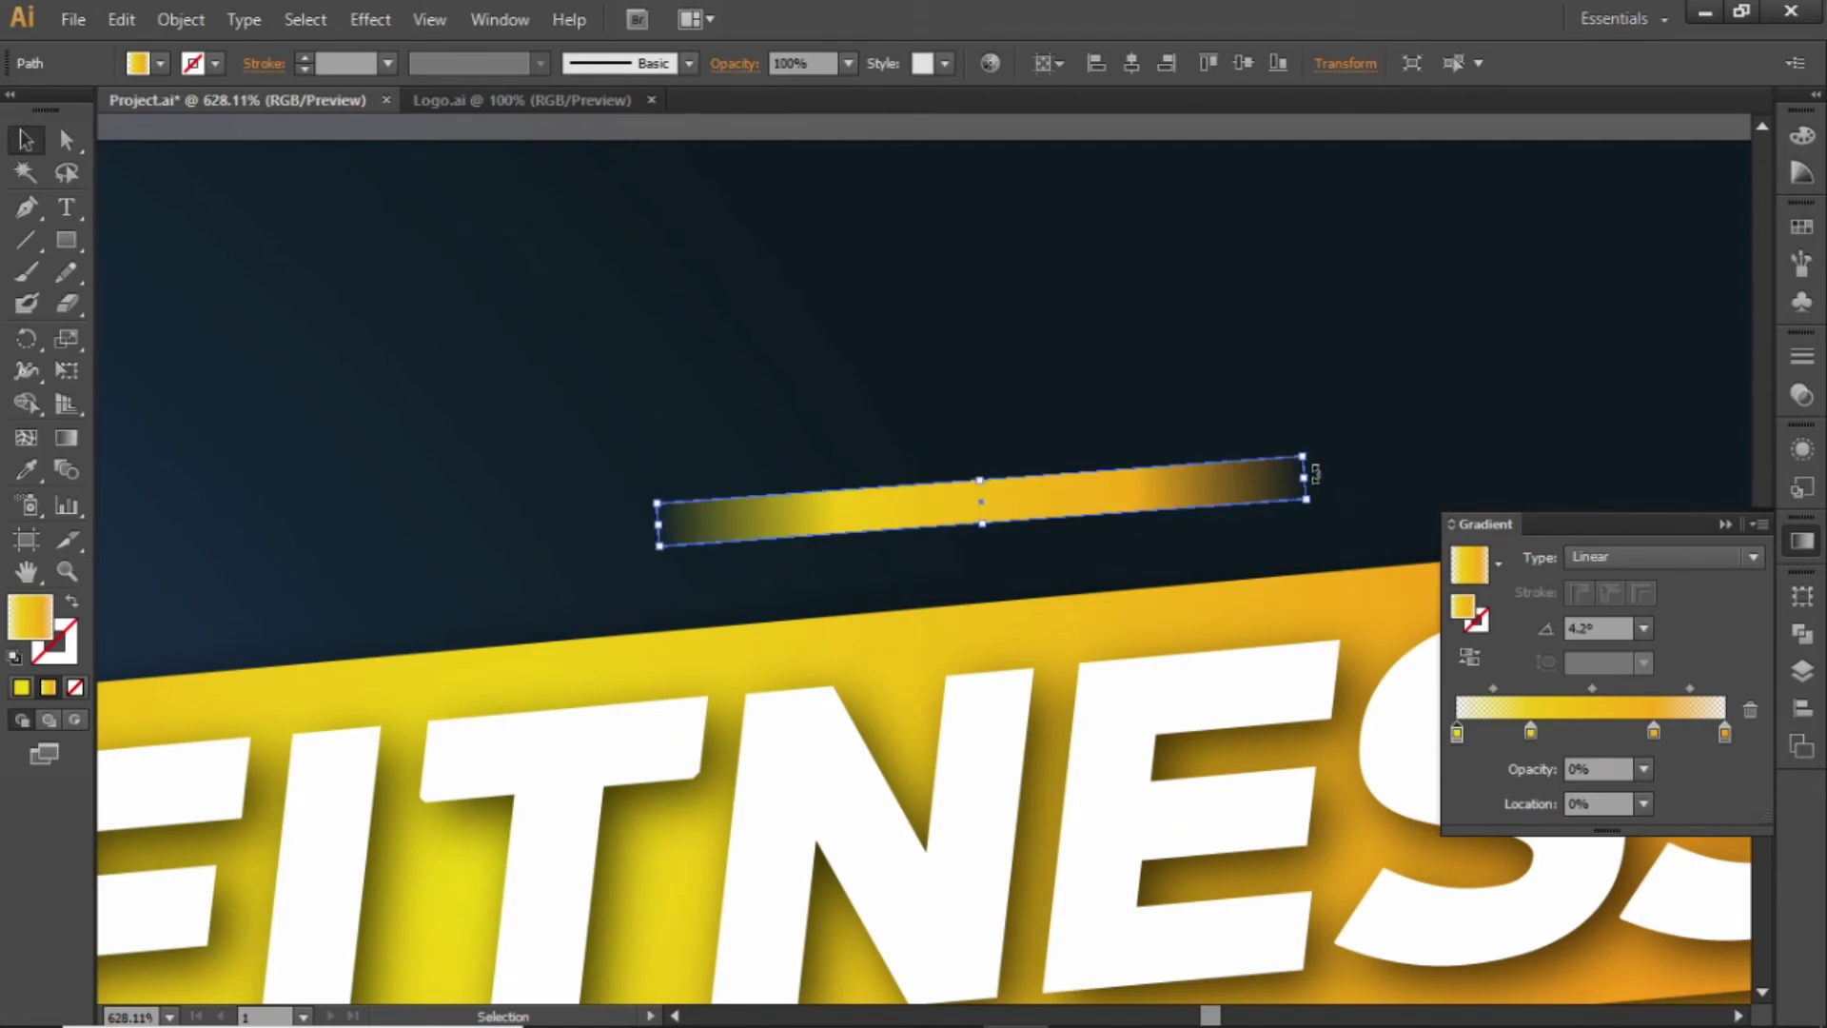
click(1403, 425)
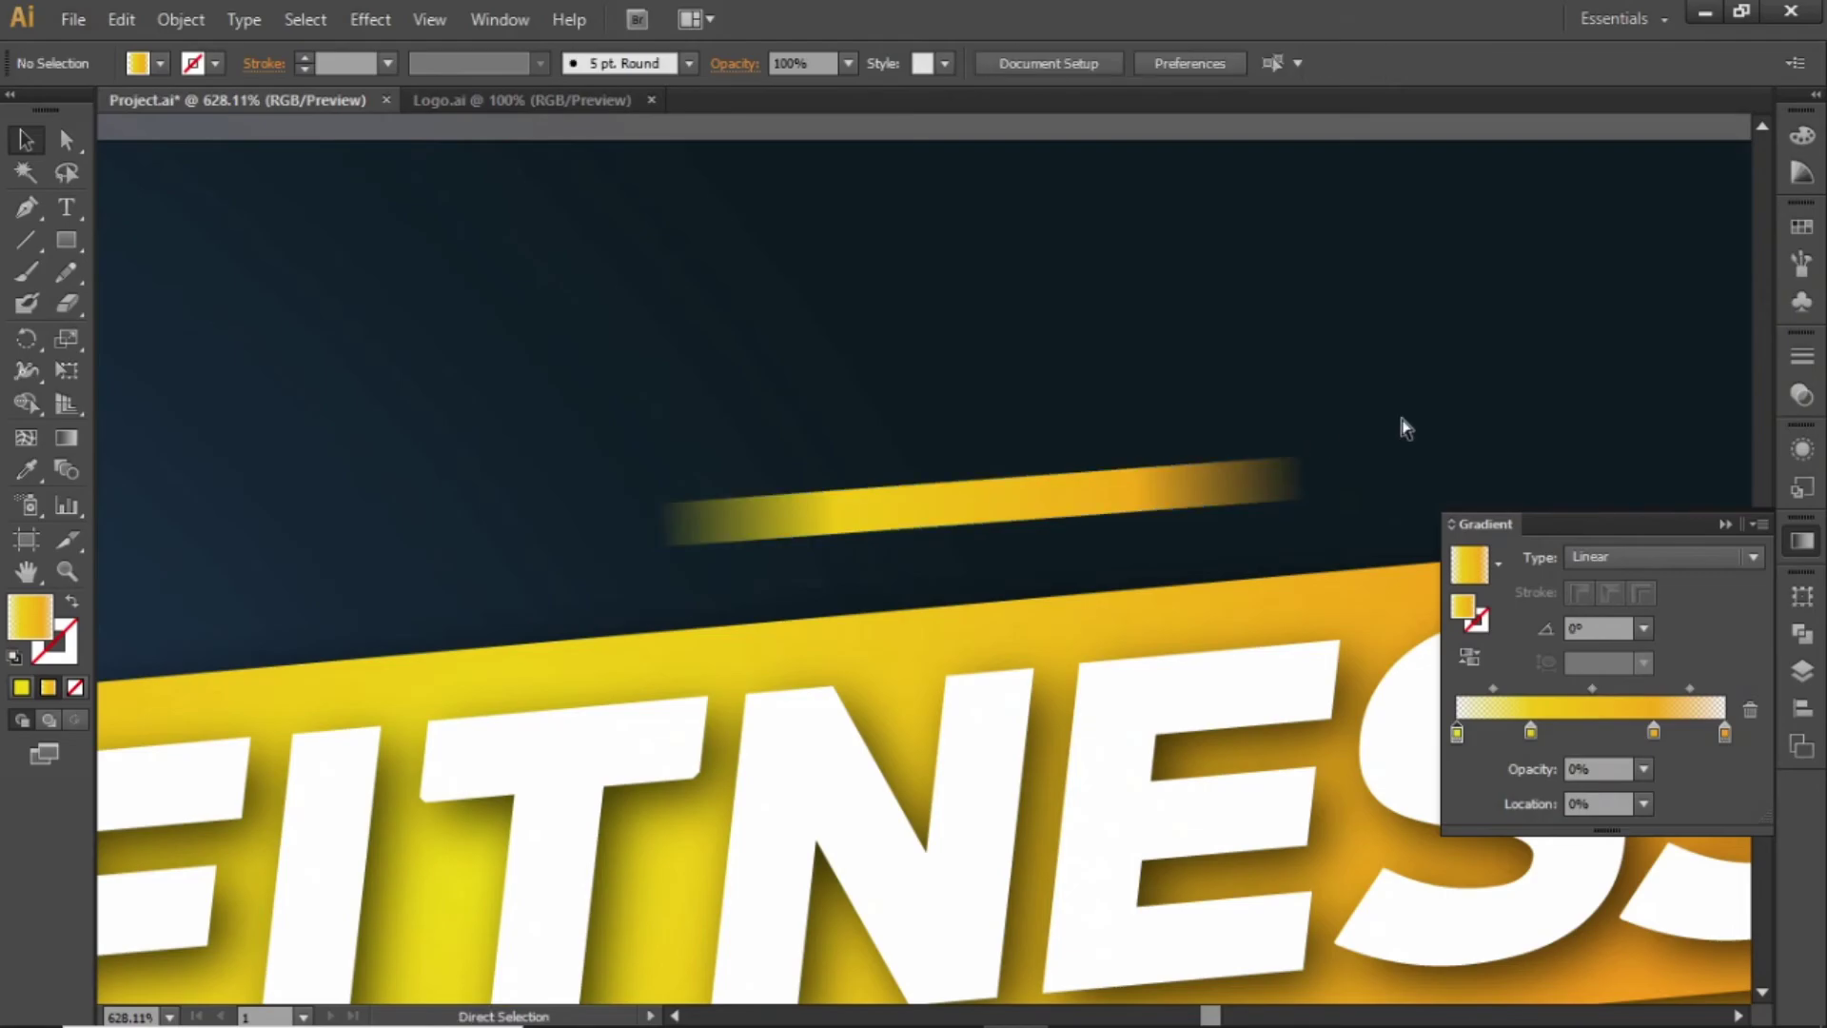
- Duplicate the slanted streak around the banner: beside the athlete's head, down the left side and below the paragraph
key(ctrl+0)
click(1138, 333)
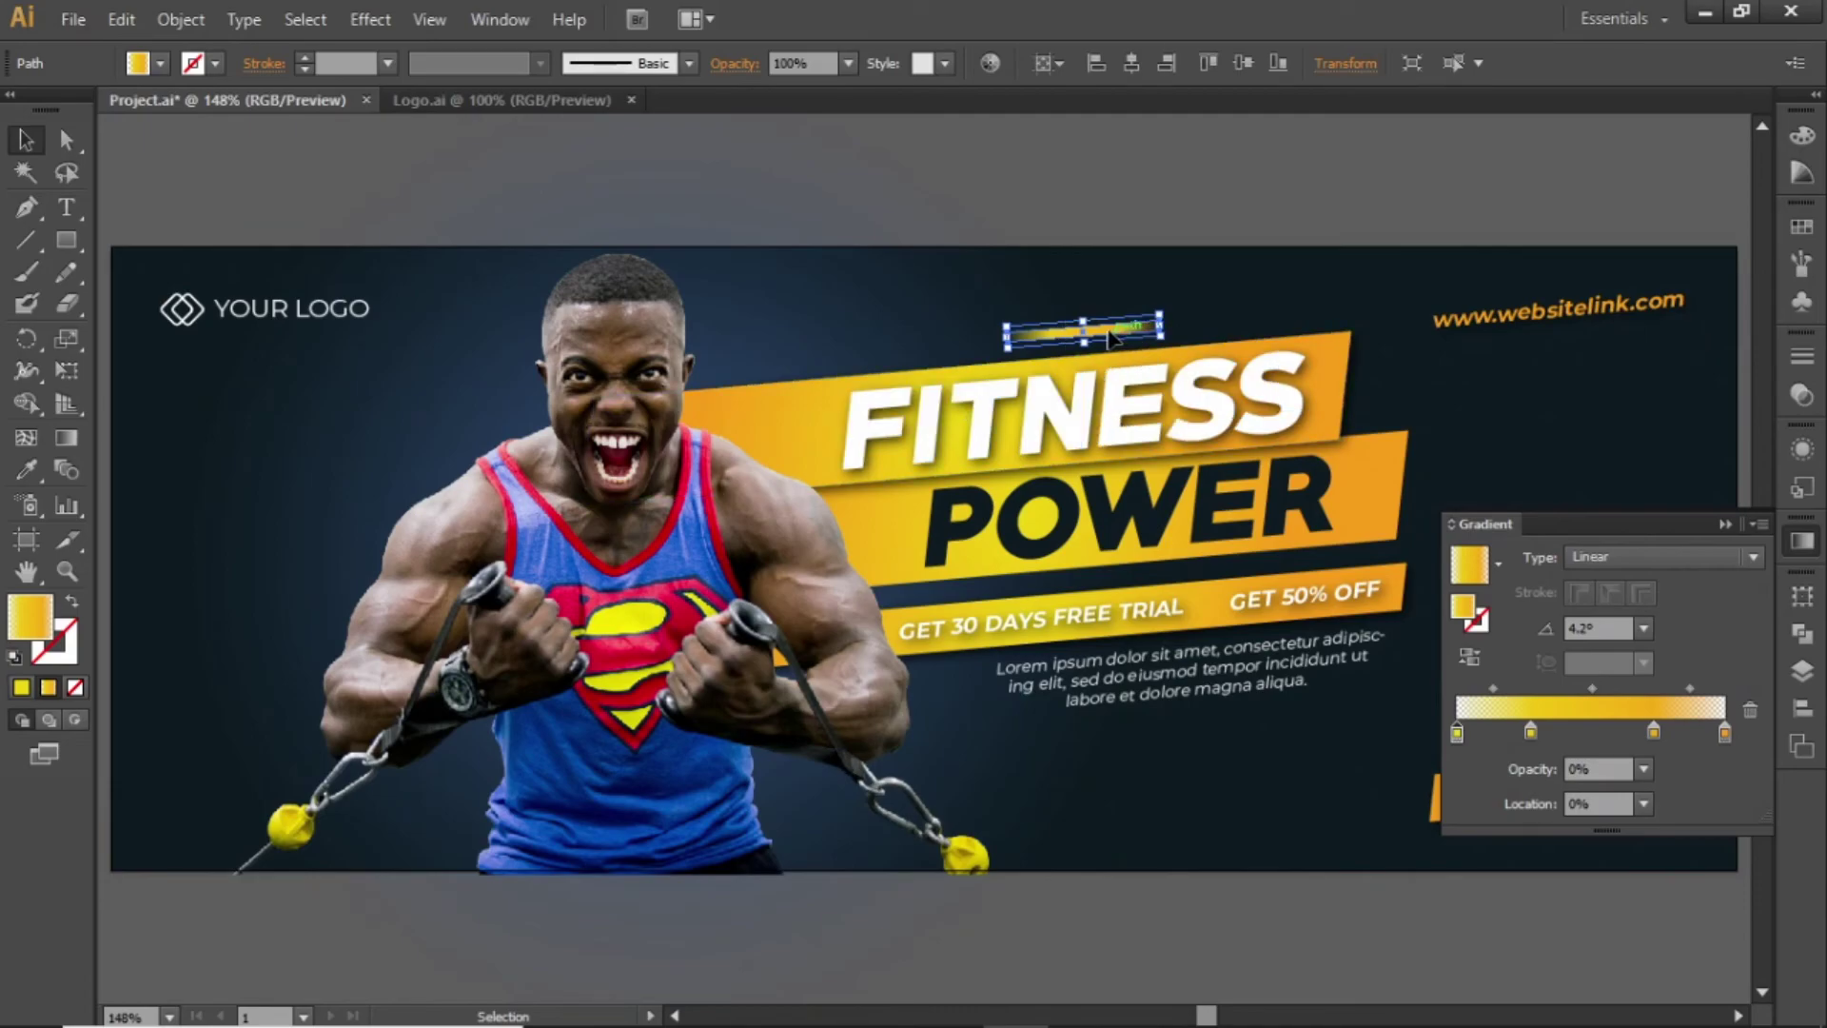
drag(1116, 338, 1205, 807)
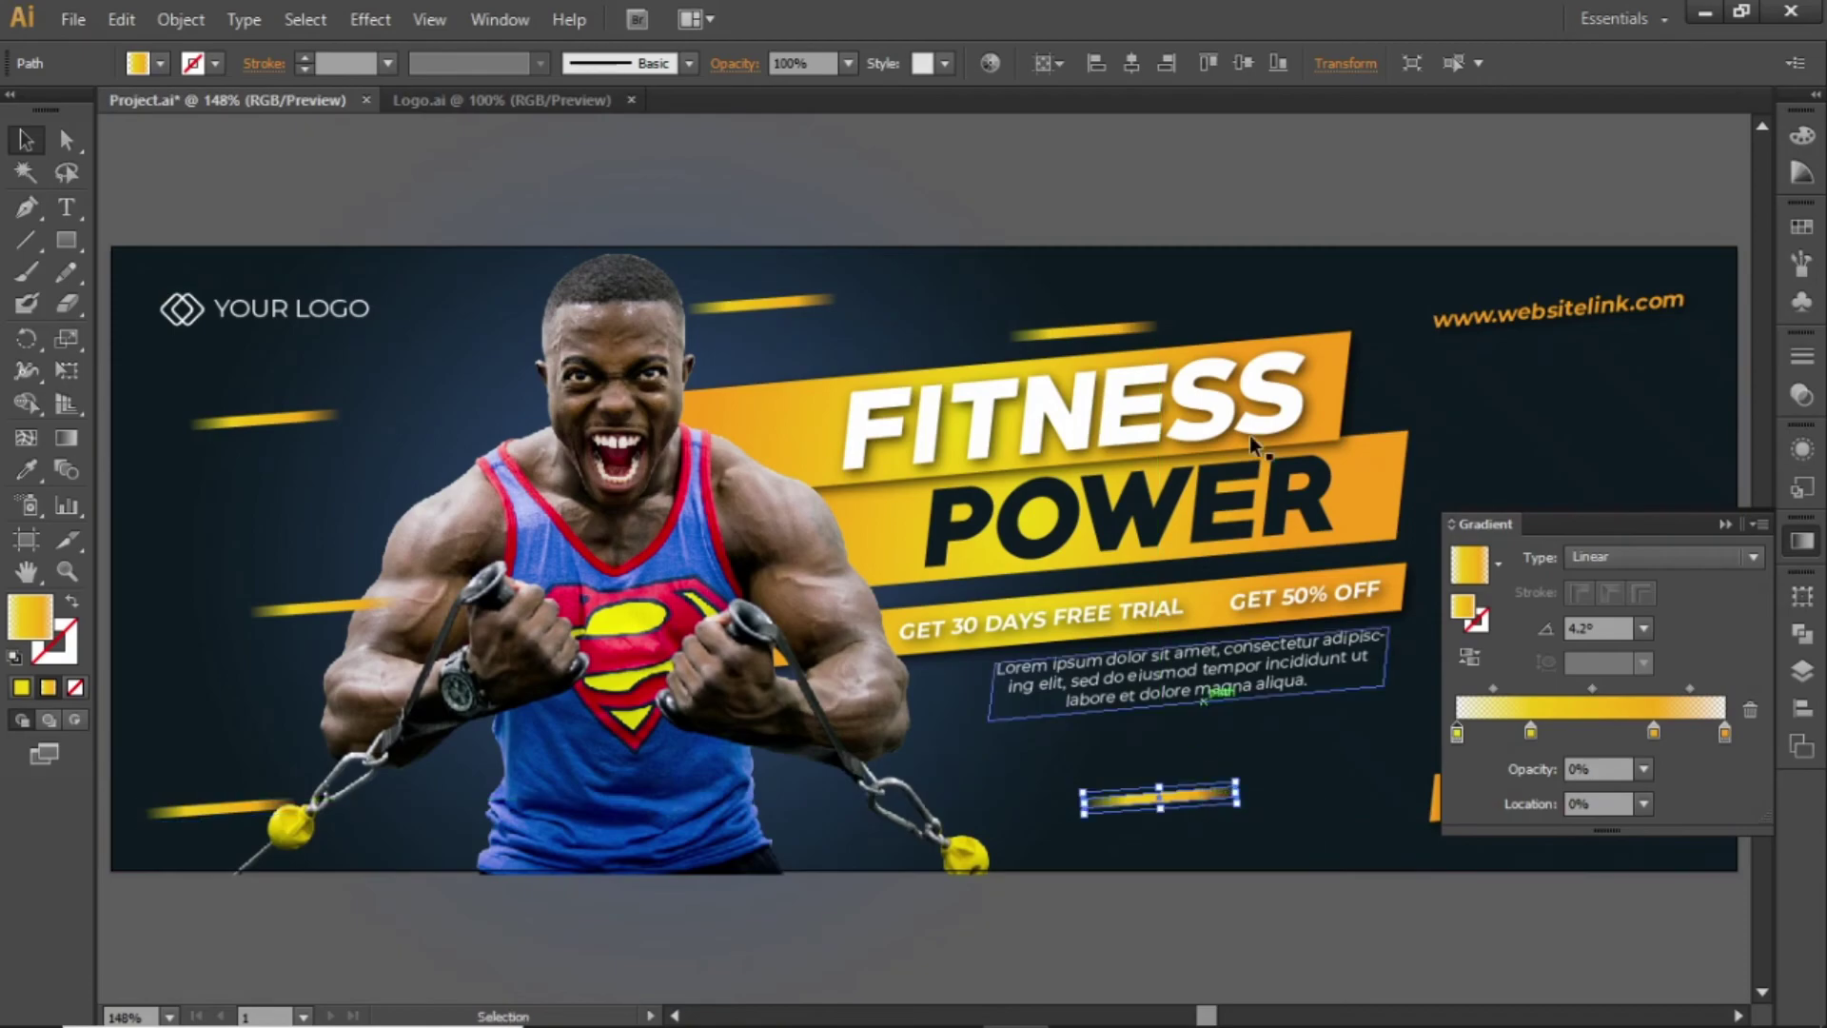
click(1367, 179)
- Duplicate the streak below the paragraph into the empty area between the website link and JOIN NOW, and close the gradient settings
scroll(1052, 266, right, 5)
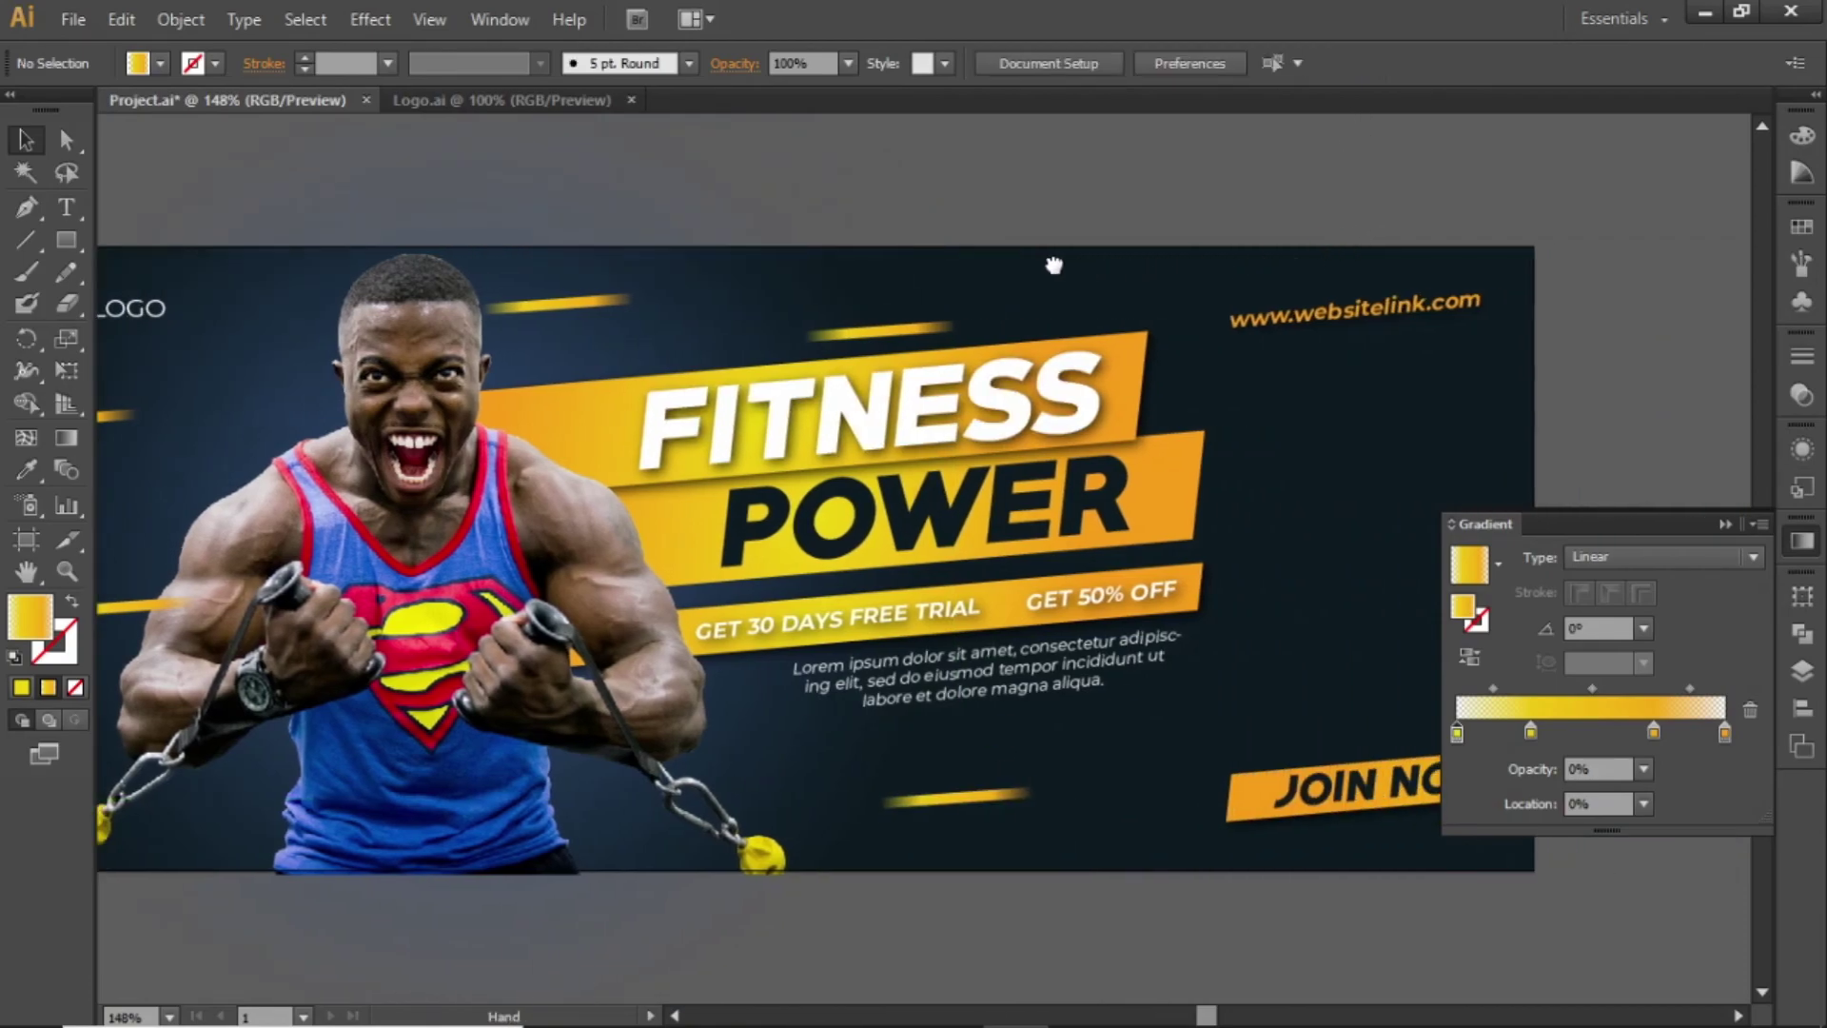
click(942, 802)
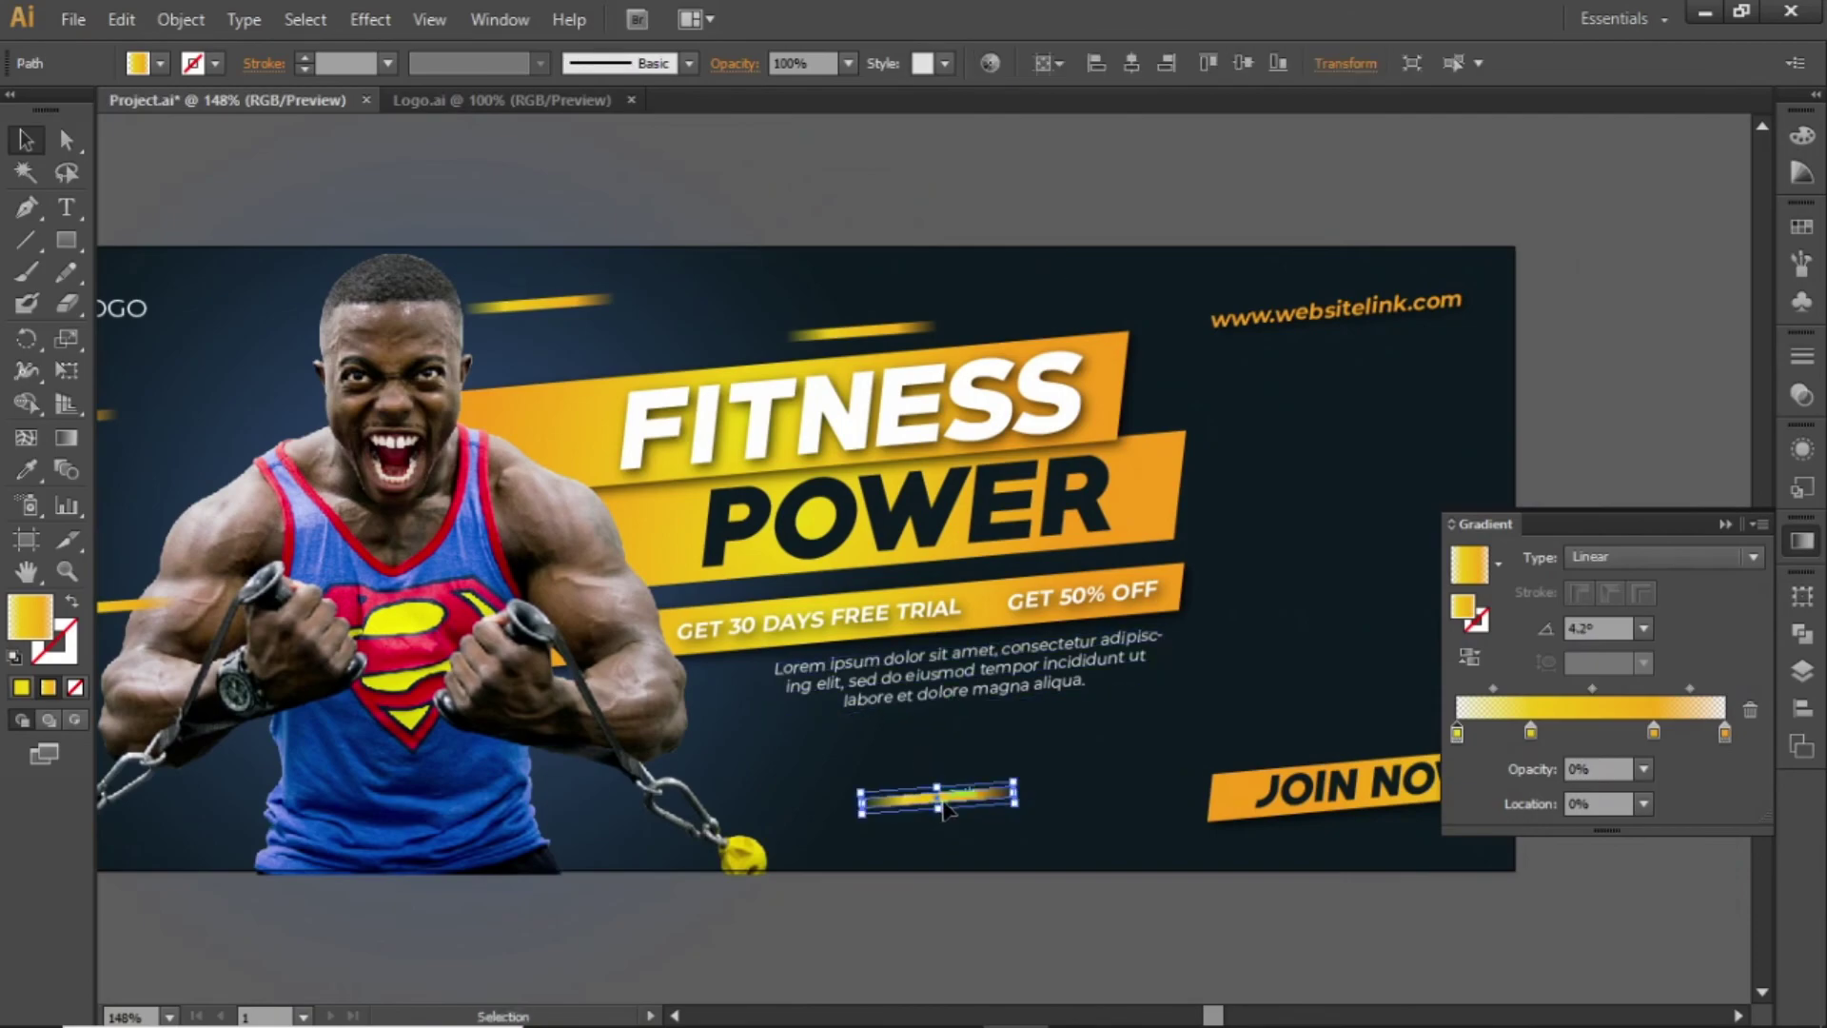
drag(949, 807, 1368, 511)
click(1638, 385)
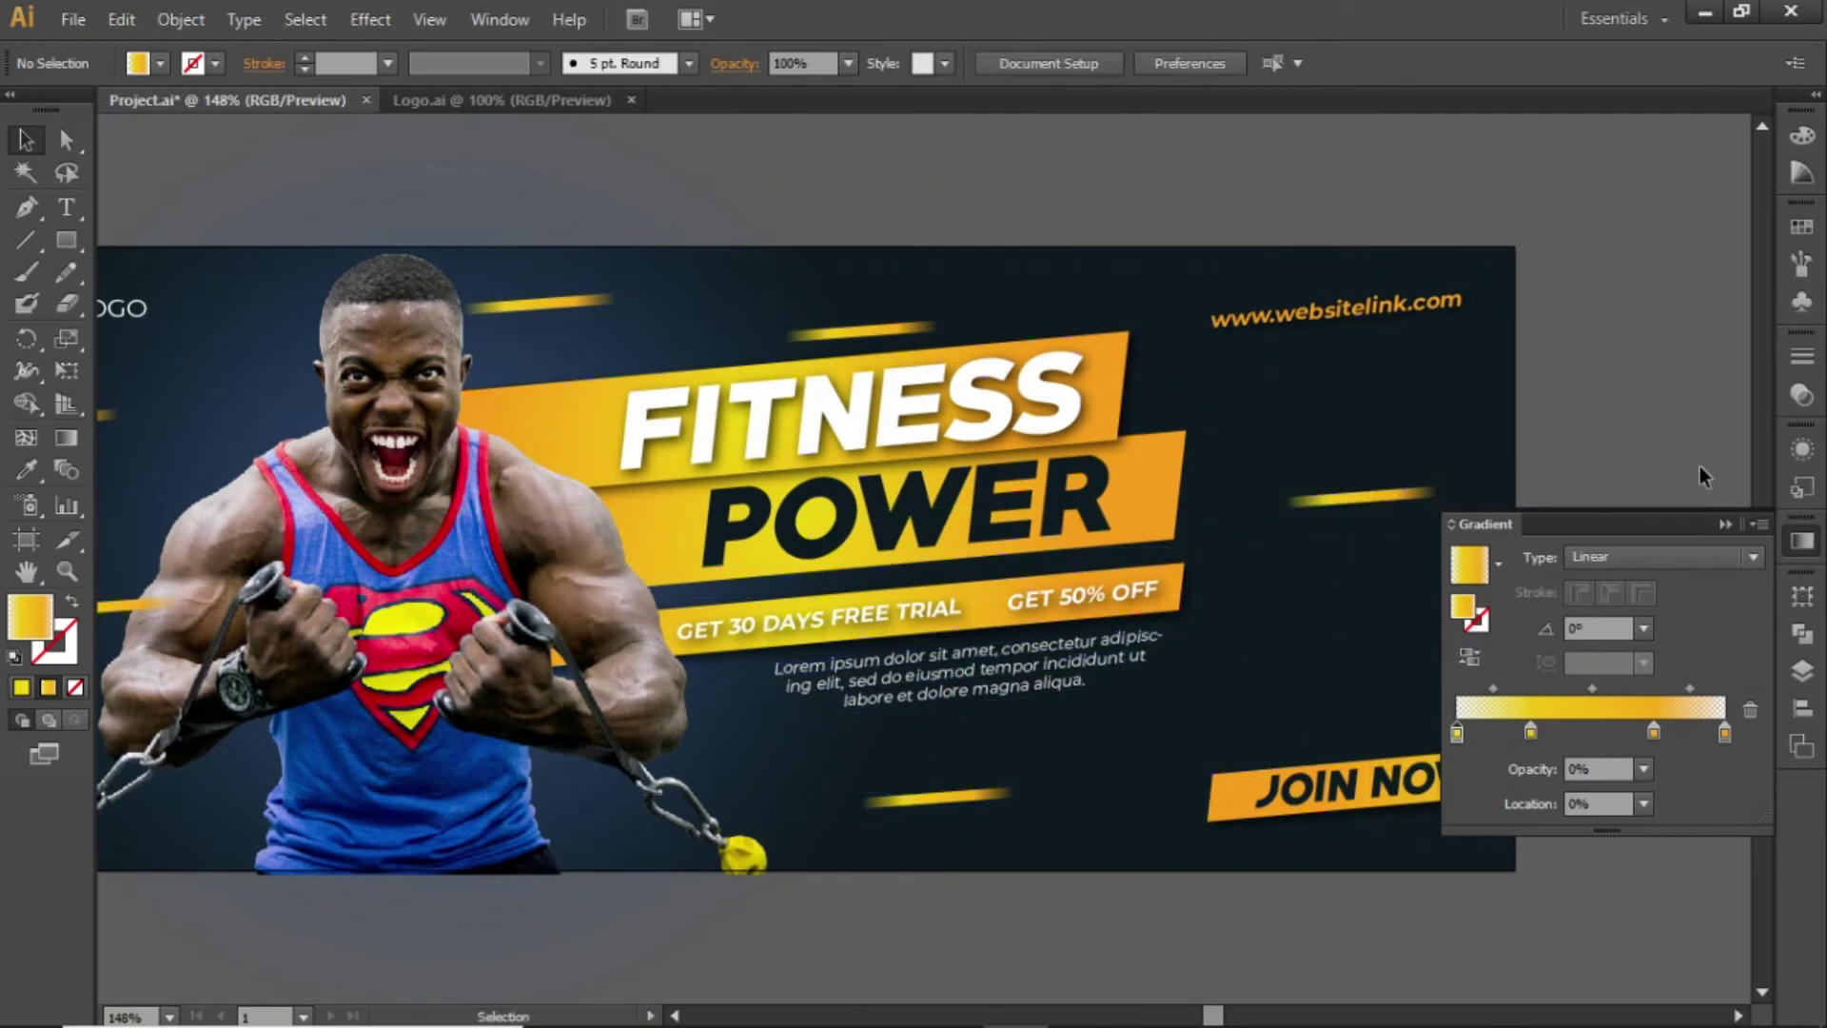
click(1725, 524)
- Draw a yellow 820 x 315 px rectangle that covers the whole artboard on top of the design
scroll(1664, 514, left, 3)
key(ctrl+1)
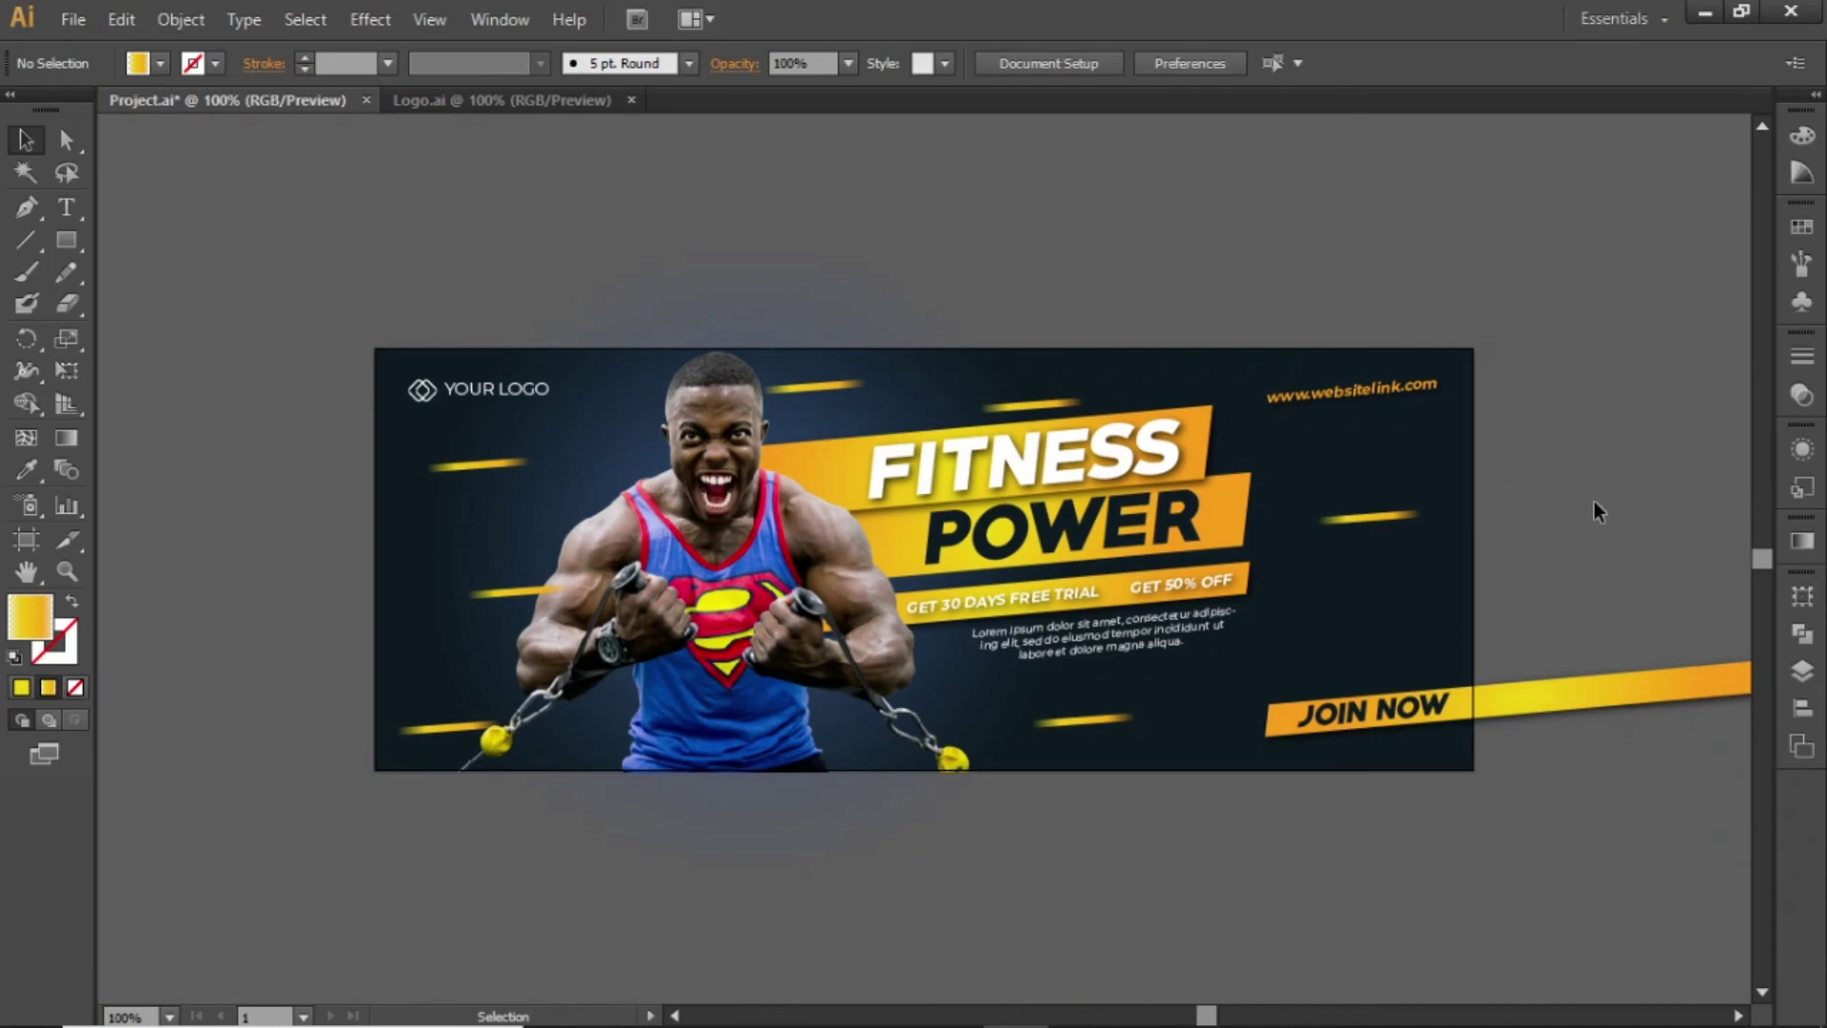
click(78, 251)
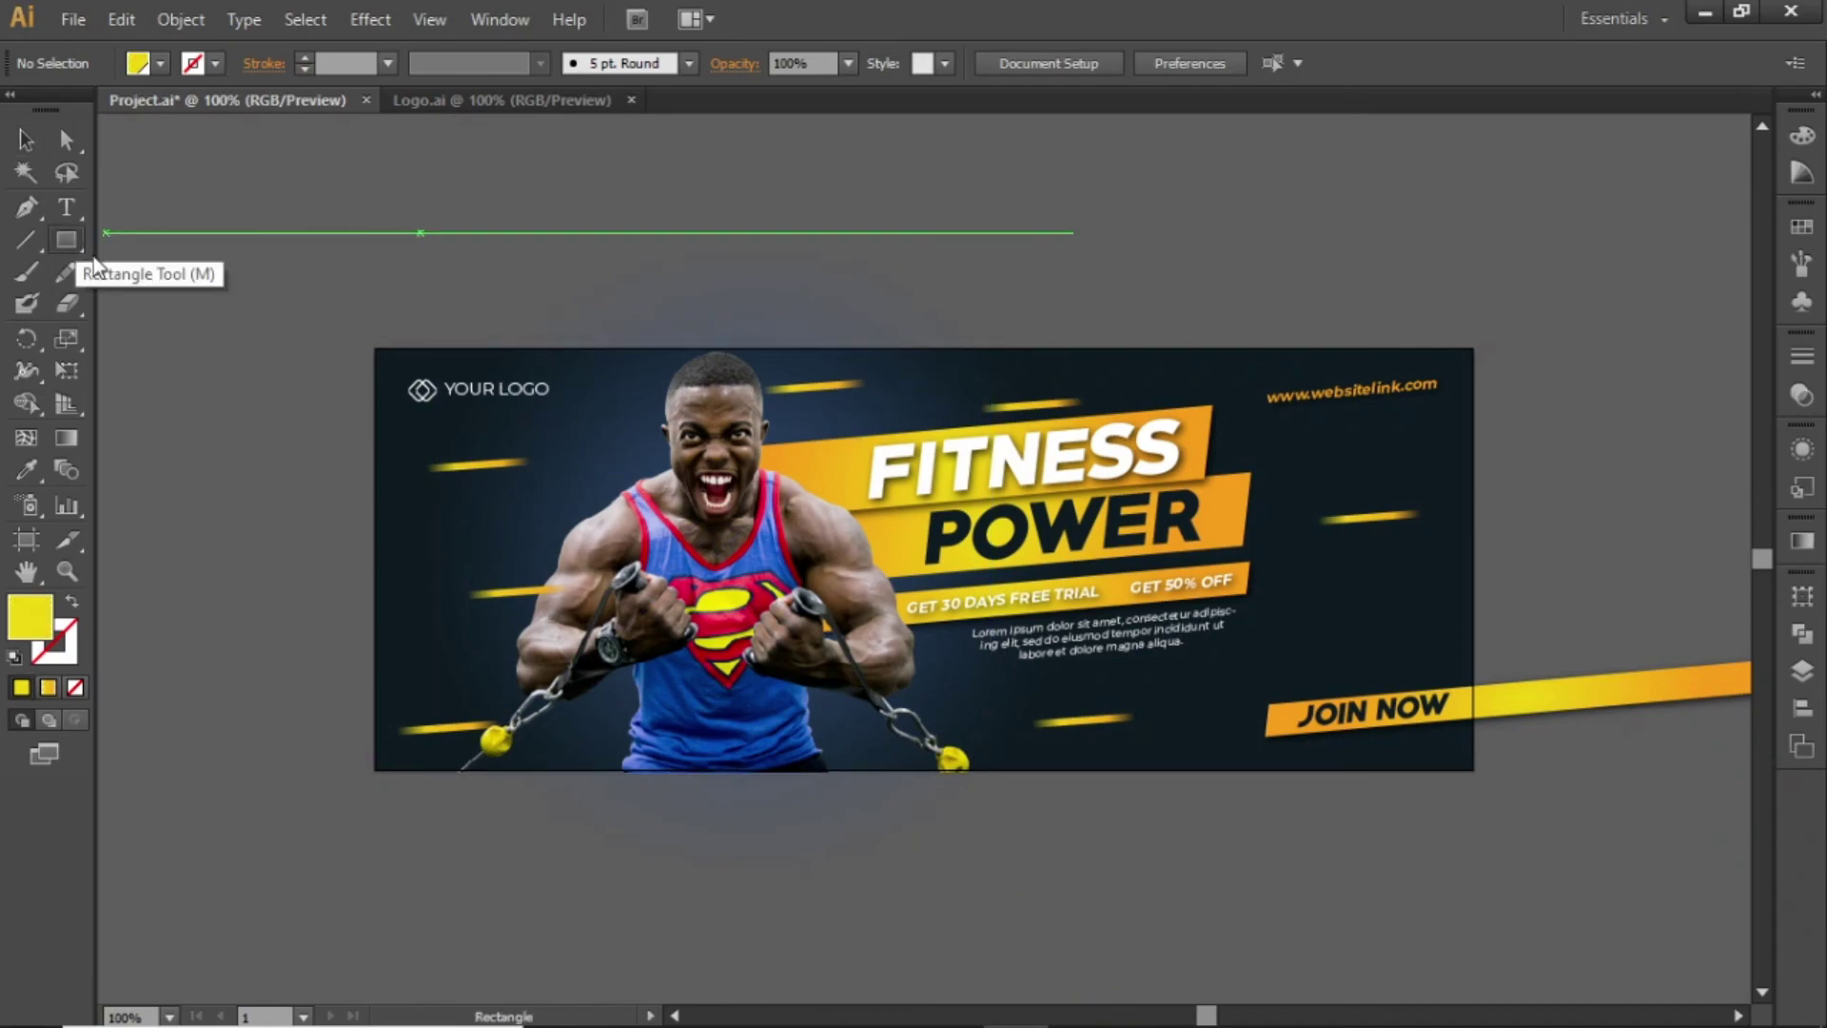
drag(373, 349, 1472, 769)
key(v)
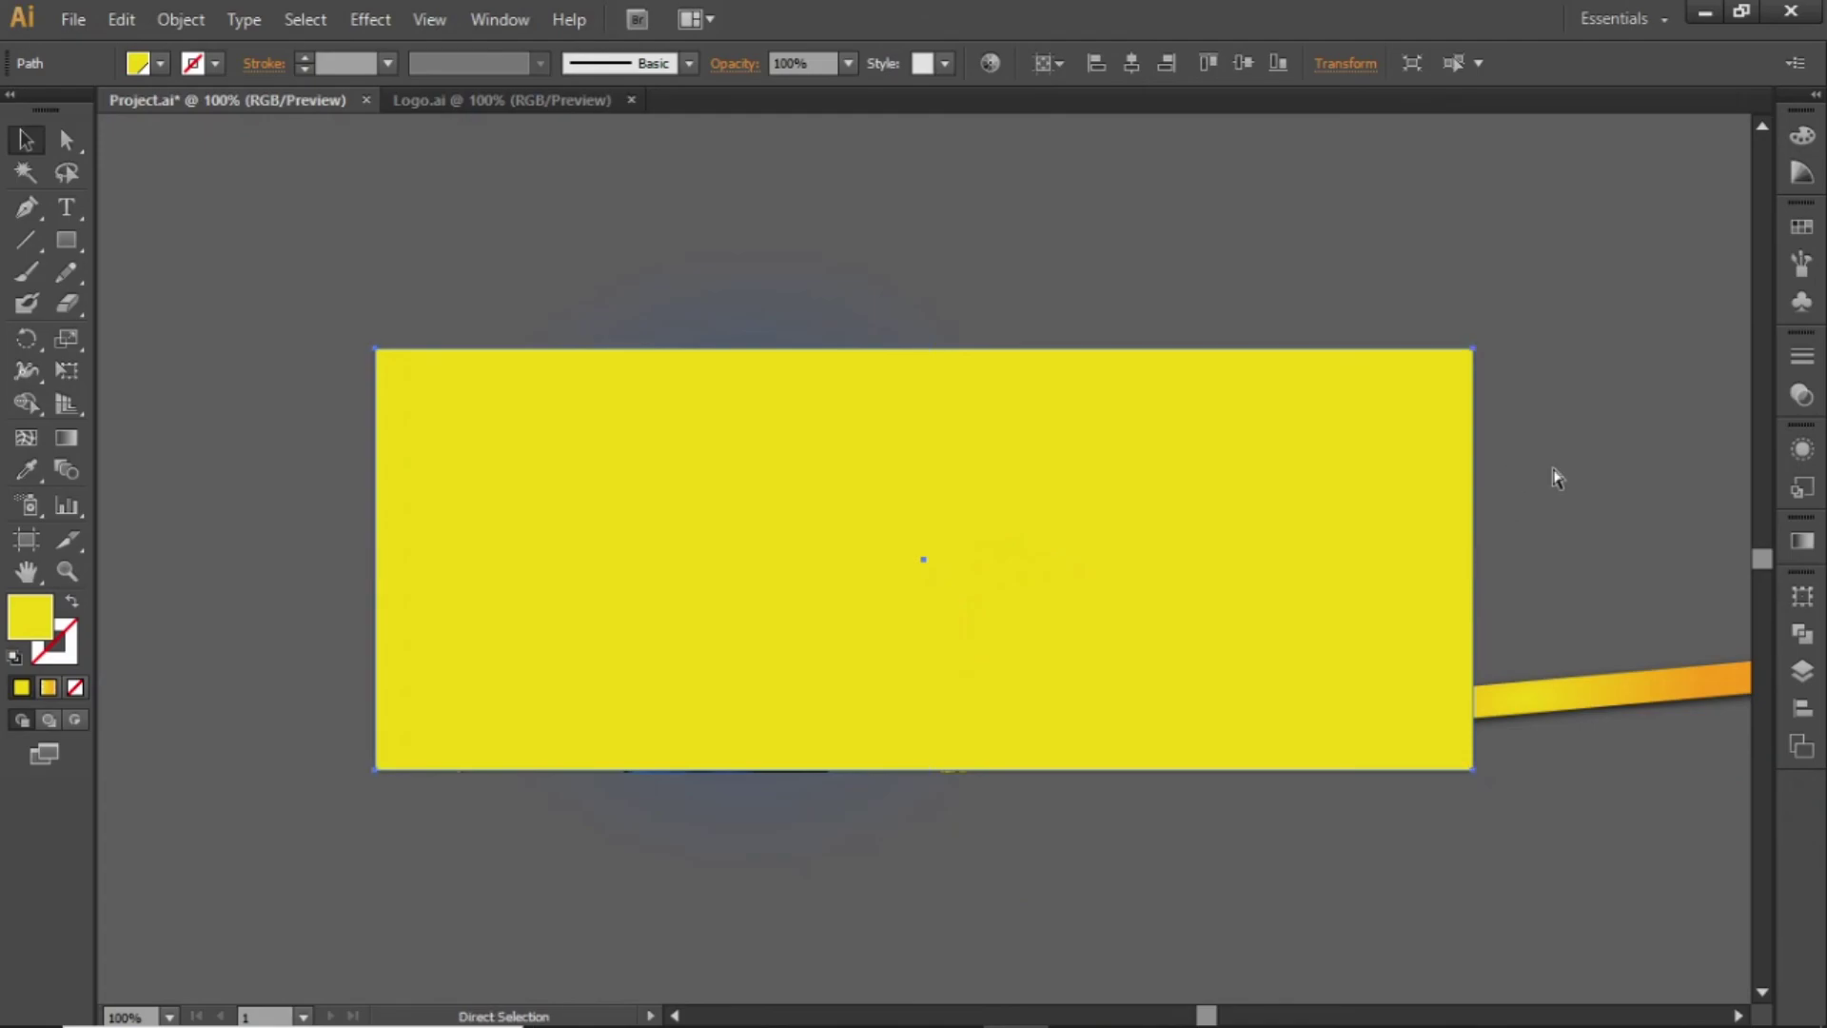
- Select all the artwork and make a clipping mask with the yellow rectangle to trim everything to the artboard
key(ctrl+a)
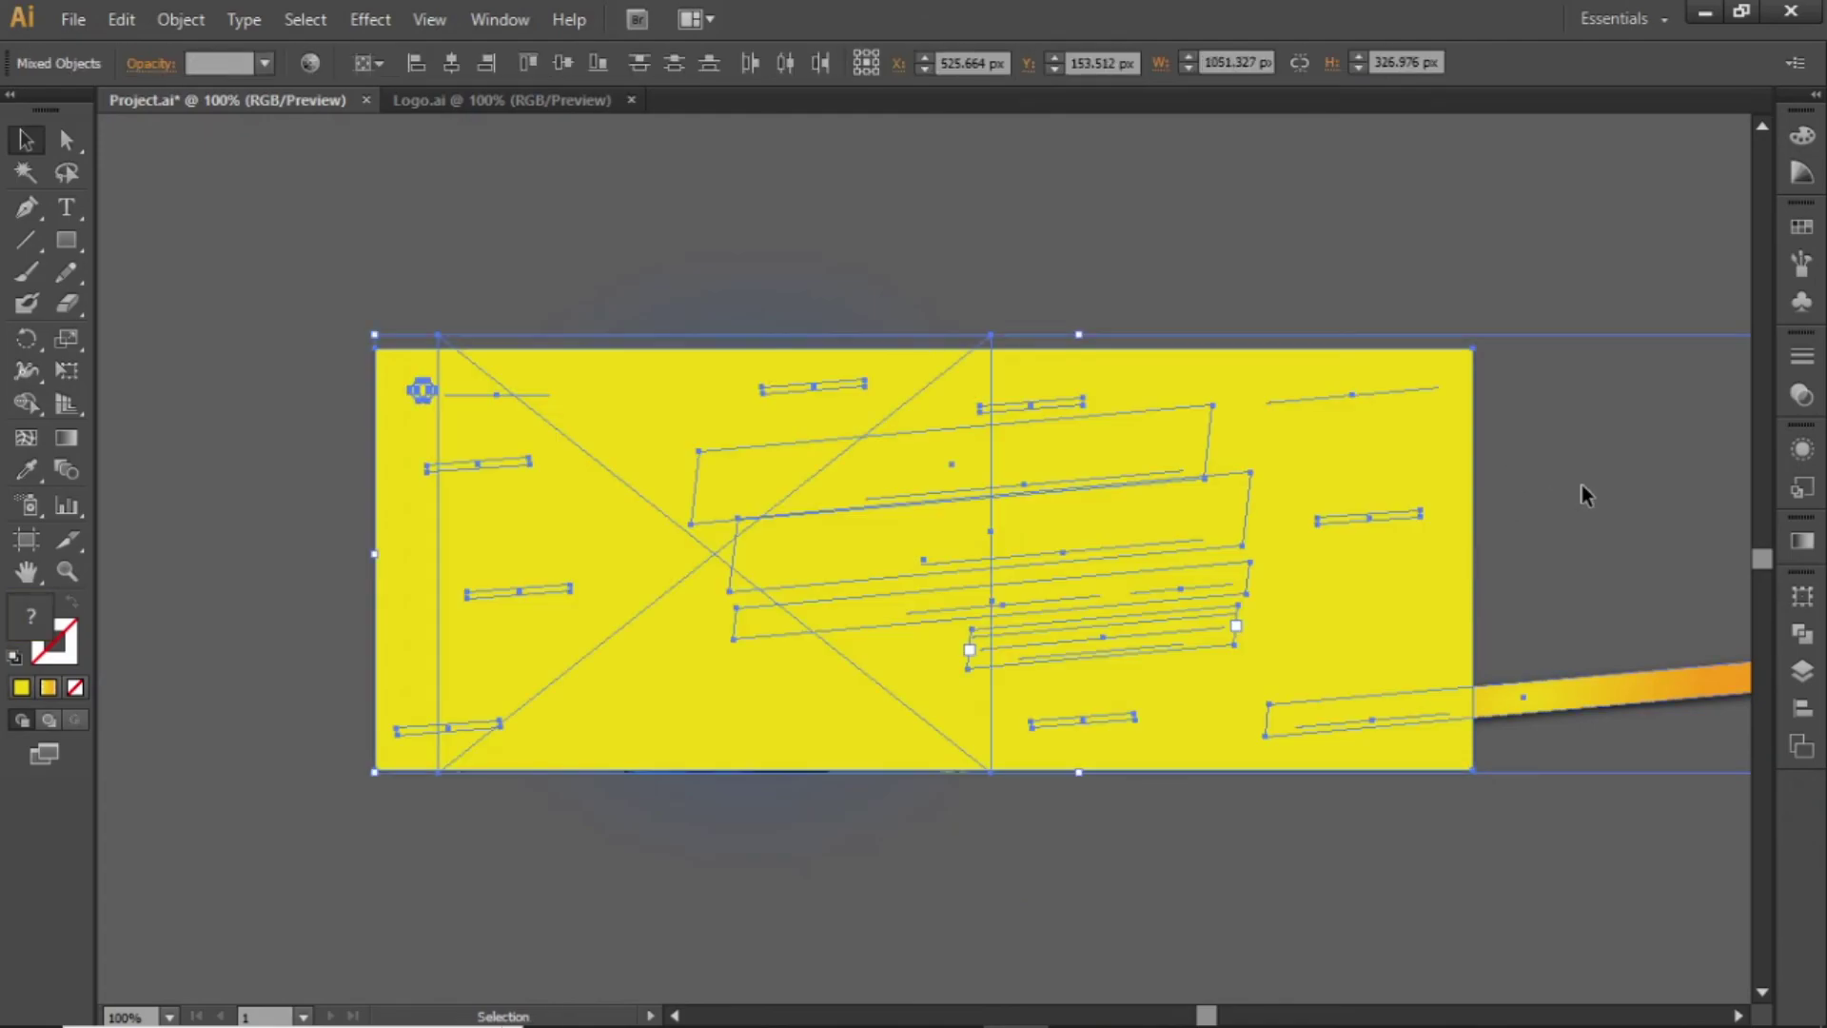
click(184, 34)
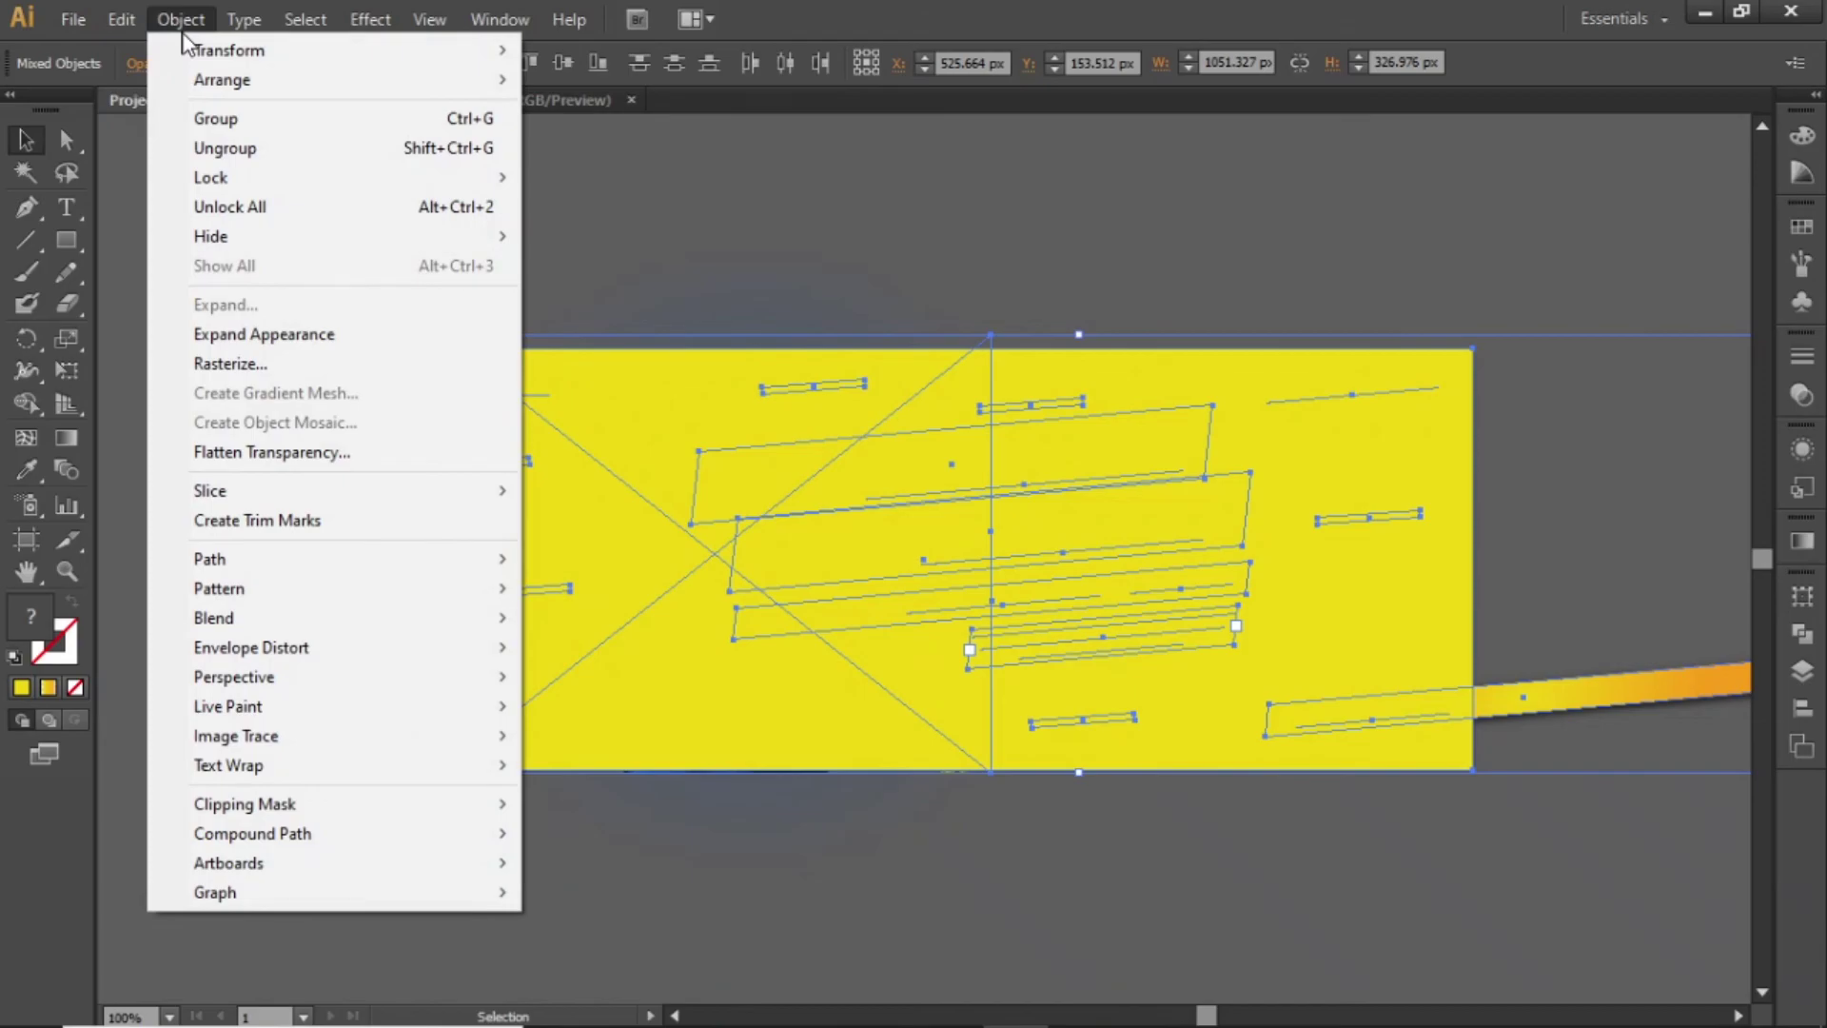
mouse_move(415, 802)
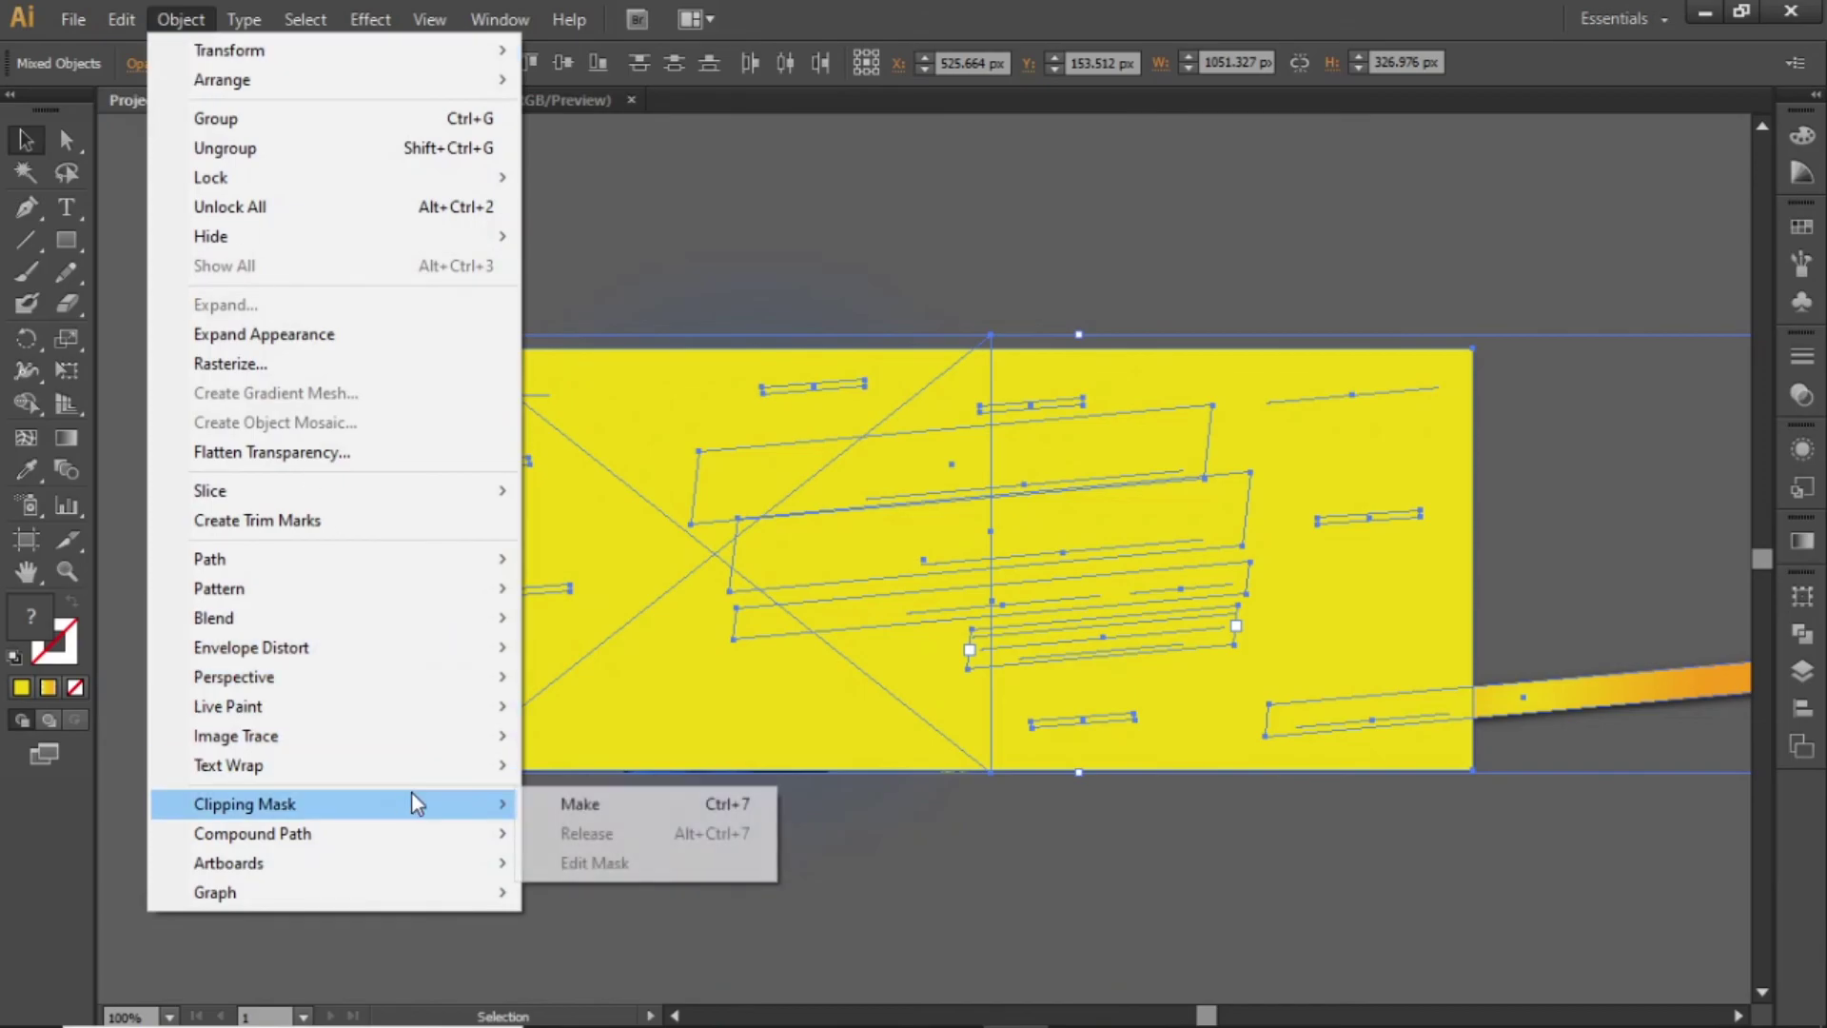
click(676, 807)
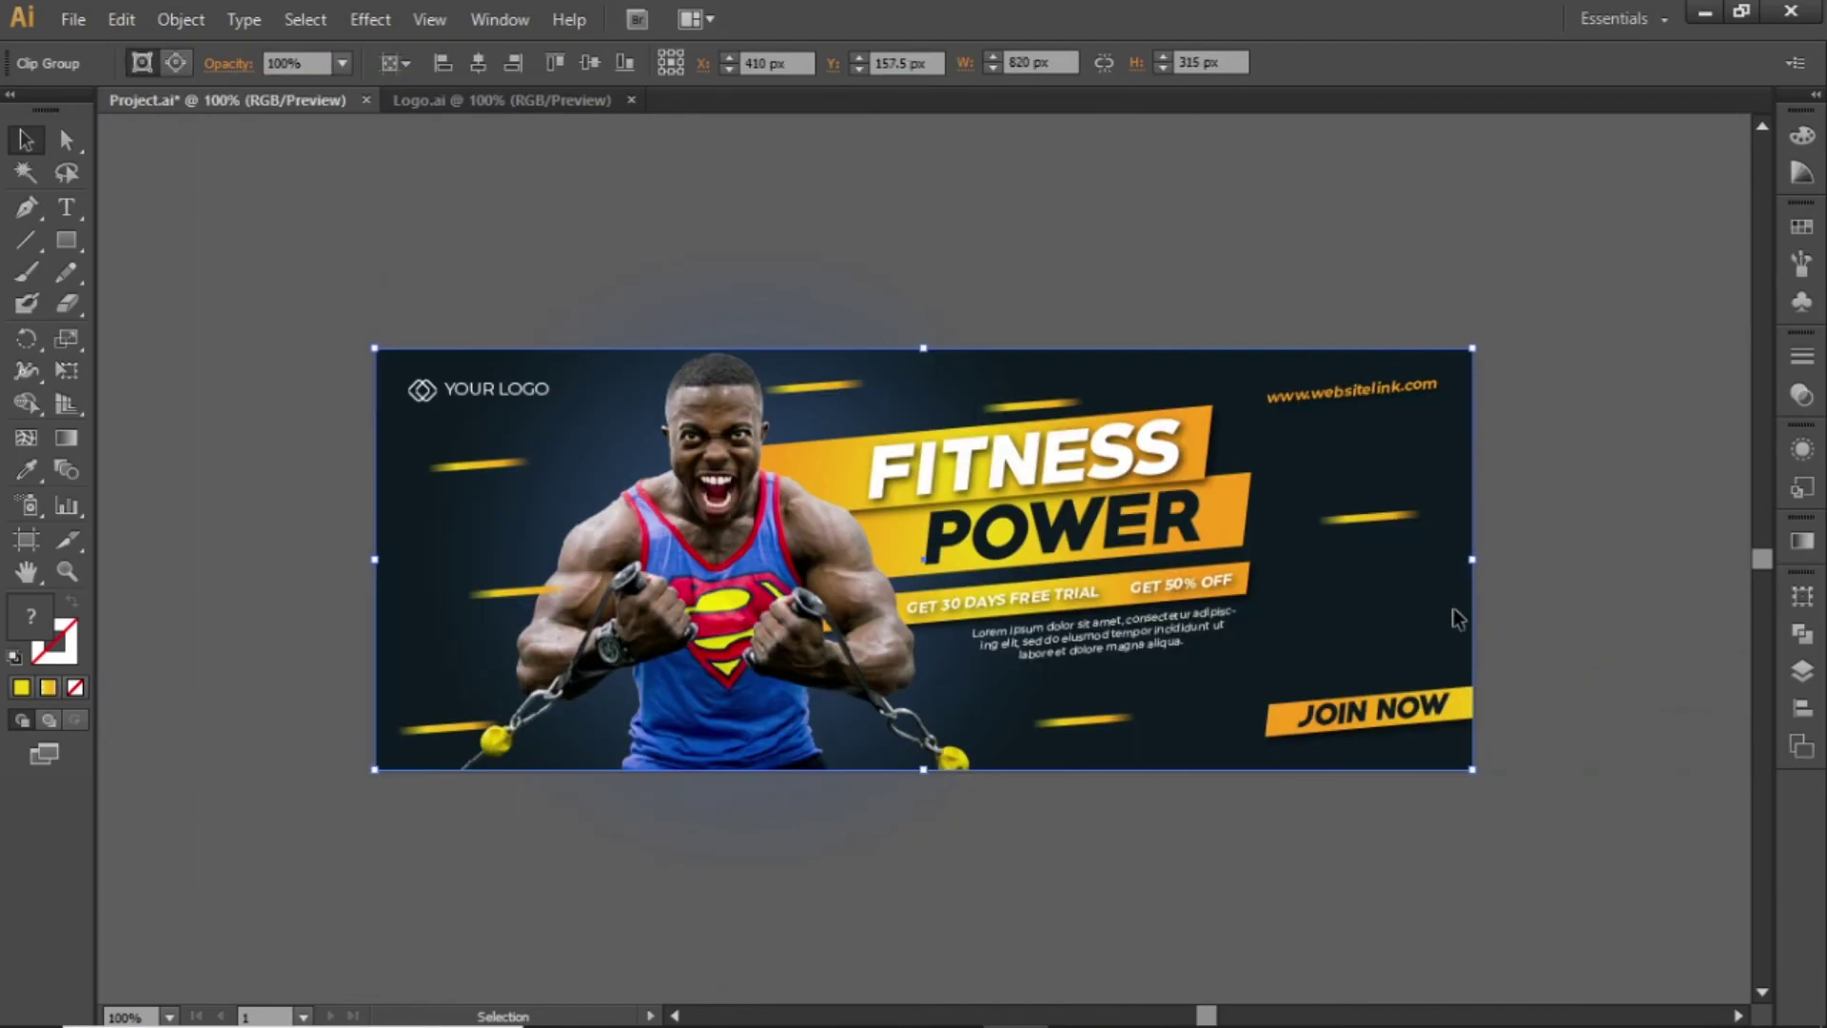
click(1547, 571)
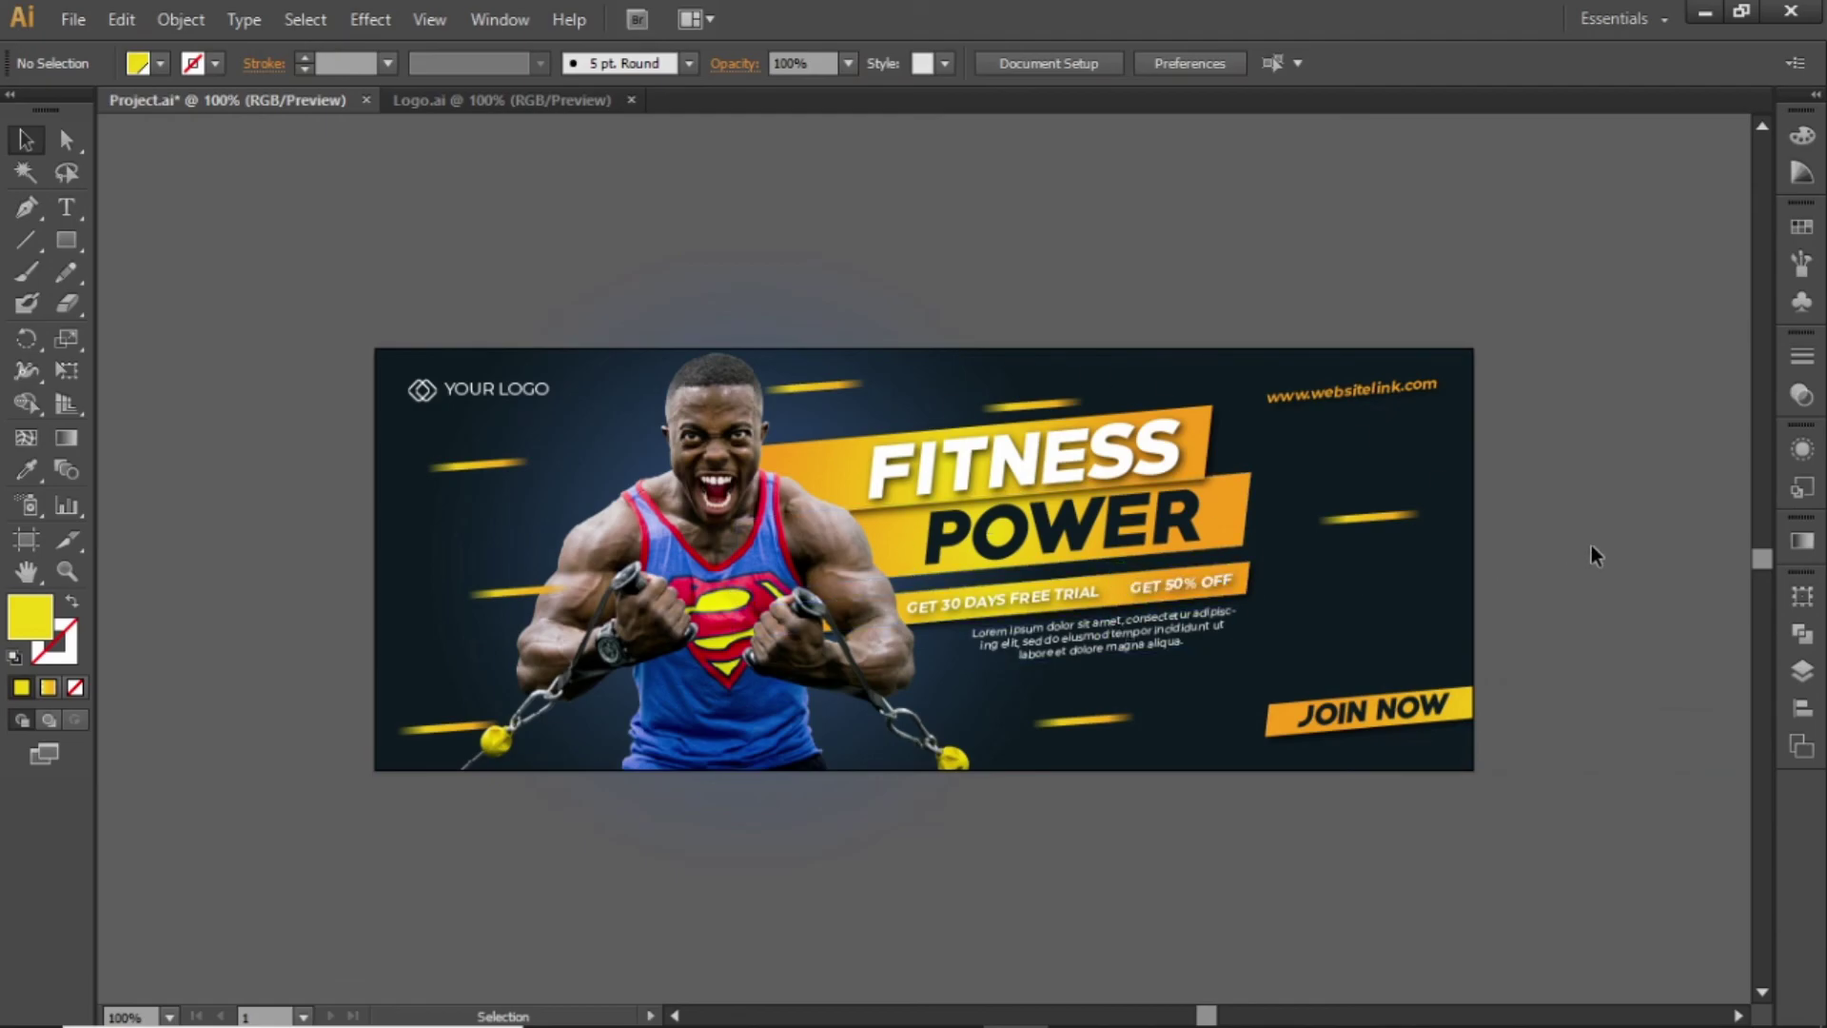